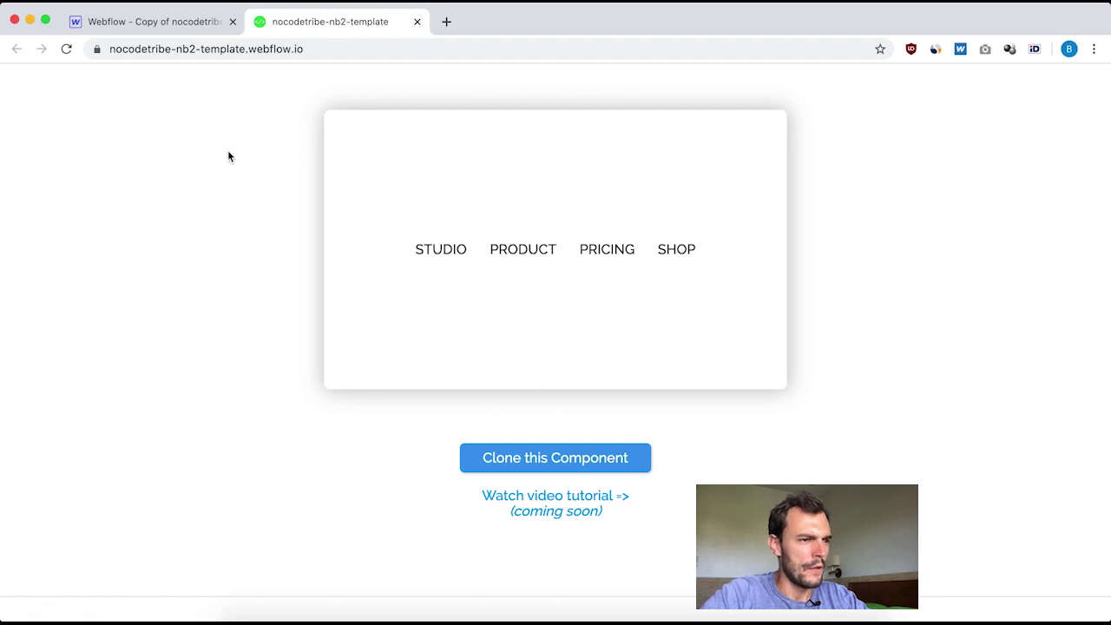
Step: Switch to the 'Webflow - Copy of nocodetribe…' tab to get back to the Designer project
{"action": "left_click", "coordinate": [151, 28]}
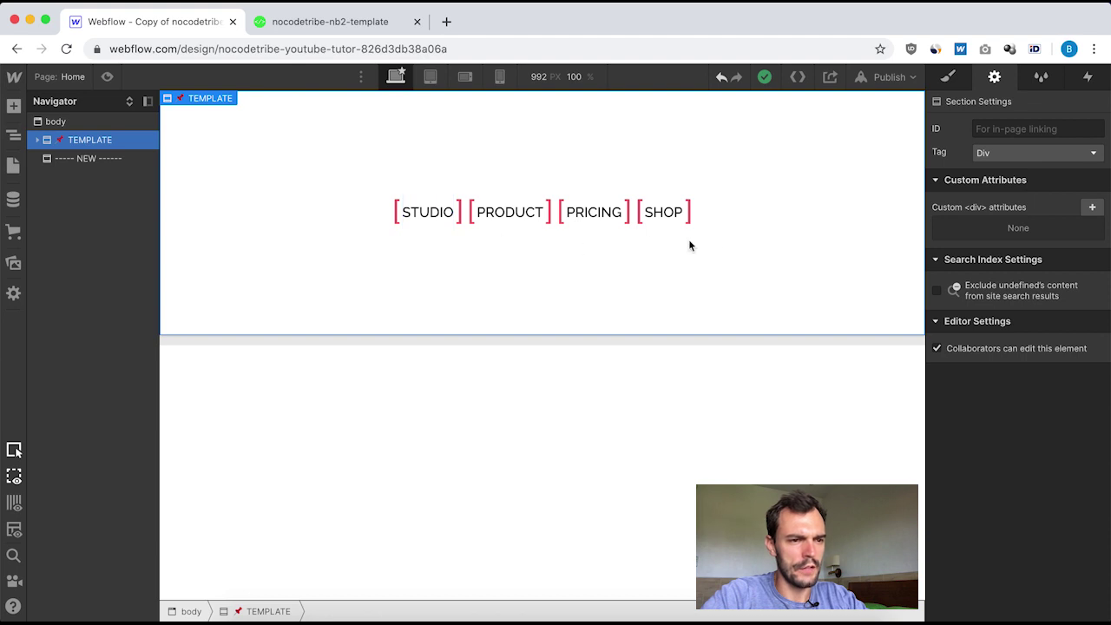
Step: Expand TEMPLATE > Navbar-2 > container-NB2 > Nav-menu-NB2 in the Navigator to reveal the four link wrappers
{"action": "left_click", "coordinate": [423, 481]}
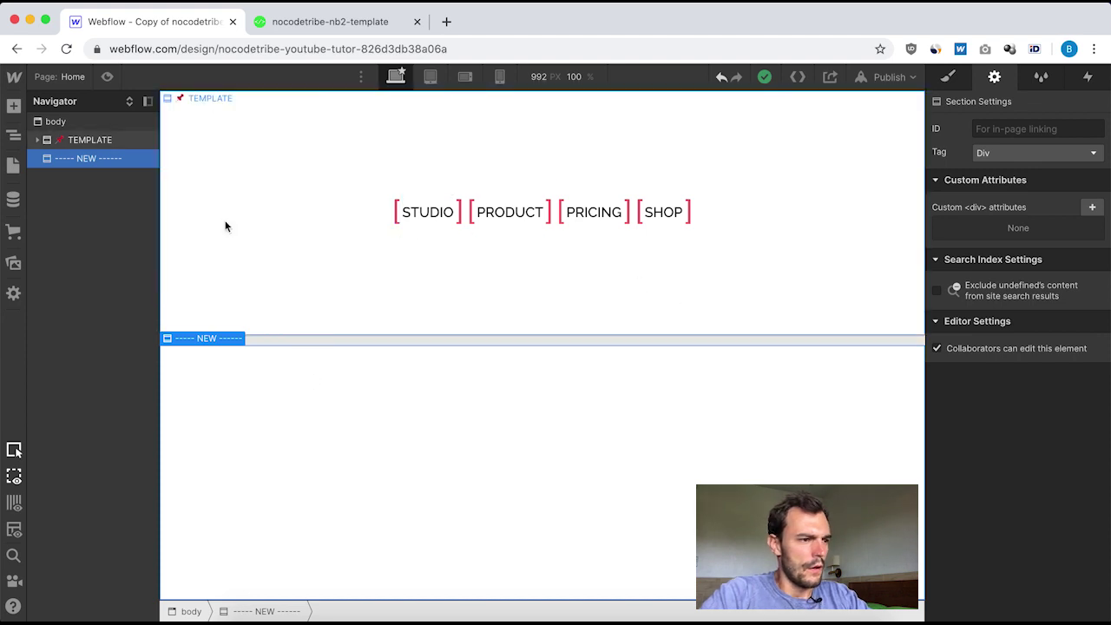
{"action": "left_click", "coordinate": [37, 139]}
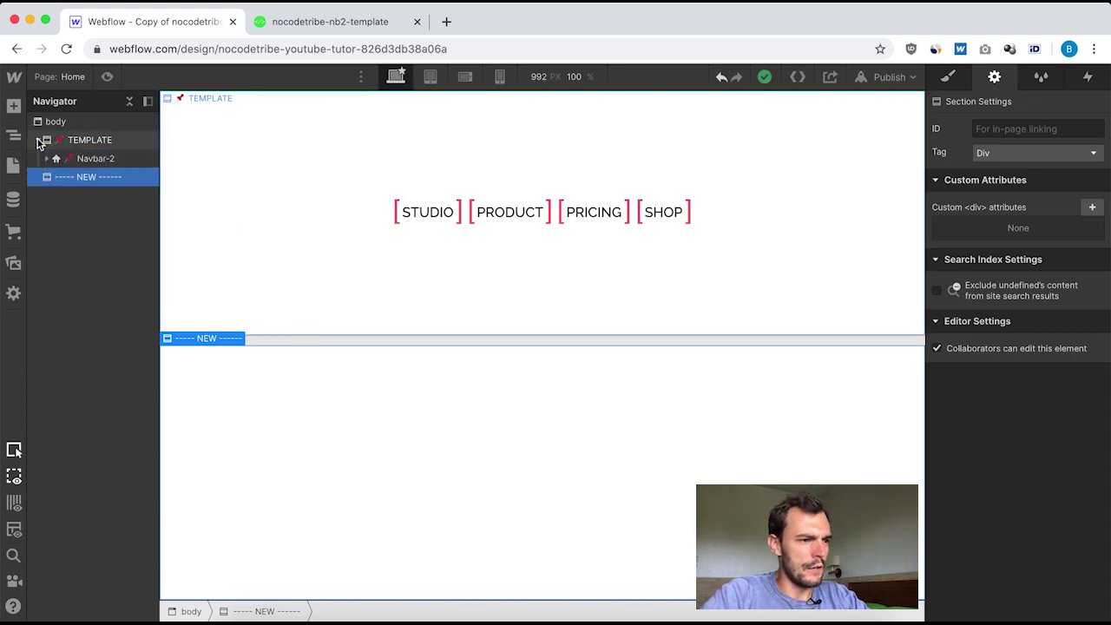
{"action": "left_click", "coordinate": [90, 160]}
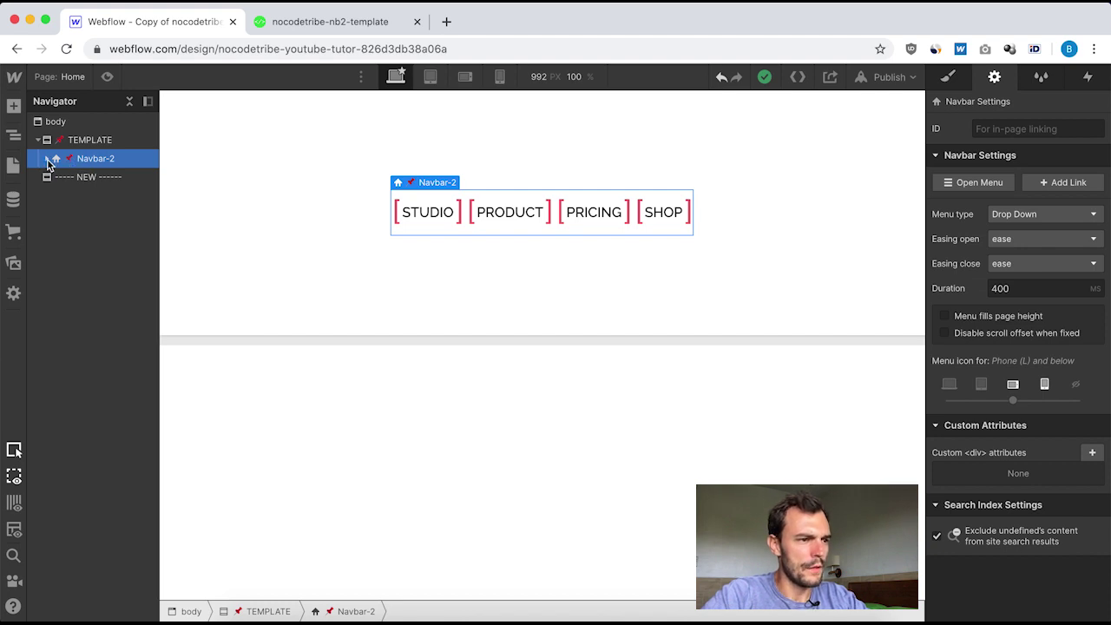
{"action": "left_click", "coordinate": [46, 158]}
{"action": "left_click", "coordinate": [58, 177]}
{"action": "left_click", "coordinate": [55, 177]}
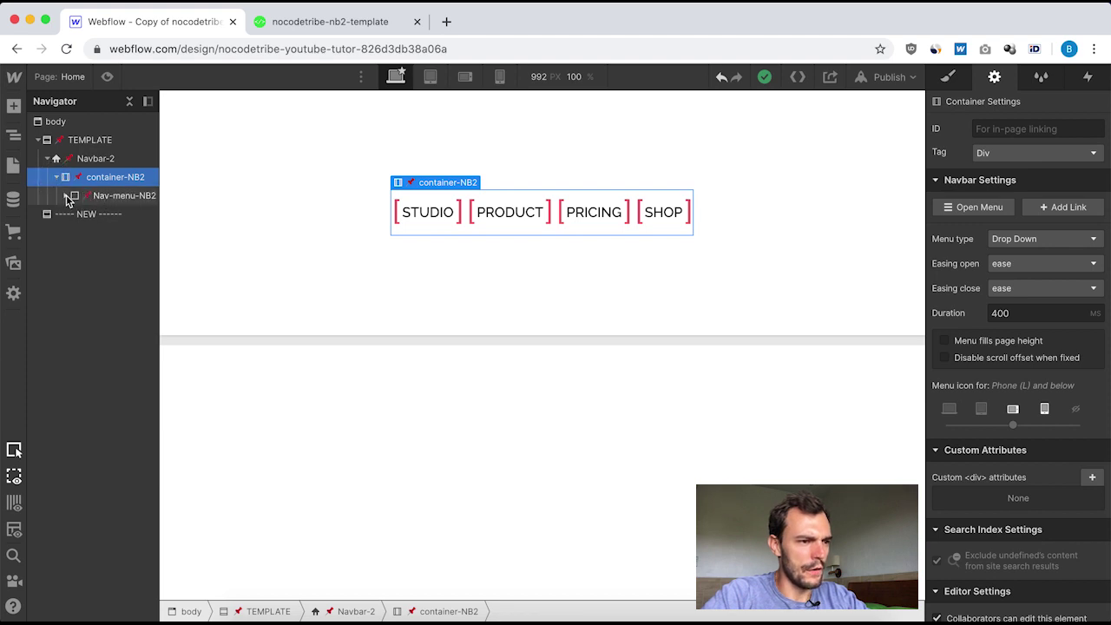
{"action": "left_click", "coordinate": [66, 196]}
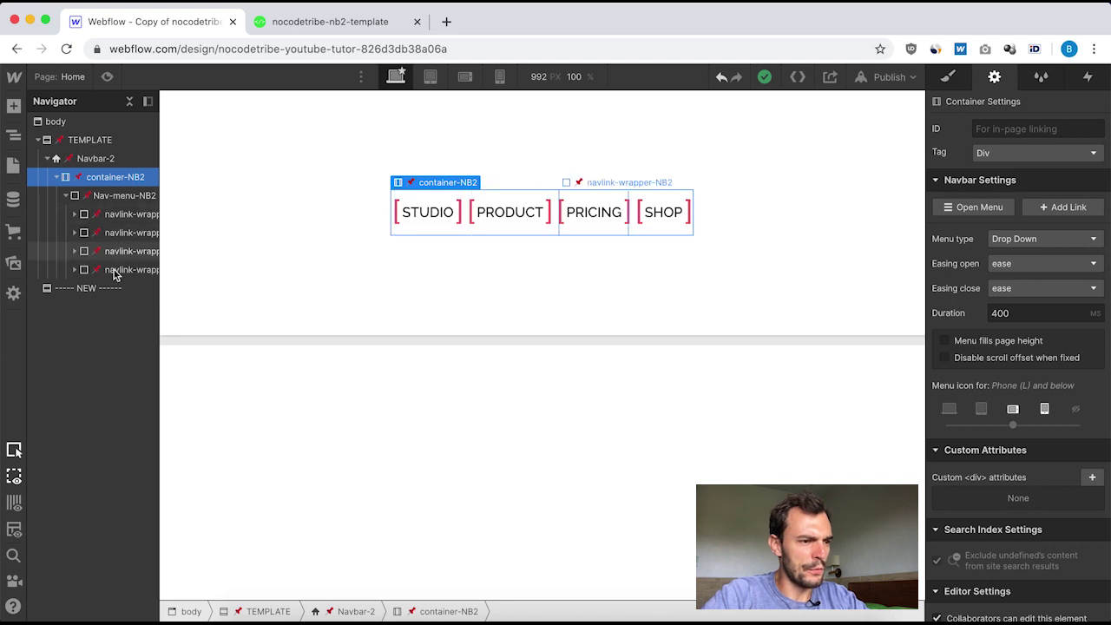
Step: Inspect the STUDIO wrapper's left bracket, link and right bracket, then select the NEW section
{"action": "left_click", "coordinate": [75, 215]}
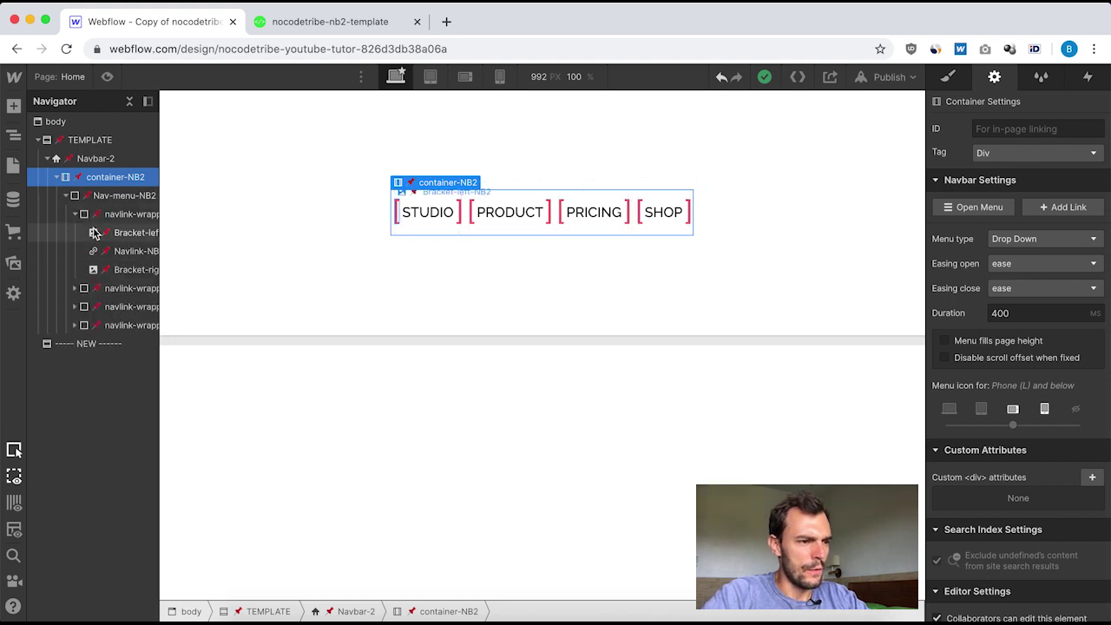
{"action": "left_click", "coordinate": [93, 236]}
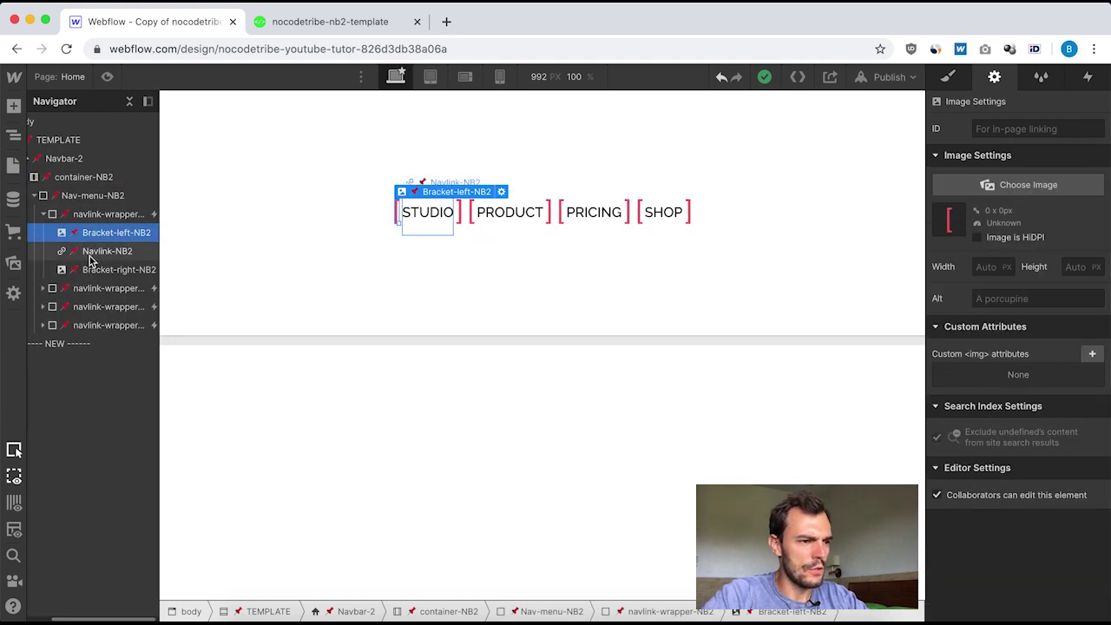
{"action": "left_click", "coordinate": [82, 255]}
{"action": "left_click", "coordinate": [88, 270]}
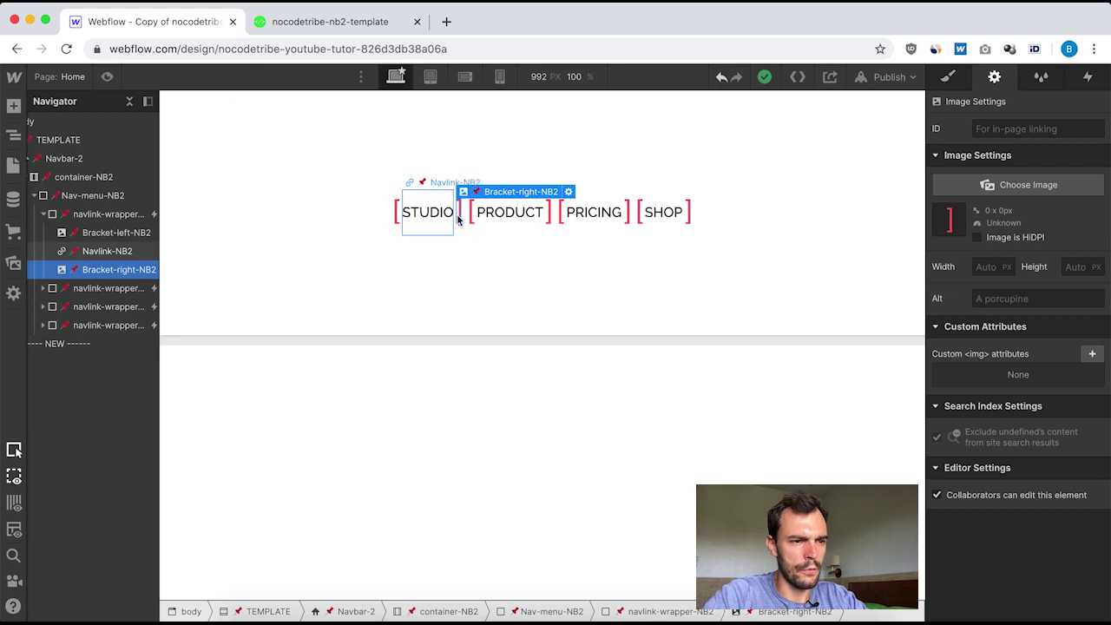
{"action": "left_click", "coordinate": [97, 251]}
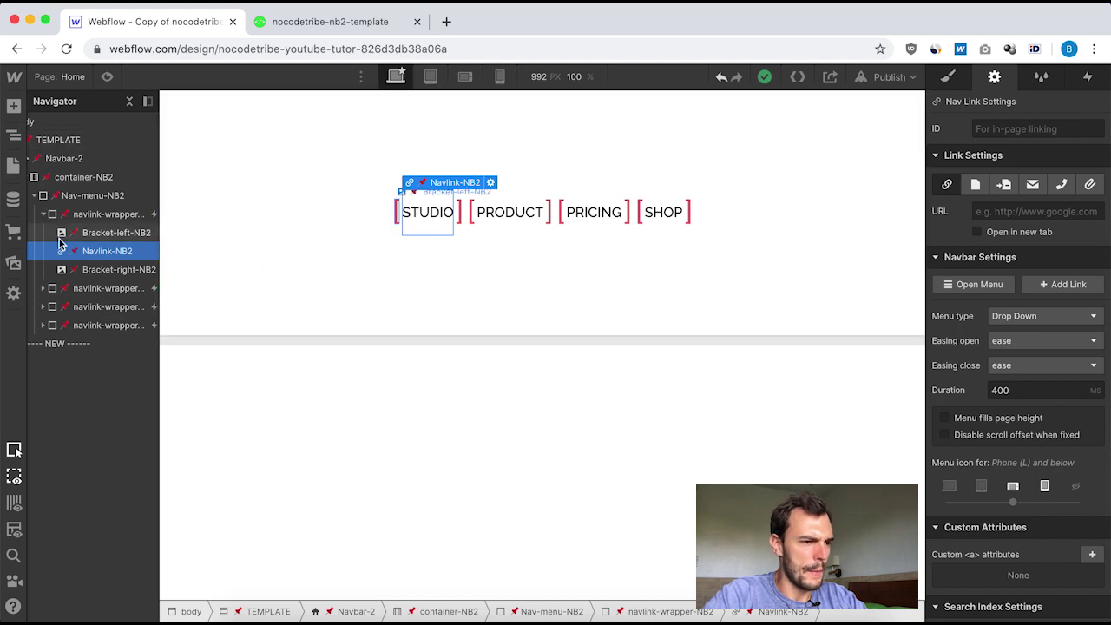
{"action": "scroll", "coordinate": [73, 232], "scroll_direction": "left", "scroll_amount": 3}
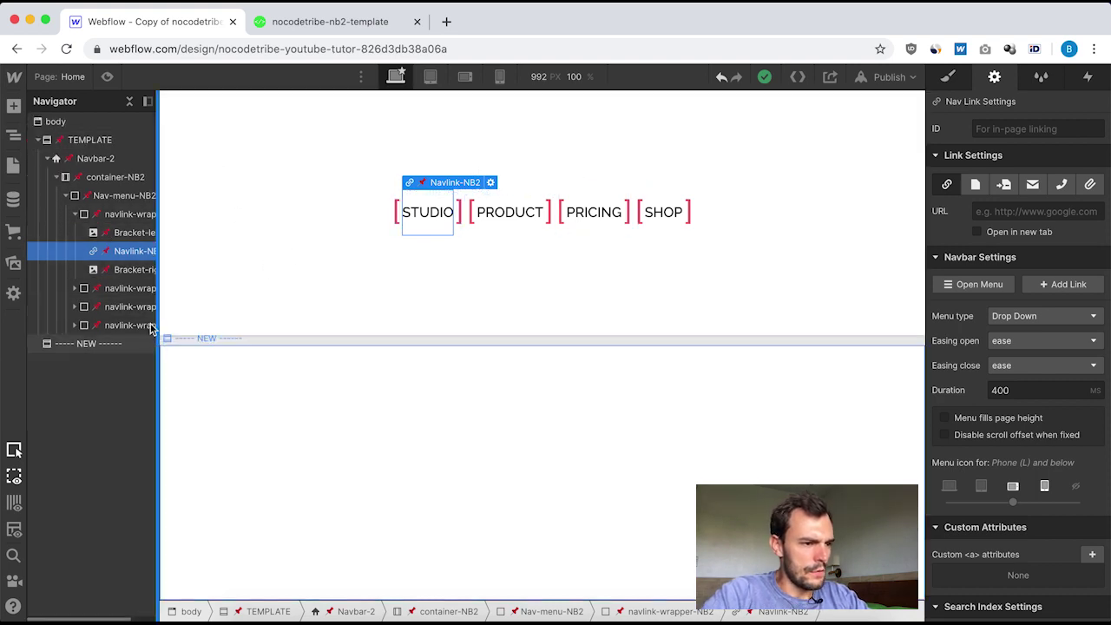
{"action": "left_click", "coordinate": [74, 213]}
{"action": "left_click", "coordinate": [271, 417]}
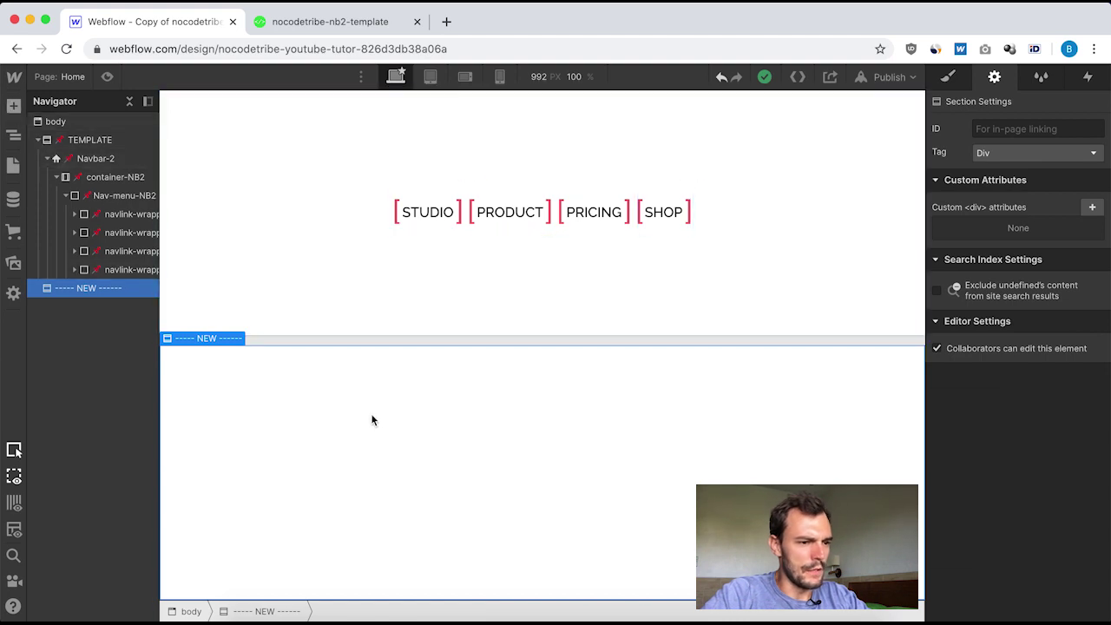
Step: Drag a Navbar into the NEW section and expand it to show its Brand, Nav Menu and Menu Button
{"action": "left_click", "coordinate": [12, 106]}
{"action": "scroll", "coordinate": [109, 382], "scroll_direction": "down", "scroll_amount": 10}
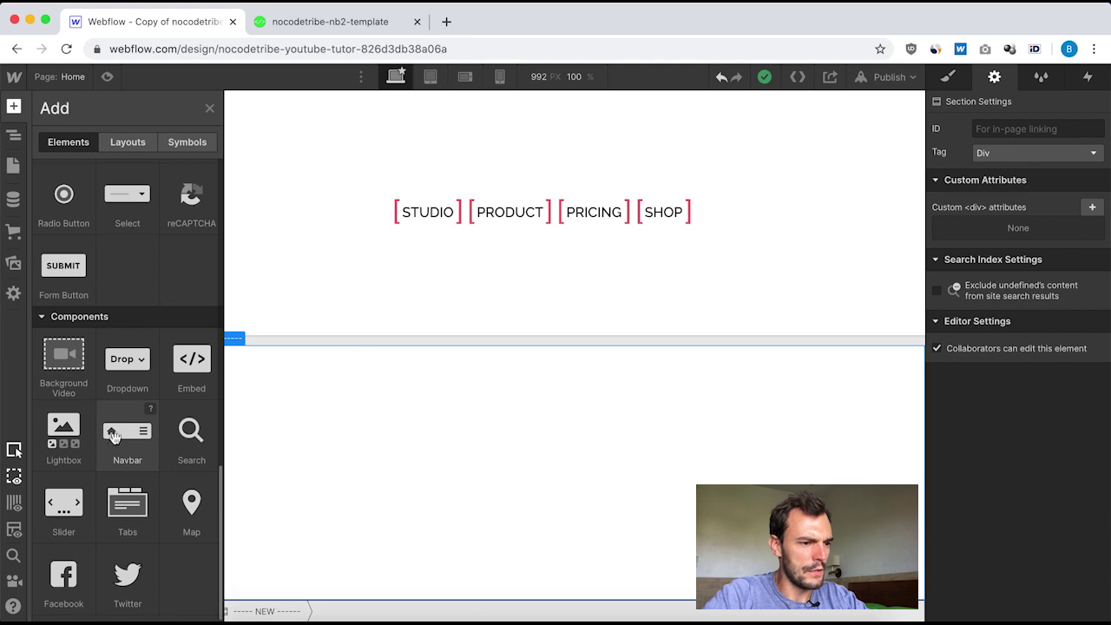
{"action": "left_click_drag", "start_coordinate": [121, 431], "coordinate": [342, 471]}
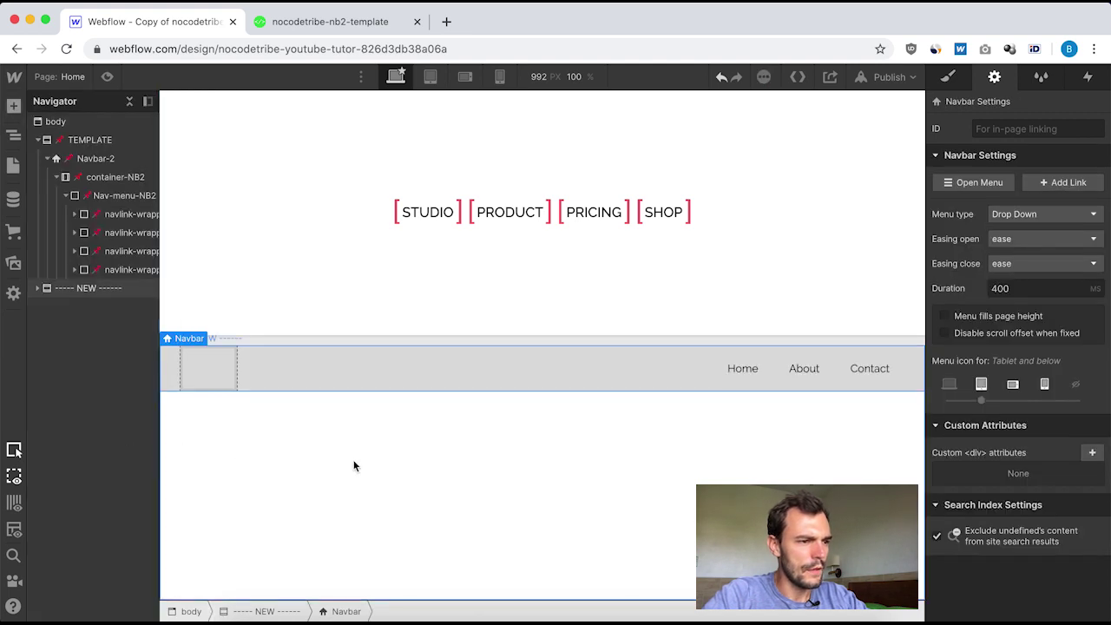
{"action": "left_click", "coordinate": [37, 289]}
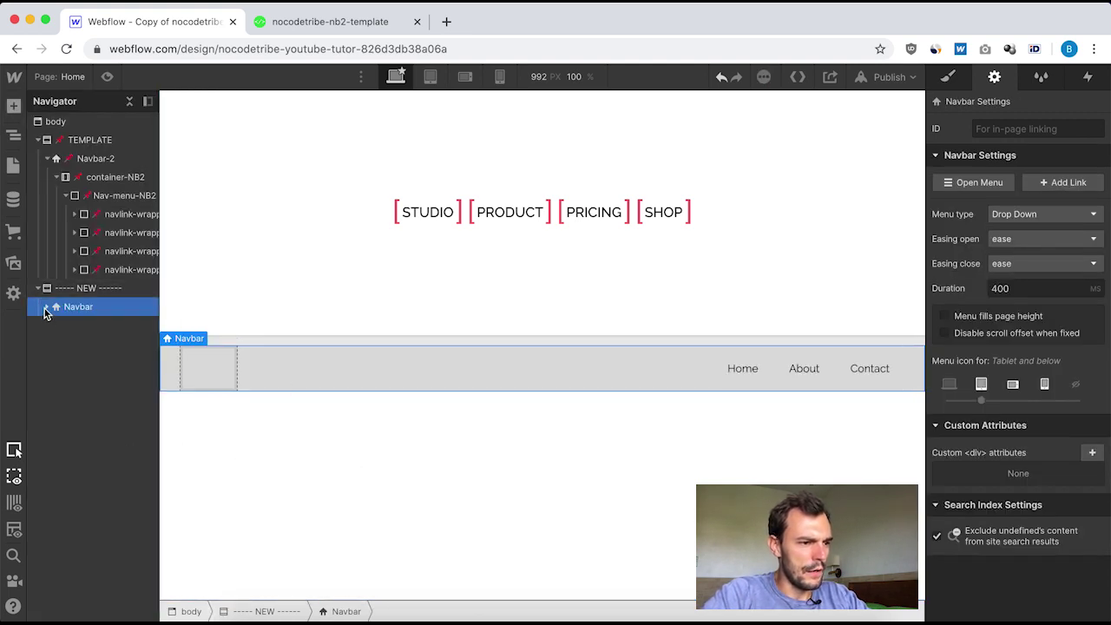
{"action": "left_click", "coordinate": [46, 308]}
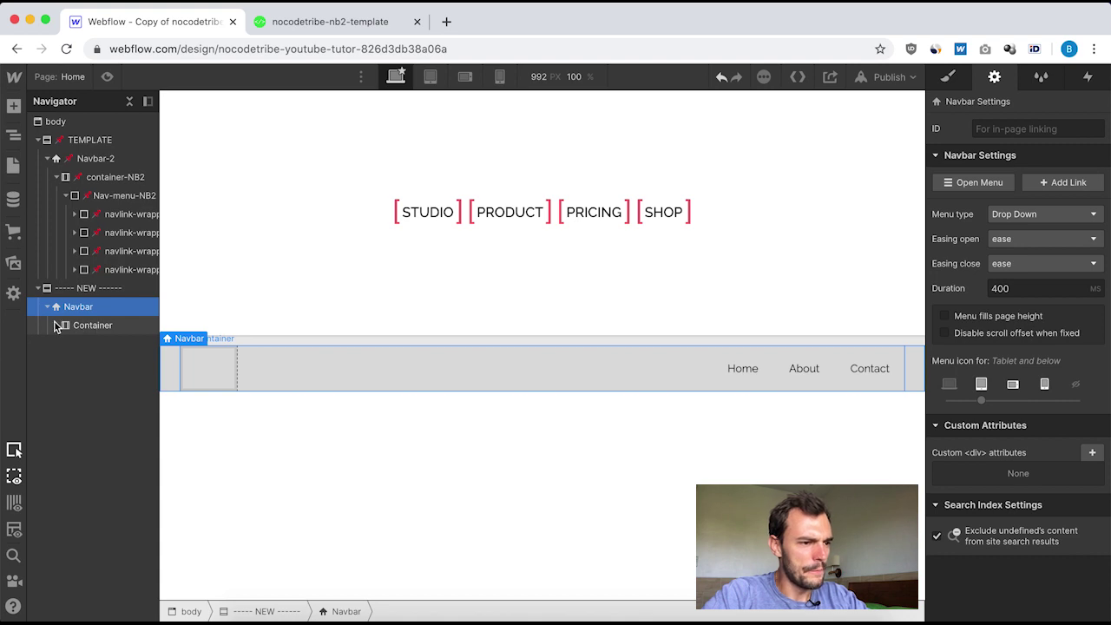
{"action": "left_click", "coordinate": [57, 325]}
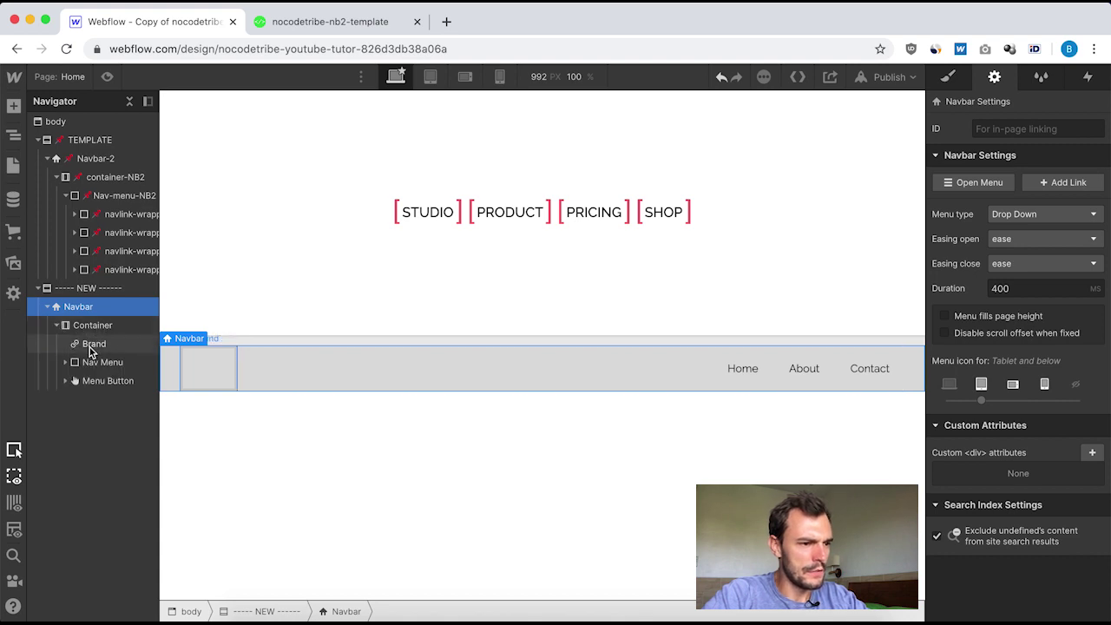
Step: Delete the new navbar's Brand and Menu Button elements
{"action": "left_click", "coordinate": [88, 345]}
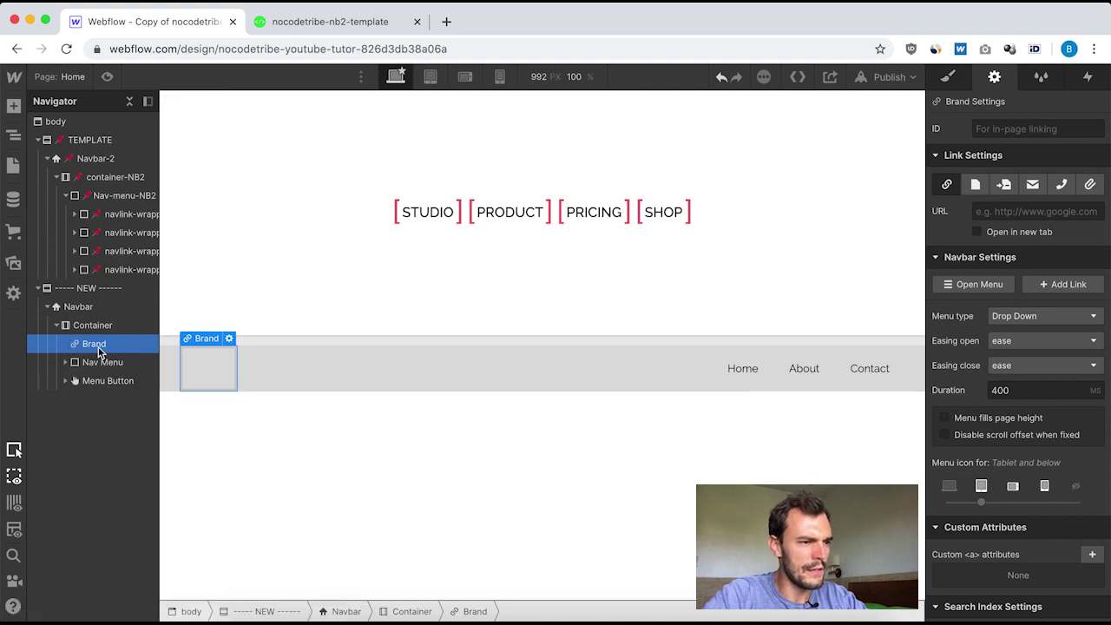
{"action": "key", "text": "Delete"}
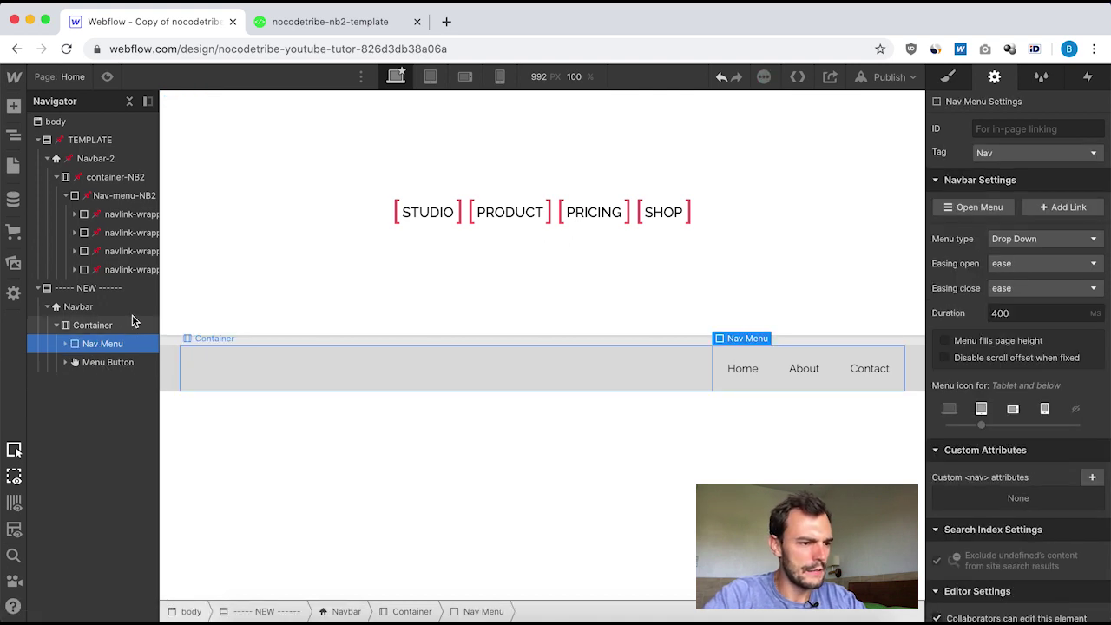
{"action": "left_click", "coordinate": [109, 365]}
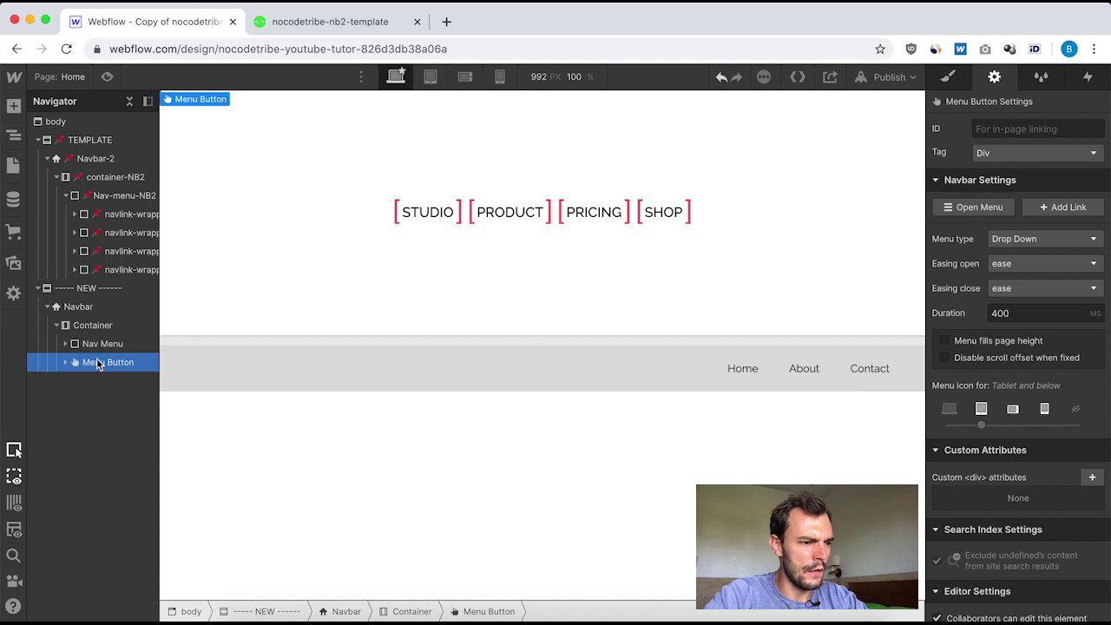
{"action": "left_click", "coordinate": [63, 363]}
{"action": "left_click", "coordinate": [66, 363]}
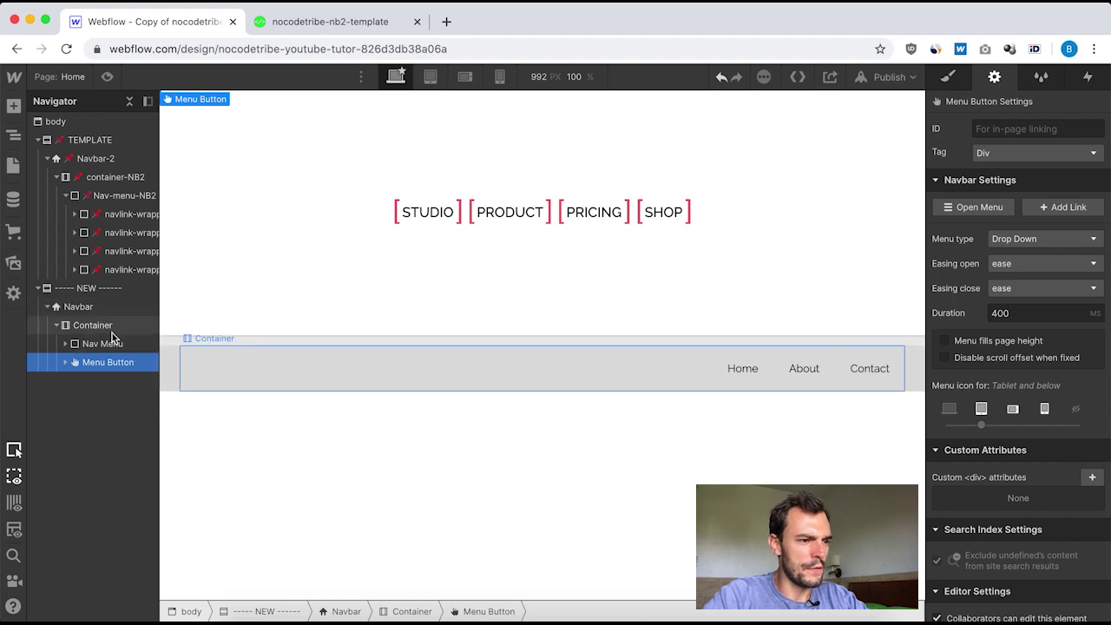
{"action": "key", "text": "Delete"}
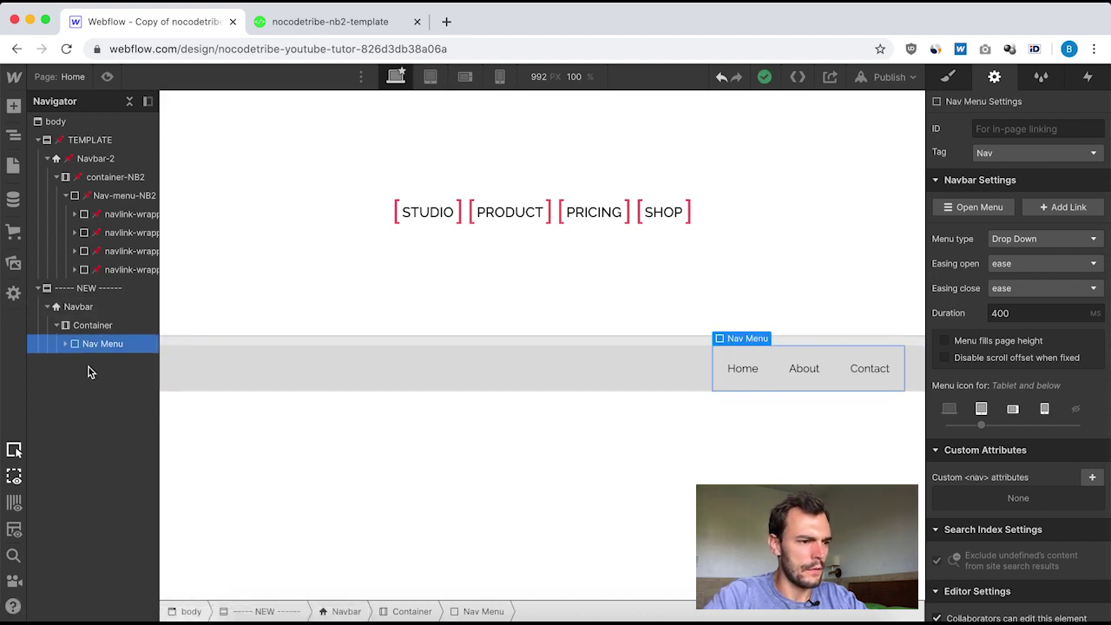
Step: Delete the About and Contact links, leaving only the Home nav link
{"action": "left_click", "coordinate": [92, 346]}
{"action": "left_click", "coordinate": [65, 344]}
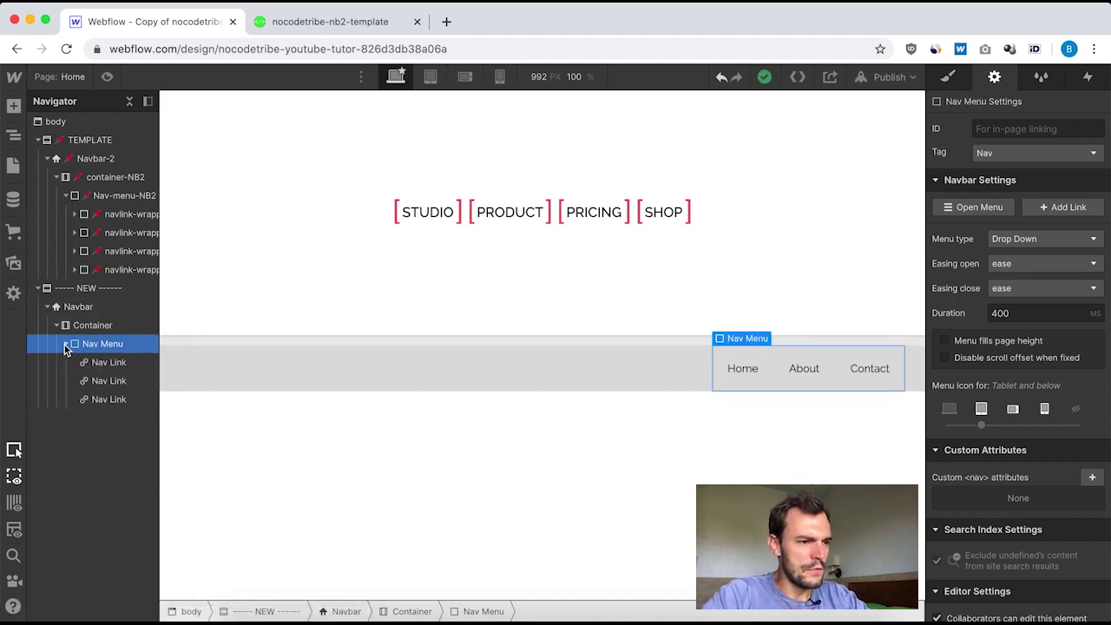
{"action": "left_click", "coordinate": [104, 362]}
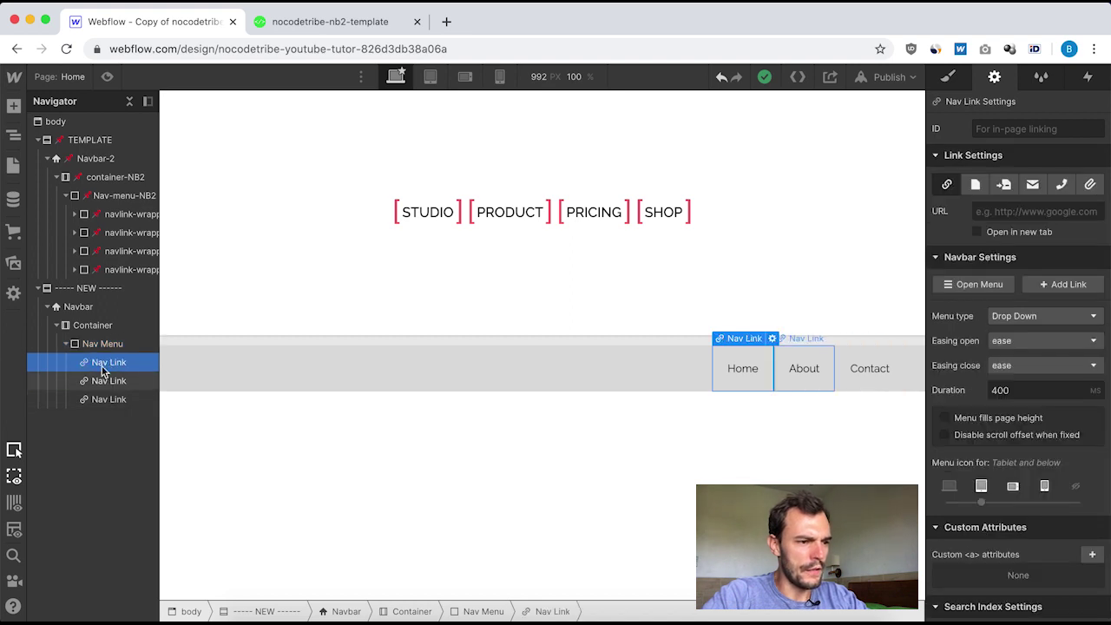
{"action": "left_click", "coordinate": [106, 382]}
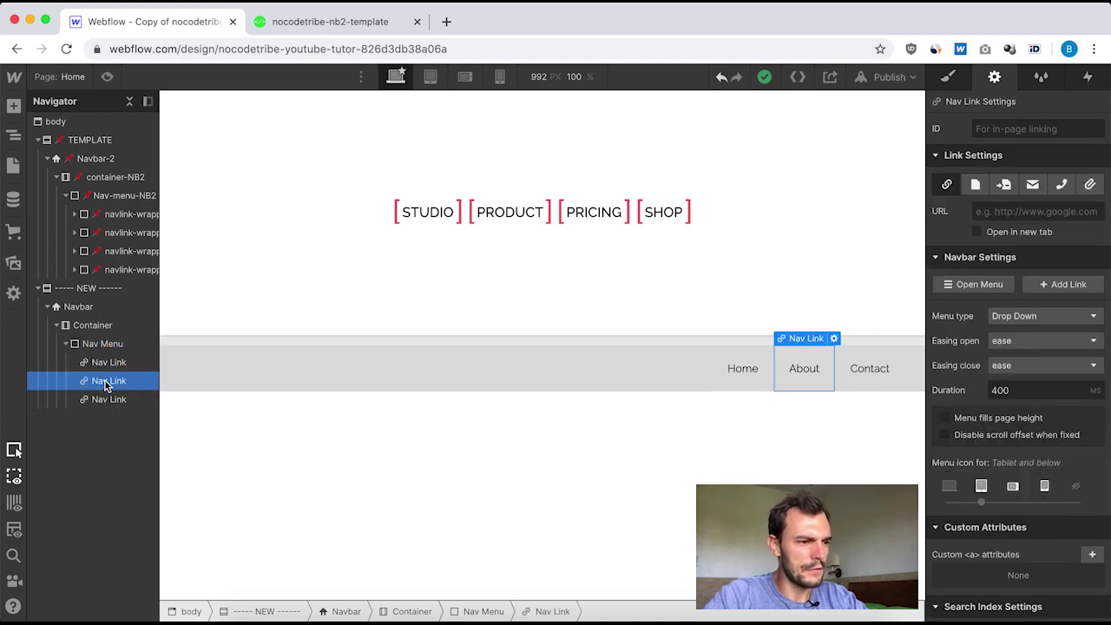
{"action": "key", "text": "Delete"}
{"action": "key", "text": "Delete"}
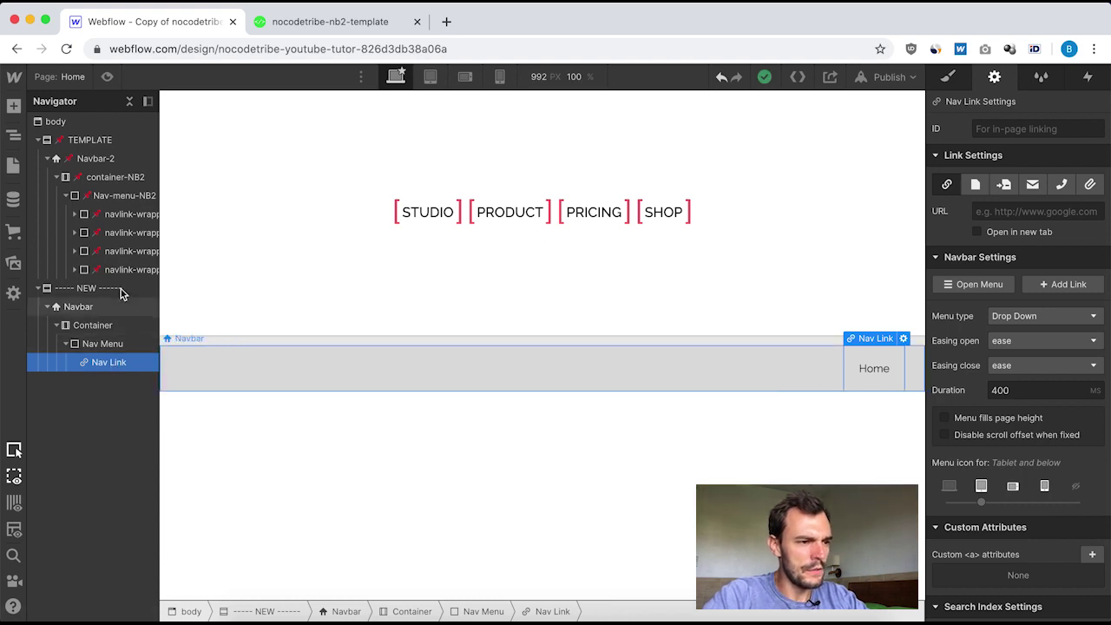
{"action": "left_click", "coordinate": [75, 213]}
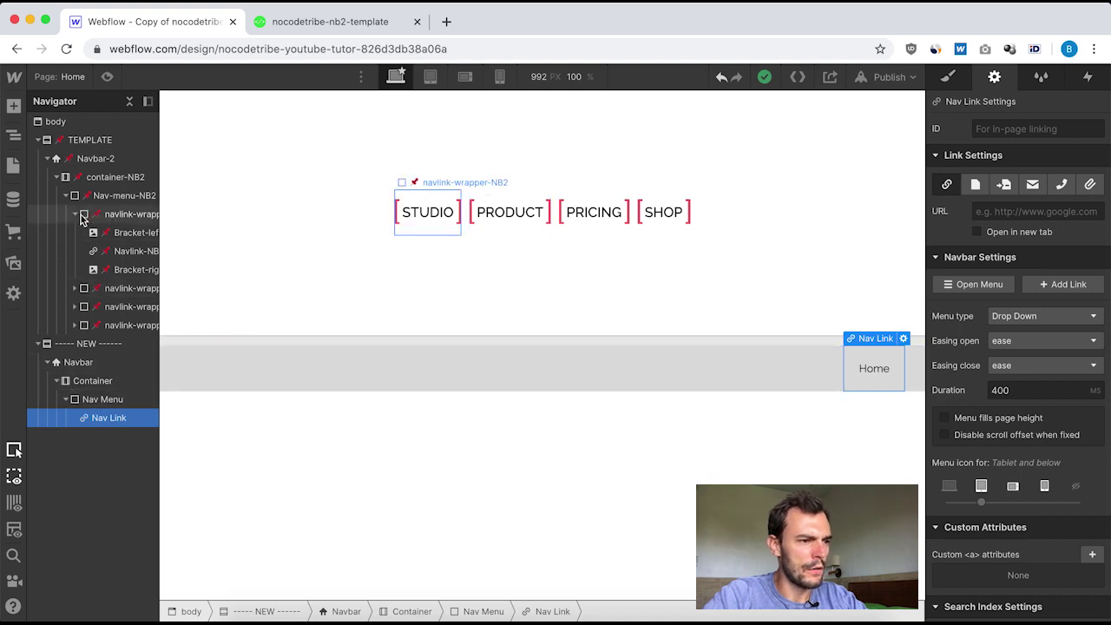
Step: Add a Div Block inside the new Nav Menu and move it to the top
{"action": "left_click", "coordinate": [97, 401]}
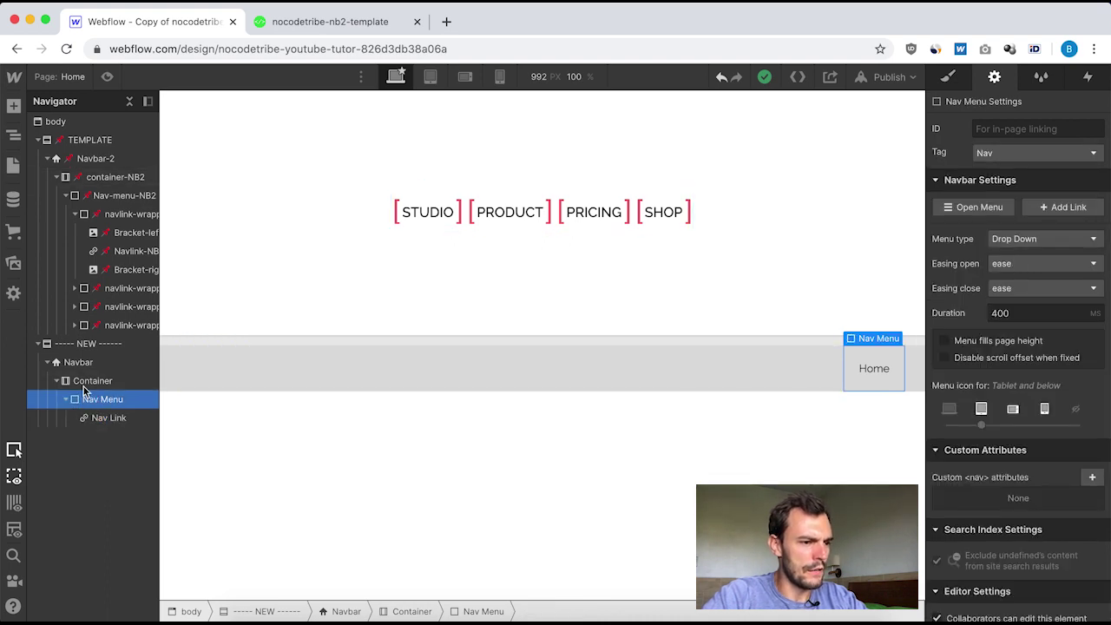
{"action": "left_click", "coordinate": [13, 106]}
{"action": "left_click", "coordinate": [71, 380]}
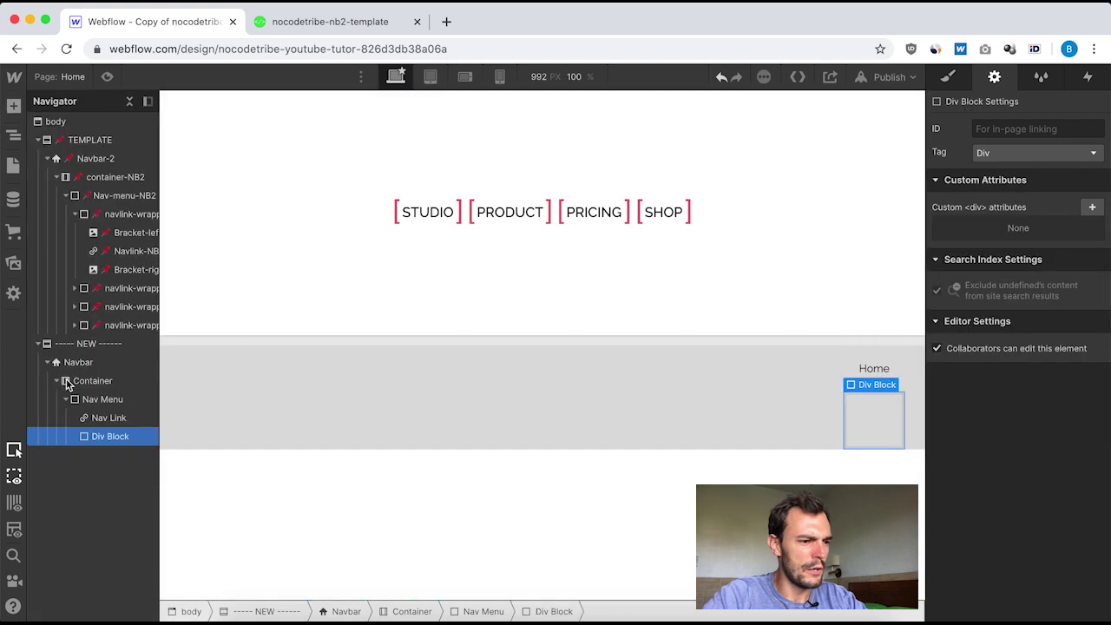
{"action": "left_click_drag", "start_coordinate": [104, 436], "coordinate": [105, 417]}
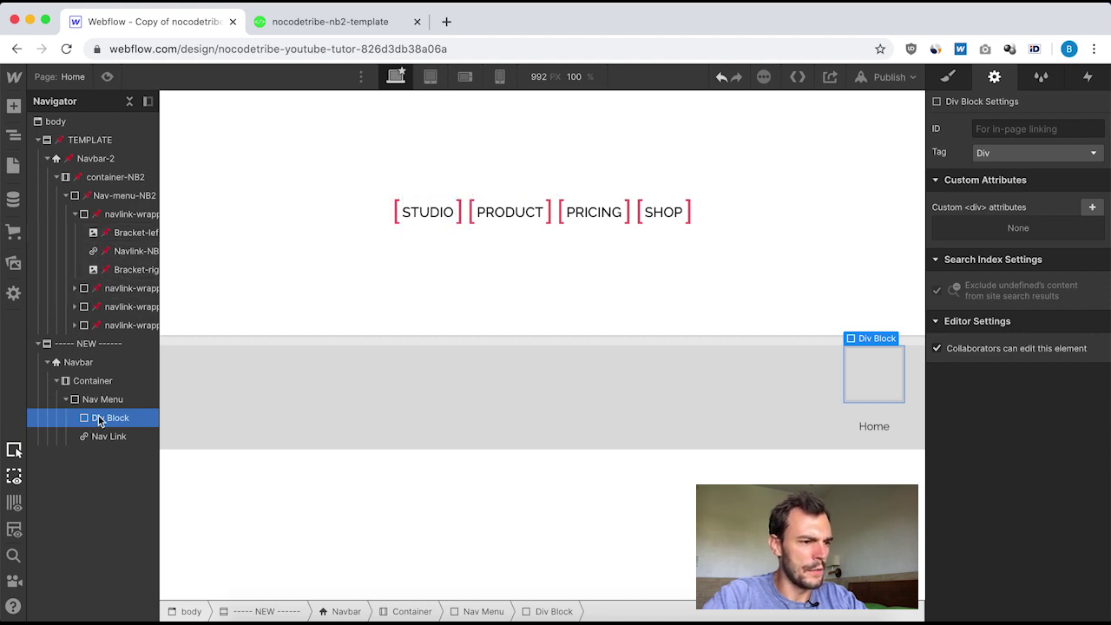
Step: Put an Image in the Div Block, move Nav Link after it, and place a duplicate image below
{"action": "left_click", "coordinate": [14, 106]}
{"action": "scroll", "coordinate": [124, 444], "scroll_direction": "down", "scroll_amount": 5}
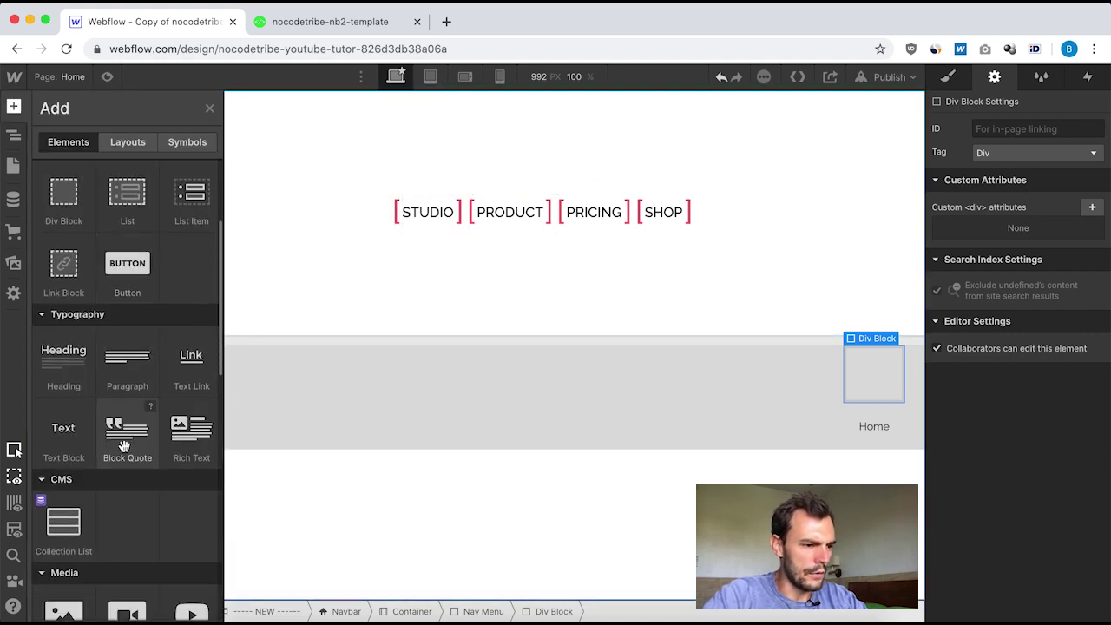
{"action": "left_click", "coordinate": [73, 504]}
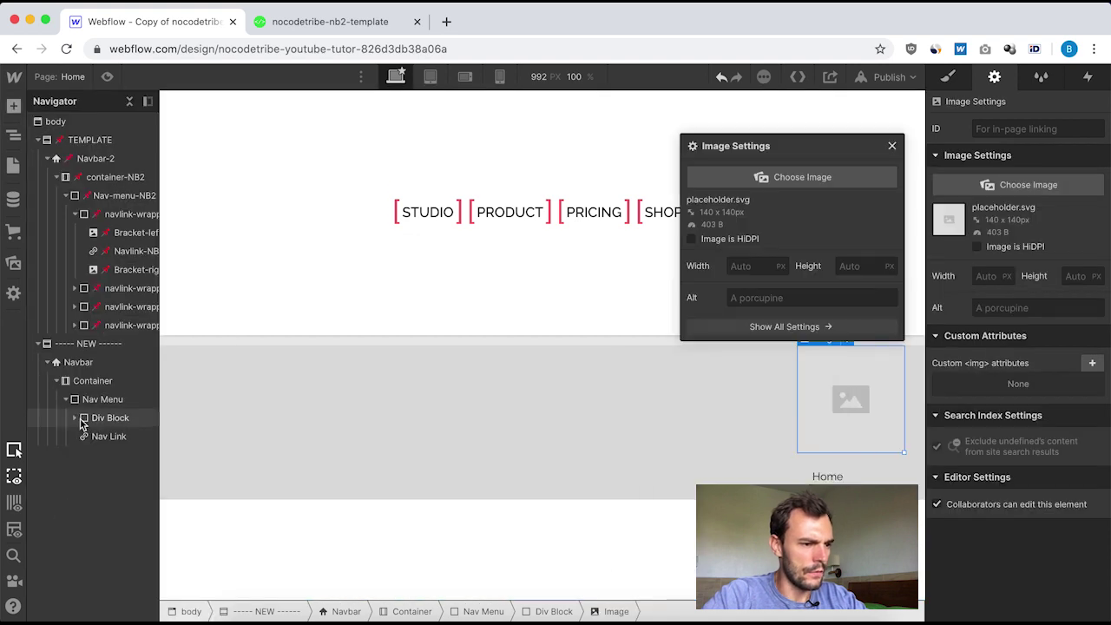
{"action": "left_click", "coordinate": [75, 419]}
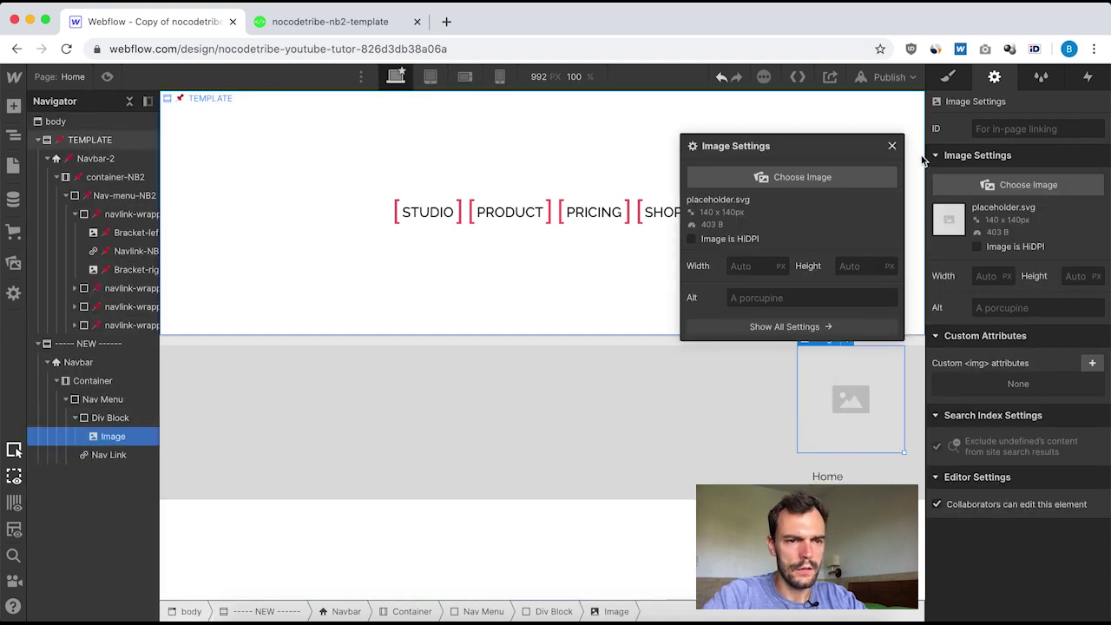
{"action": "left_click", "coordinate": [892, 147]}
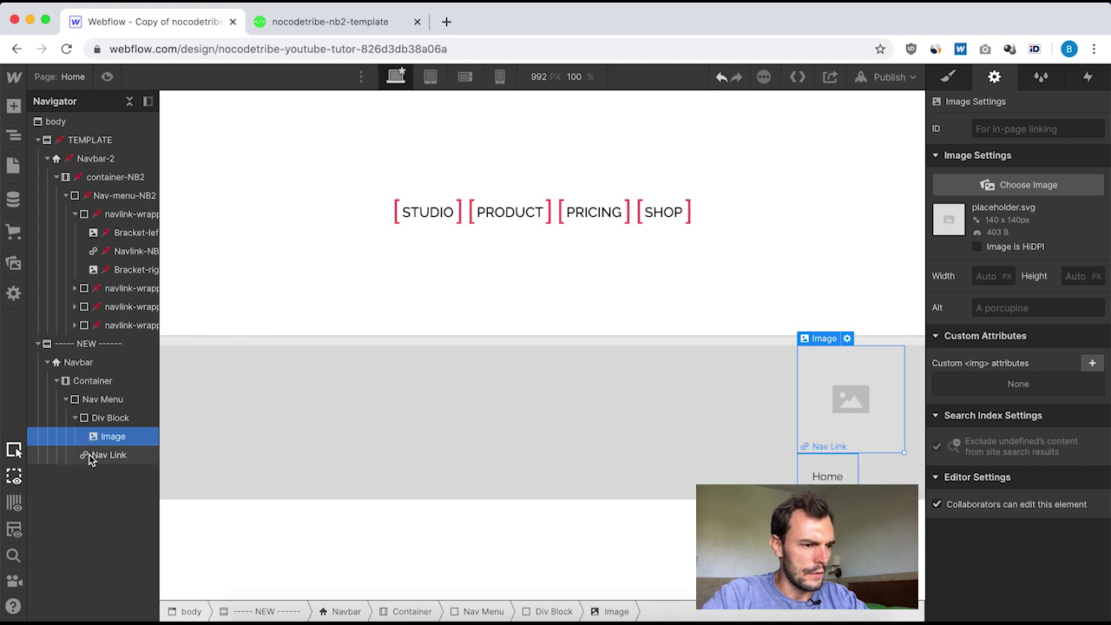
{"action": "left_click_drag", "start_coordinate": [95, 460], "coordinate": [118, 436]}
{"action": "left_click", "coordinate": [118, 436]}
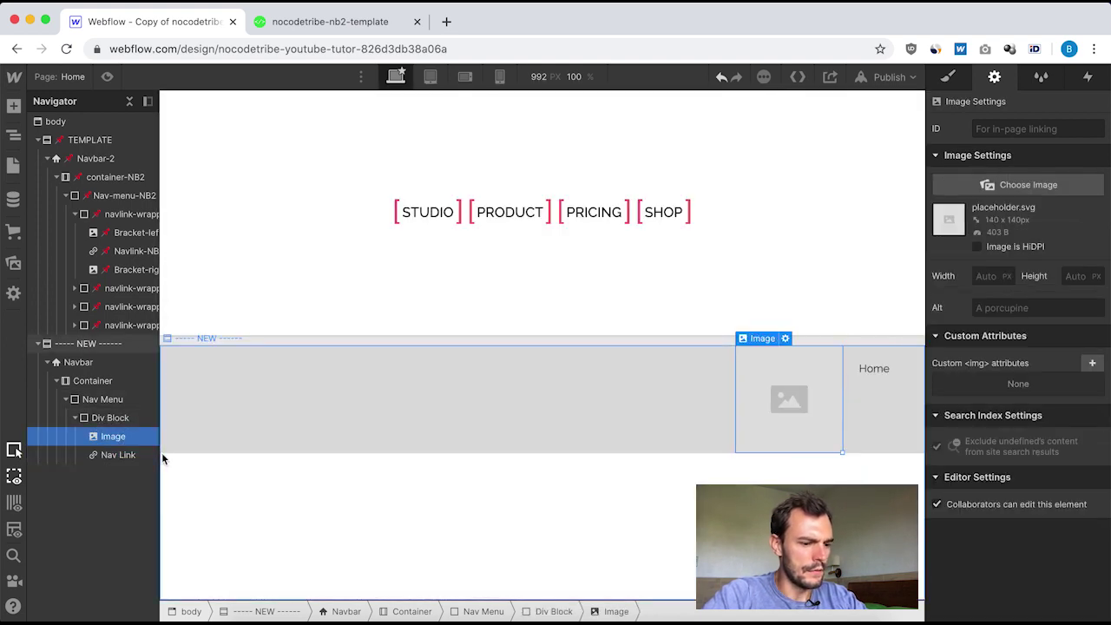
{"action": "key", "text": "super+d"}
{"action": "left_click_drag", "start_coordinate": [109, 454], "coordinate": [113, 473]}
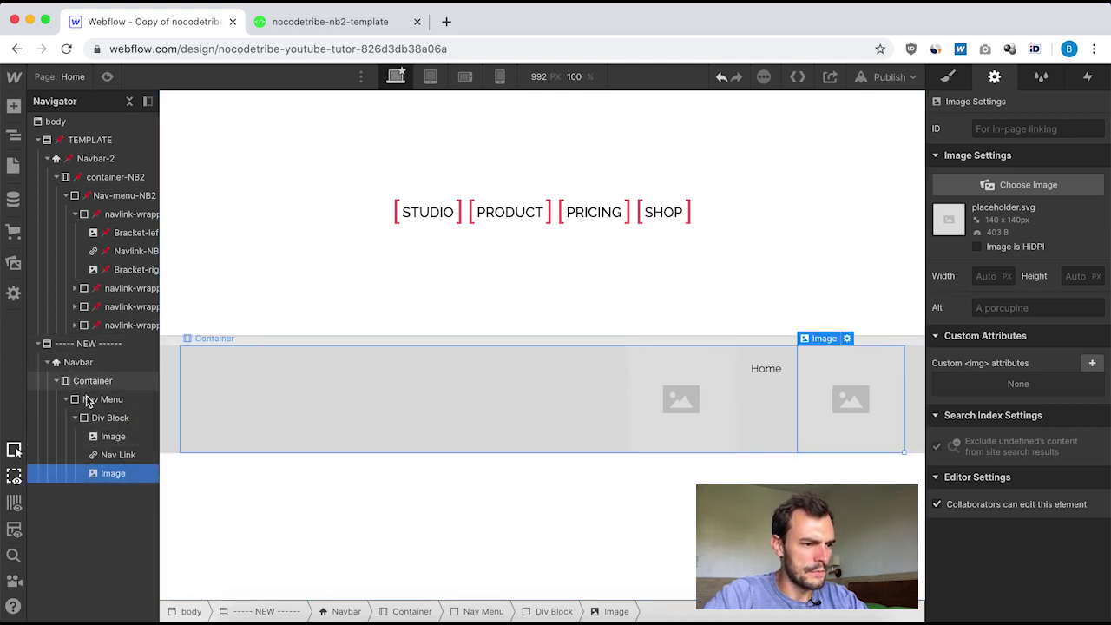
{"action": "left_click", "coordinate": [75, 214]}
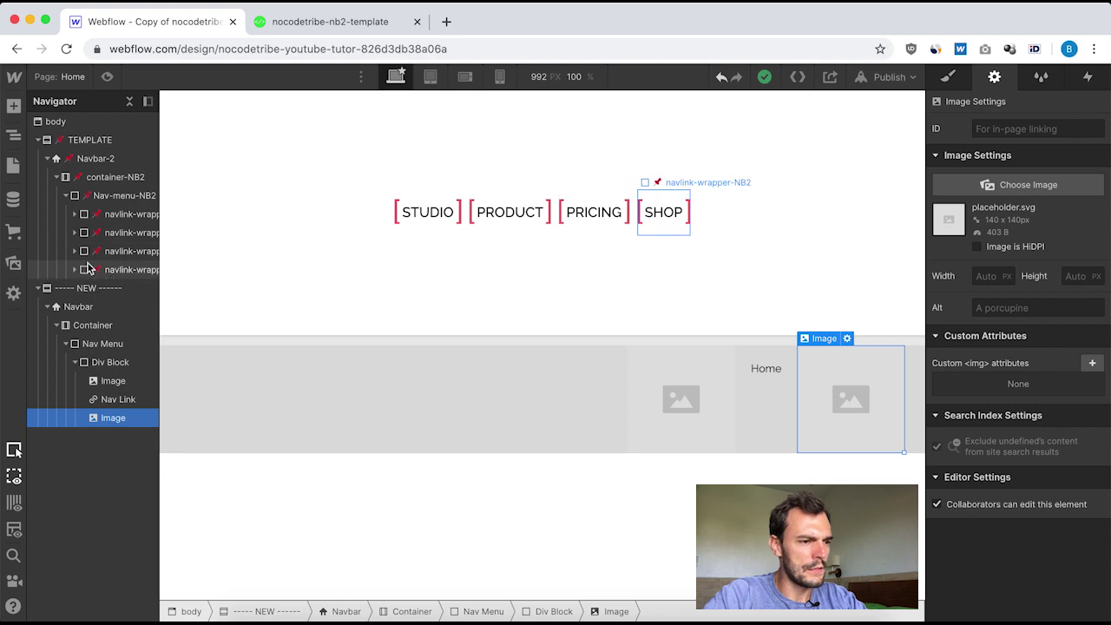
{"action": "left_click", "coordinate": [75, 233]}
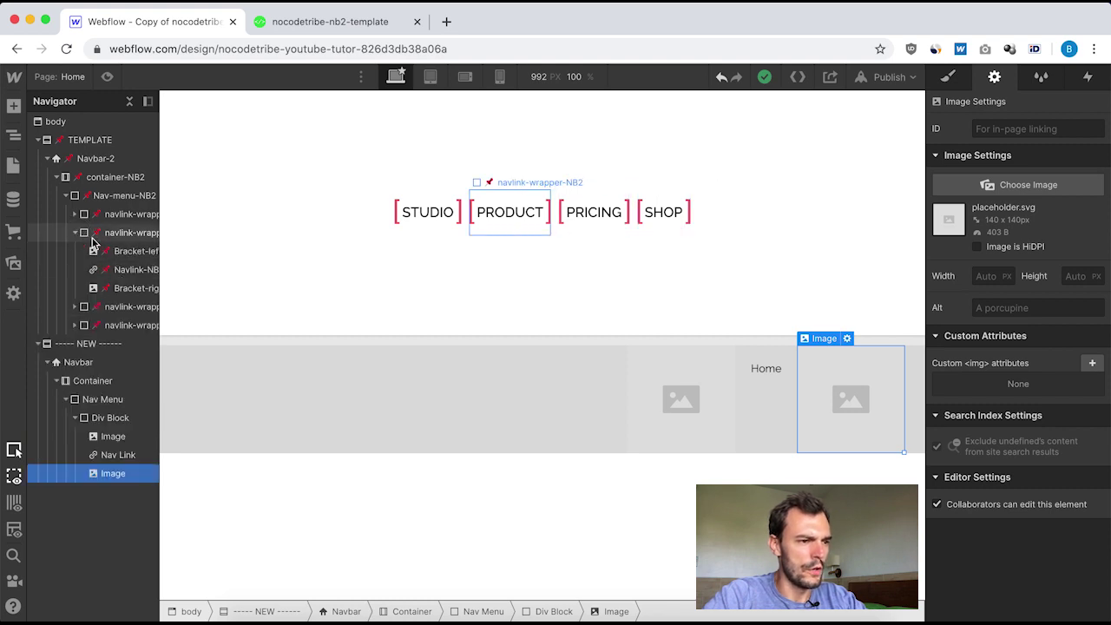
{"action": "left_click", "coordinate": [76, 235]}
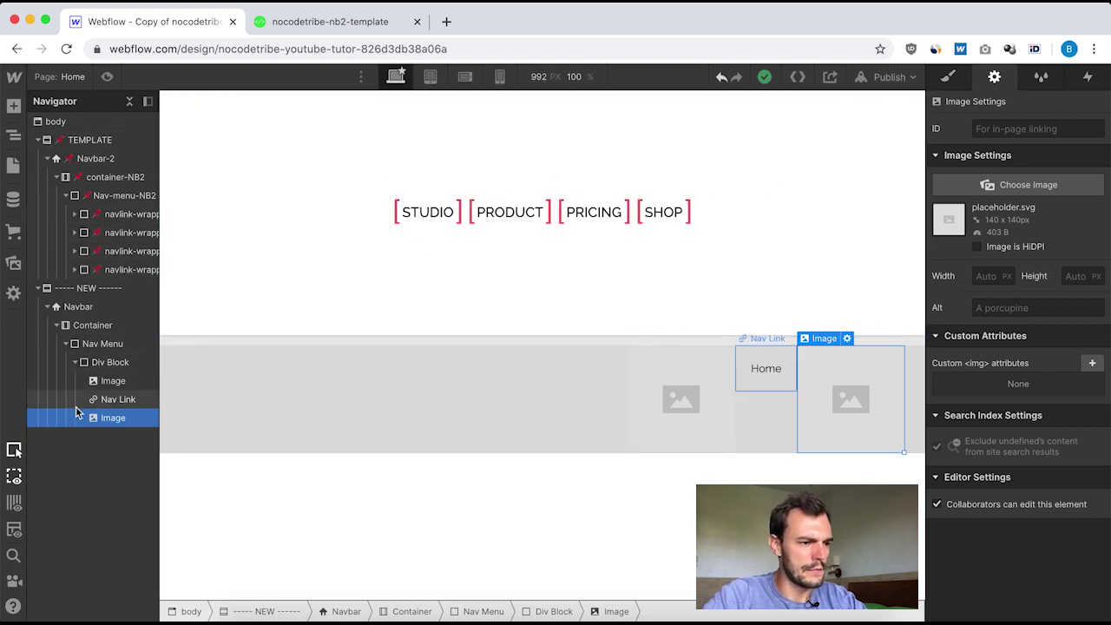
{"action": "left_click", "coordinate": [80, 309]}
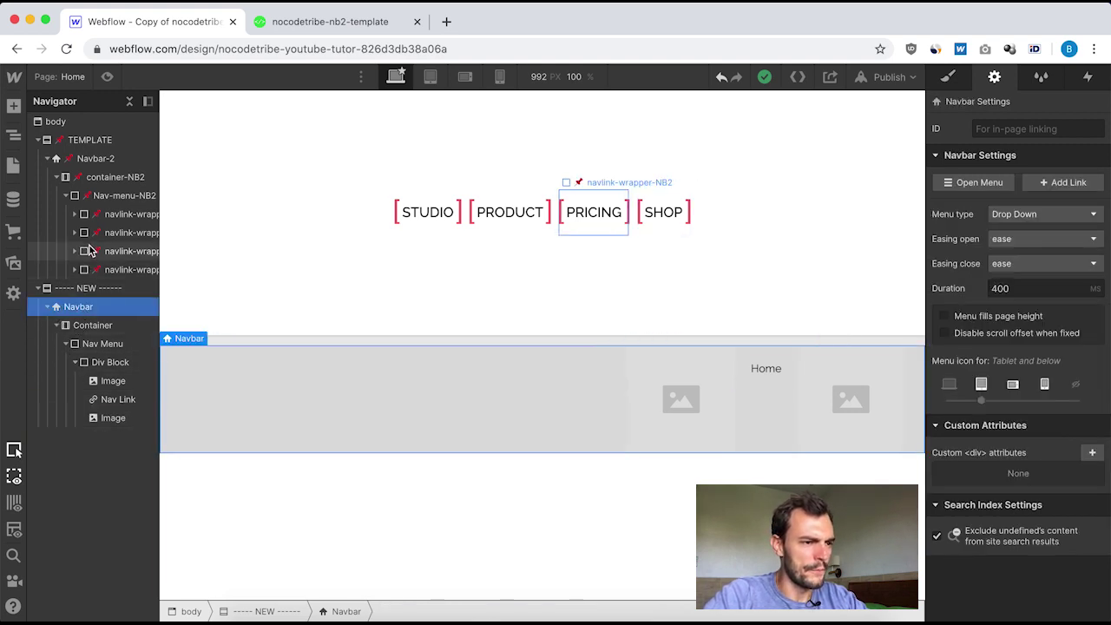
{"action": "left_click", "coordinate": [79, 160]}
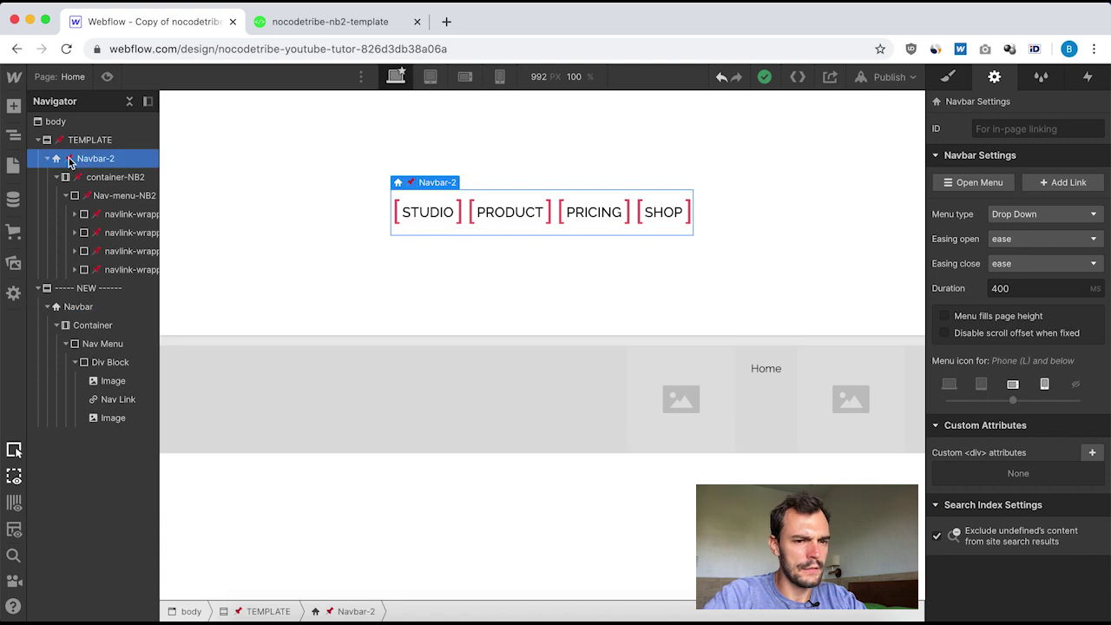
Step: Show Navbar-2's Style panel typography: Raleway, 500 Medium, 18 px size, 20 px height, #333
{"action": "left_click", "coordinate": [945, 78]}
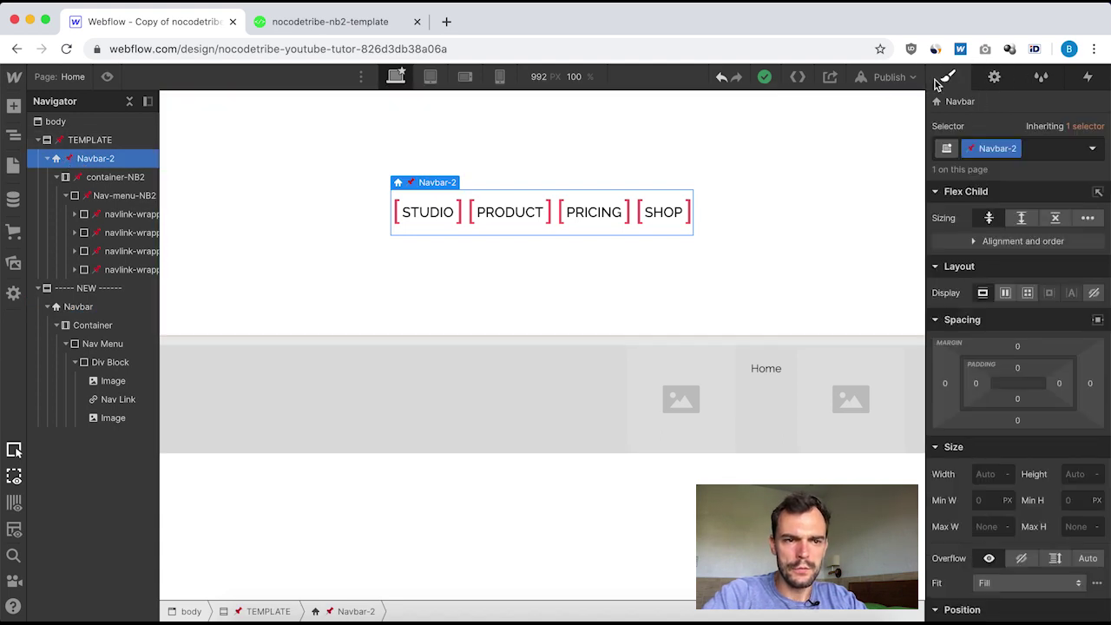
{"action": "scroll", "coordinate": [973, 385], "scroll_direction": "down", "scroll_amount": 10}
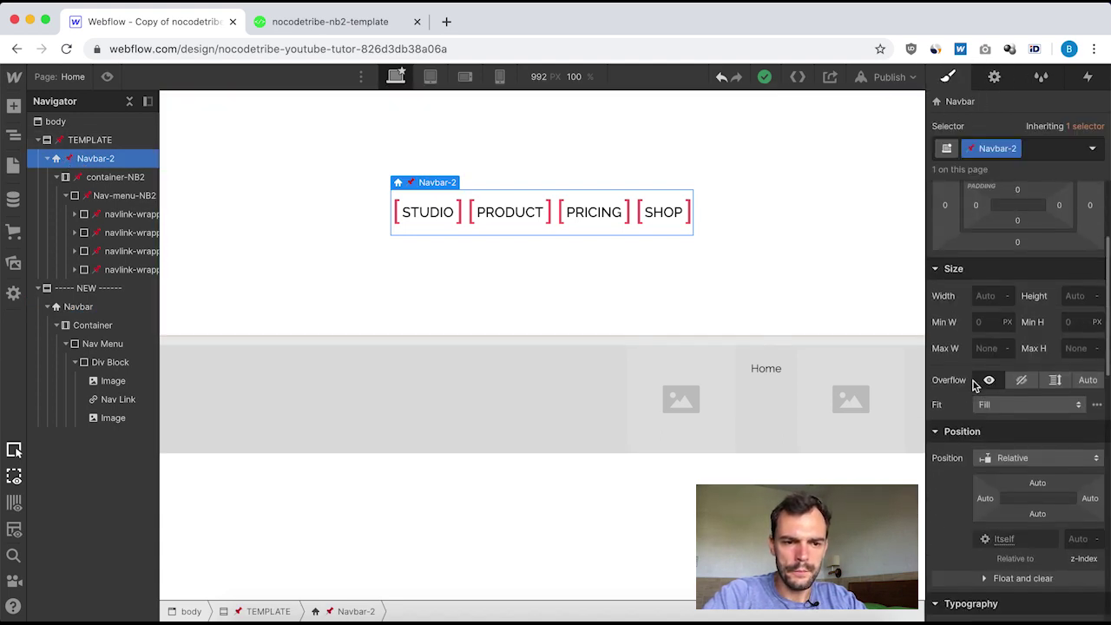
{"action": "scroll", "coordinate": [993, 343], "scroll_direction": "up", "scroll_amount": 1}
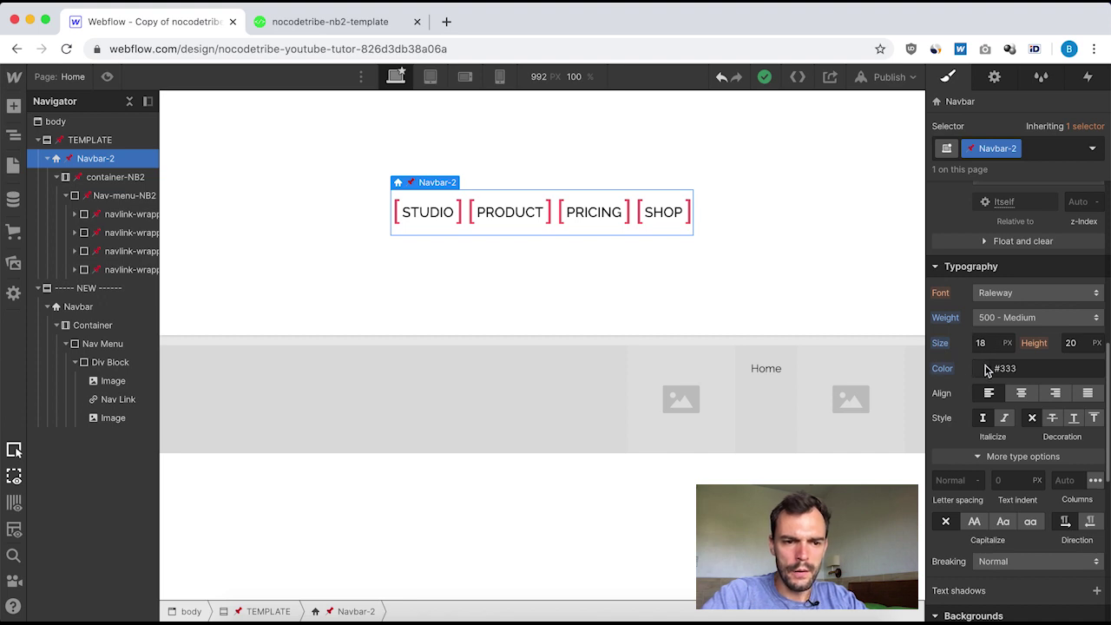
Step: Give the new Navbar the class 'navbar' with 500 - Medium weight and 18 px font size
{"action": "left_click", "coordinate": [78, 308]}
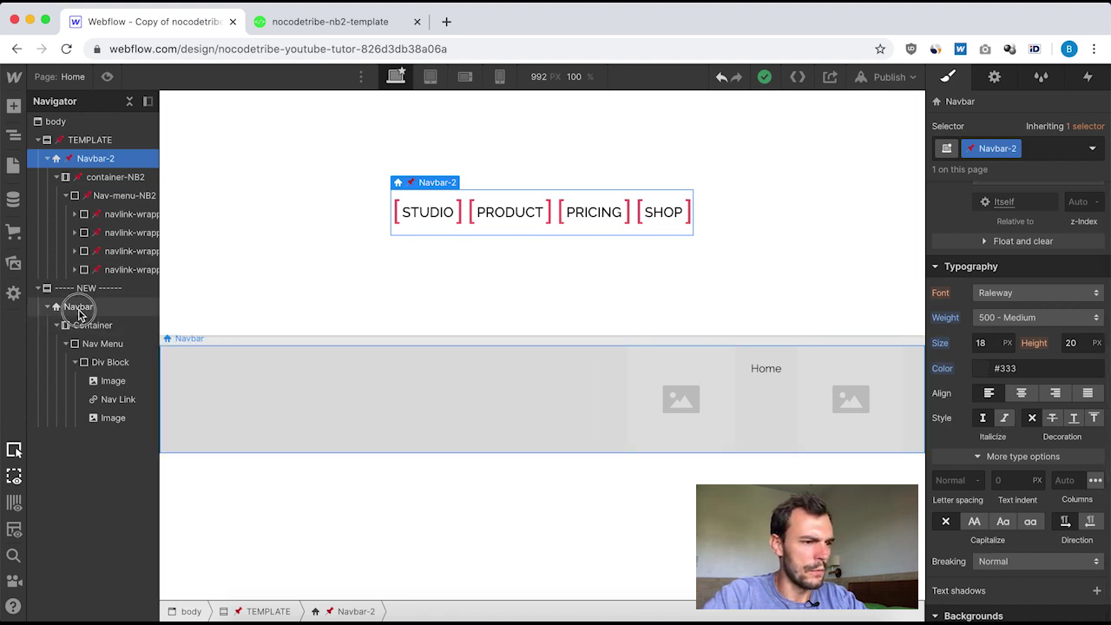
{"action": "left_click", "coordinate": [970, 149]}
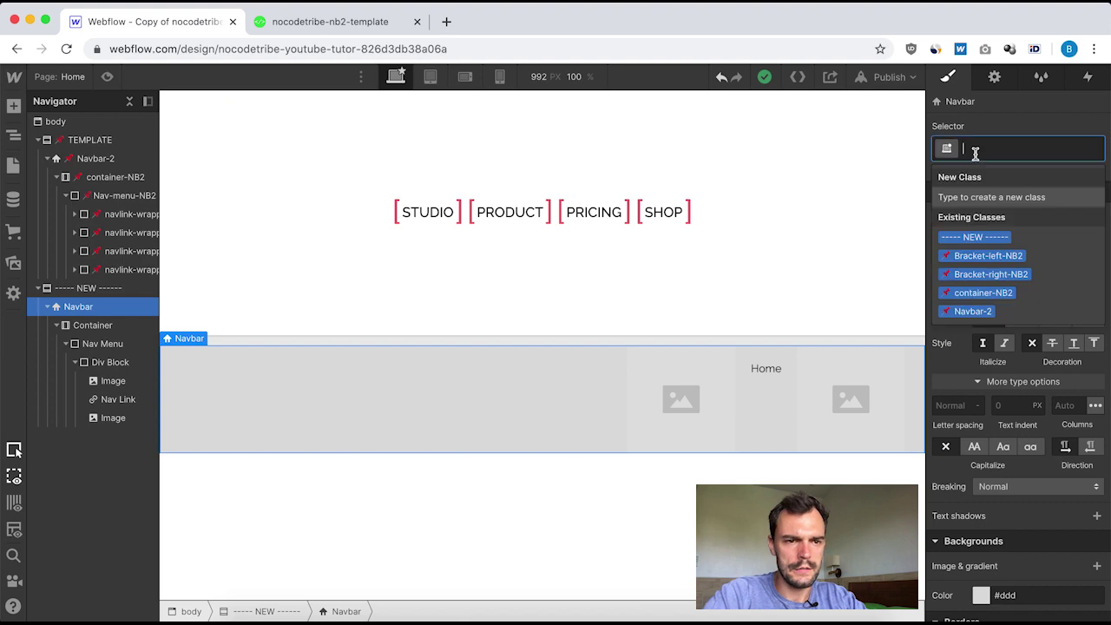
{"action": "type", "text": "navbar"}
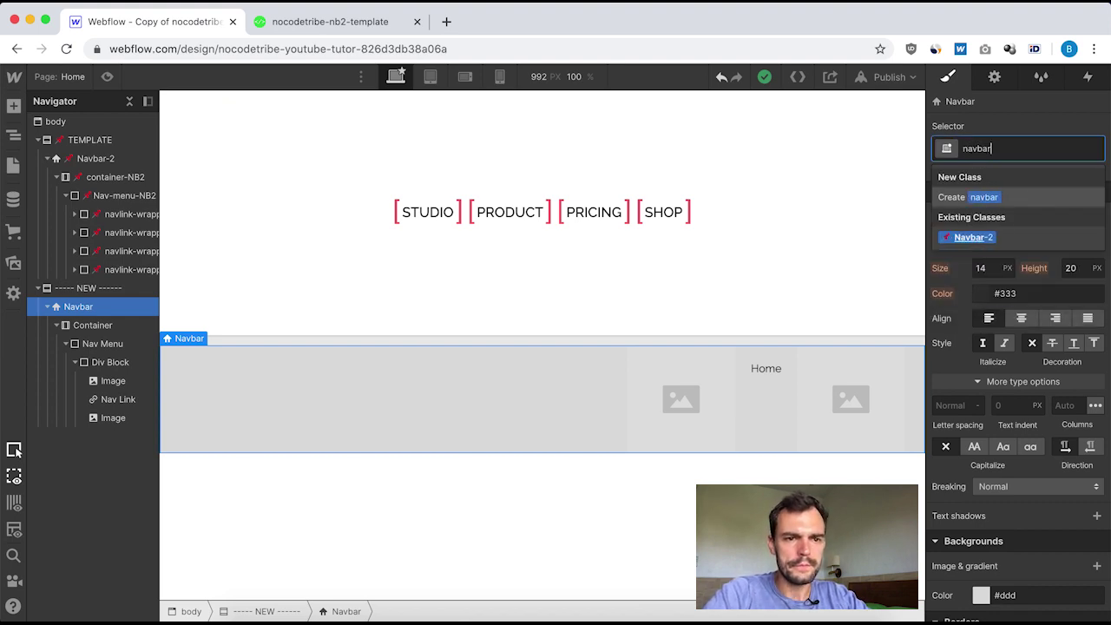
{"action": "key", "text": "Return"}
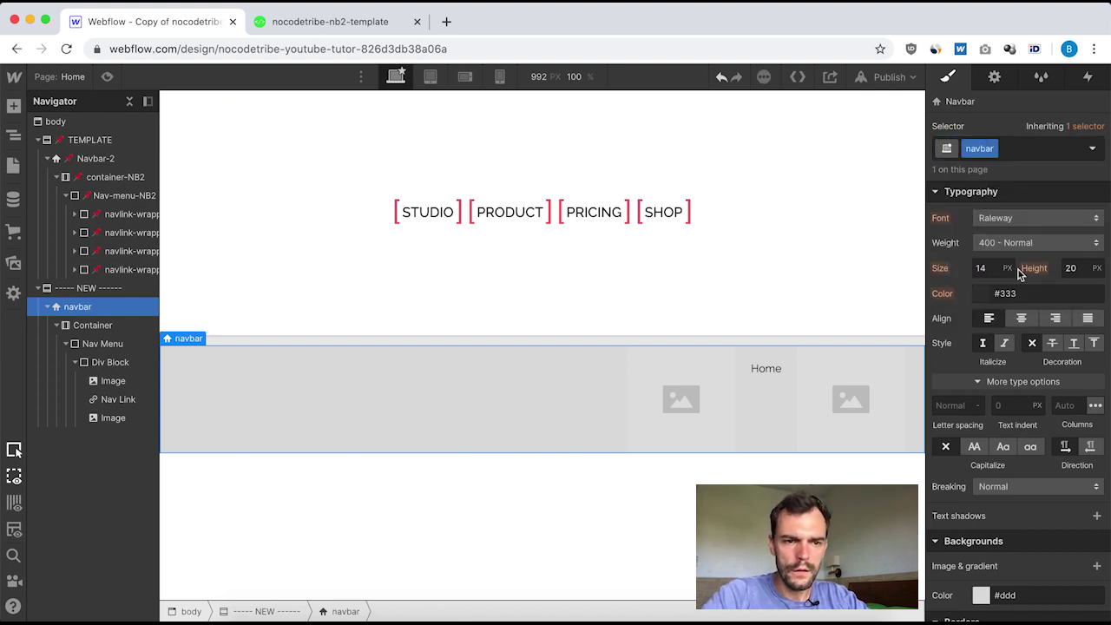
{"action": "left_click", "coordinate": [1000, 243]}
{"action": "left_click", "coordinate": [994, 258]}
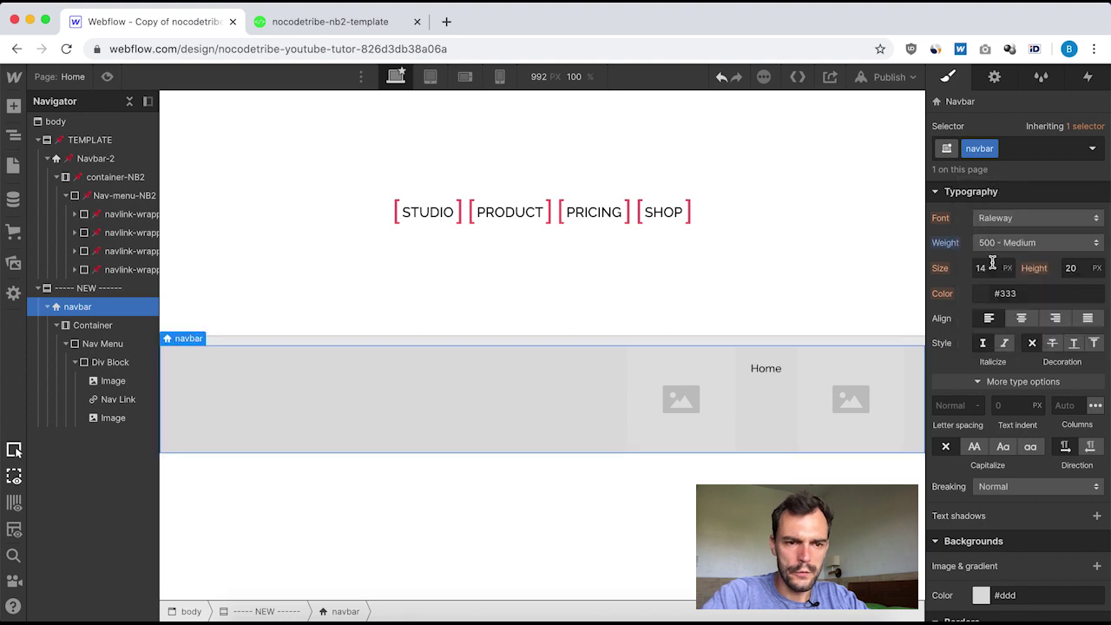
{"action": "left_click", "coordinate": [983, 270]}
{"action": "type", "text": "18"}
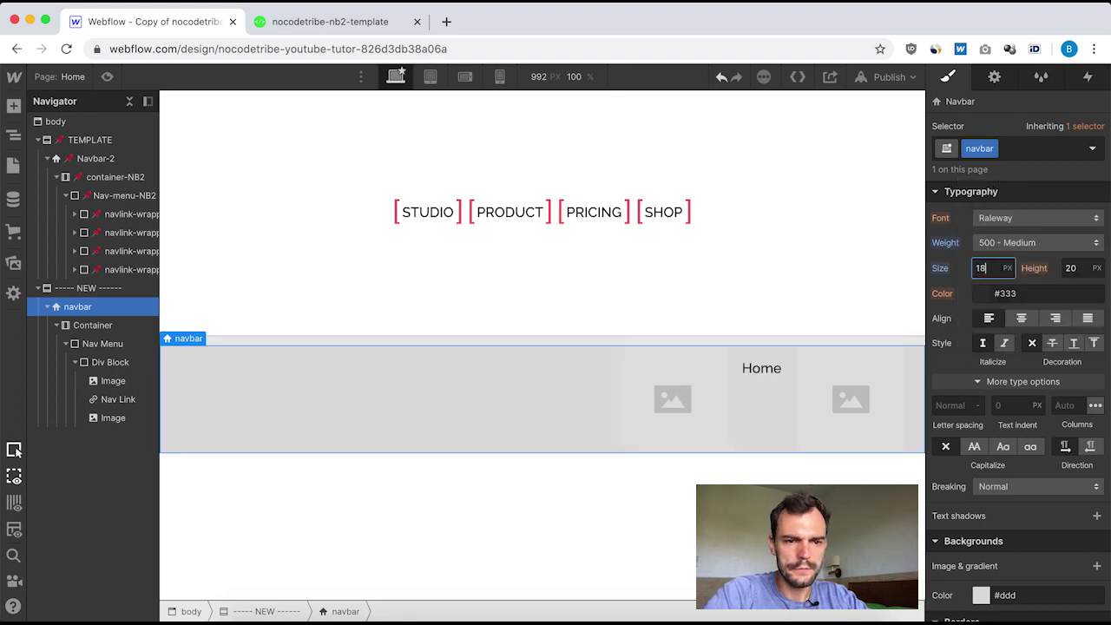
{"action": "left_click", "coordinate": [983, 294]}
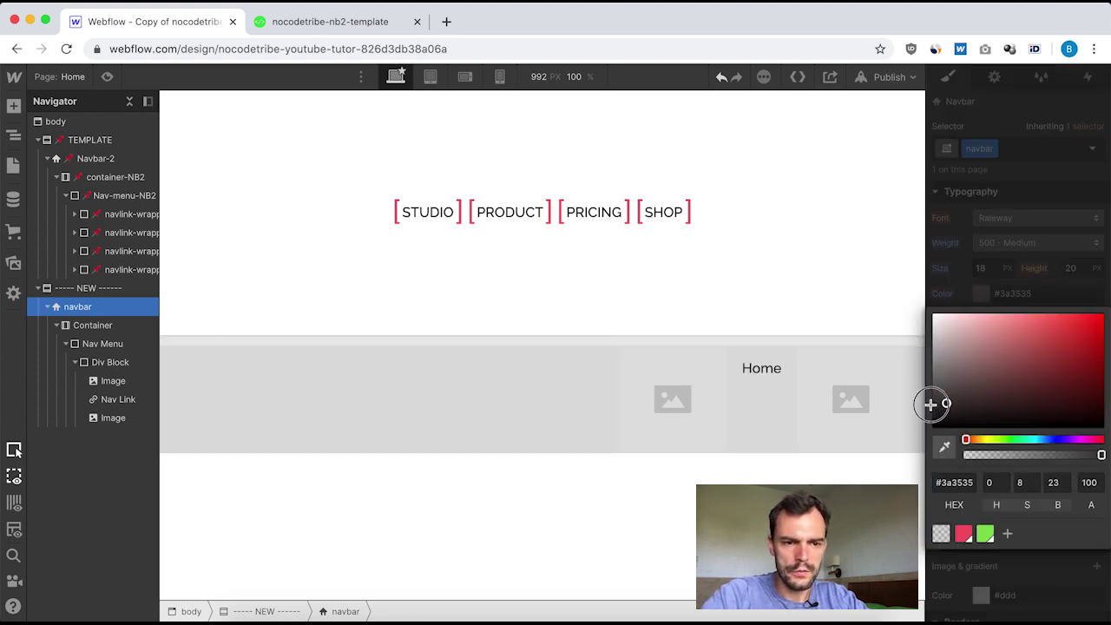
{"action": "left_click", "coordinate": [1008, 276]}
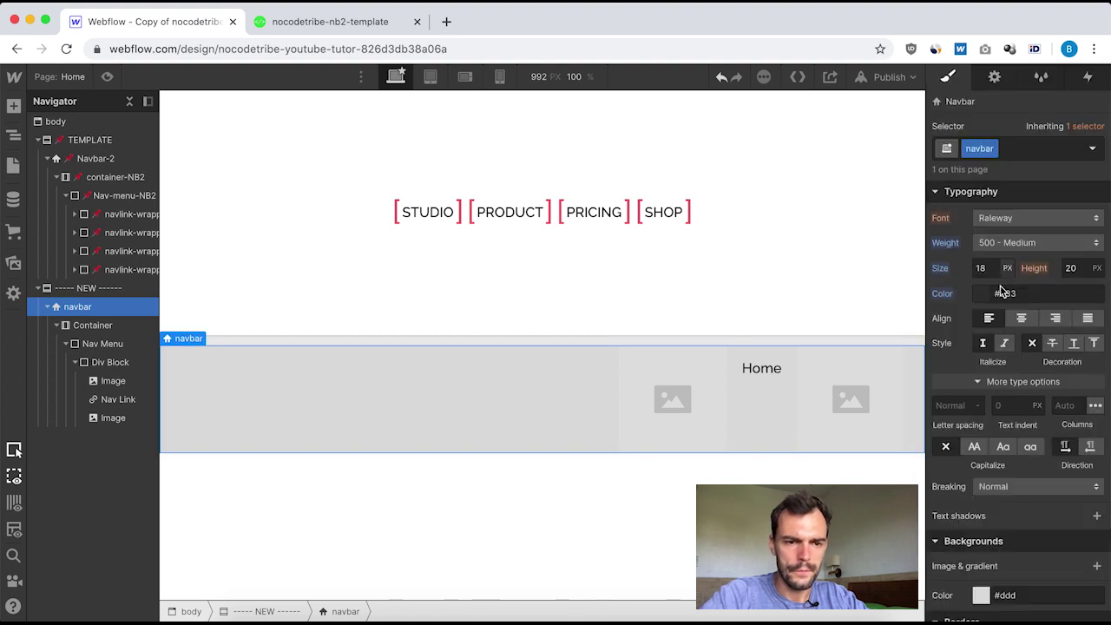
Step: Make the navbar background transparent, comparing against the template's Navbar-2 styles
{"action": "left_click", "coordinate": [97, 158]}
{"action": "scroll", "coordinate": [1011, 417], "scroll_direction": "down", "scroll_amount": 5}
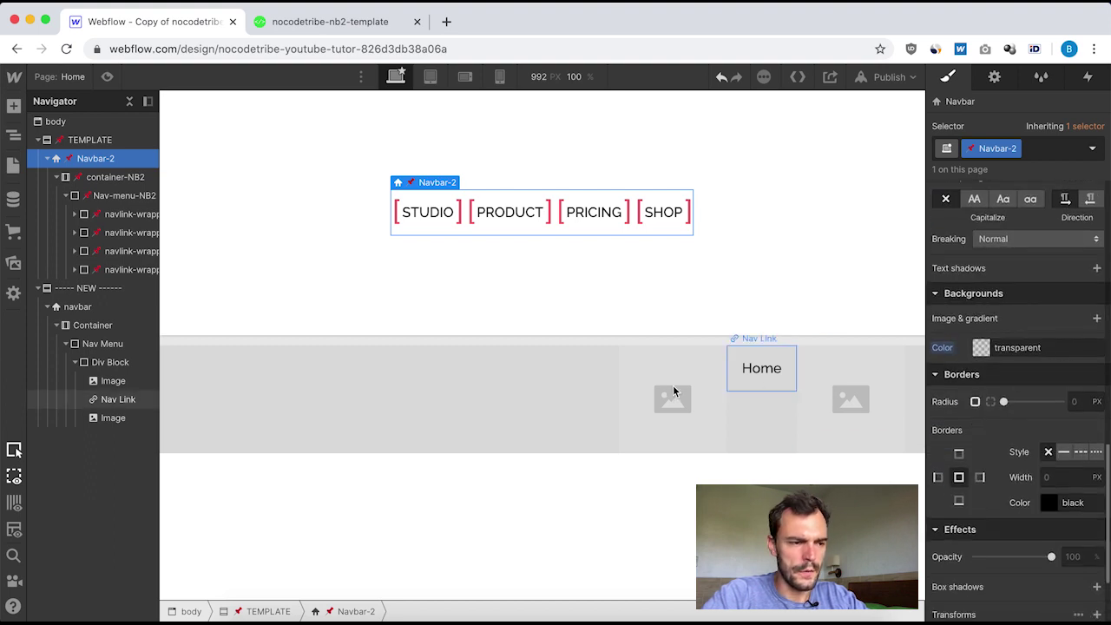
{"action": "left_click", "coordinate": [94, 306]}
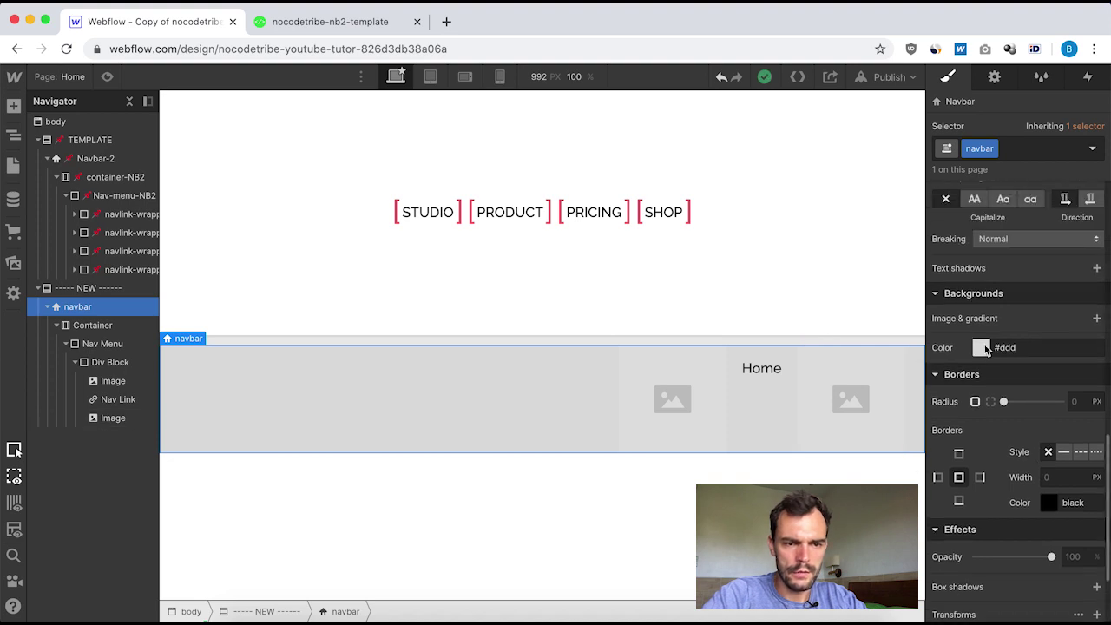
{"action": "left_click", "coordinate": [984, 348]}
{"action": "left_click", "coordinate": [940, 590]}
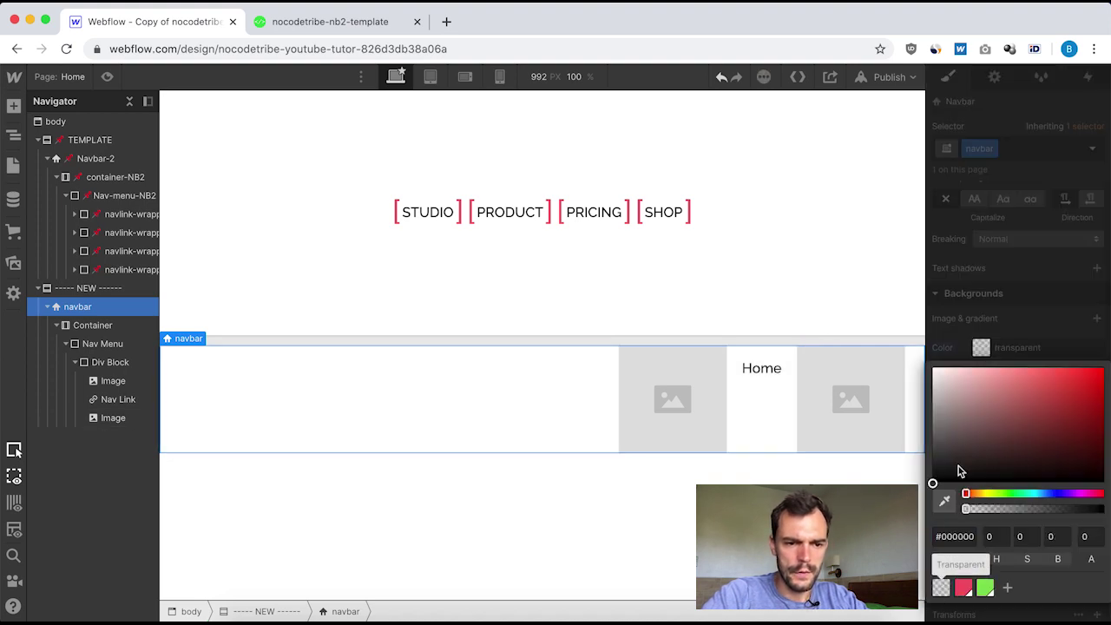
{"action": "left_click", "coordinate": [1026, 300]}
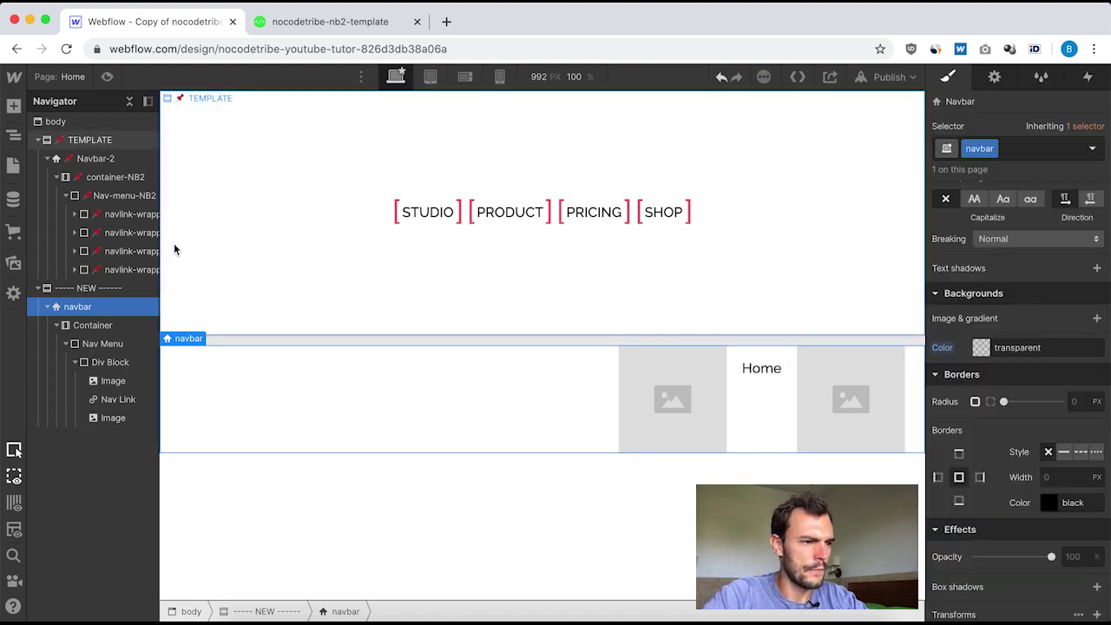
{"action": "left_click", "coordinate": [96, 158]}
{"action": "scroll", "coordinate": [1026, 444], "scroll_direction": "down", "scroll_amount": 3}
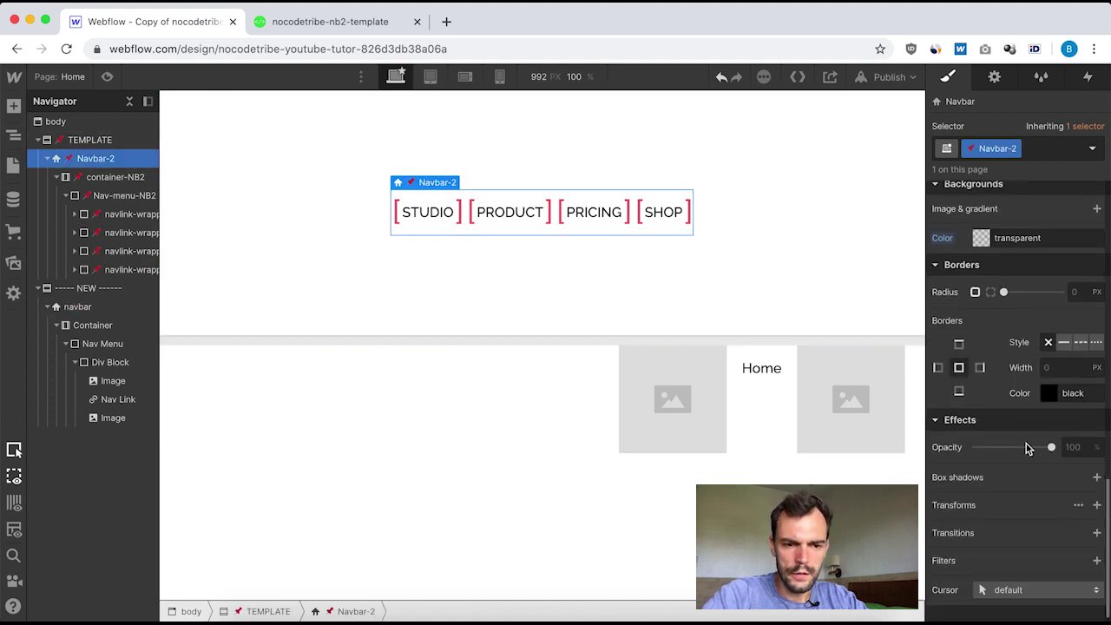
{"action": "scroll", "coordinate": [1026, 443], "scroll_direction": "up", "scroll_amount": 5}
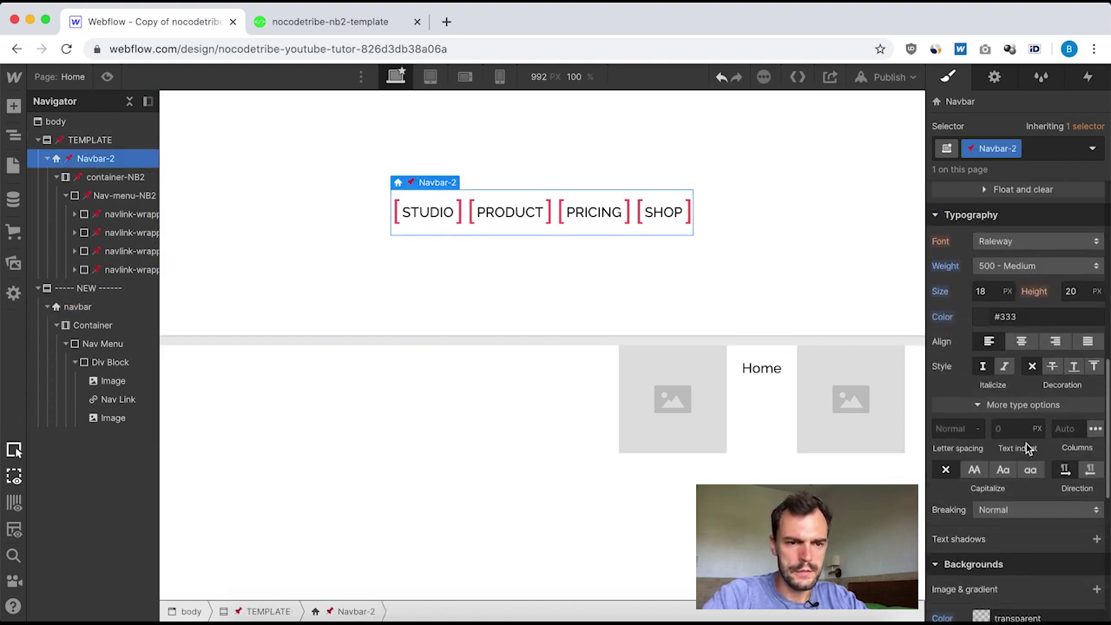
Step: Review the template's container-NB2 and Nav-menu-NB2 styles
{"action": "left_click", "coordinate": [91, 178]}
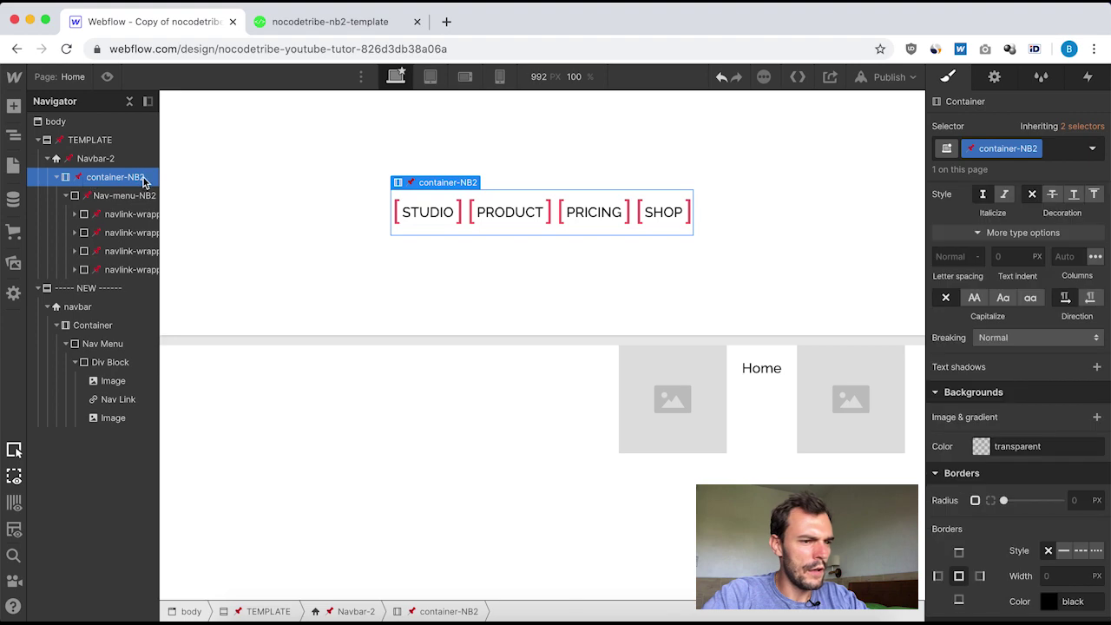
{"action": "scroll", "coordinate": [972, 295], "scroll_direction": "up", "scroll_amount": 5}
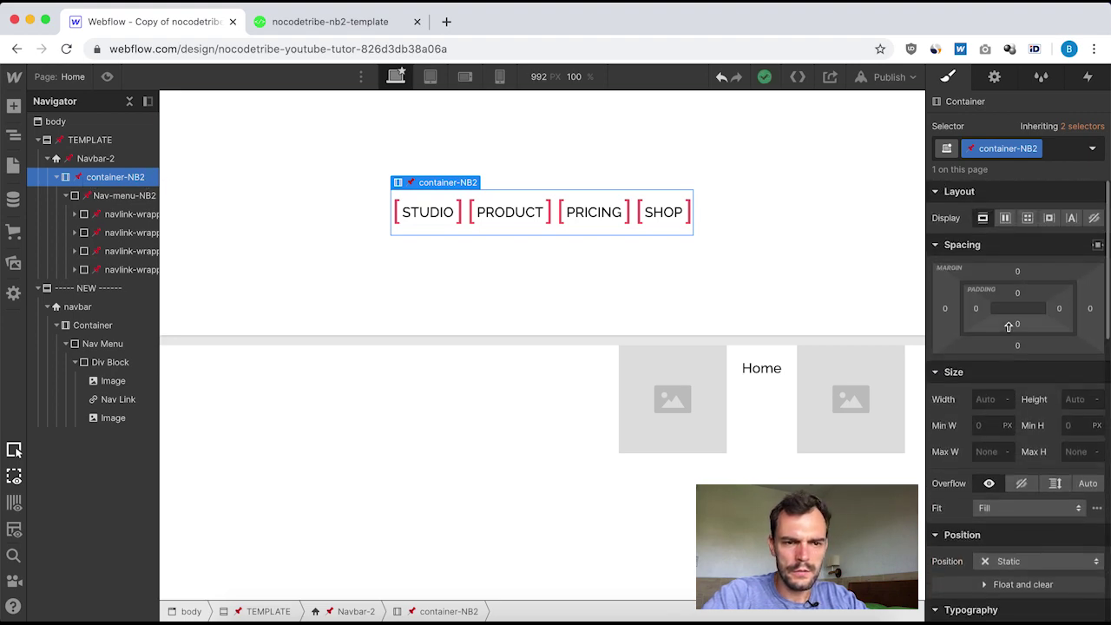
{"action": "scroll", "coordinate": [1011, 333], "scroll_direction": "down", "scroll_amount": 10}
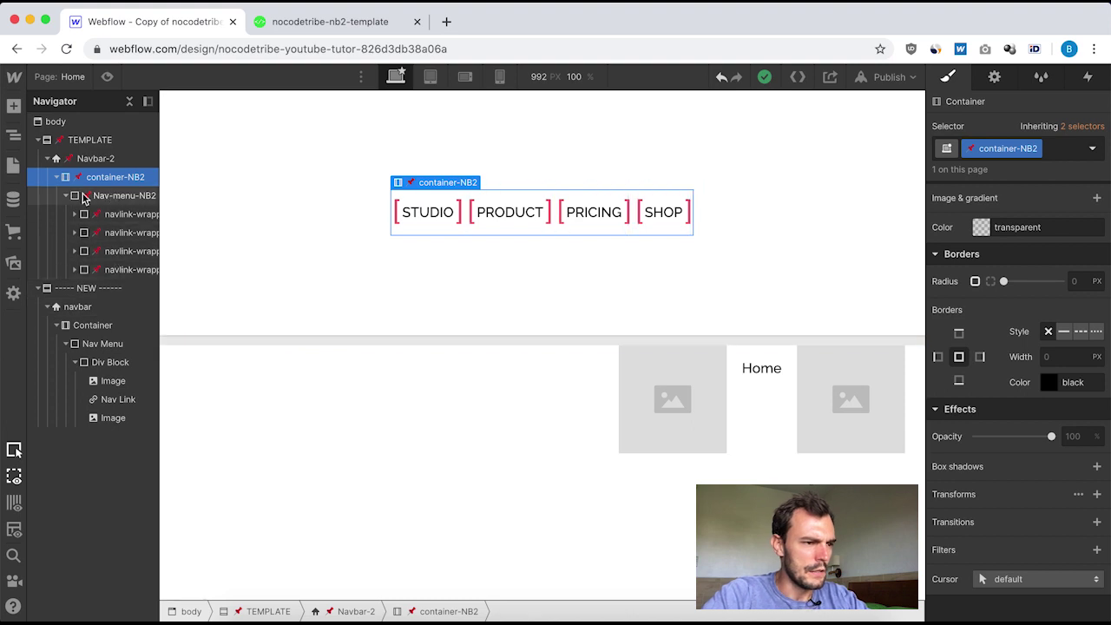
{"action": "left_click", "coordinate": [118, 199]}
{"action": "scroll", "coordinate": [1044, 301], "scroll_direction": "up", "scroll_amount": 5}
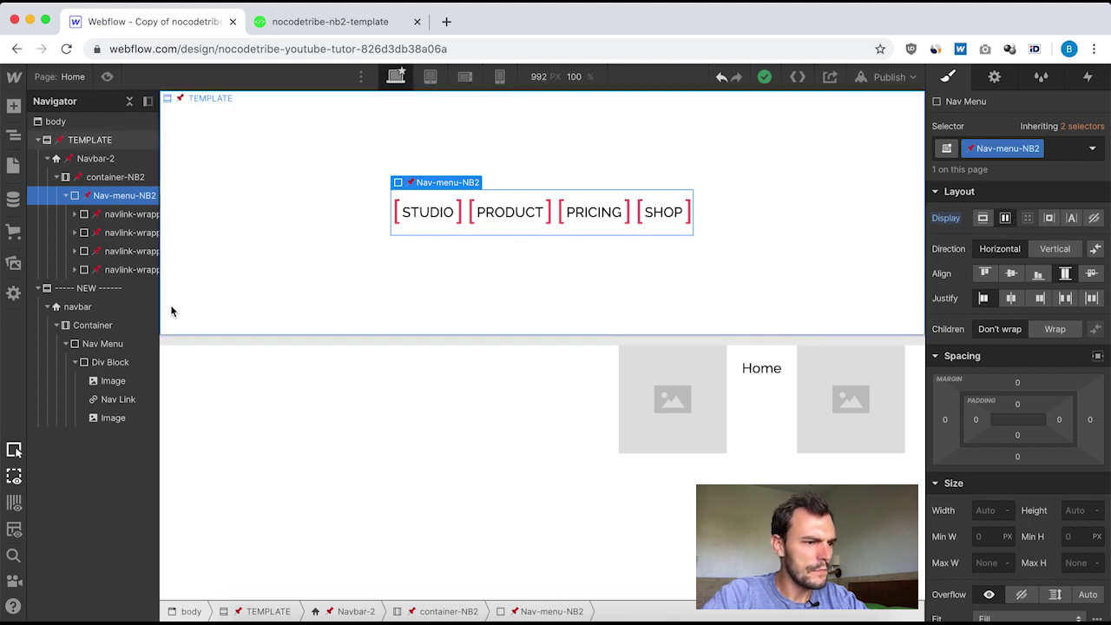
Step: Give the new Nav Menu the class 'navmenu' and set its Display to Flex
{"action": "left_click", "coordinate": [96, 345]}
{"action": "left_click", "coordinate": [970, 149]}
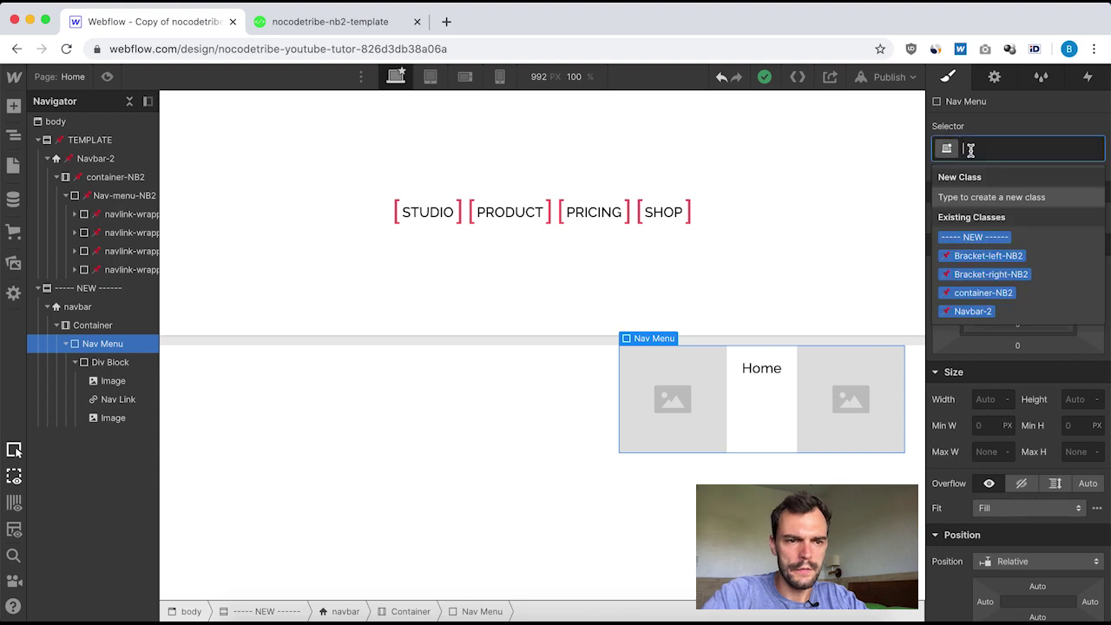
{"action": "type", "text": "navmenu"}
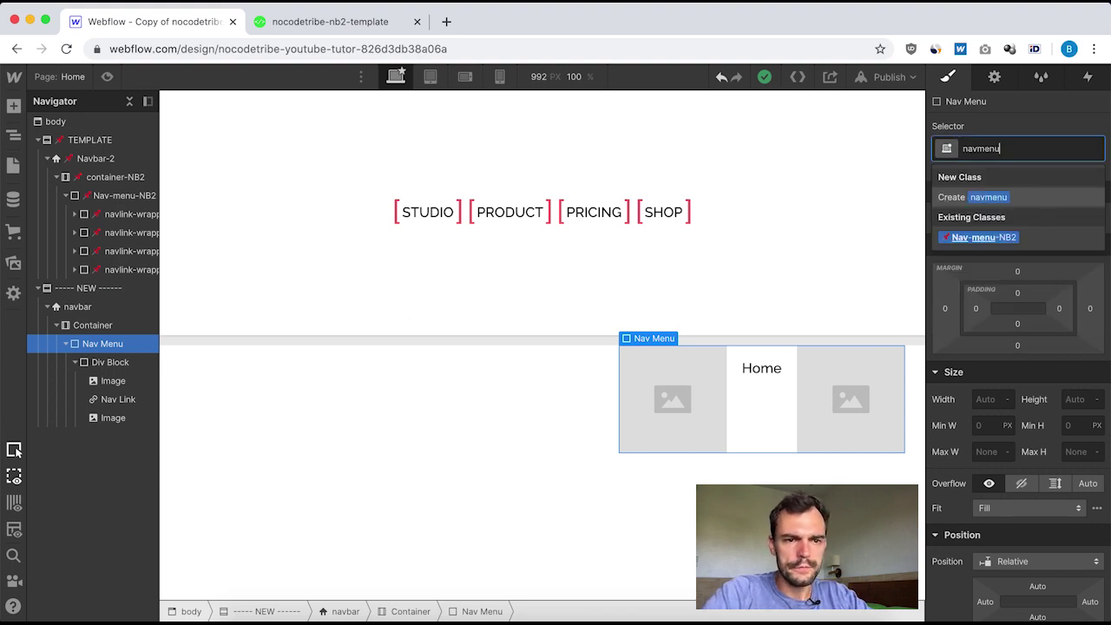
{"action": "key", "text": "Return"}
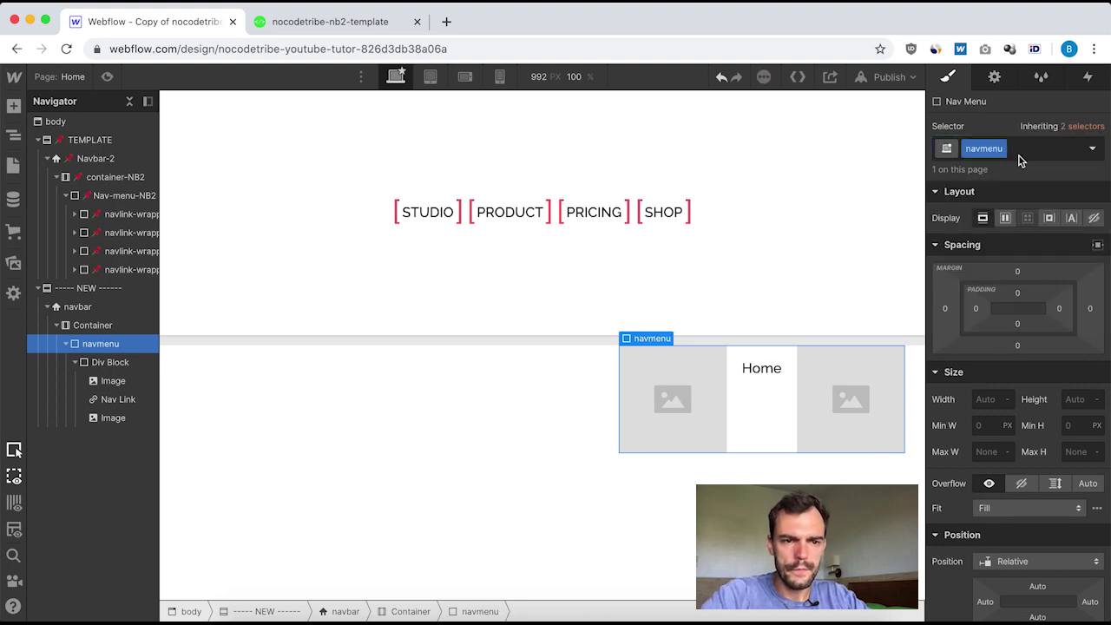
{"action": "left_click", "coordinate": [1005, 218]}
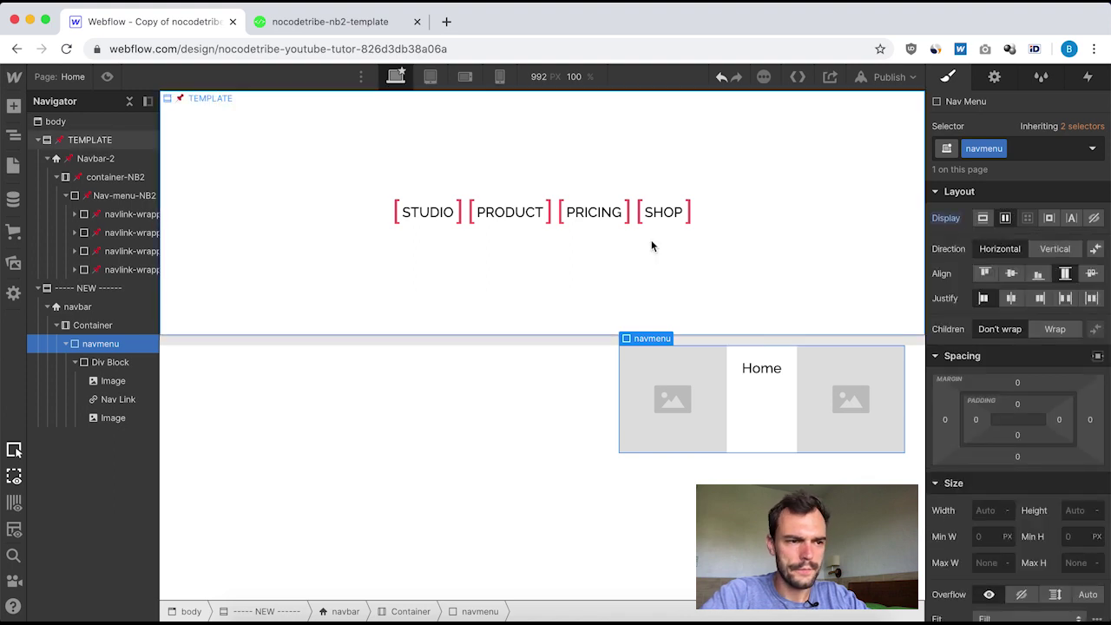
Step: Compare navmenu with the template's Nav-menu-NB2 and first navlink wrapper styles
{"action": "left_click", "coordinate": [121, 195]}
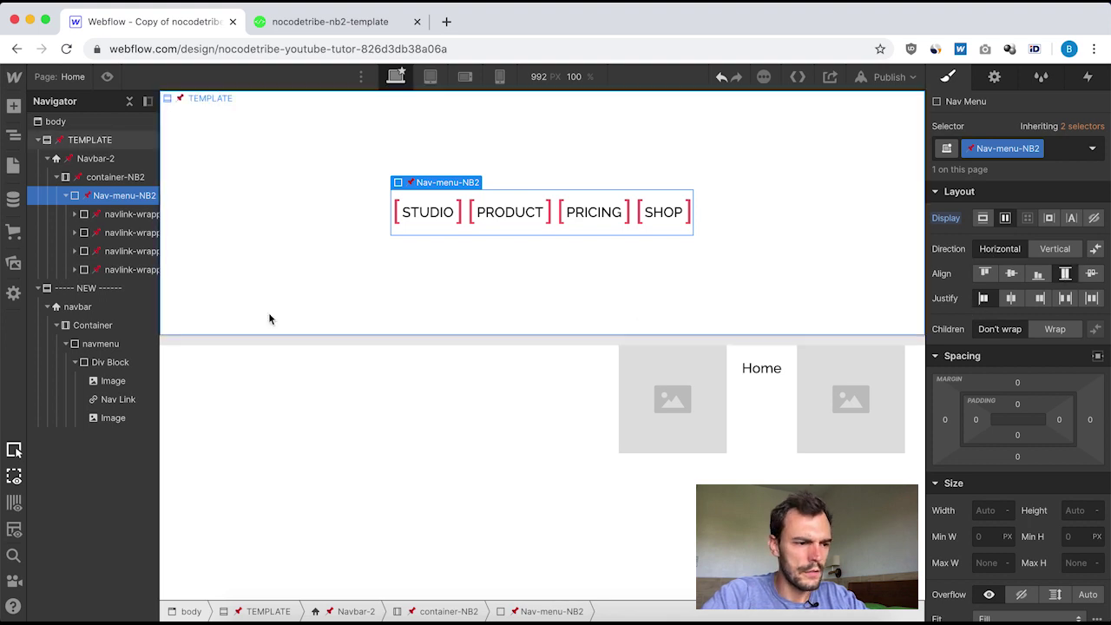
{"action": "left_click", "coordinate": [100, 346]}
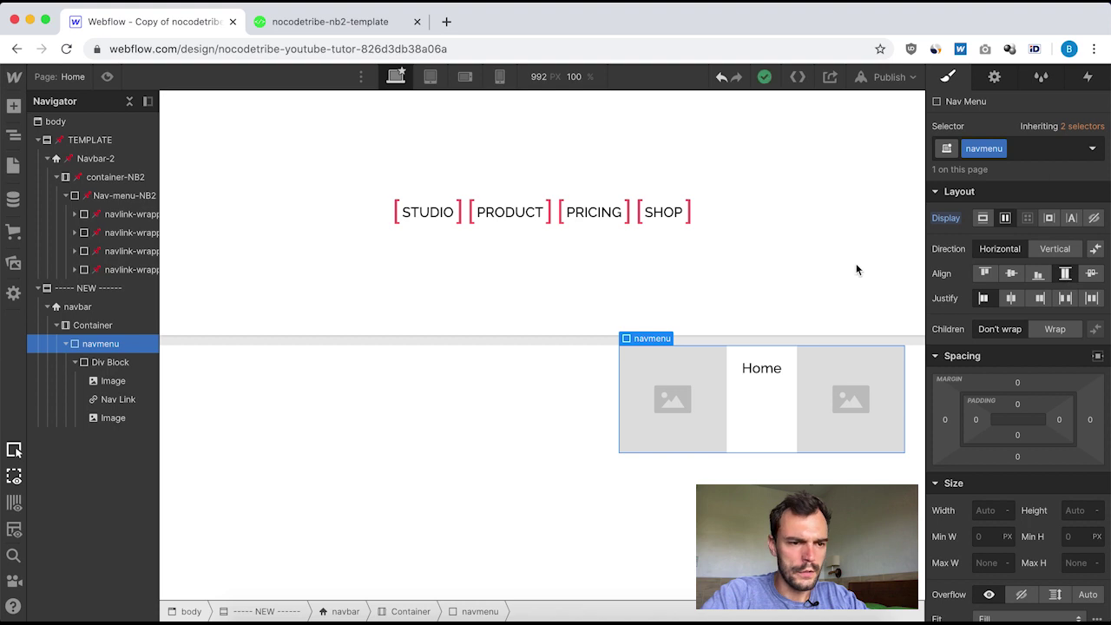
{"action": "left_click", "coordinate": [108, 198]}
{"action": "scroll", "coordinate": [1041, 391], "scroll_direction": "down", "scroll_amount": 6}
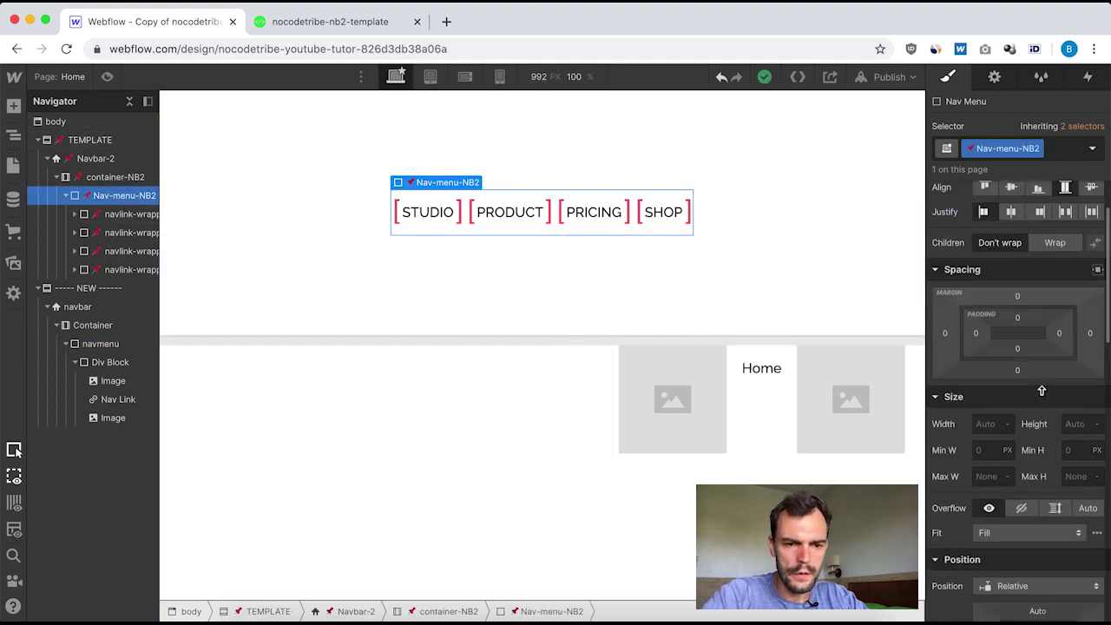
{"action": "scroll", "coordinate": [1043, 396], "scroll_direction": "up", "scroll_amount": 6}
{"action": "scroll", "coordinate": [1044, 396], "scroll_direction": "up", "scroll_amount": 1}
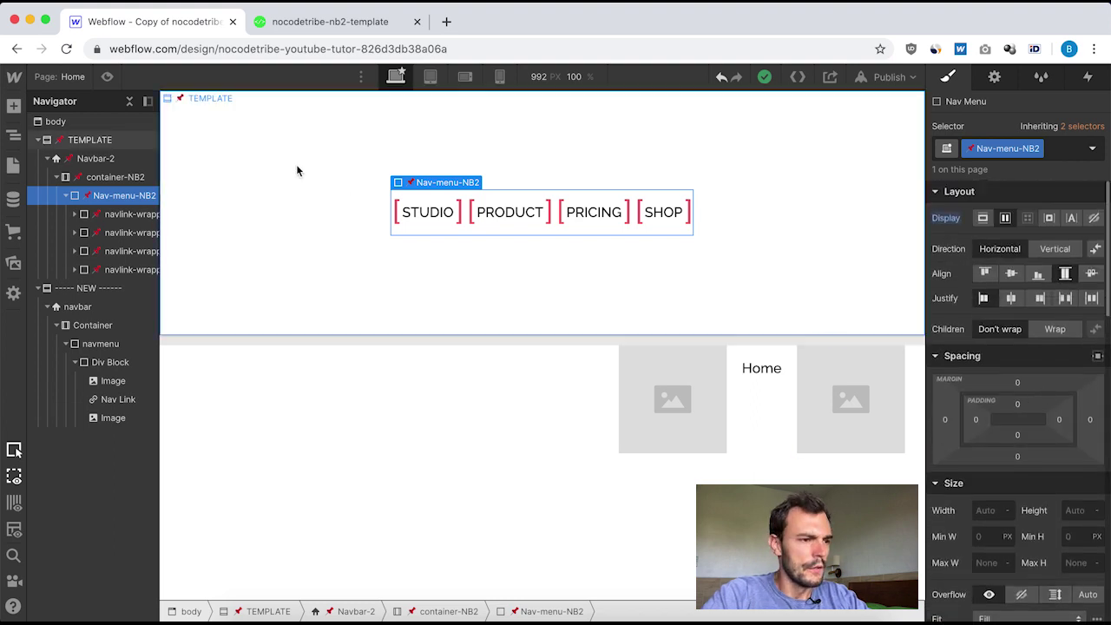
{"action": "left_click", "coordinate": [126, 218]}
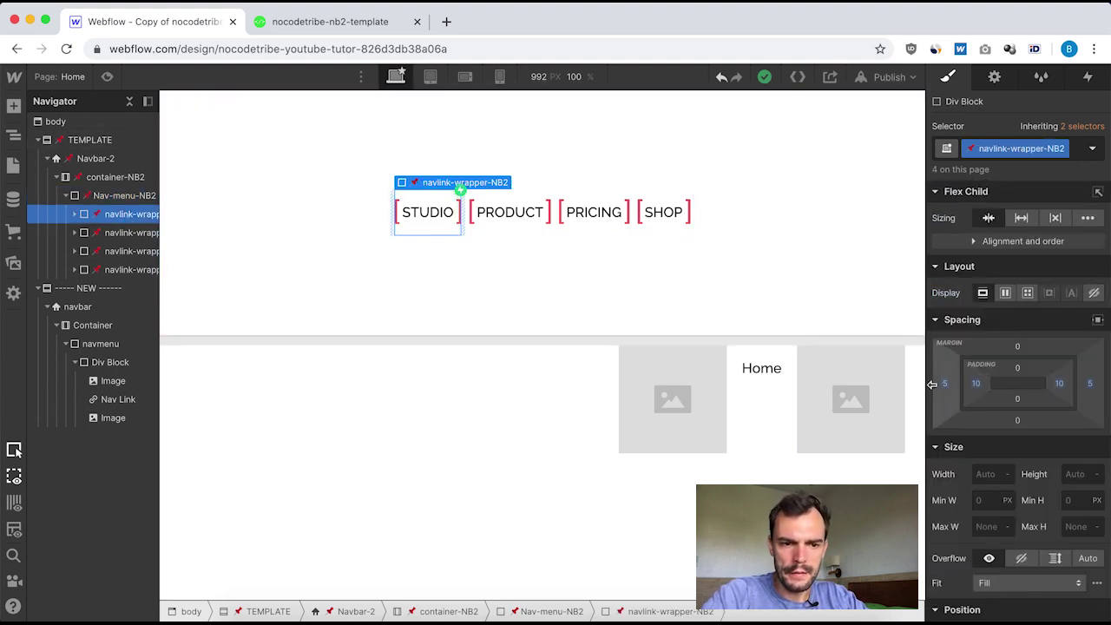
Step: Give the Div Block the class 'navlink wrapper' with 10 px side padding and 5 px side margins
{"action": "left_click", "coordinate": [108, 363]}
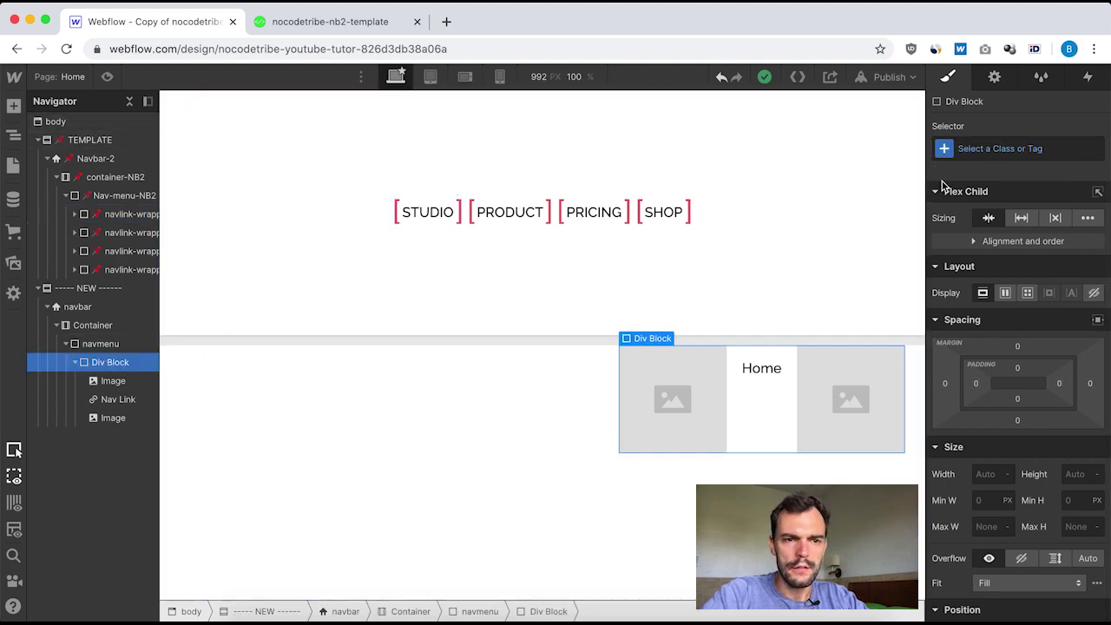
{"action": "left_click", "coordinate": [999, 150]}
{"action": "type", "text": "navlink wrapp"}
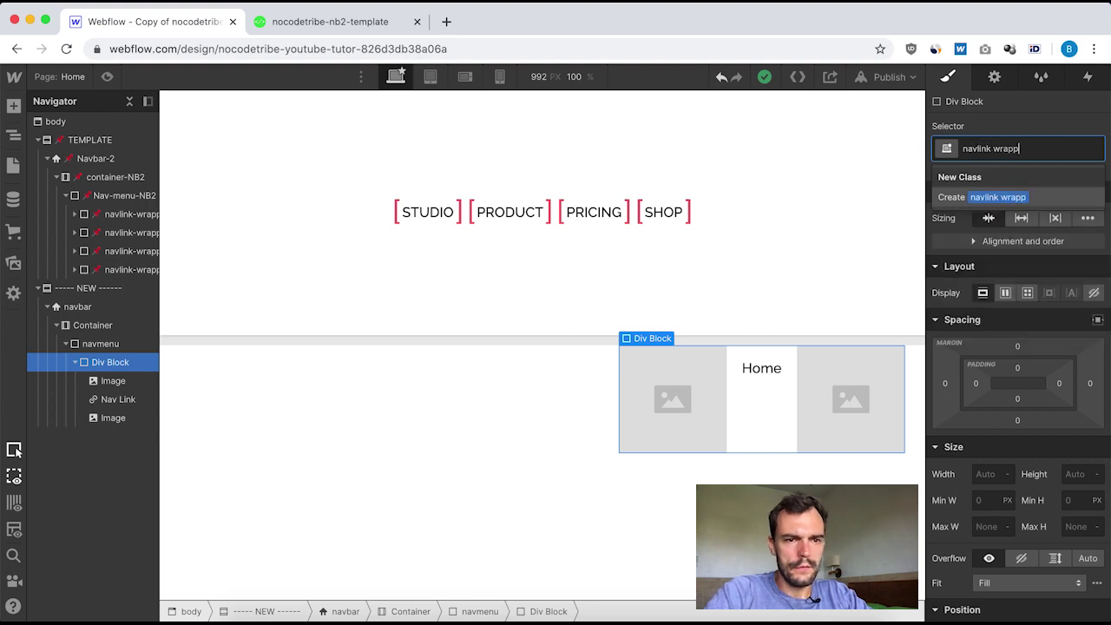
{"action": "type", "text": "er"}
{"action": "key", "text": "Return"}
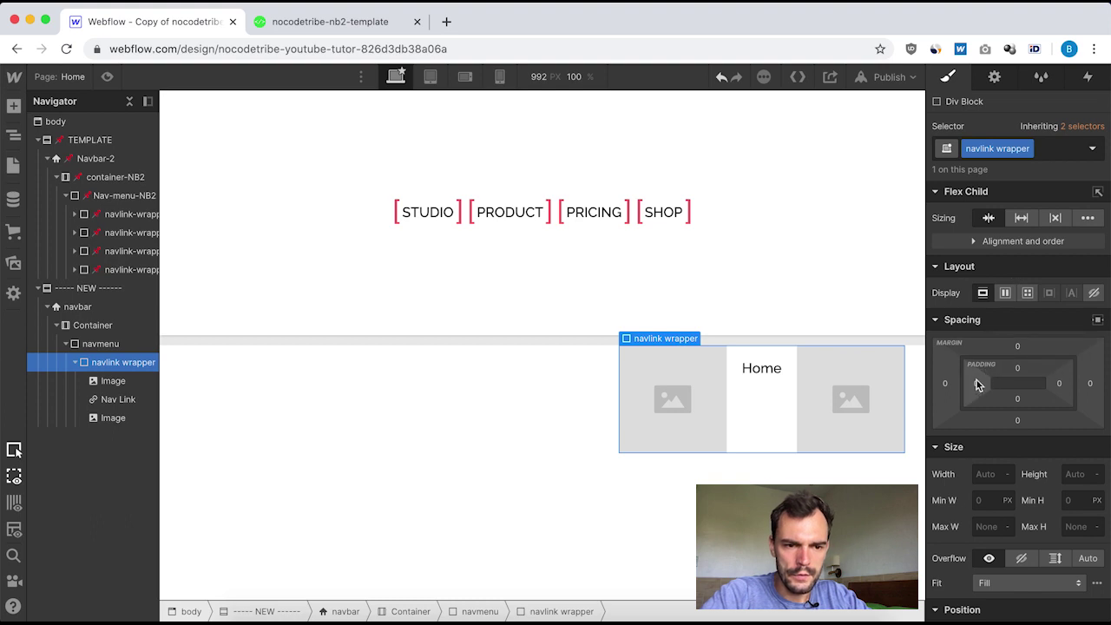
{"action": "left_click", "coordinate": [129, 215]}
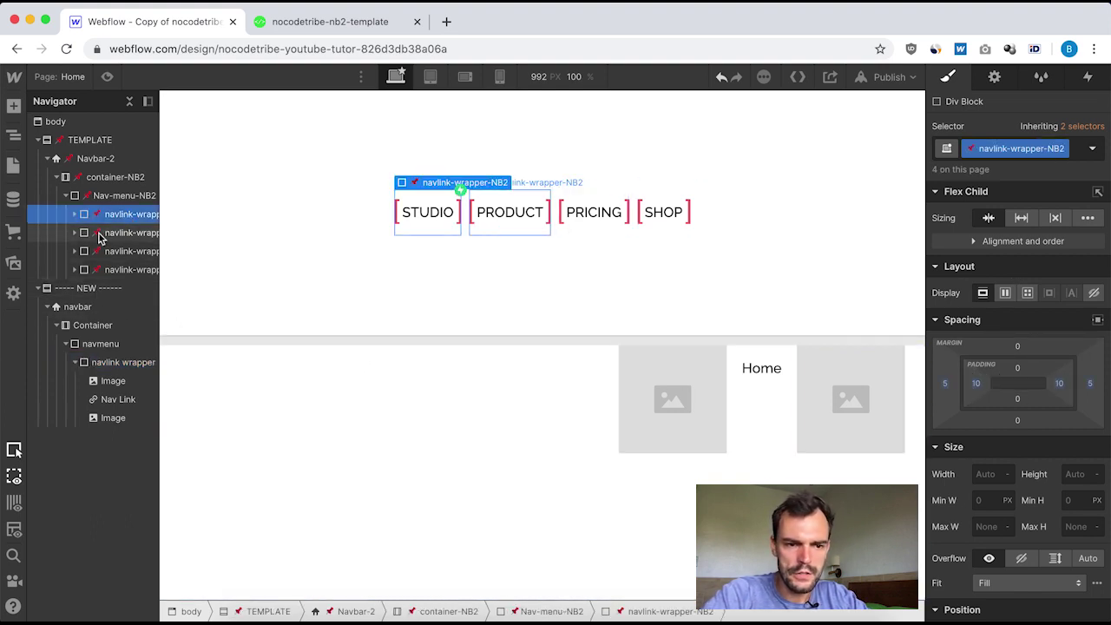
{"action": "left_click", "coordinate": [121, 363]}
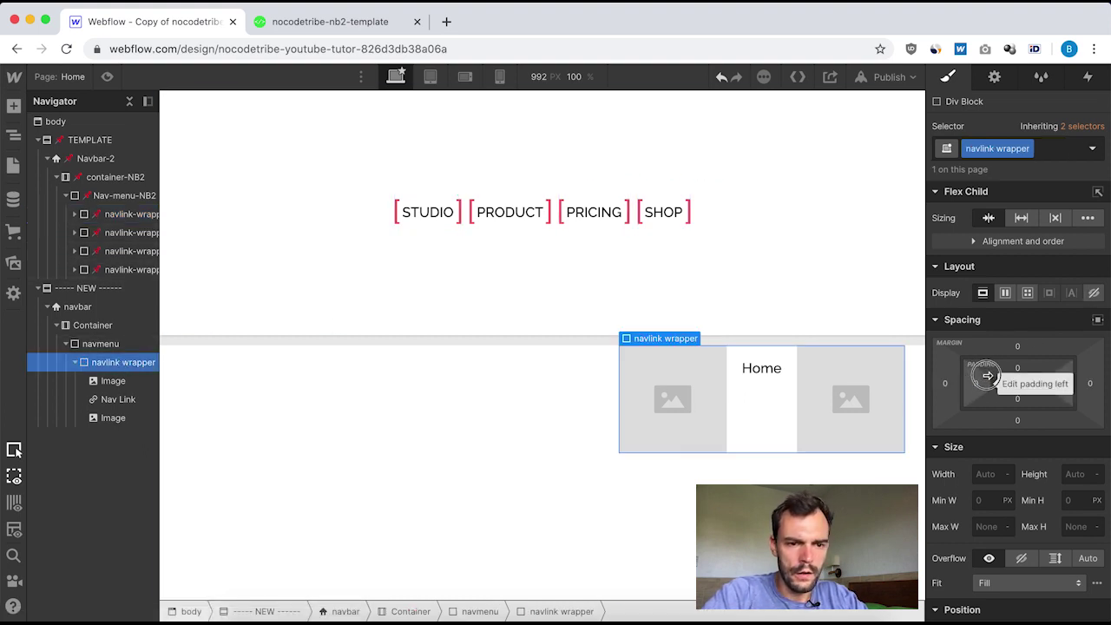
{"action": "left_click_drag", "start_coordinate": [977, 378], "coordinate": [947, 364]}
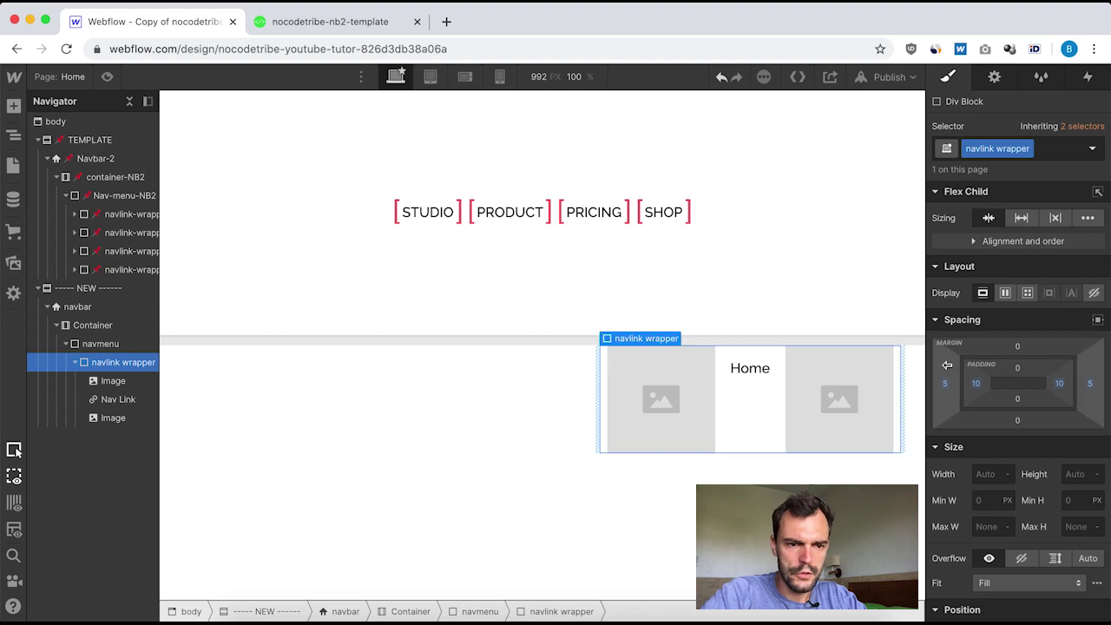
Step: Review the template navlink wrapper's typography settings
{"action": "left_click", "coordinate": [113, 215]}
{"action": "scroll", "coordinate": [1039, 469], "scroll_direction": "down", "scroll_amount": 5}
{"action": "scroll", "coordinate": [1039, 469], "scroll_direction": "down", "scroll_amount": 1}
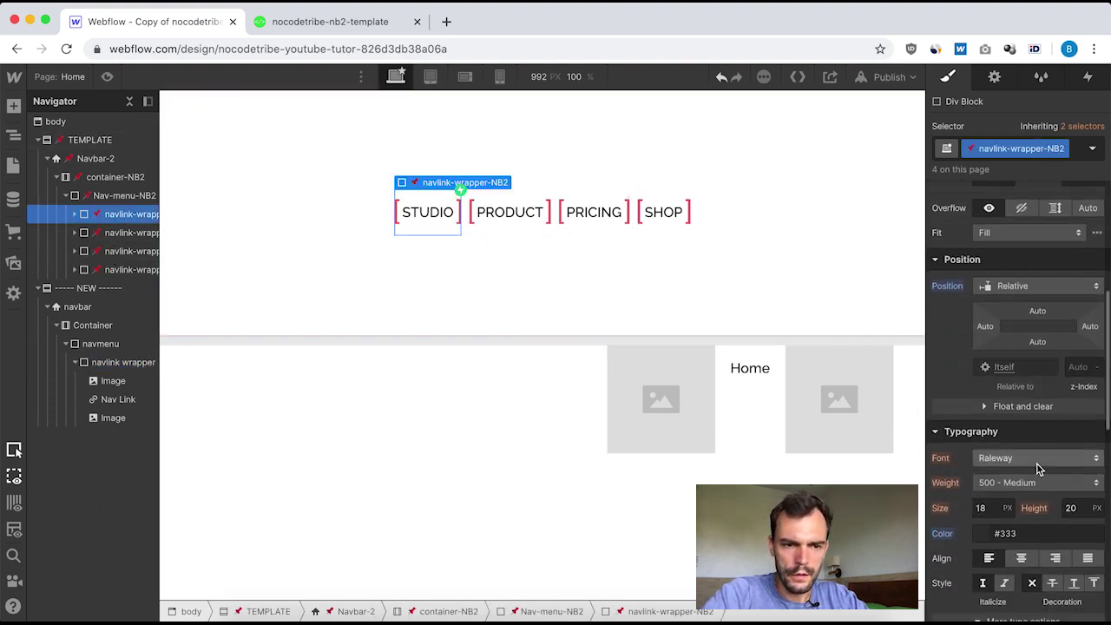
{"action": "scroll", "coordinate": [1009, 424], "scroll_direction": "down", "scroll_amount": 3}
{"action": "scroll", "coordinate": [1010, 423], "scroll_direction": "down", "scroll_amount": 1}
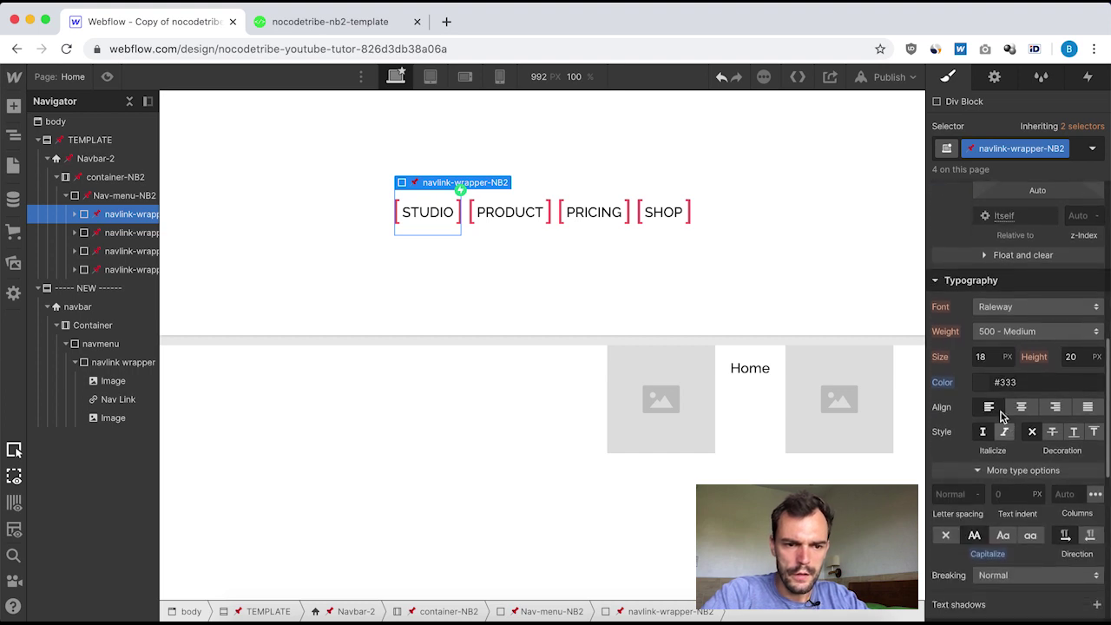
{"action": "scroll", "coordinate": [1013, 495], "scroll_direction": "down", "scroll_amount": 3}
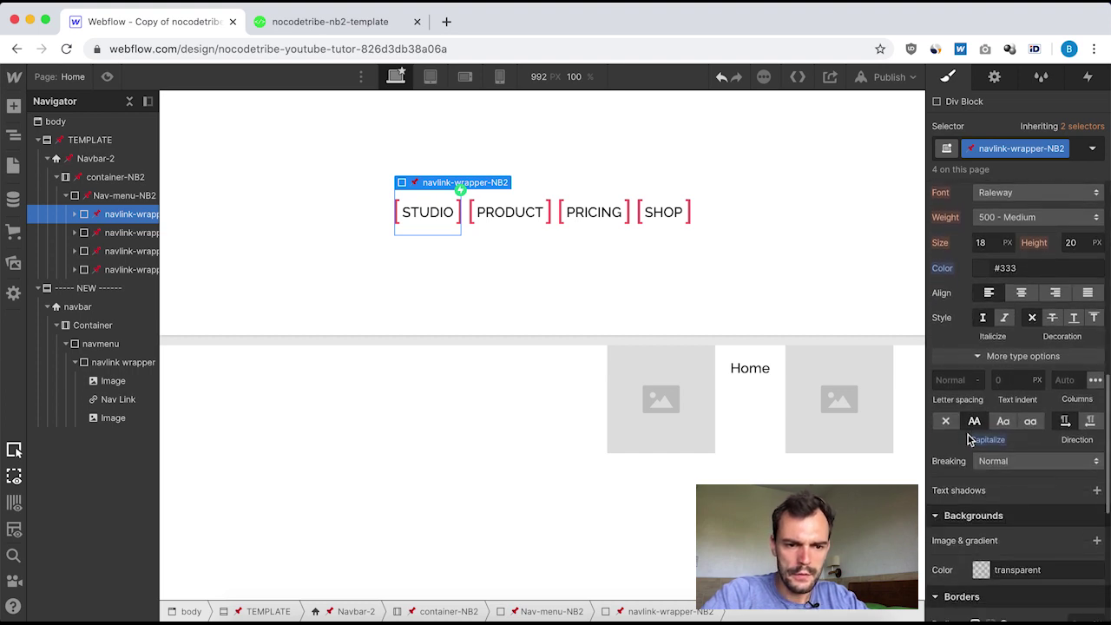
Step: Set the new navlink wrapper to Relative position and uppercase text, so Home reads HOME
{"action": "left_click", "coordinate": [118, 362]}
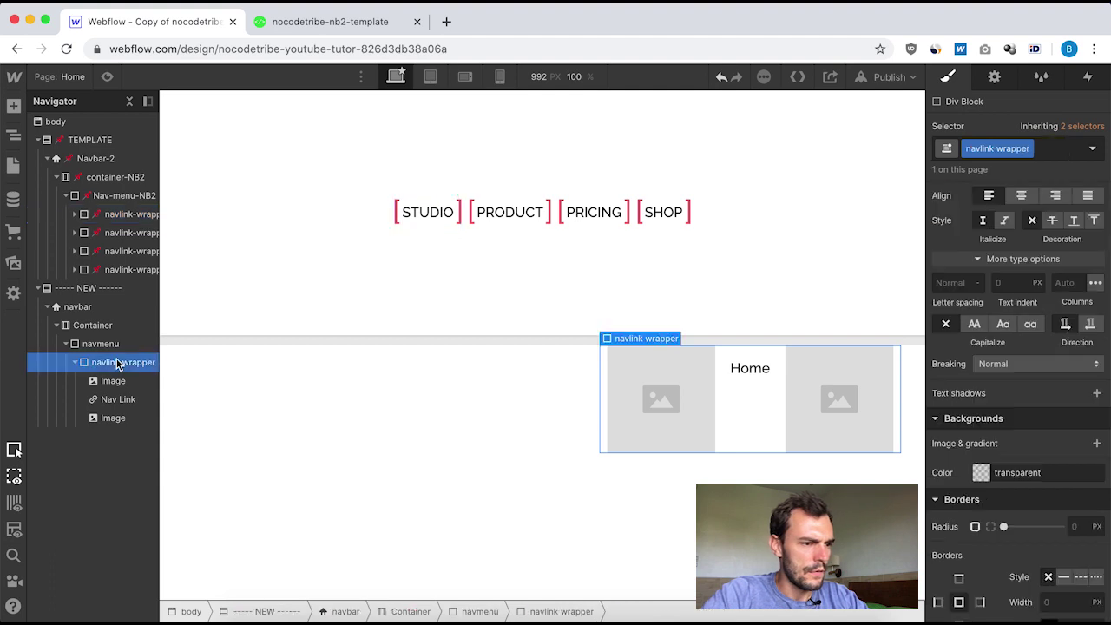
{"action": "scroll", "coordinate": [988, 295], "scroll_direction": "up", "scroll_amount": 5}
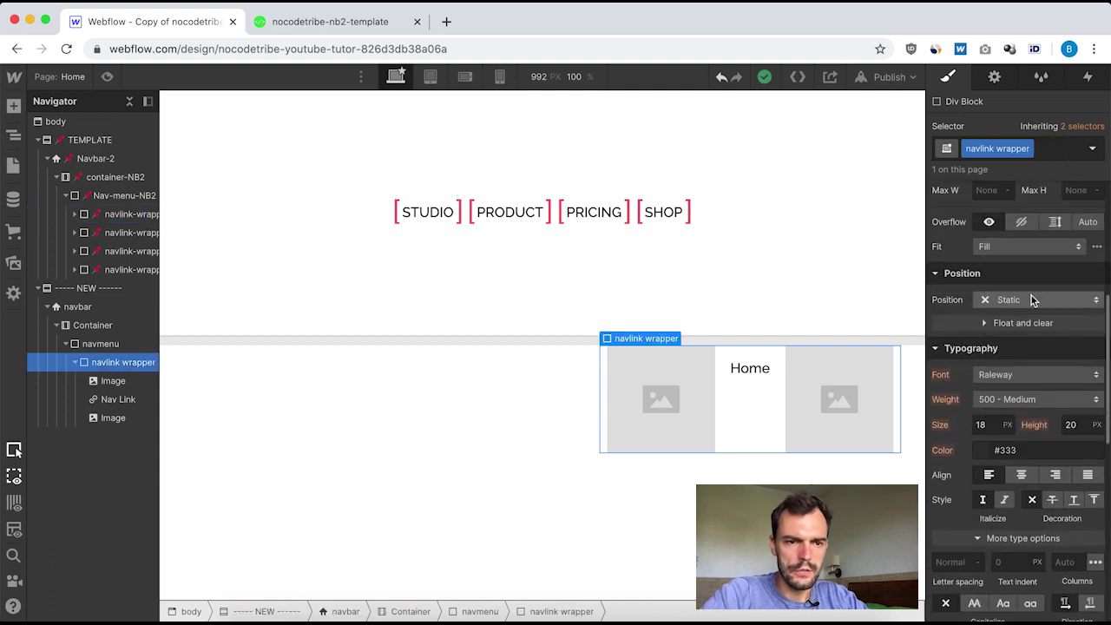
{"action": "left_click", "coordinate": [1031, 297]}
{"action": "left_click", "coordinate": [1015, 319]}
{"action": "scroll", "coordinate": [1010, 434], "scroll_direction": "down", "scroll_amount": 3}
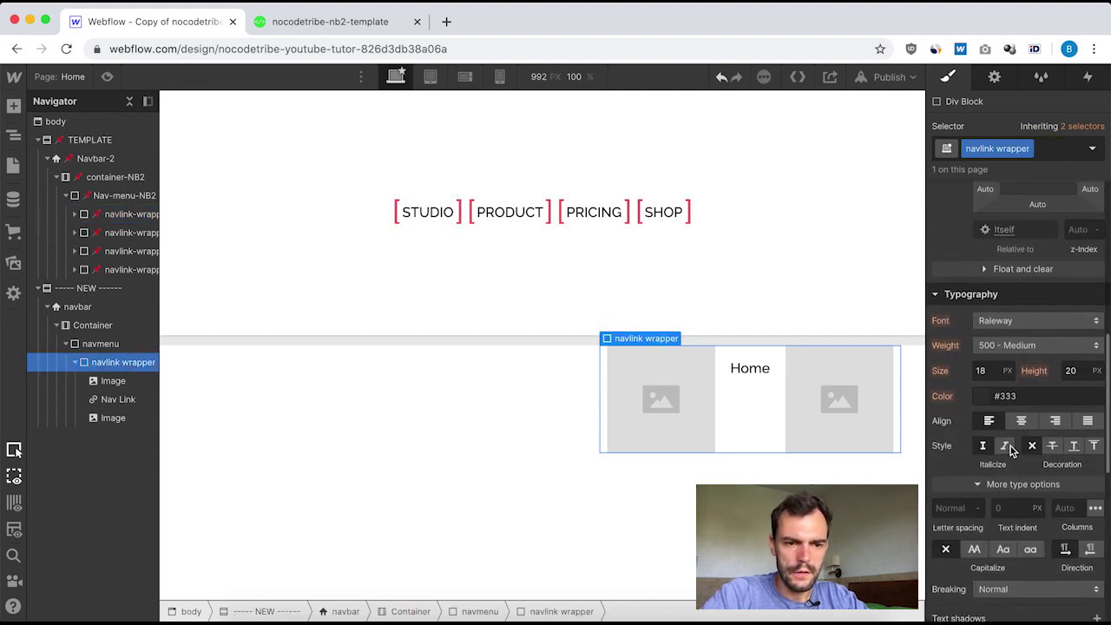
{"action": "left_click", "coordinate": [981, 369]}
{"action": "left_click_drag", "start_coordinate": [952, 210], "coordinate": [923, 211]}
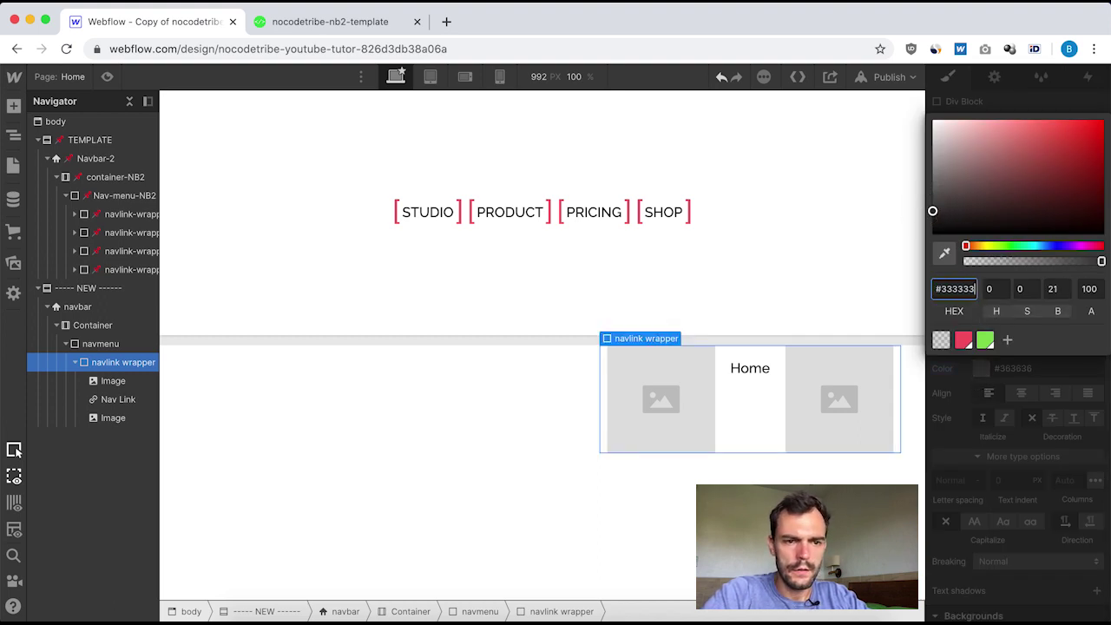
{"action": "left_click", "coordinate": [995, 471]}
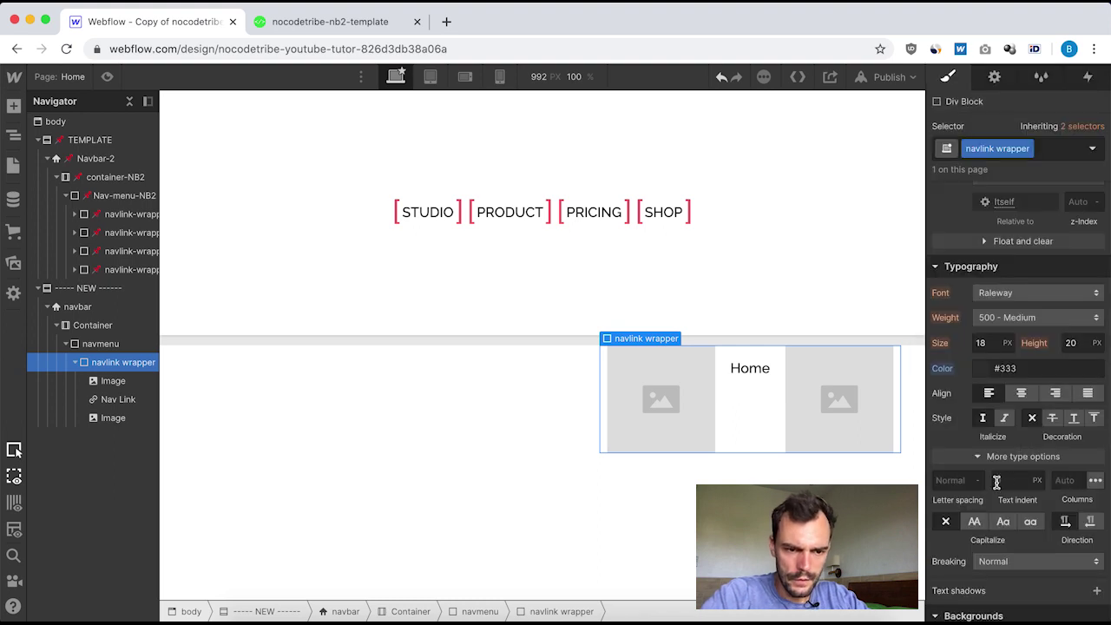
{"action": "scroll", "coordinate": [985, 469], "scroll_direction": "down", "scroll_amount": 2}
{"action": "left_click", "coordinate": [974, 444]}
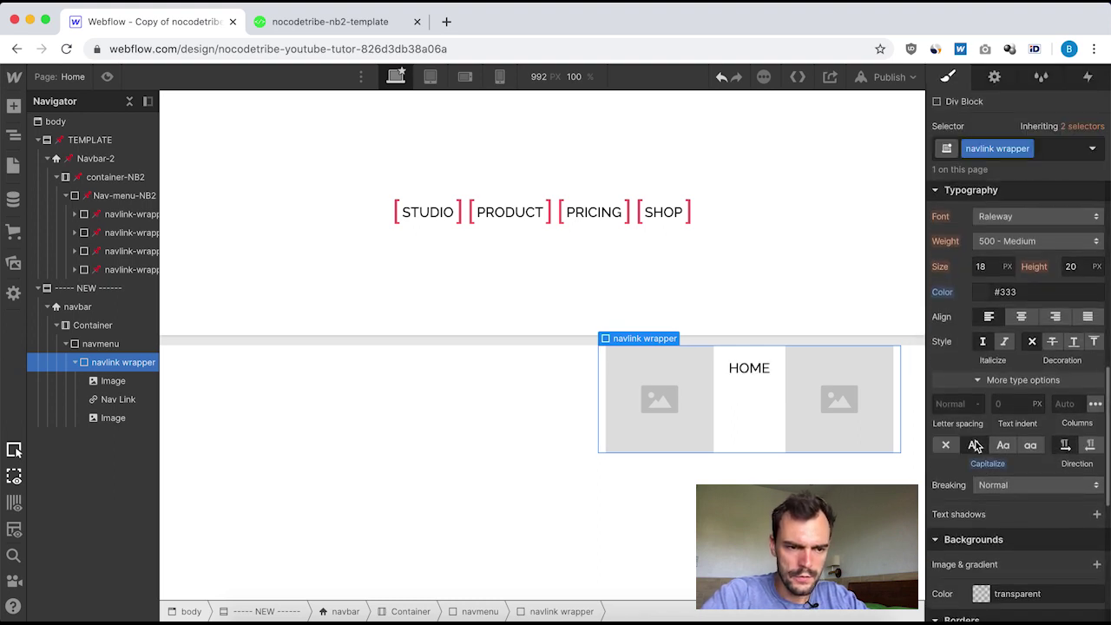
Step: Compare with the template wrapper and select its Bracket-left-NB2 image
{"action": "left_click", "coordinate": [124, 217]}
{"action": "scroll", "coordinate": [1015, 408], "scroll_direction": "down", "scroll_amount": 5}
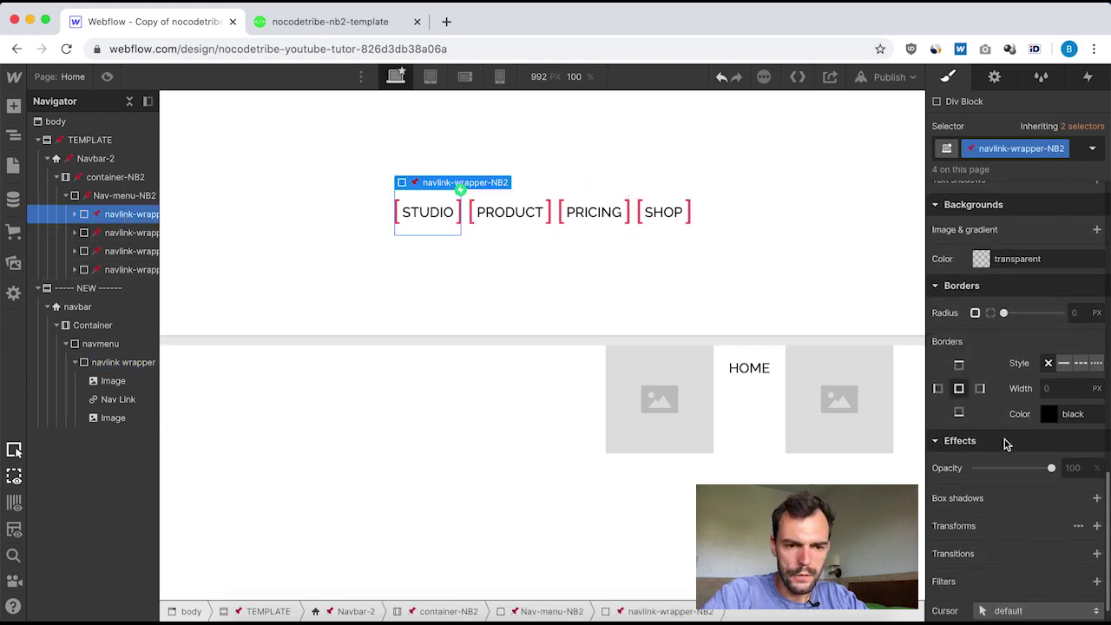
{"action": "scroll", "coordinate": [1004, 444], "scroll_direction": "up", "scroll_amount": 5}
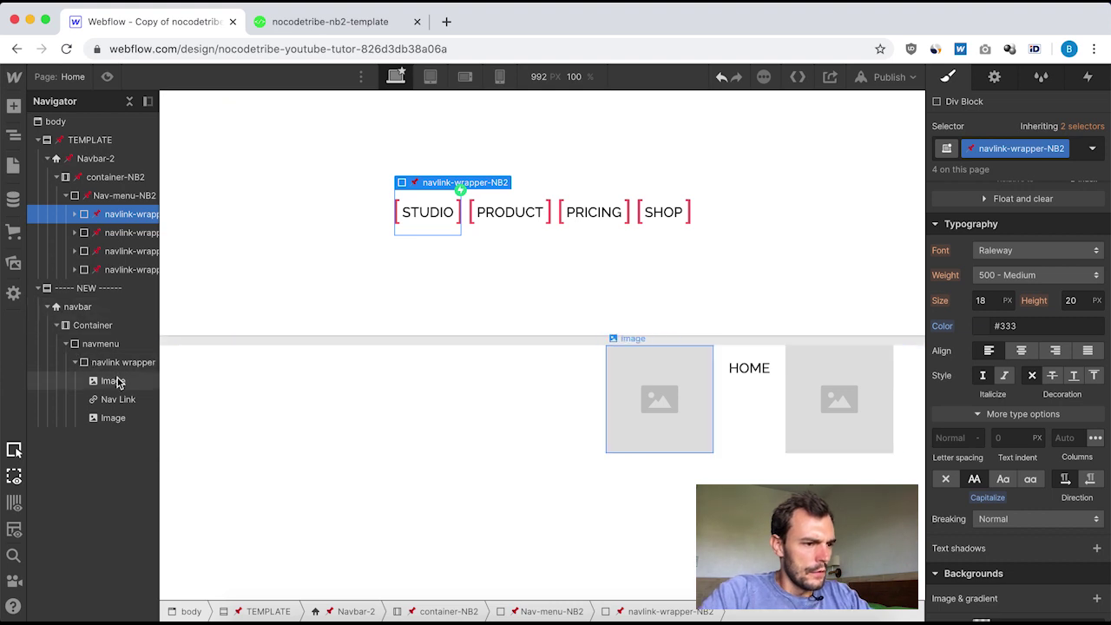
{"action": "left_click", "coordinate": [77, 216]}
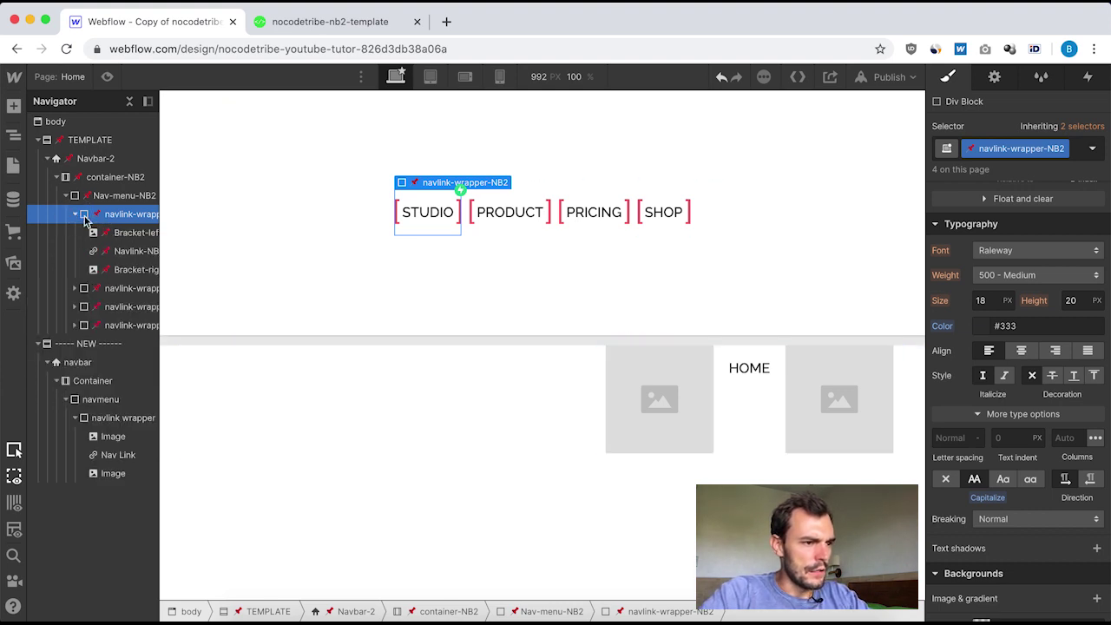
{"action": "left_click", "coordinate": [118, 233]}
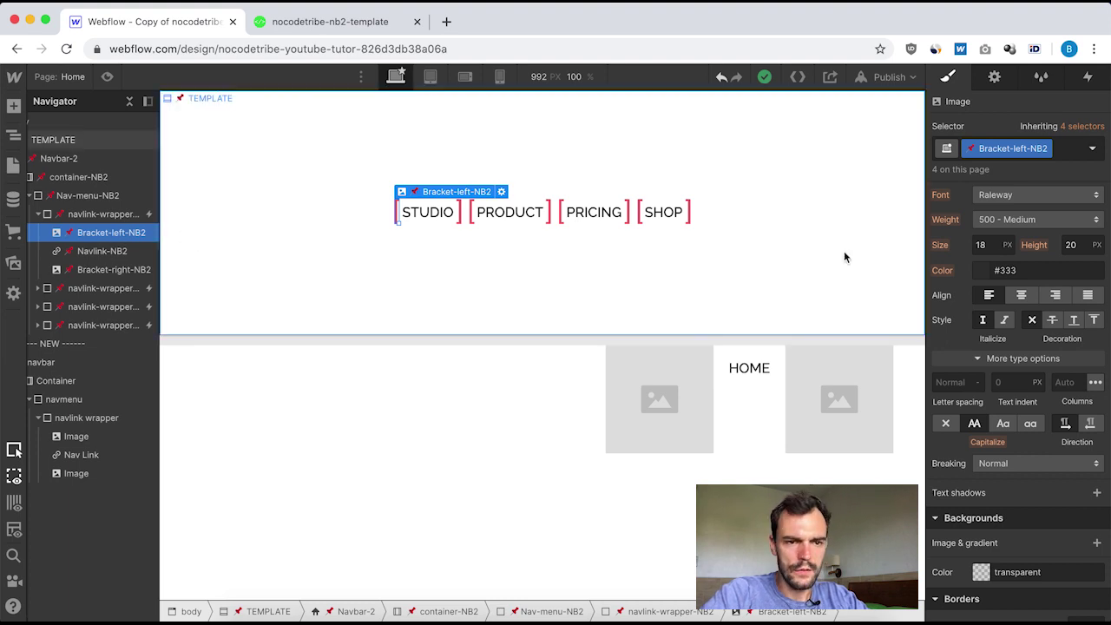
Step: Give the new navbar's first image the class 'bracket left'
{"action": "scroll", "coordinate": [963, 235], "scroll_direction": "up", "scroll_amount": 5}
{"action": "scroll", "coordinate": [963, 235], "scroll_direction": "down", "scroll_amount": 3}
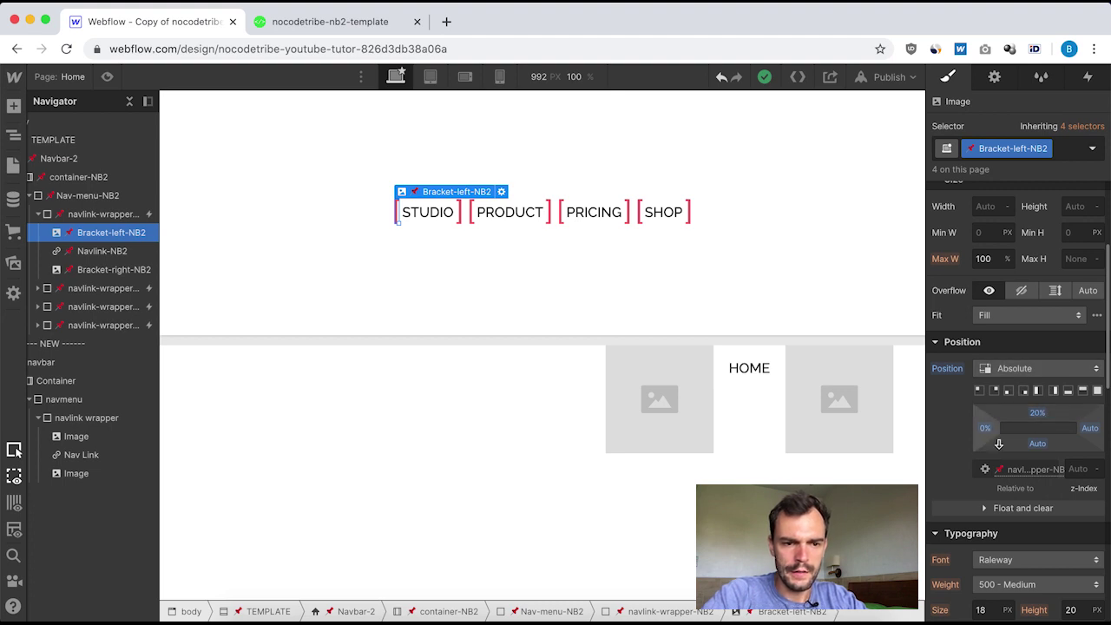
{"action": "left_click", "coordinate": [76, 437]}
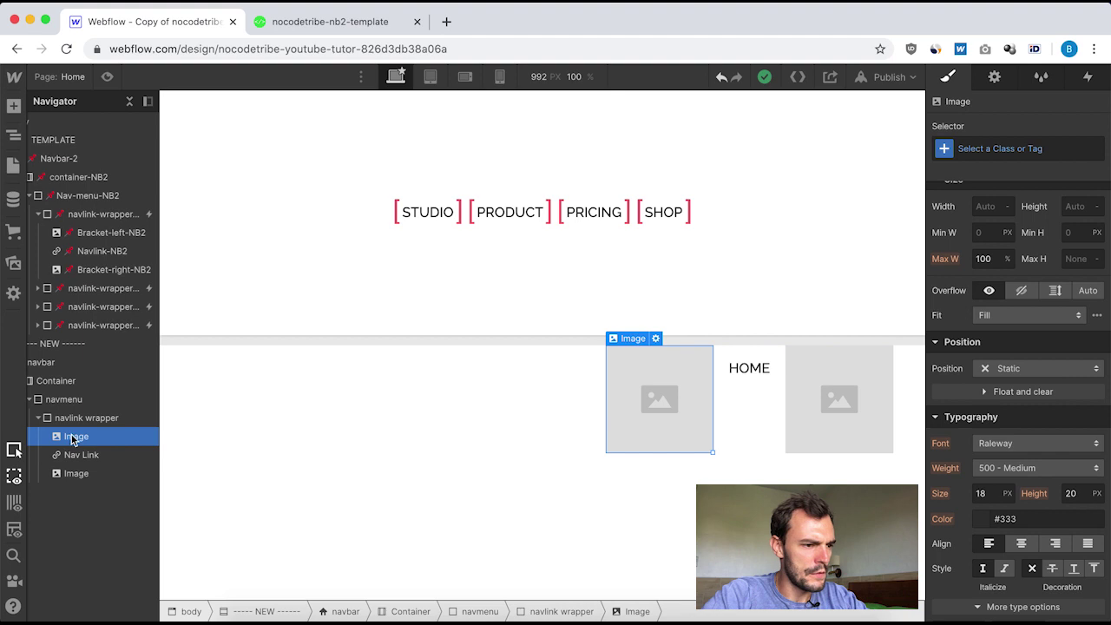
{"action": "left_click", "coordinate": [1006, 150]}
{"action": "type", "text": "bracket "}
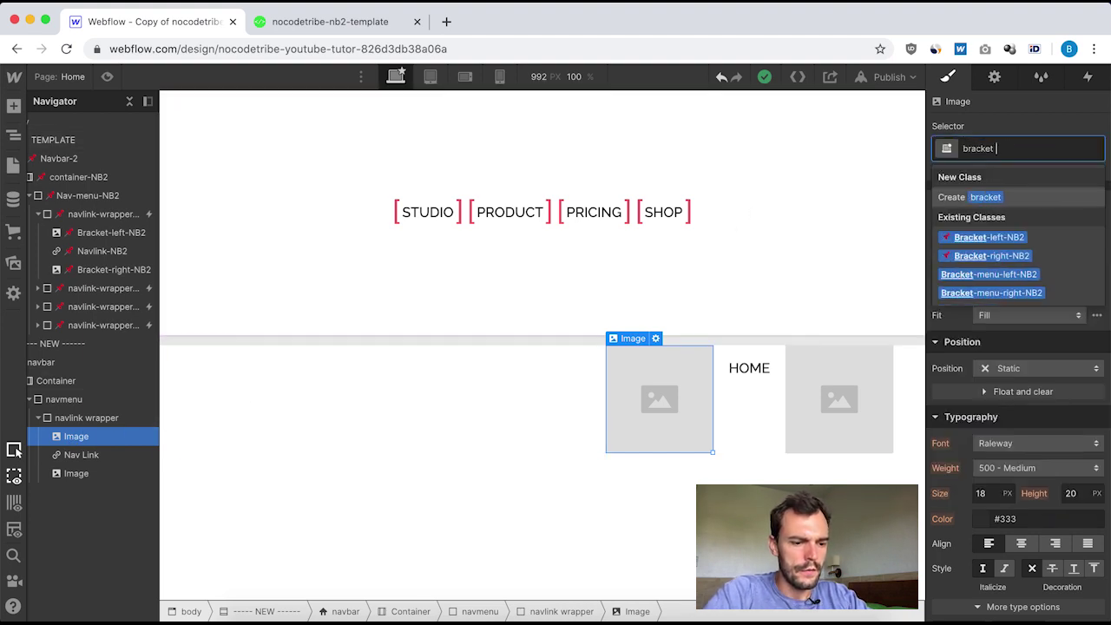
{"action": "type", "text": "left"}
{"action": "key", "text": "Return"}
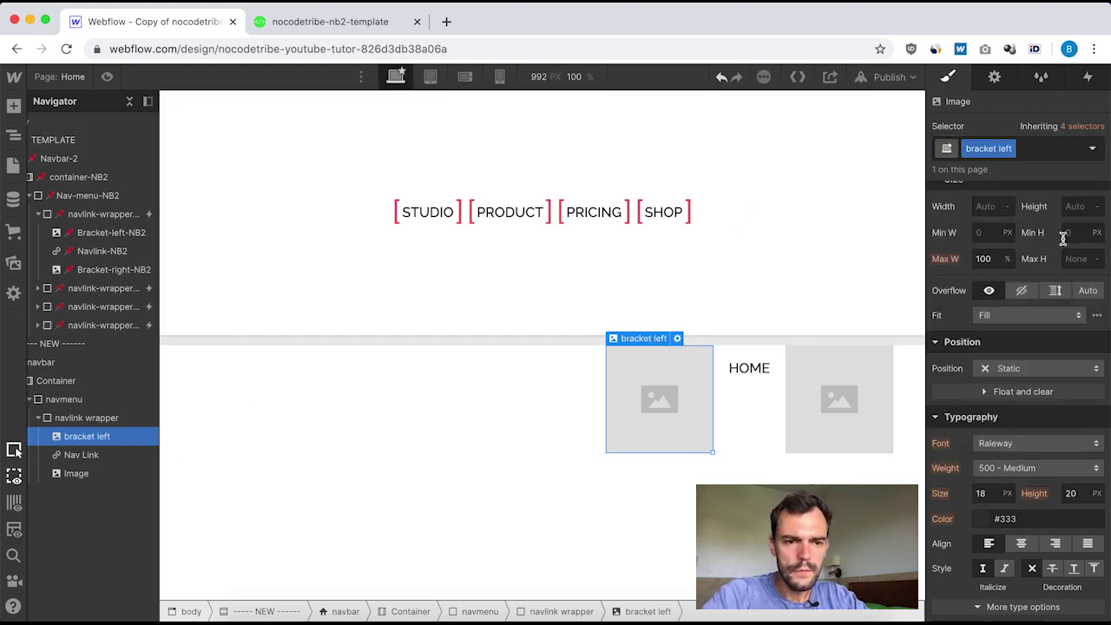
Step: Position the bracket left image absolutely at top 20% and left 0%
{"action": "left_click", "coordinate": [1024, 368]}
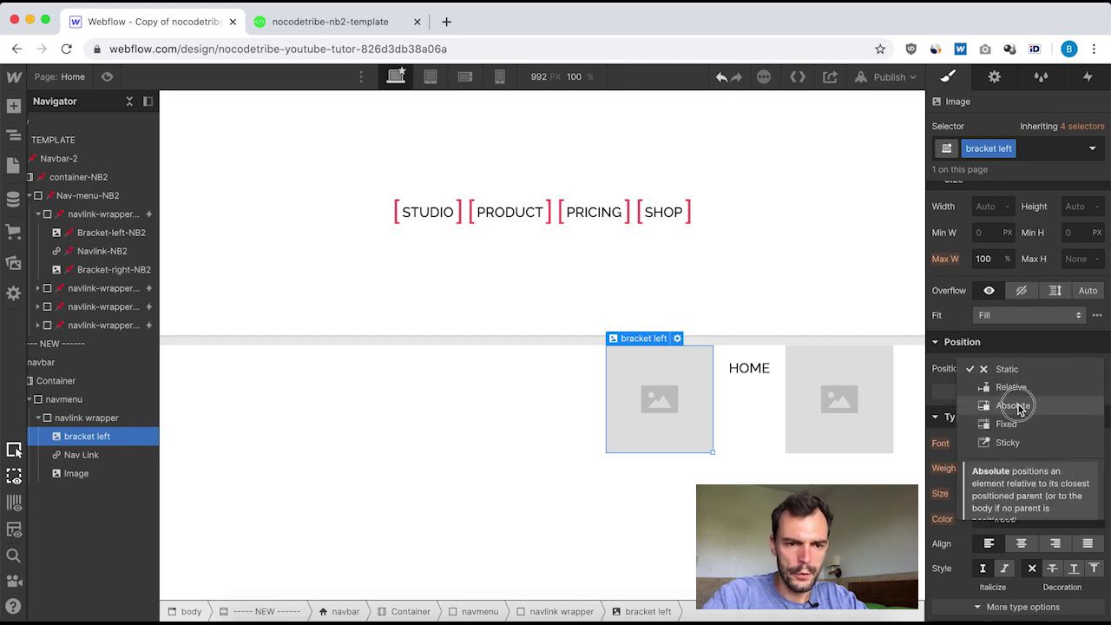
{"action": "left_click", "coordinate": [1019, 404]}
{"action": "left_click", "coordinate": [1039, 414]}
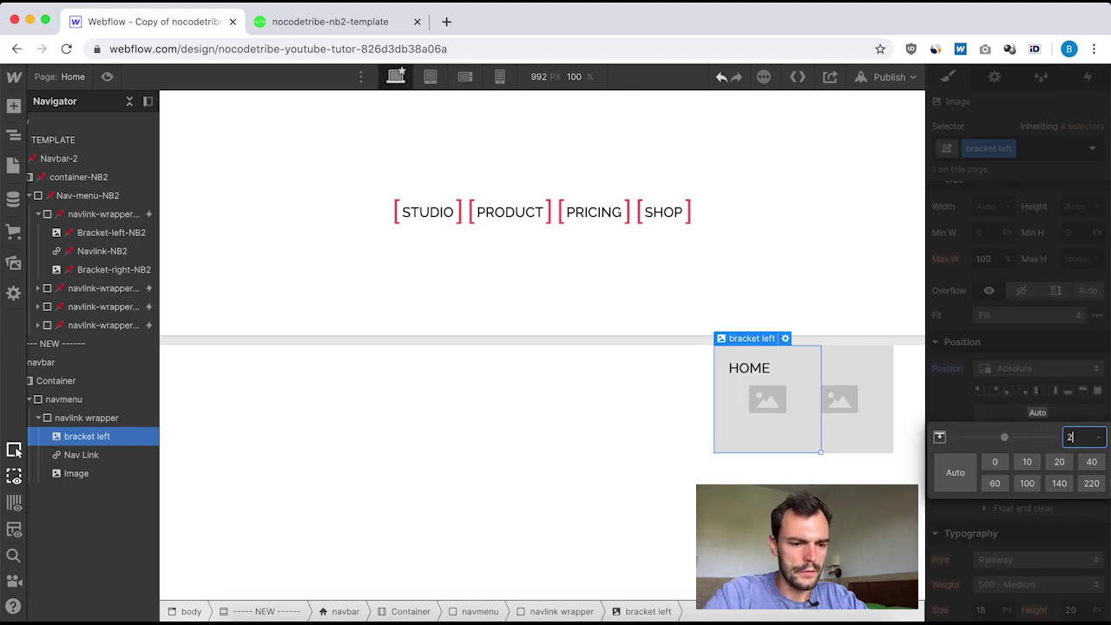
{"action": "key", "text": "Return"}
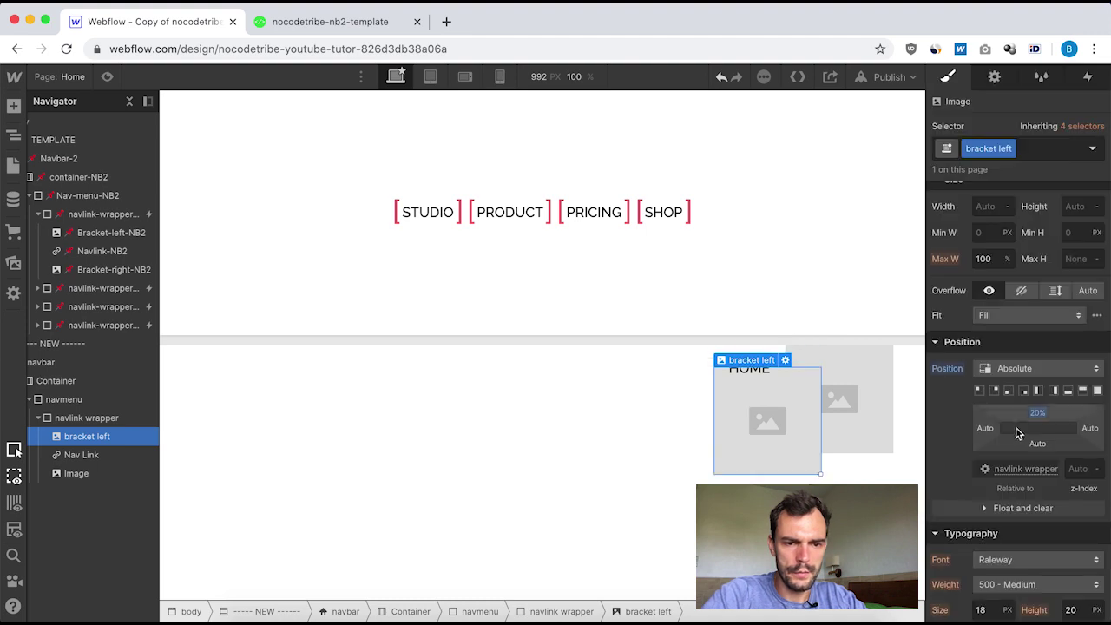
{"action": "left_click", "coordinate": [985, 429]}
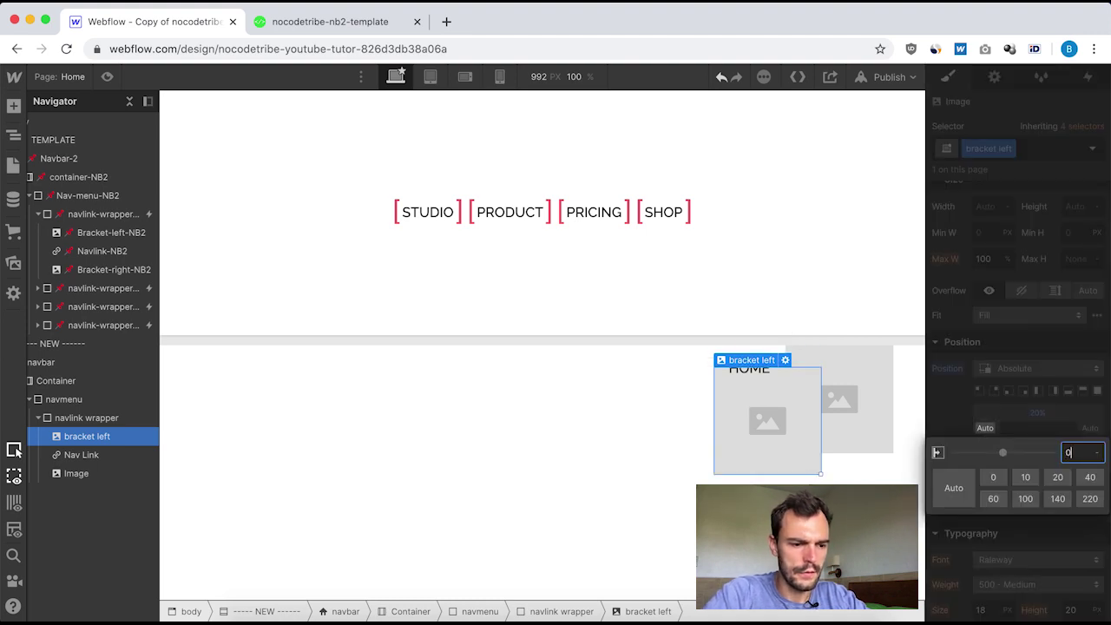
{"action": "type", "text": "0%"}
{"action": "key", "text": "Return"}
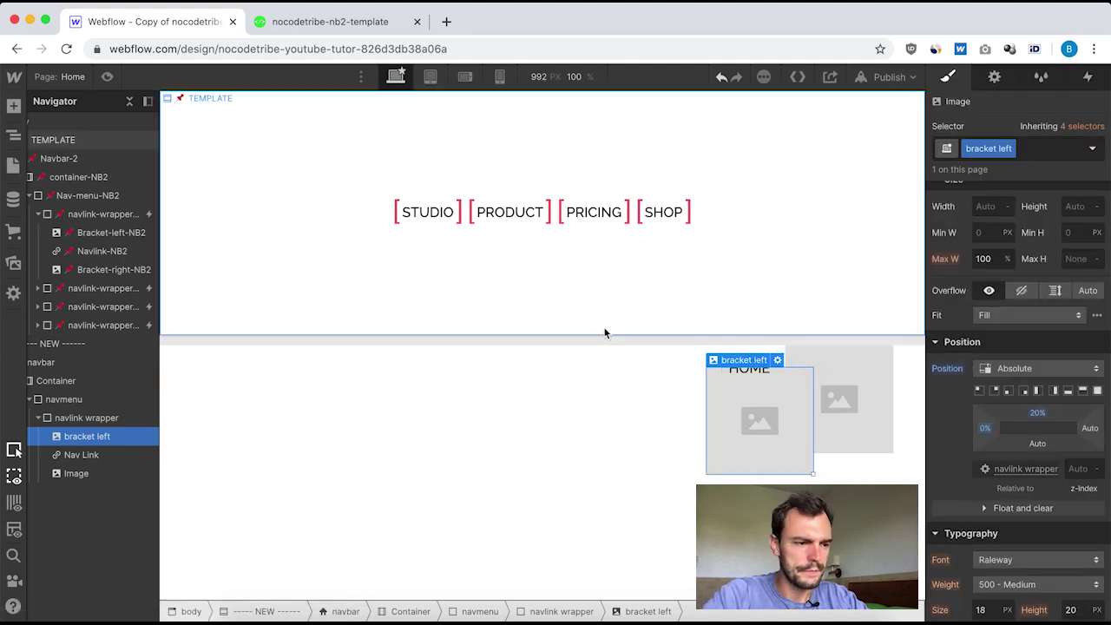
Step: Compare the new HOME link with the template's left bracket and link styles
{"action": "left_click", "coordinate": [80, 455]}
{"action": "left_click", "coordinate": [104, 232]}
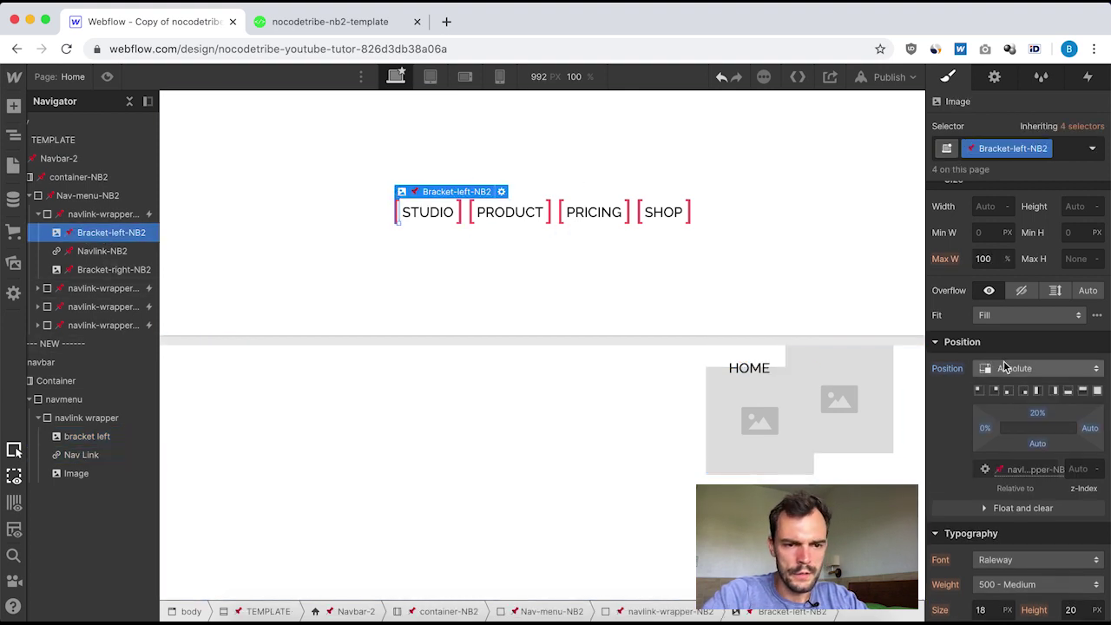
{"action": "scroll", "coordinate": [1050, 434], "scroll_direction": "down", "scroll_amount": 10}
{"action": "scroll", "coordinate": [1051, 434], "scroll_direction": "up", "scroll_amount": 5}
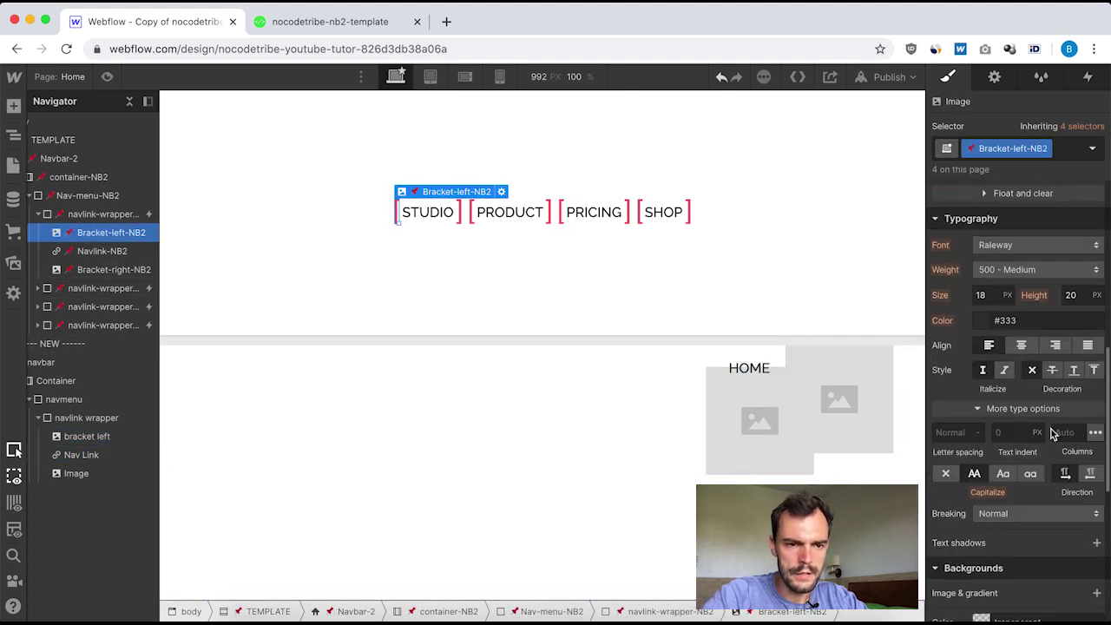
{"action": "scroll", "coordinate": [1051, 433], "scroll_direction": "up", "scroll_amount": 5}
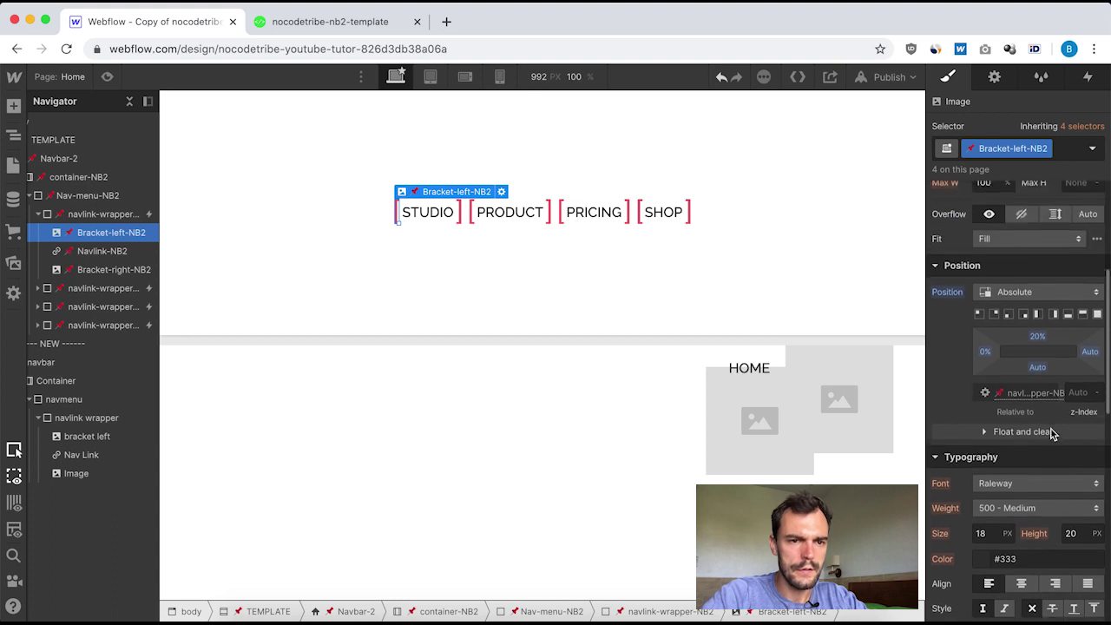
{"action": "left_click", "coordinate": [102, 250]}
{"action": "scroll", "coordinate": [965, 245], "scroll_direction": "up", "scroll_amount": 2}
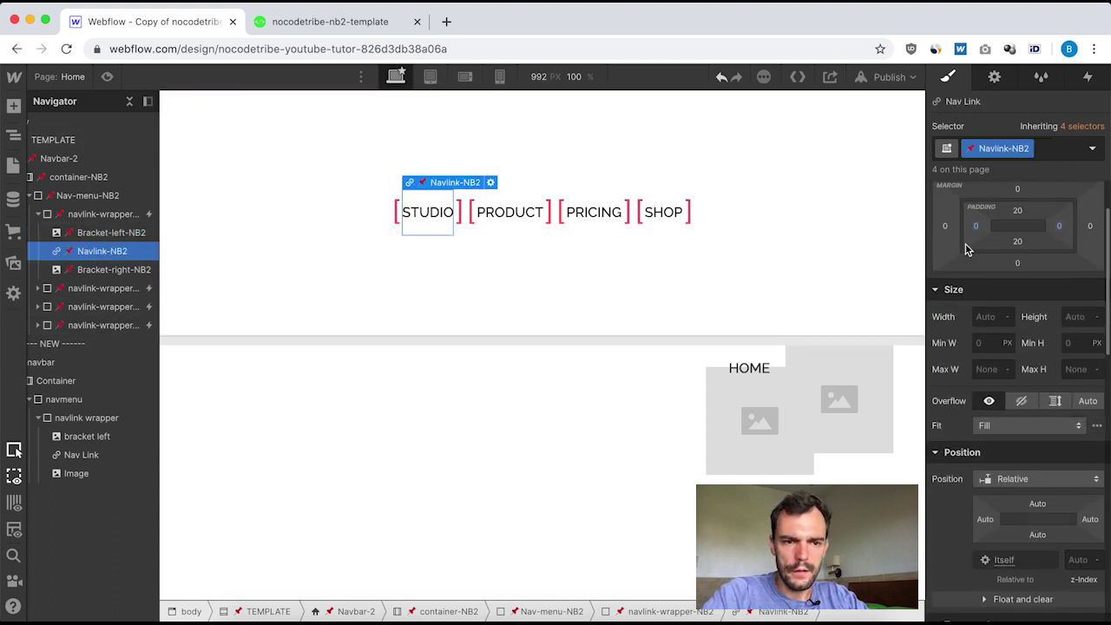
{"action": "scroll", "coordinate": [965, 249], "scroll_direction": "up", "scroll_amount": 2}
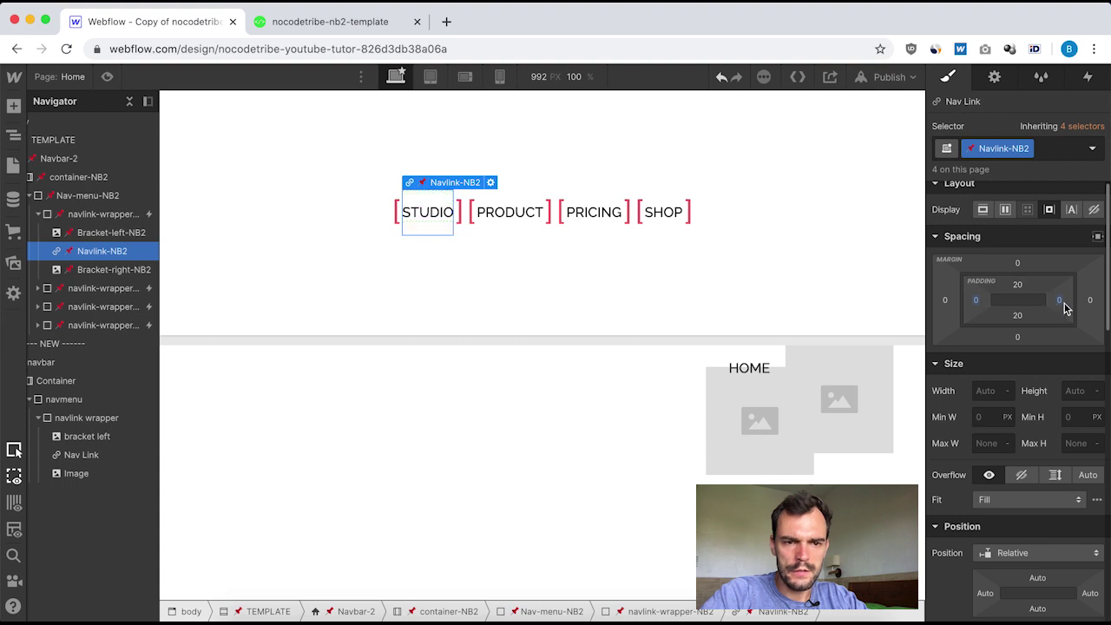
Step: Set the HOME link's left and right padding to 0 and rename its class to navlink
{"action": "left_click", "coordinate": [84, 456]}
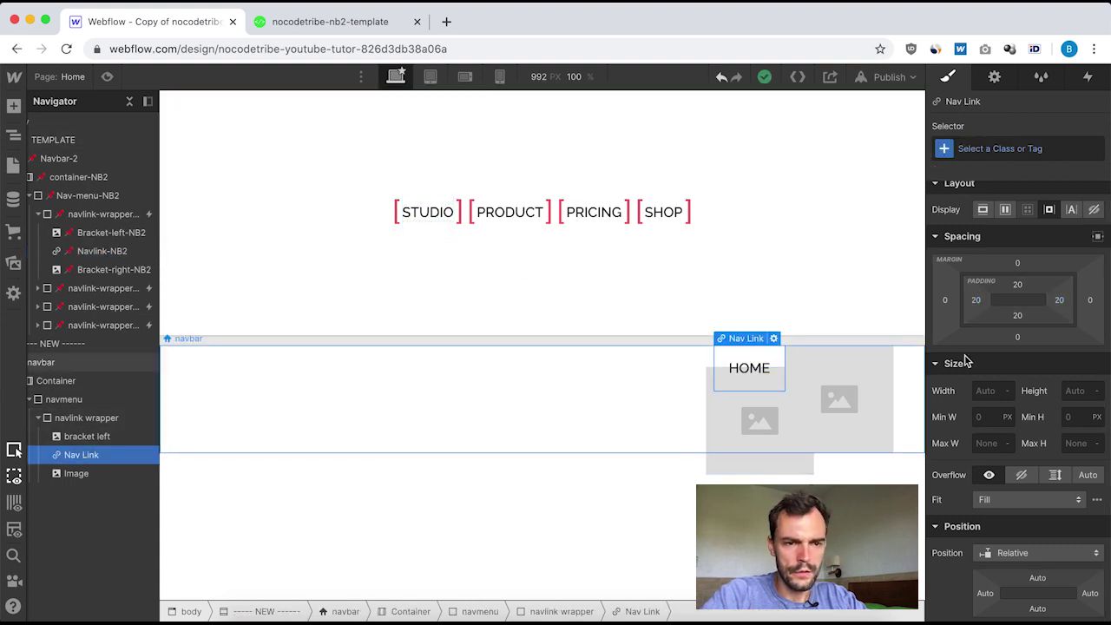
{"action": "left_click", "coordinate": [976, 301]}
{"action": "left_click", "coordinate": [951, 349]}
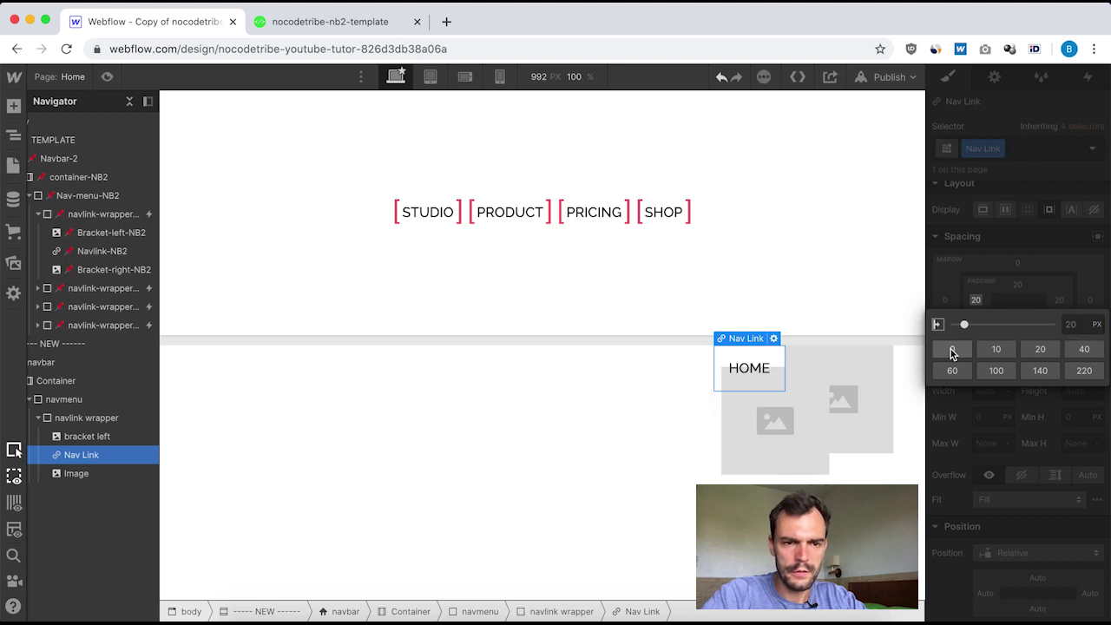
{"action": "left_click", "coordinate": [1057, 307]}
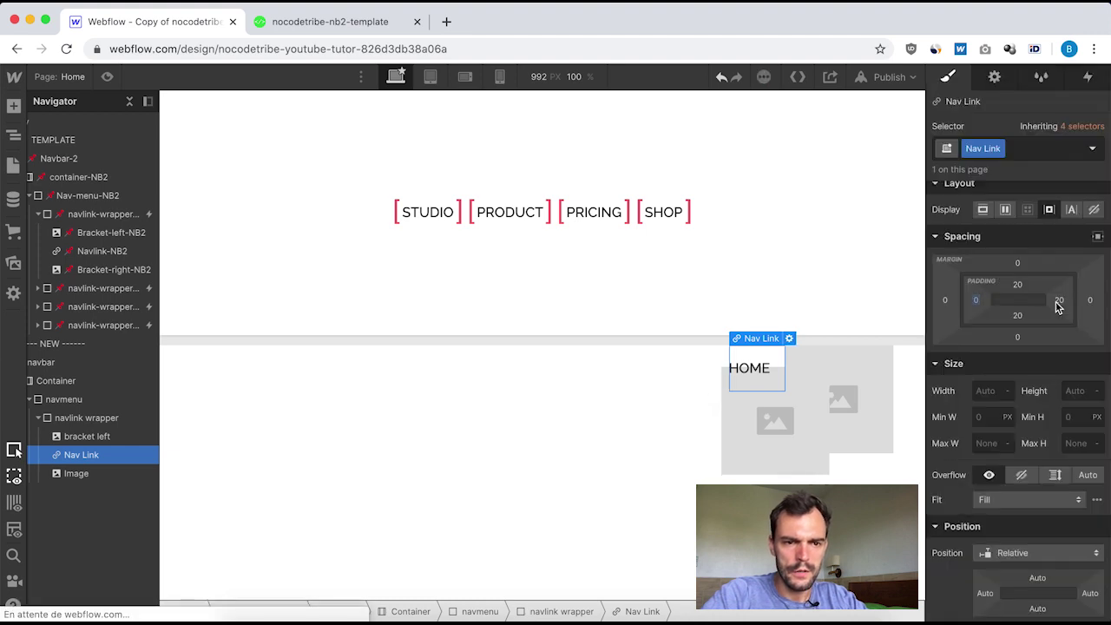
{"action": "double_click", "coordinate": [984, 147]}
{"action": "type", "text": "navl"}
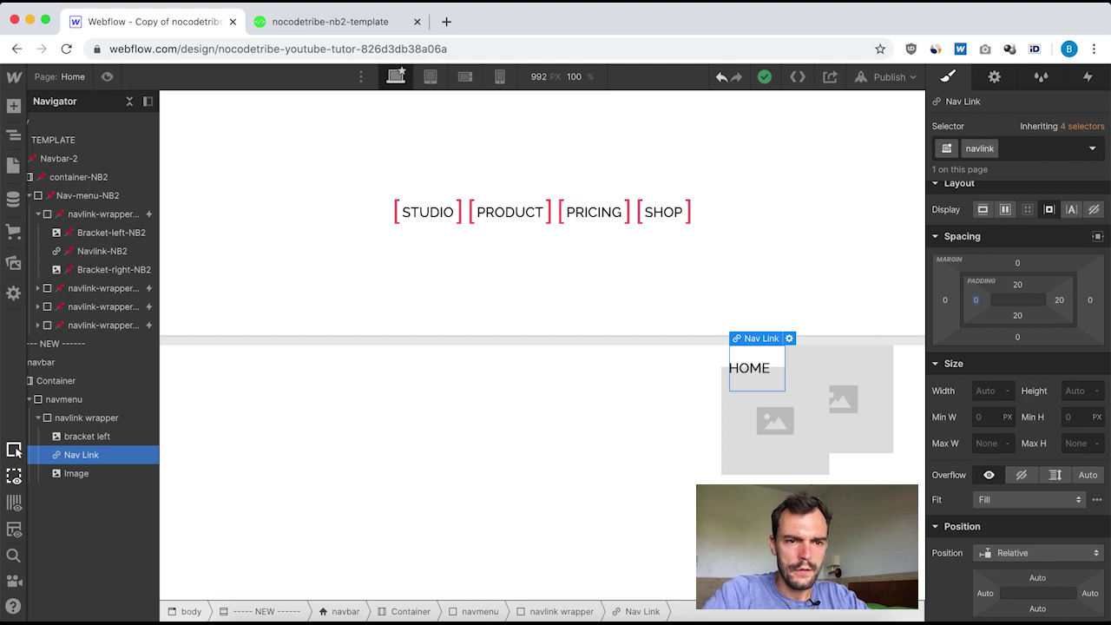
{"action": "key", "text": "Return"}
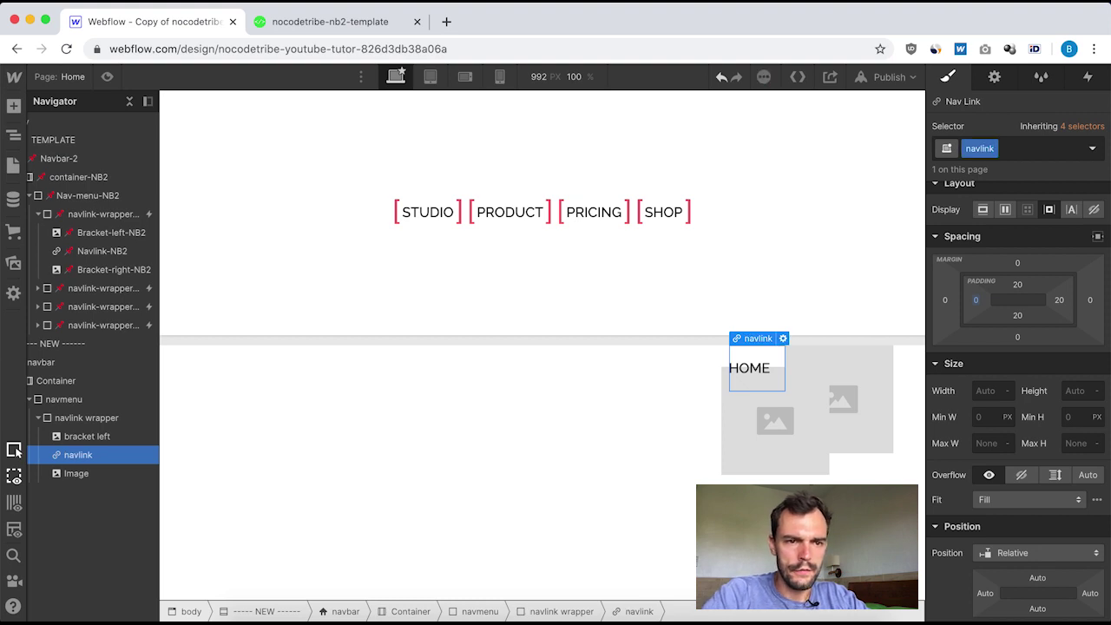
{"action": "left_click", "coordinate": [1060, 299]}
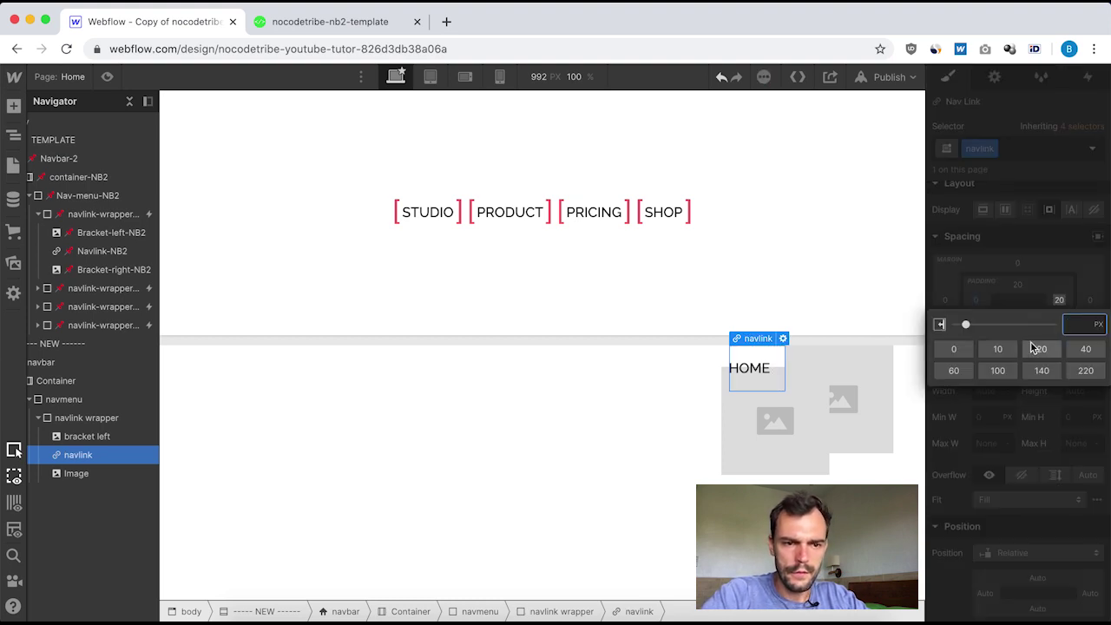
{"action": "left_click", "coordinate": [954, 348]}
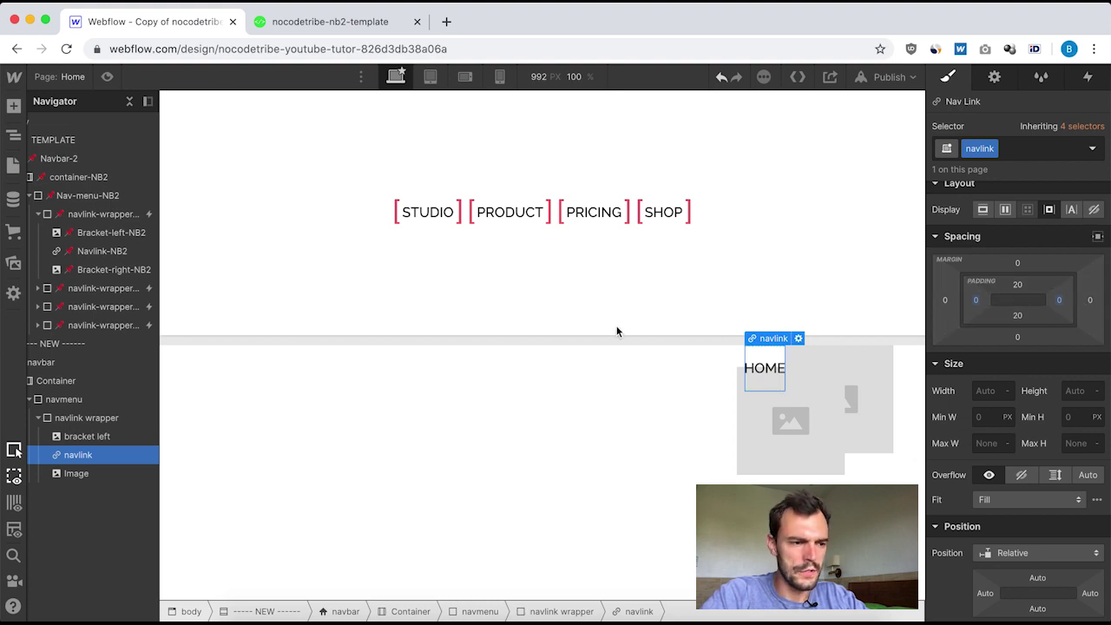
Step: Review the template's link styles again against the new navlink
{"action": "left_click", "coordinate": [100, 248]}
{"action": "scroll", "coordinate": [1065, 473], "scroll_direction": "down", "scroll_amount": 5}
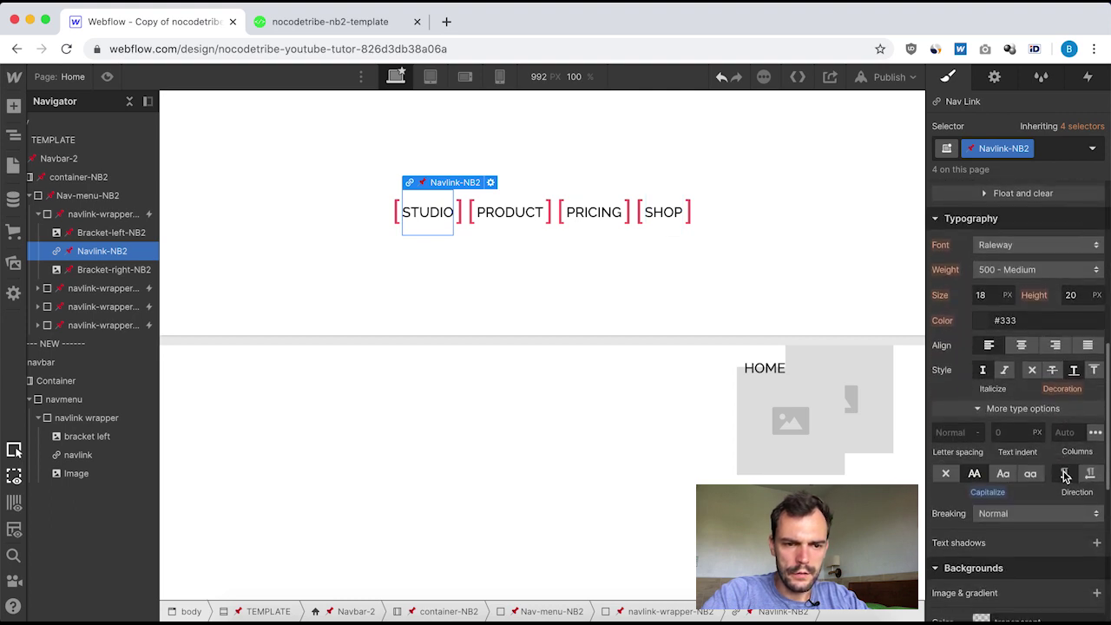
{"action": "scroll", "coordinate": [1066, 473], "scroll_direction": "down", "scroll_amount": 5}
{"action": "scroll", "coordinate": [972, 349], "scroll_direction": "up", "scroll_amount": 2}
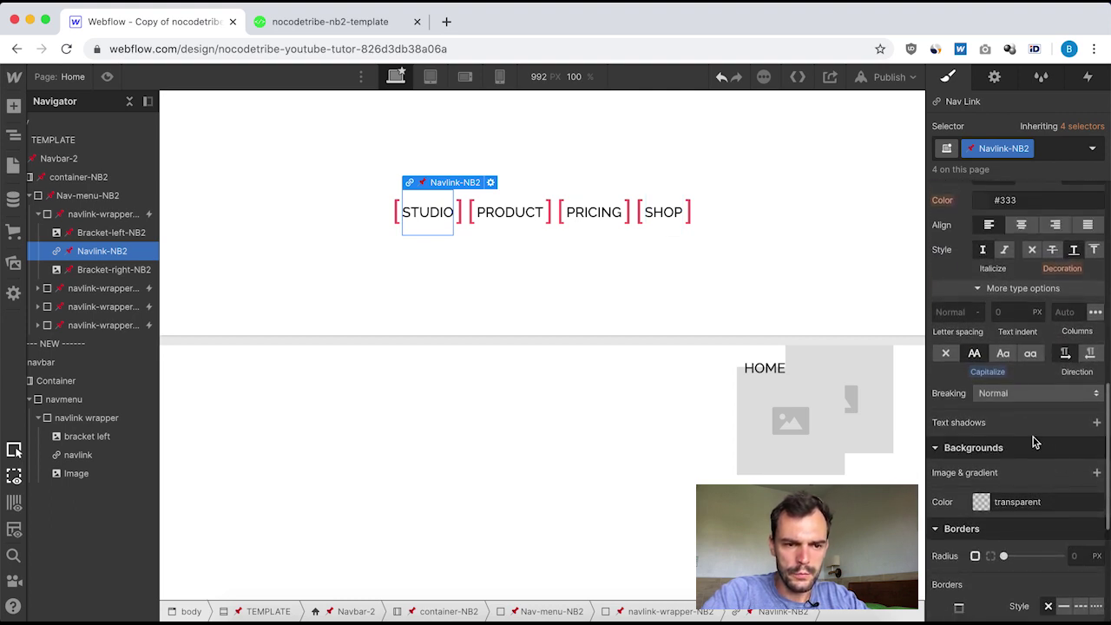
{"action": "scroll", "coordinate": [1033, 442], "scroll_direction": "down", "scroll_amount": 1}
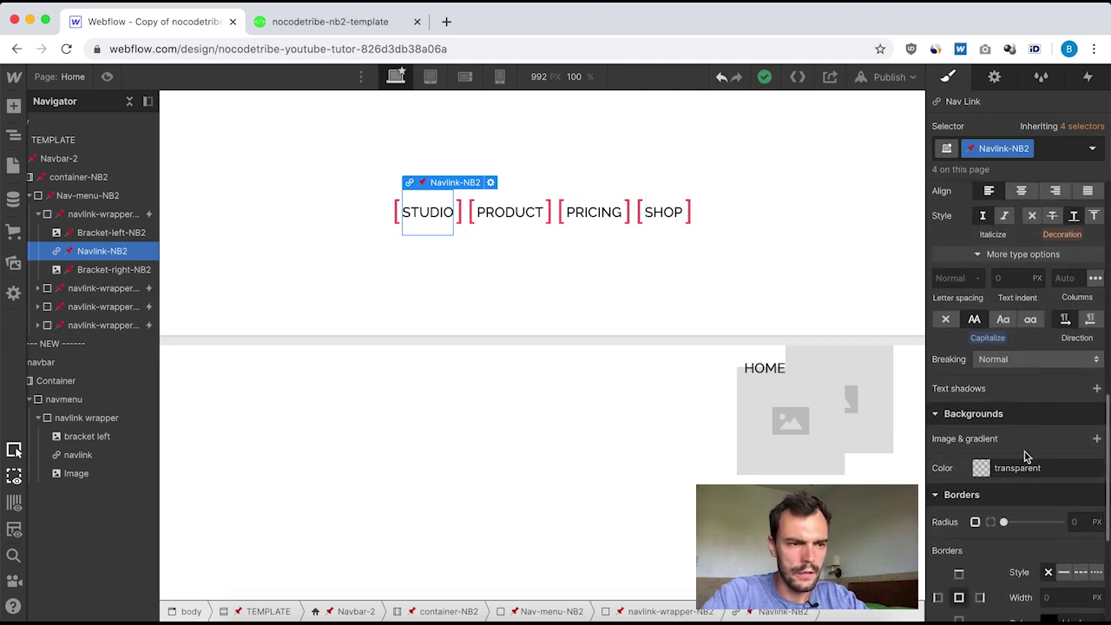
{"action": "scroll", "coordinate": [1031, 476], "scroll_direction": "down", "scroll_amount": 4}
{"action": "scroll", "coordinate": [1031, 477], "scroll_direction": "up", "scroll_amount": 8}
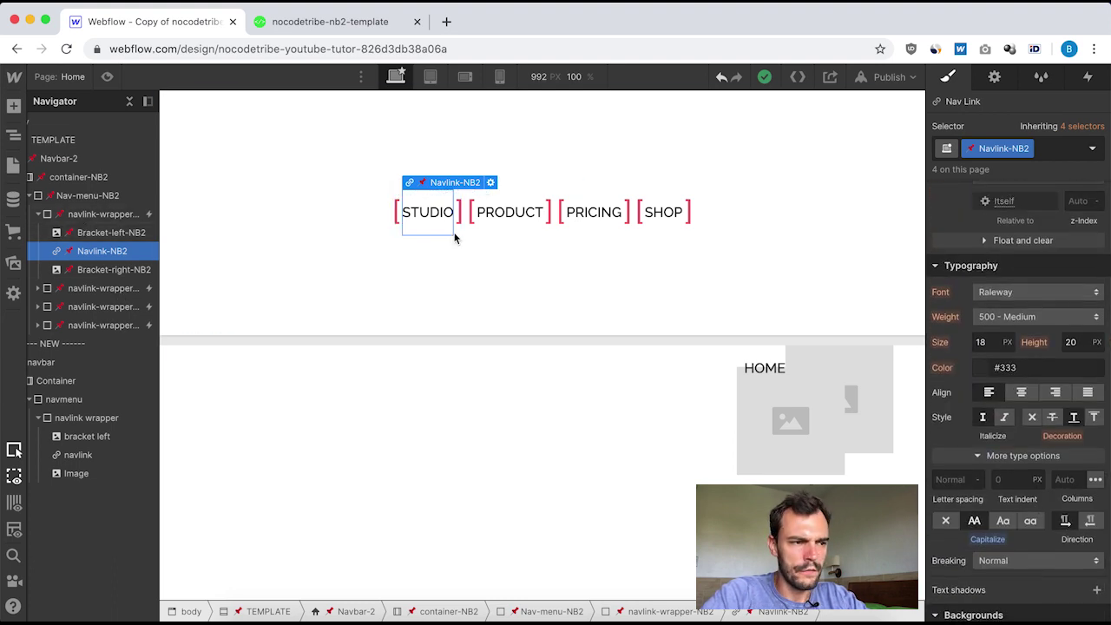
{"action": "scroll", "coordinate": [1047, 321], "scroll_direction": "up", "scroll_amount": 10}
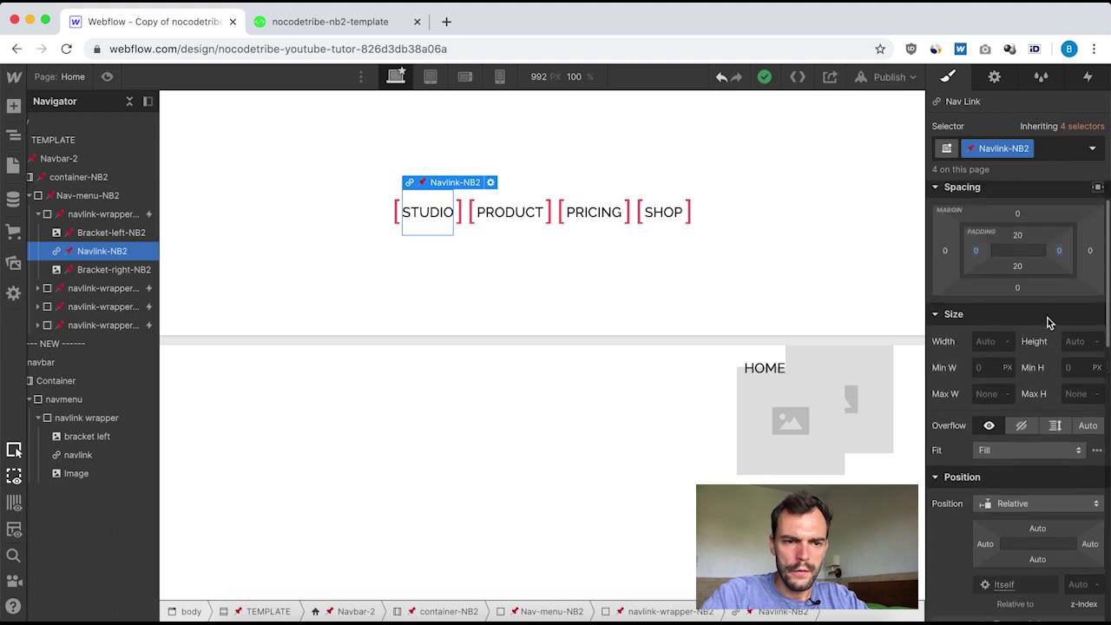
Step: Give the new navbar's second image a new 'bracket right' class, based on the template's
{"action": "left_click", "coordinate": [95, 270]}
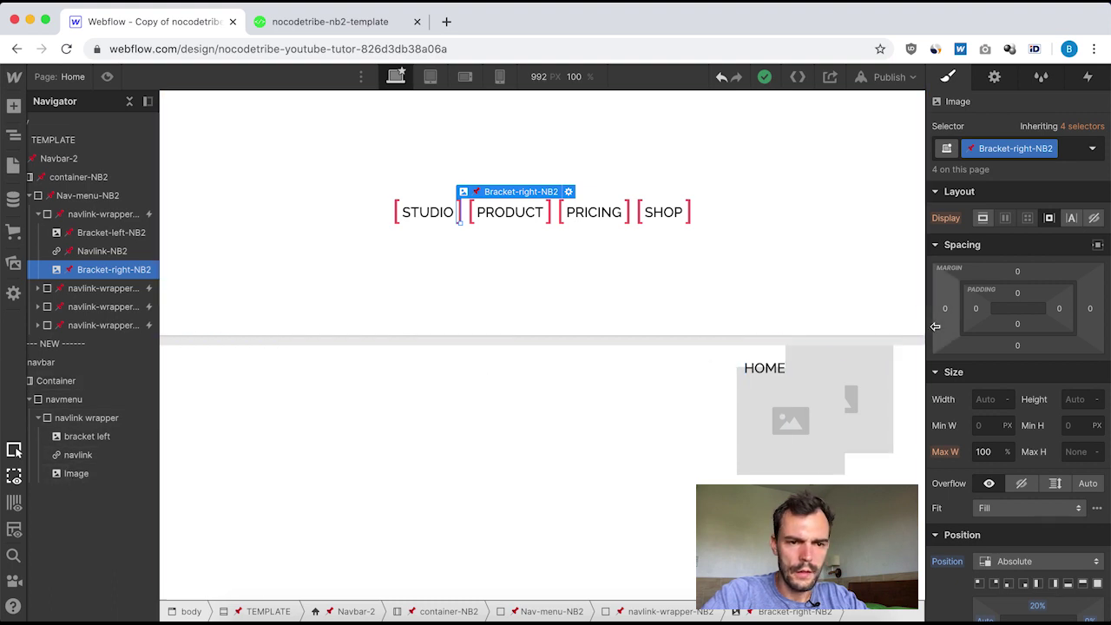
{"action": "scroll", "coordinate": [992, 394], "scroll_direction": "down", "scroll_amount": 4}
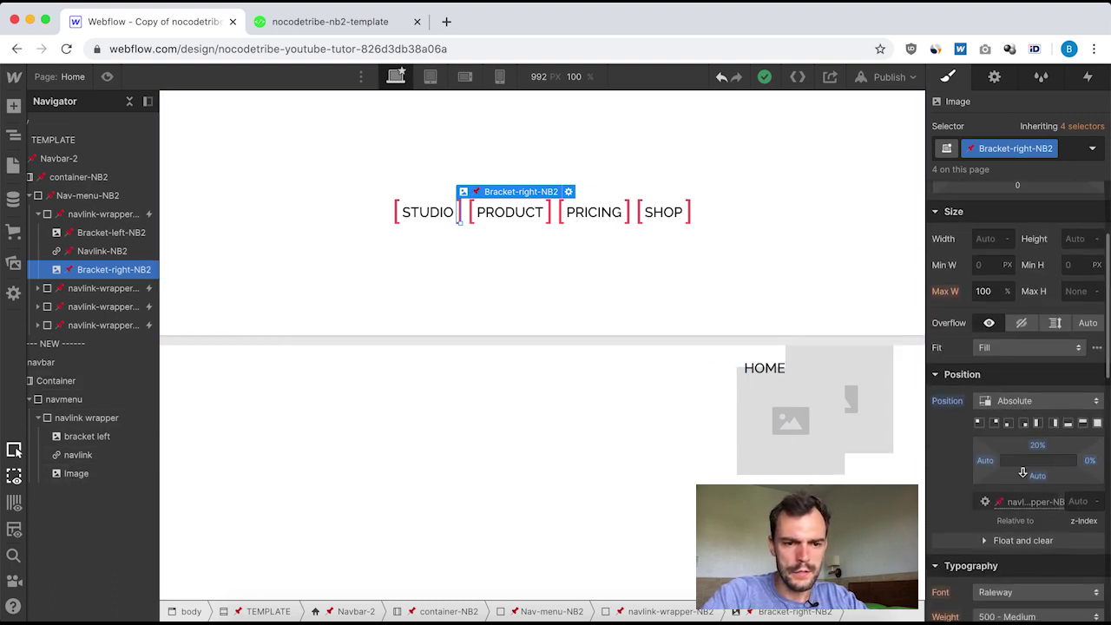
{"action": "left_click", "coordinate": [80, 473]}
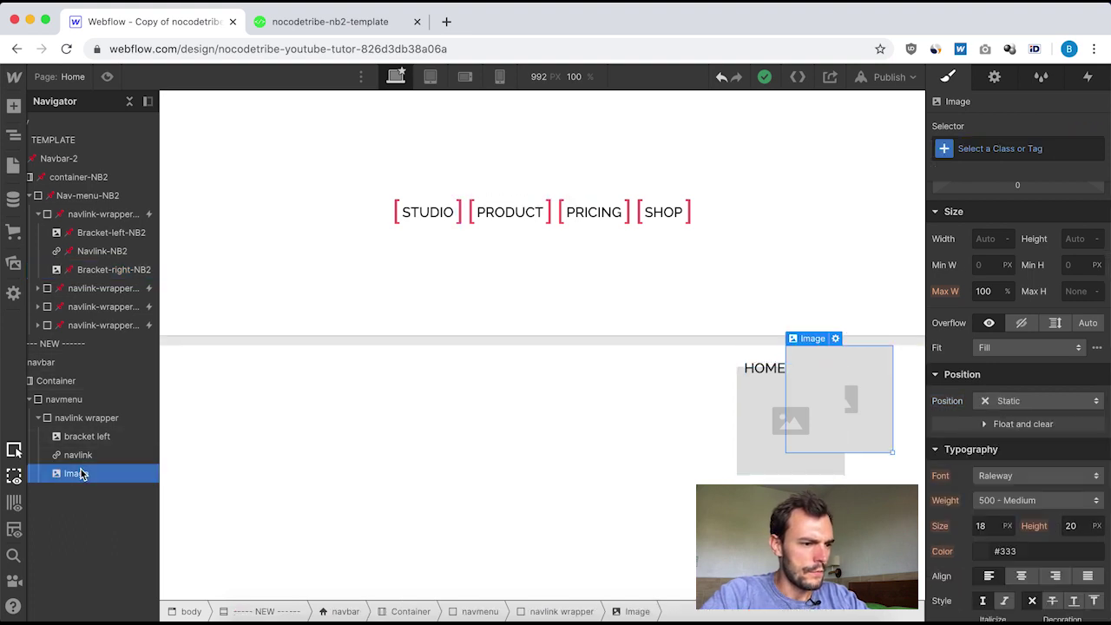
{"action": "left_click", "coordinate": [975, 148]}
{"action": "type", "text": "br"}
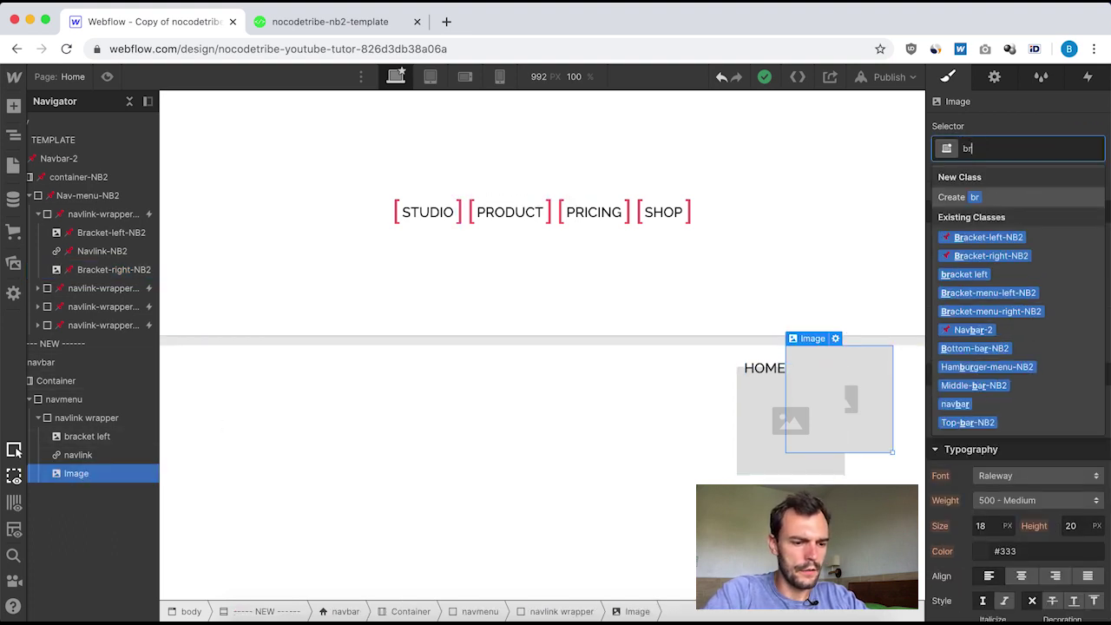
{"action": "type", "text": "acket rig"}
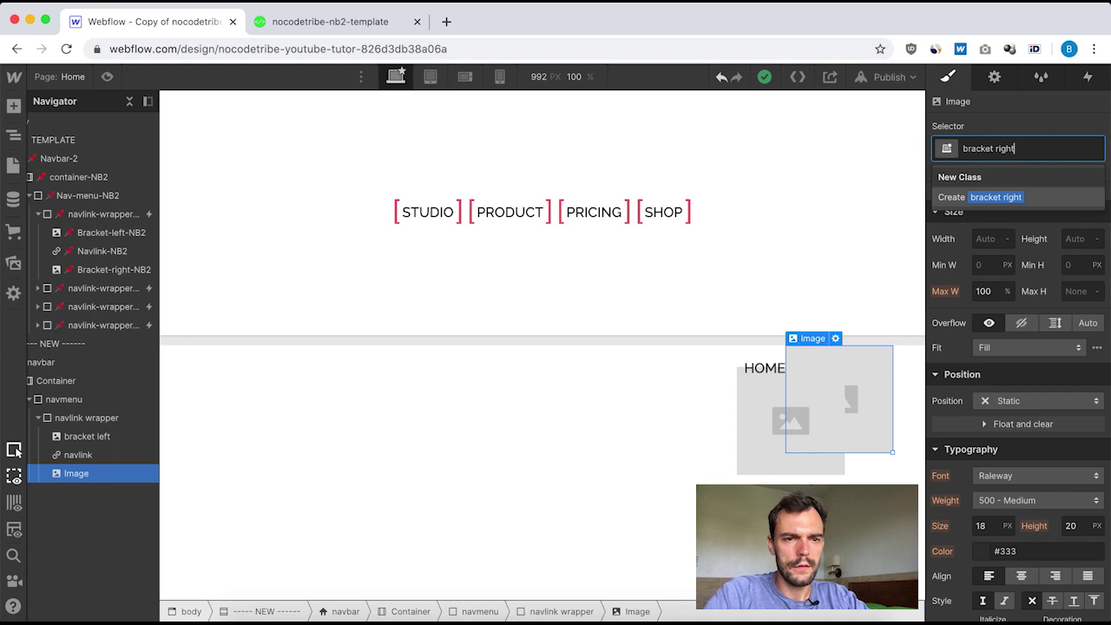
{"action": "type", "text": "ht"}
{"action": "key", "text": "Return"}
Step: Position bracket right as Absolute, 20% from the top and 0% from the right
{"action": "left_click", "coordinate": [1030, 404]}
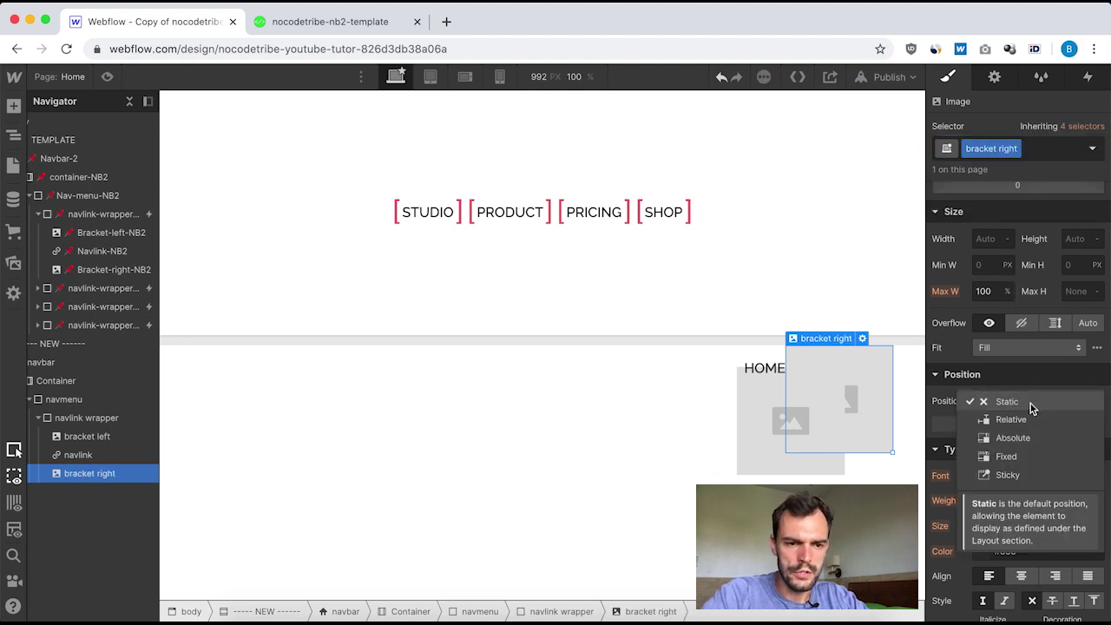
{"action": "left_click", "coordinate": [1019, 436]}
{"action": "left_click", "coordinate": [1036, 449]}
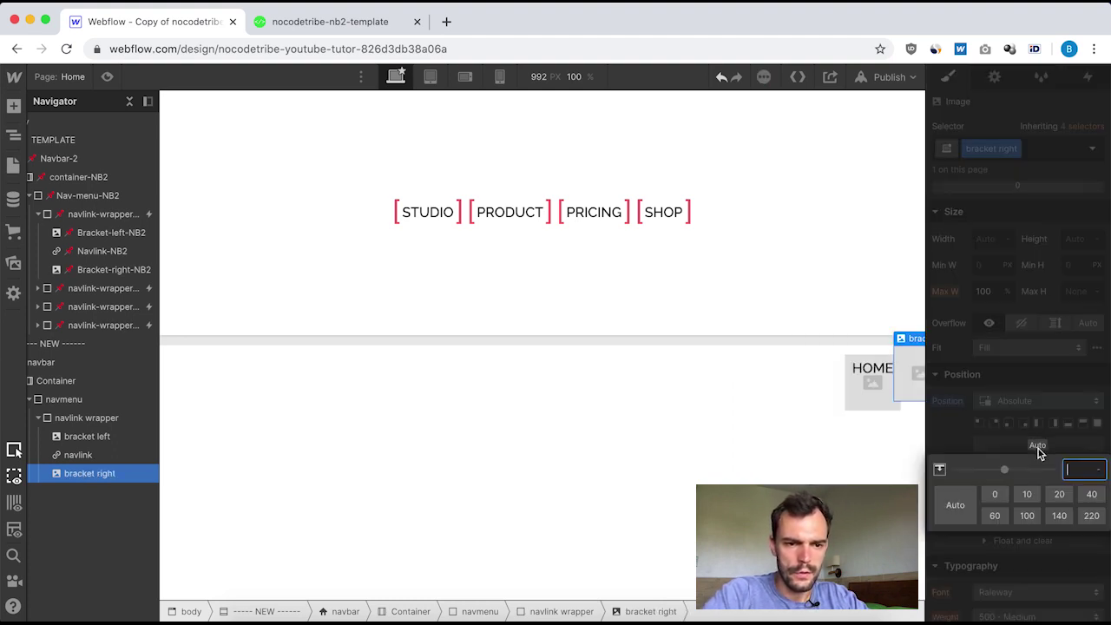
{"action": "type", "text": "20%"}
{"action": "key", "text": "Return"}
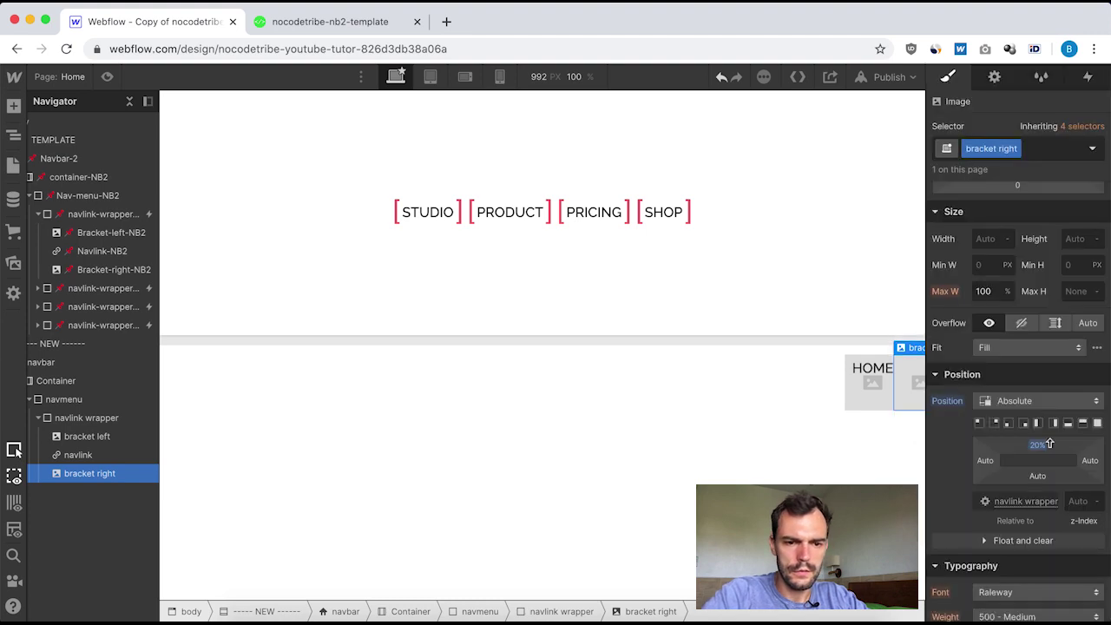
{"action": "left_click", "coordinate": [1089, 461]}
{"action": "type", "text": "0"}
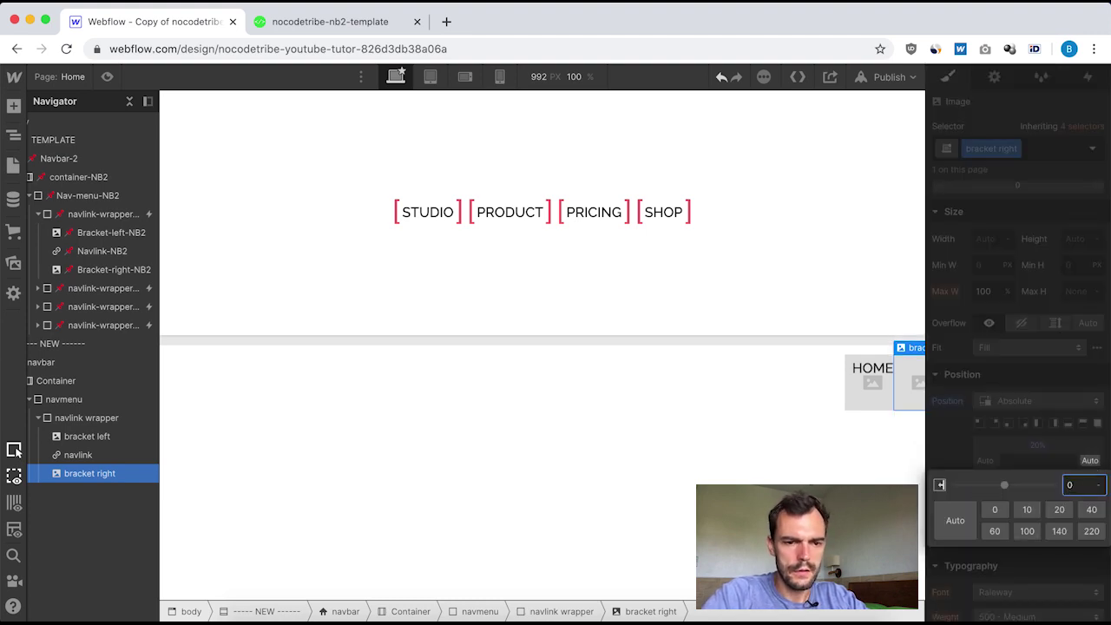
{"action": "type", "text": "%"}
{"action": "key", "text": "Return"}
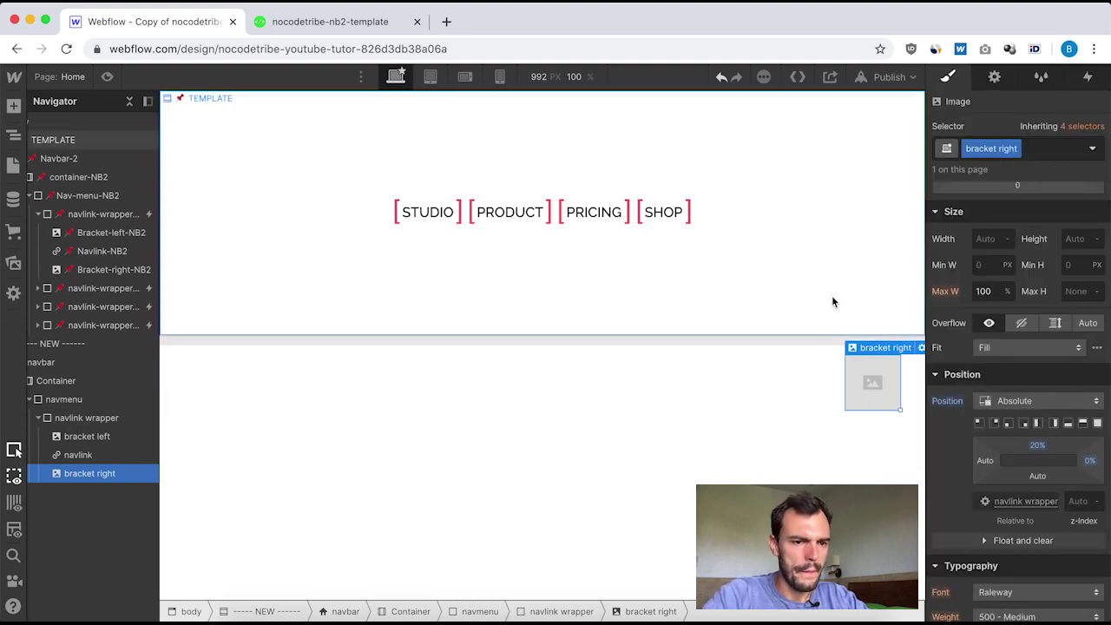
Step: Set the NEW section's Display to Flex so the new navbar centres within it
{"action": "left_click", "coordinate": [97, 435]}
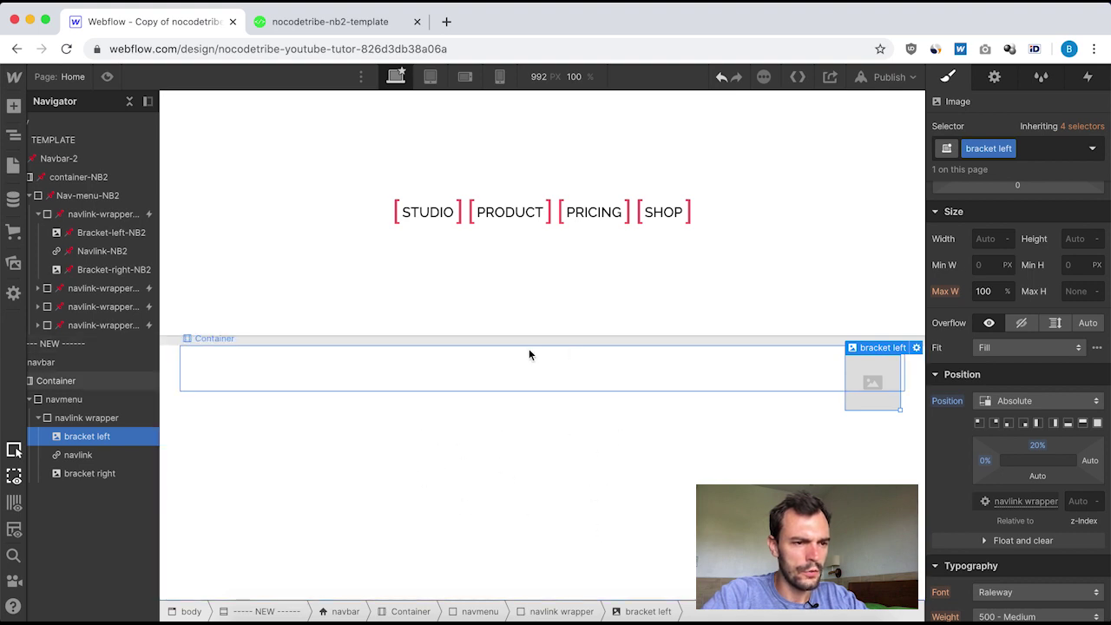
{"action": "left_click", "coordinate": [323, 416]}
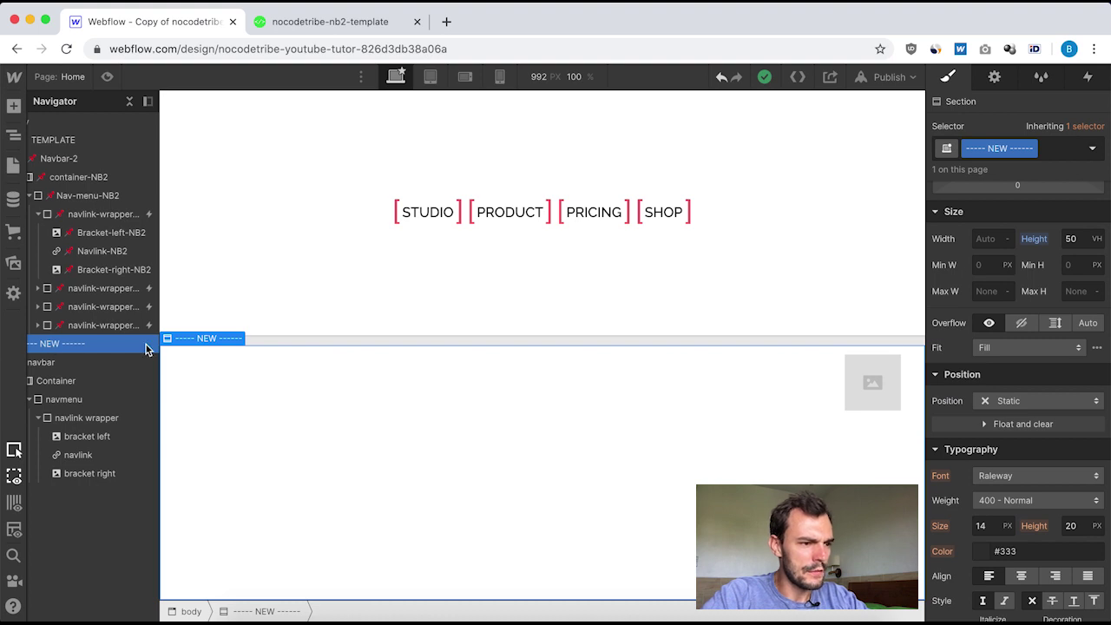
{"action": "scroll", "coordinate": [1024, 276], "scroll_direction": "up", "scroll_amount": 2}
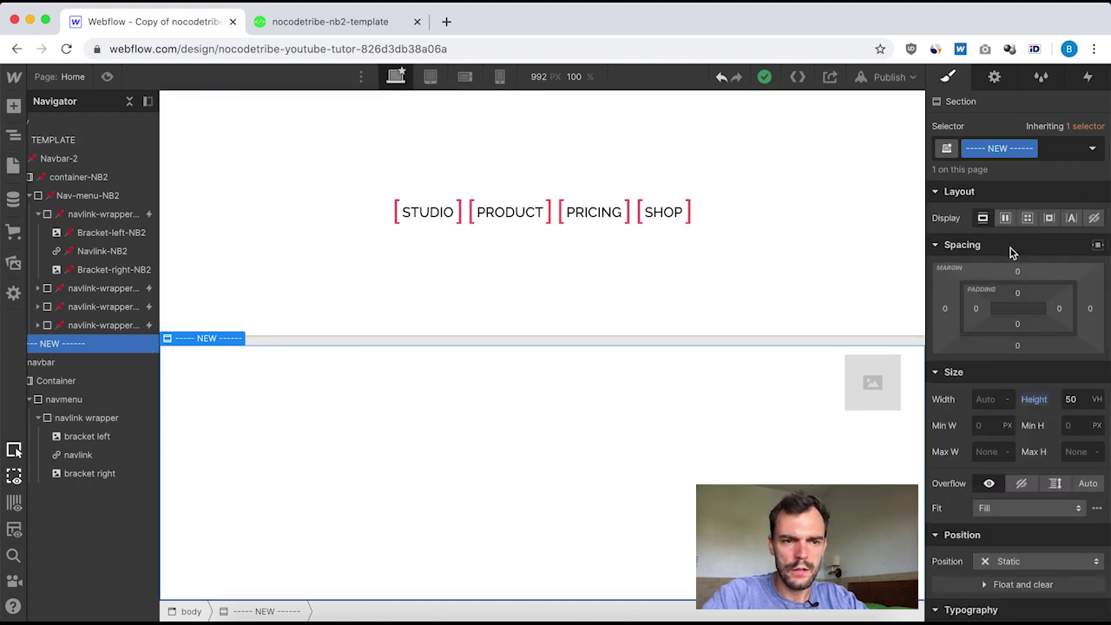
{"action": "left_click", "coordinate": [1005, 218]}
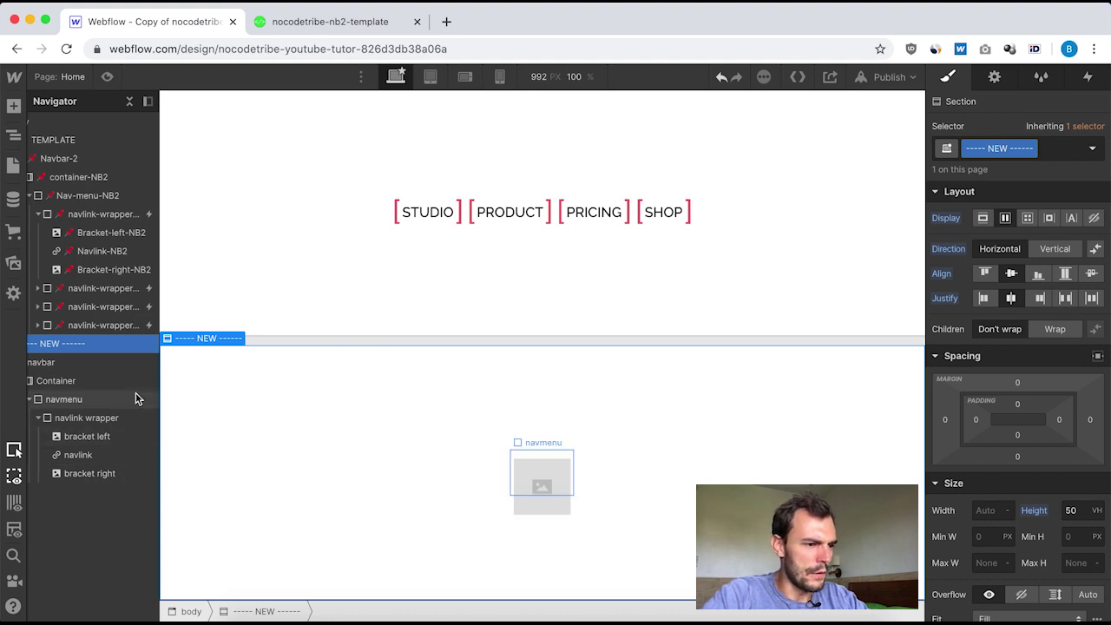
{"action": "left_click", "coordinate": [53, 439]}
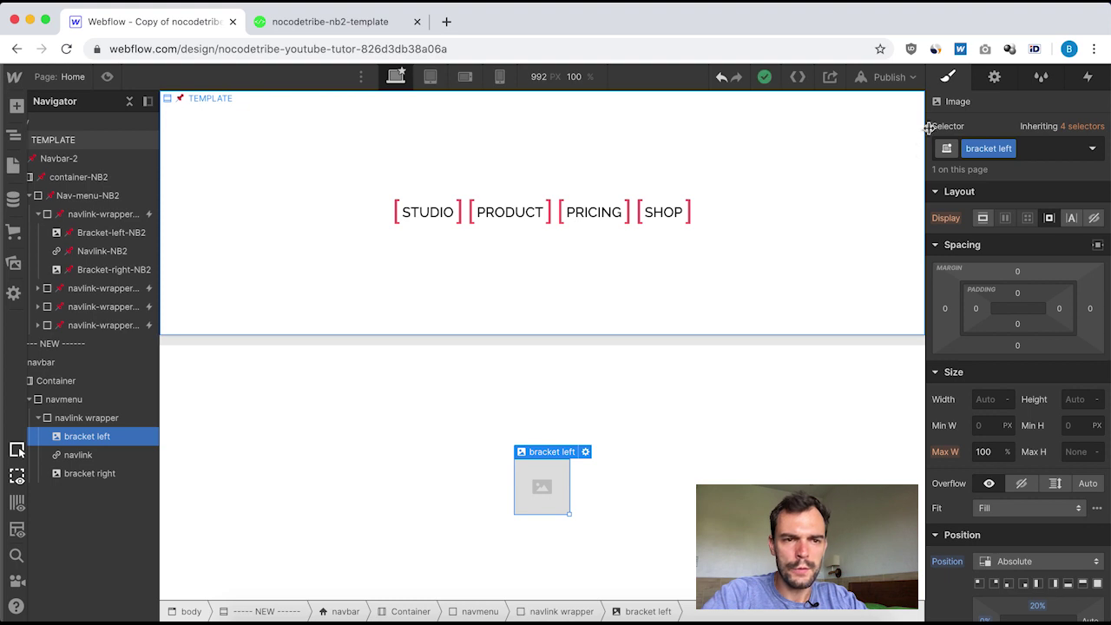
Step: Set bracket left to bracket_left.svg and bracket right to bracket_right.svg from Assets
{"action": "left_click", "coordinate": [994, 76]}
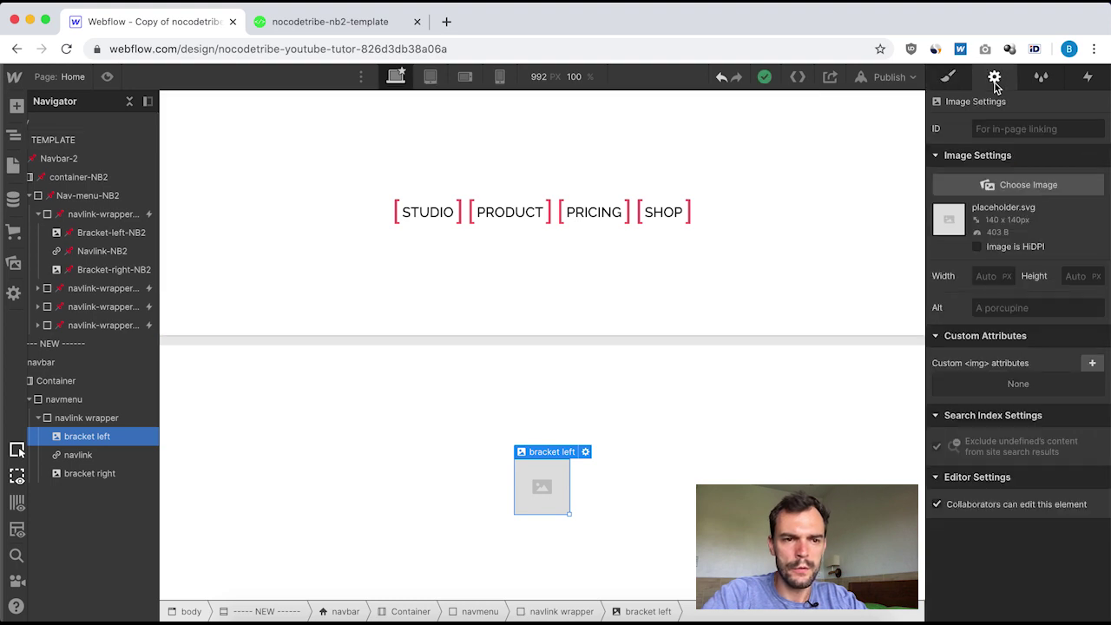
{"action": "left_click", "coordinate": [1027, 185]}
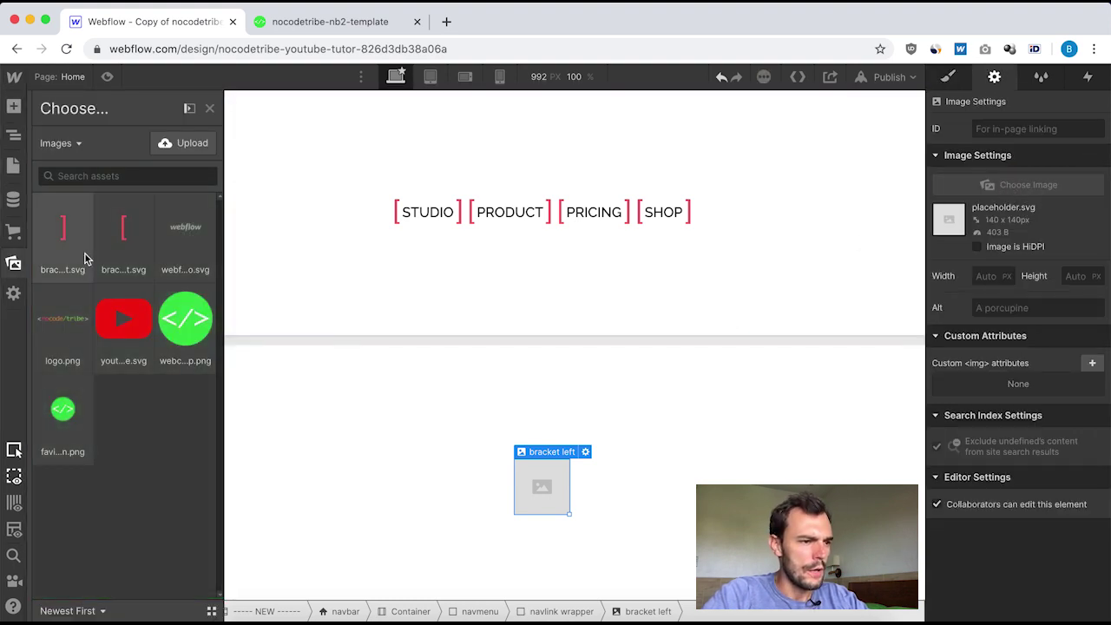
{"action": "left_click", "coordinate": [128, 231]}
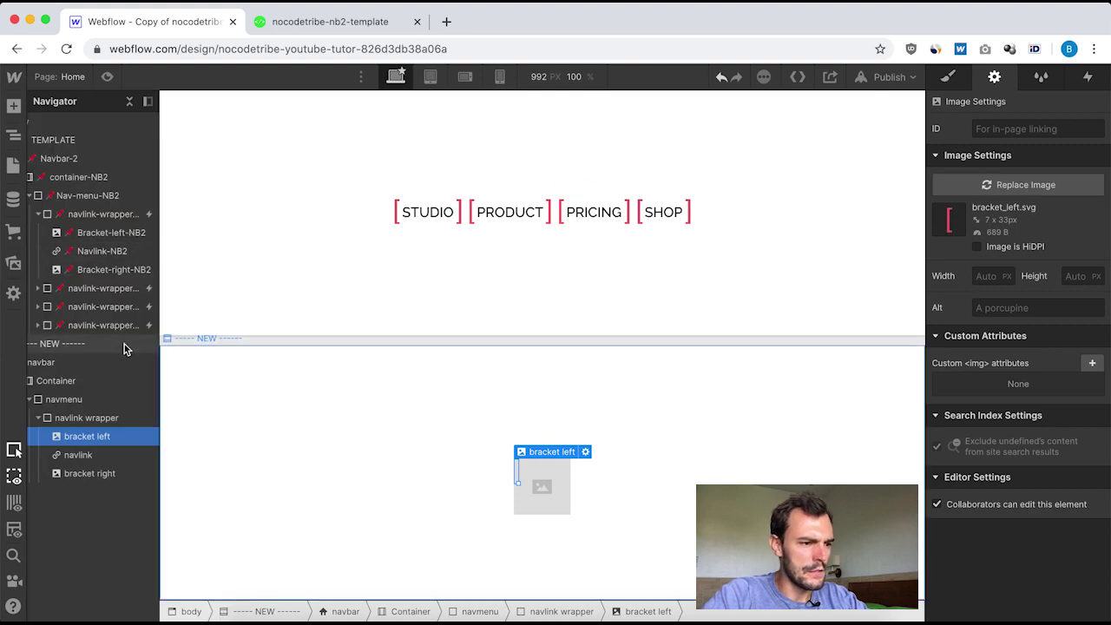
{"action": "left_click", "coordinate": [75, 473]}
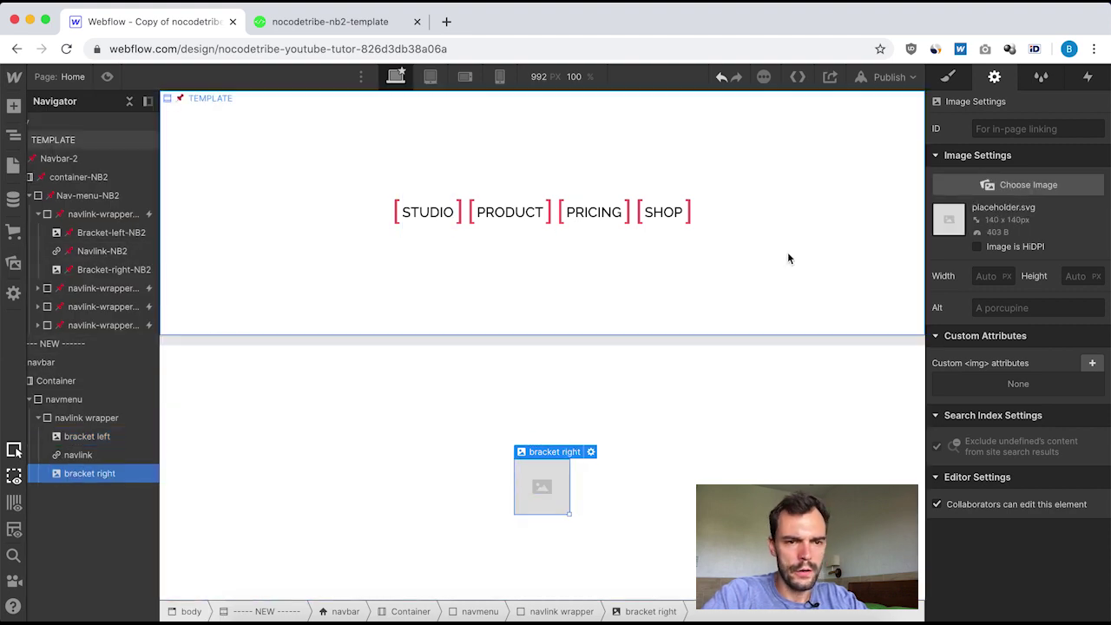
{"action": "left_click", "coordinate": [1025, 186]}
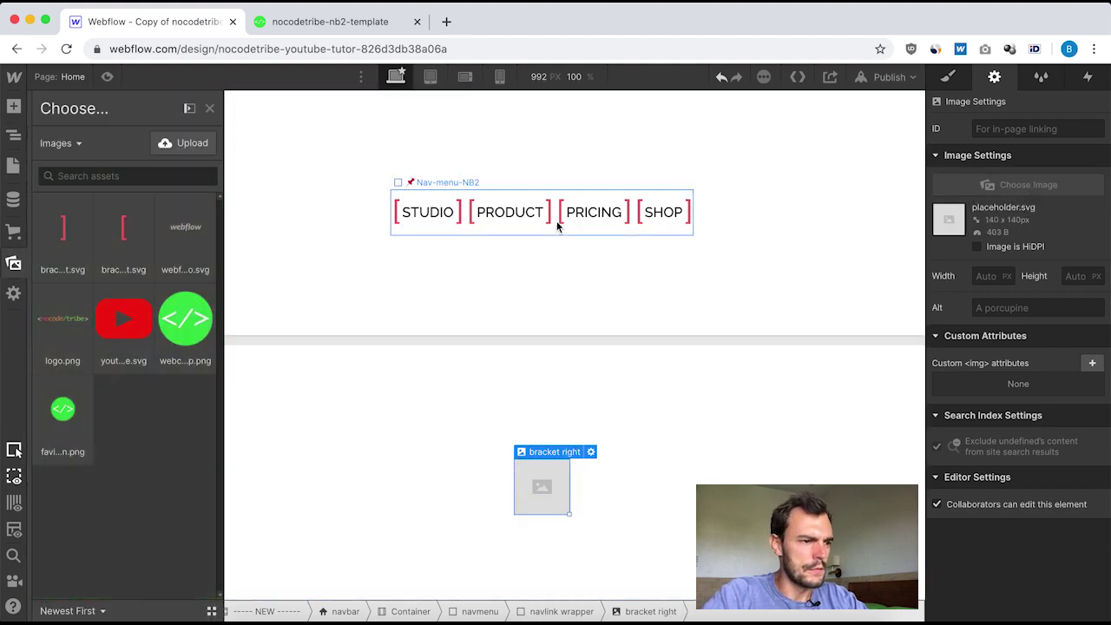
{"action": "left_click", "coordinate": [82, 238]}
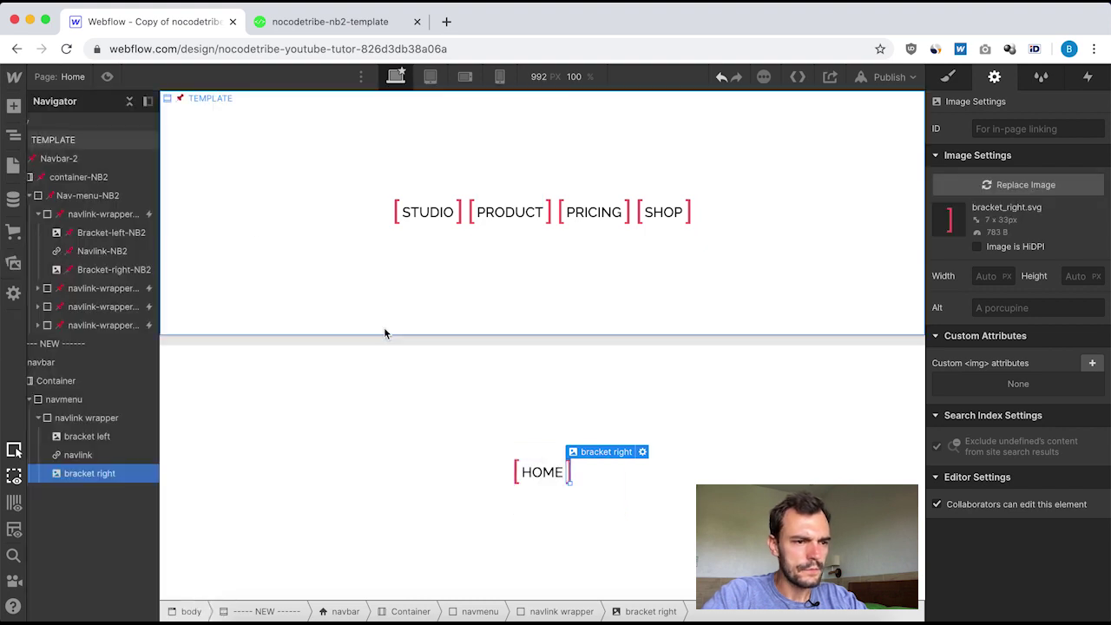
{"action": "left_click", "coordinate": [491, 434]}
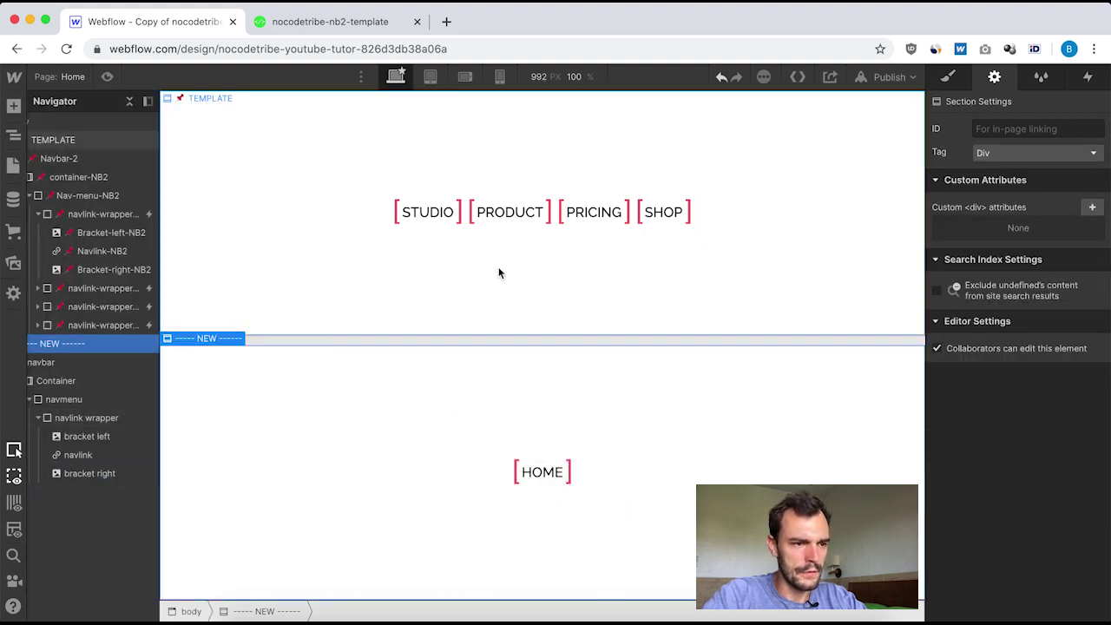
Step: Change the HOME link text to STUDIO and duplicate its navlink wrapper three times
{"action": "double_click", "coordinate": [539, 474]}
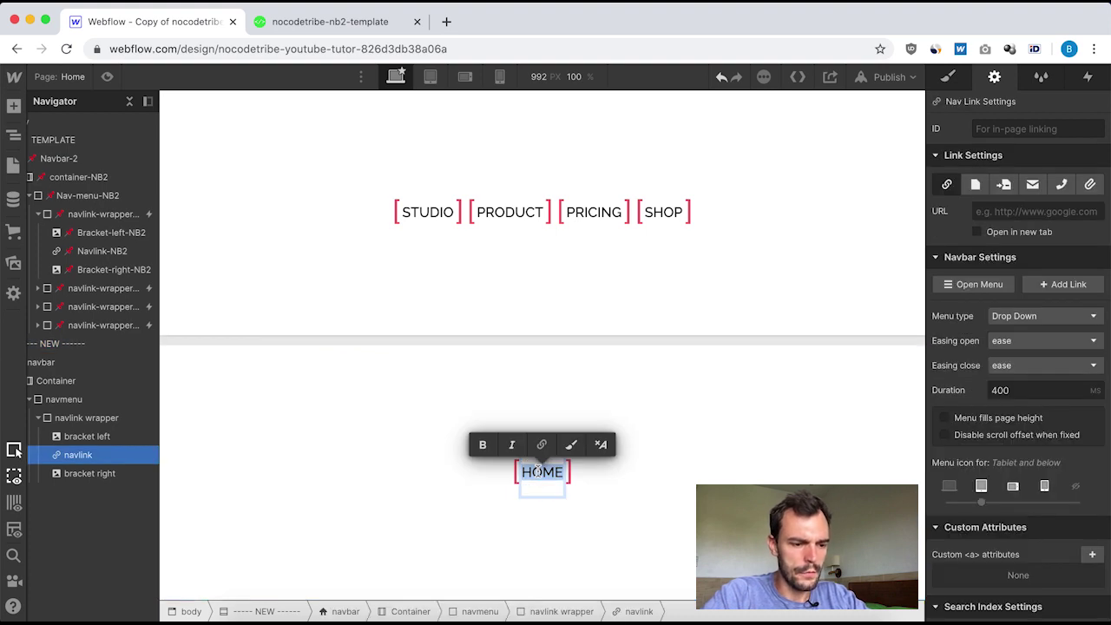
{"action": "type", "text": "STUDIO"}
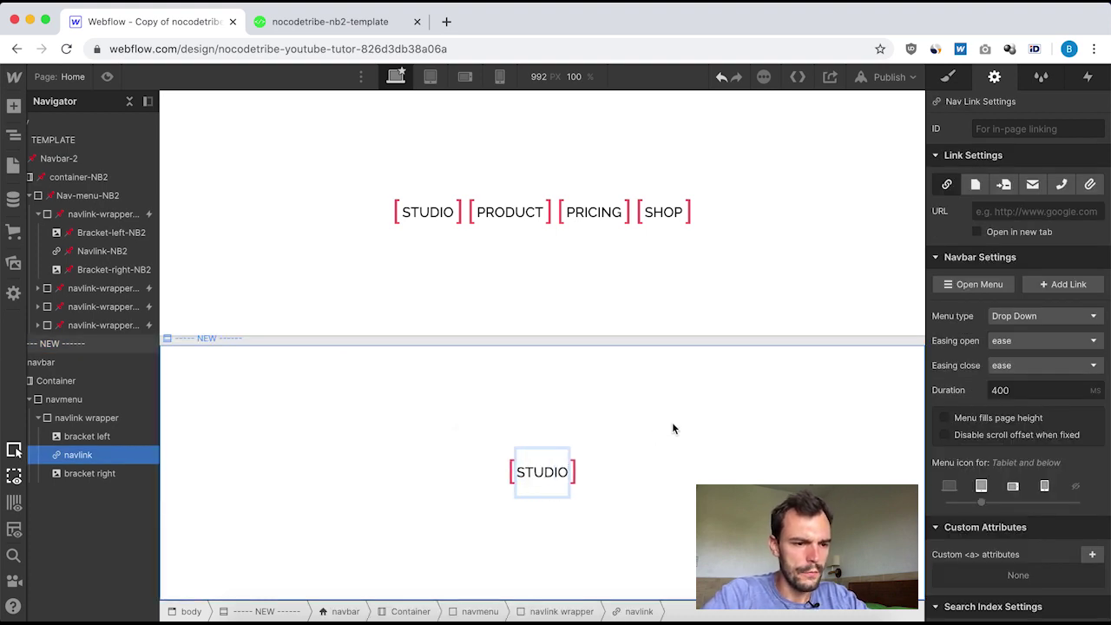
{"action": "left_click", "coordinate": [682, 424]}
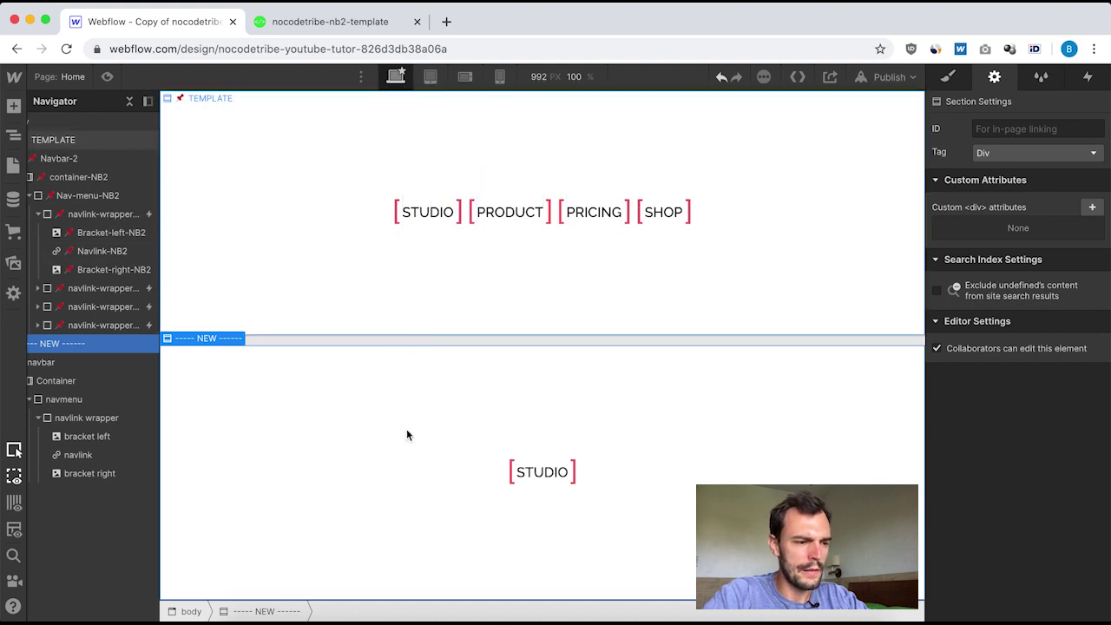
{"action": "left_click", "coordinate": [38, 418]}
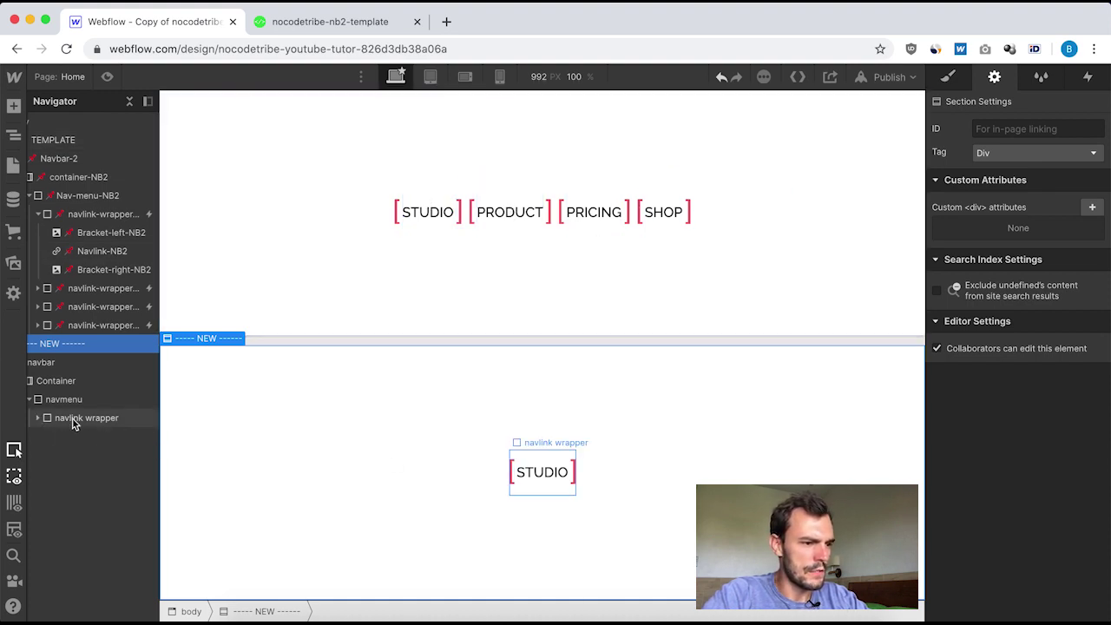
{"action": "left_click", "coordinate": [72, 420]}
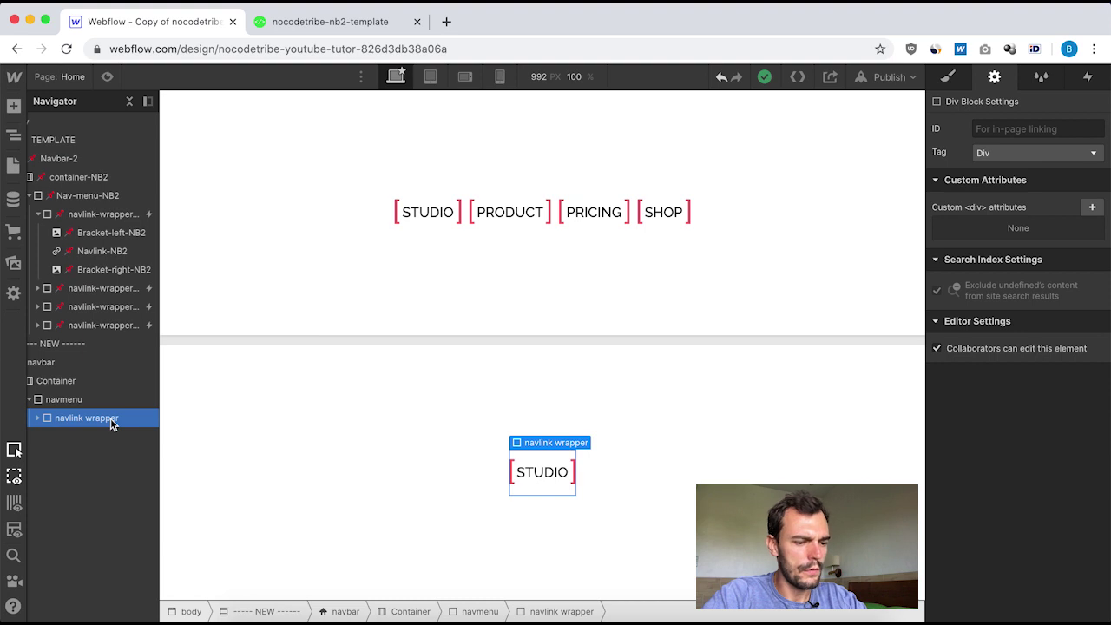
{"action": "key", "text": "super+d"}
{"action": "key", "text": "super+d"}
{"action": "key", "text": "super+d"}
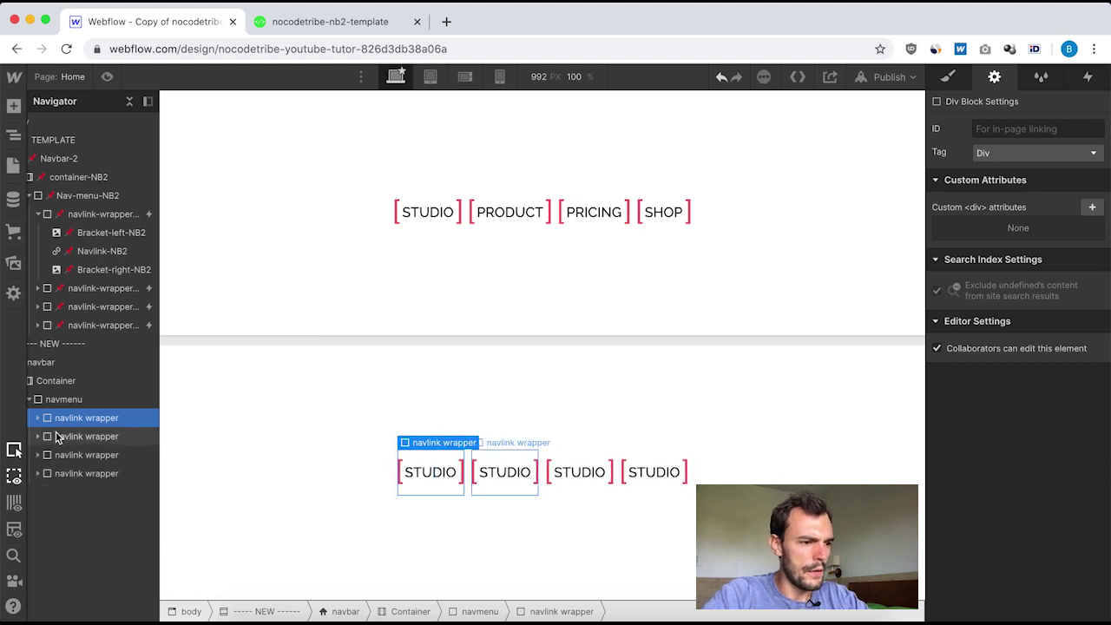
Step: Rename the three copied links to PRODUCT, PRICING and SHOP
{"action": "left_click", "coordinate": [502, 471]}
{"action": "double_click", "coordinate": [504, 471]}
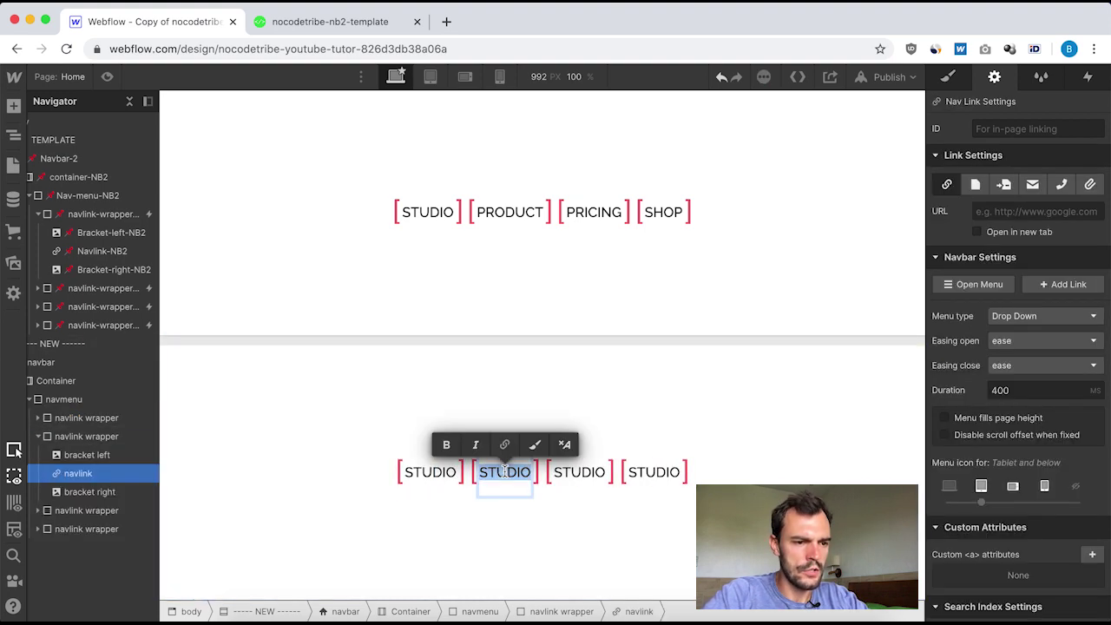
{"action": "type", "text": "PRODUCT"}
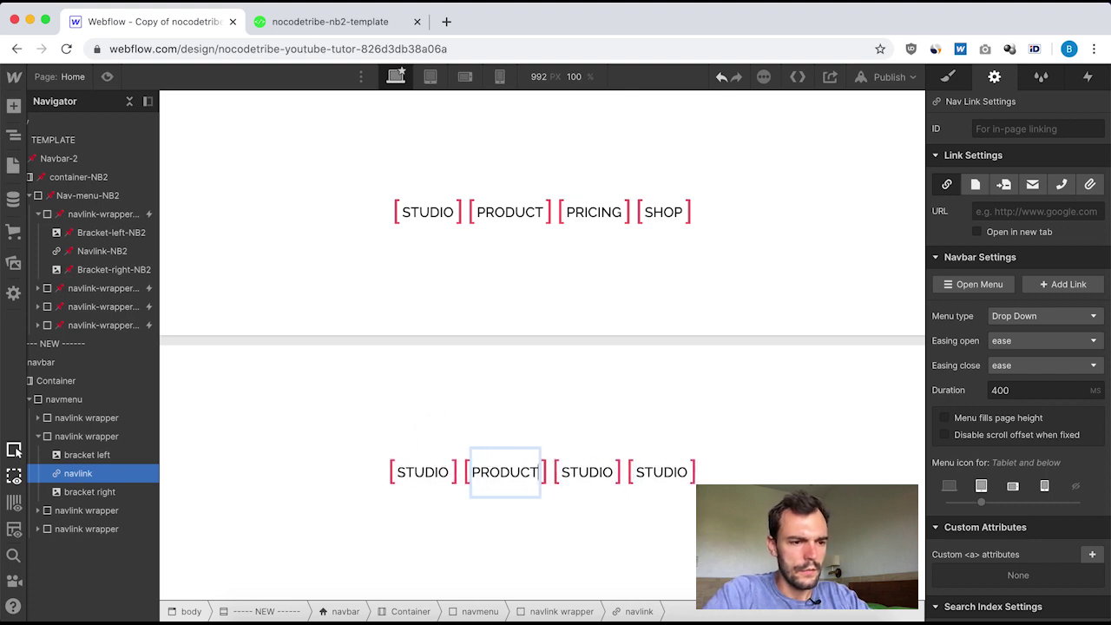
{"action": "double_click", "coordinate": [586, 471]}
{"action": "type", "text": "PR"}
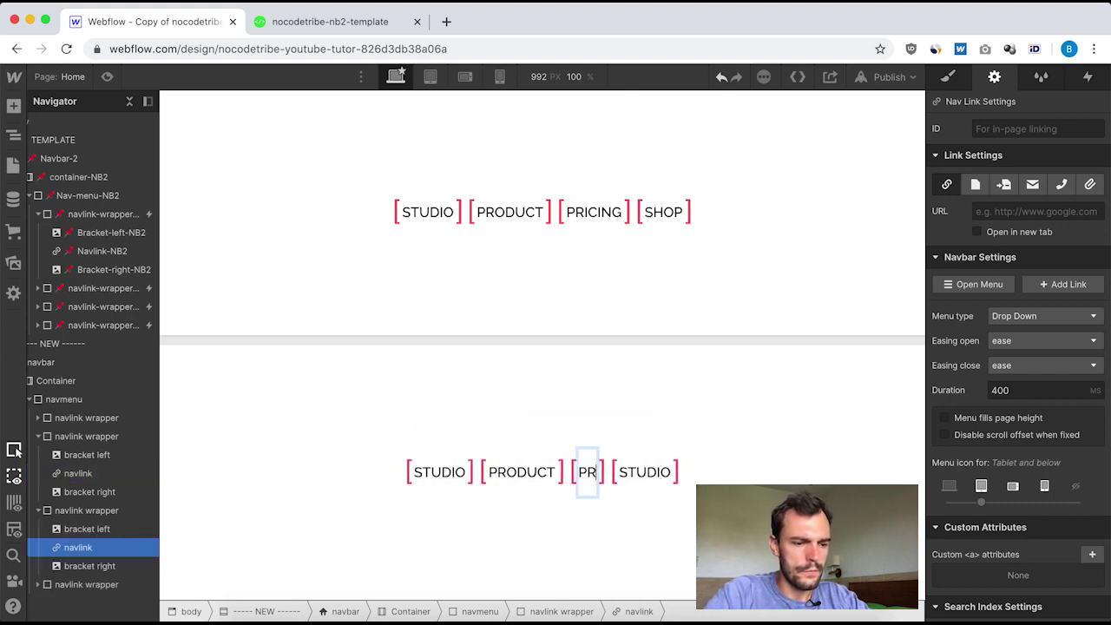
{"action": "type", "text": "ICING"}
{"action": "left_click", "coordinate": [665, 479]}
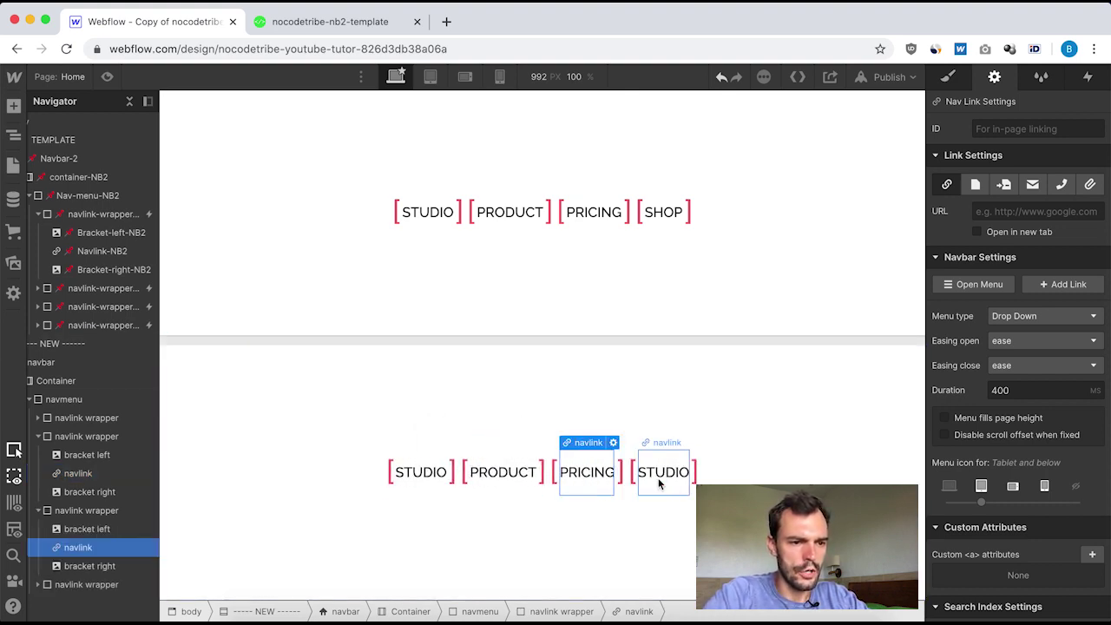
{"action": "left_click", "coordinate": [661, 473]}
{"action": "double_click", "coordinate": [661, 472]}
{"action": "double_click", "coordinate": [661, 471]}
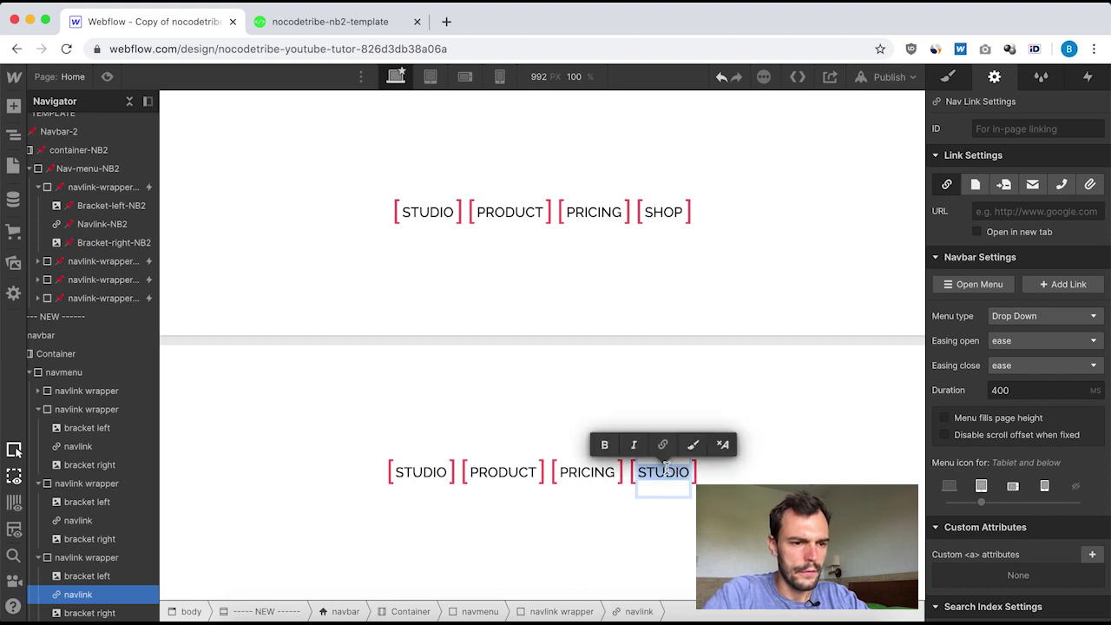
{"action": "type", "text": "SHOP"}
{"action": "left_click", "coordinate": [764, 405]}
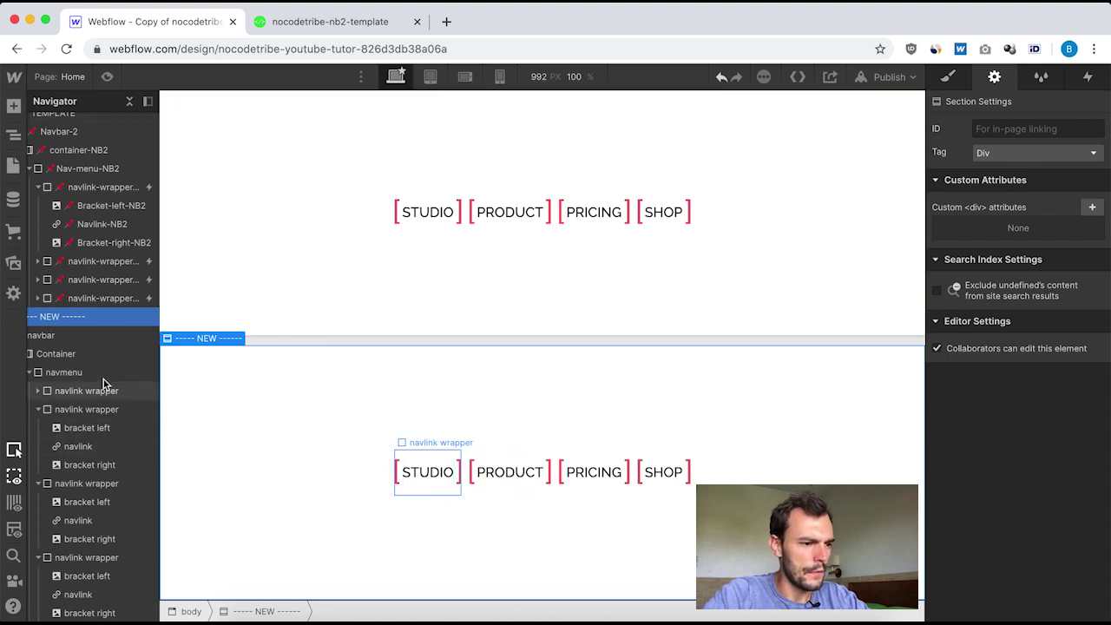
{"action": "scroll", "coordinate": [104, 379], "scroll_direction": "left", "scroll_amount": 2}
{"action": "scroll", "coordinate": [103, 382], "scroll_direction": "up", "scroll_amount": 1}
{"action": "scroll", "coordinate": [103, 382], "scroll_direction": "right", "scroll_amount": 2}
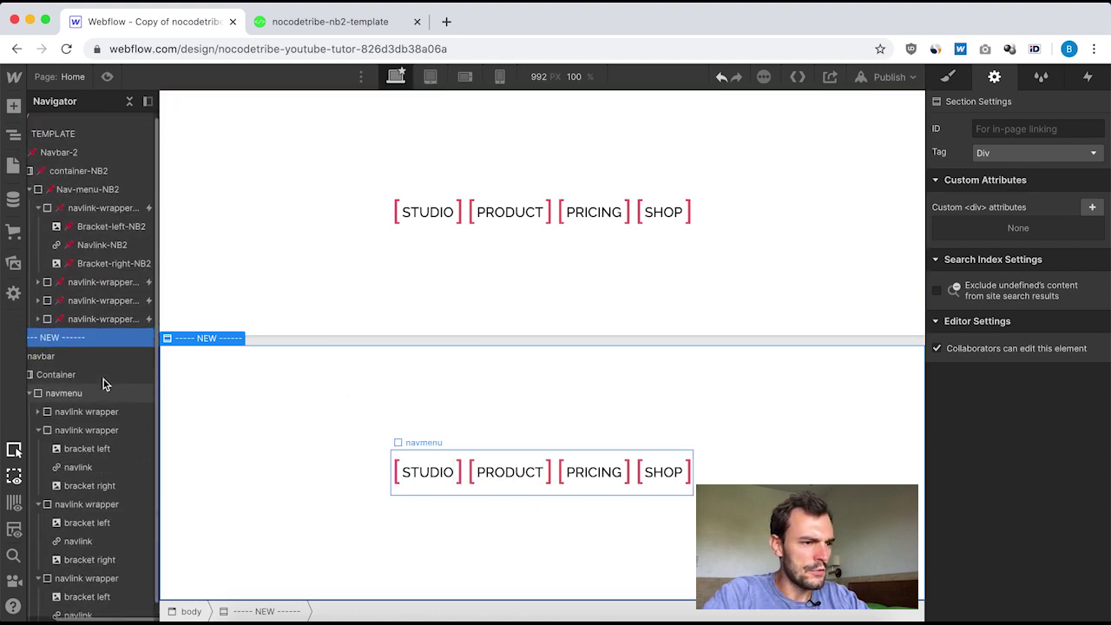
Step: View navlink-wrapper-NB2's mouse move and mouse hover interactions, then open the live template tab
{"action": "left_click", "coordinate": [37, 215]}
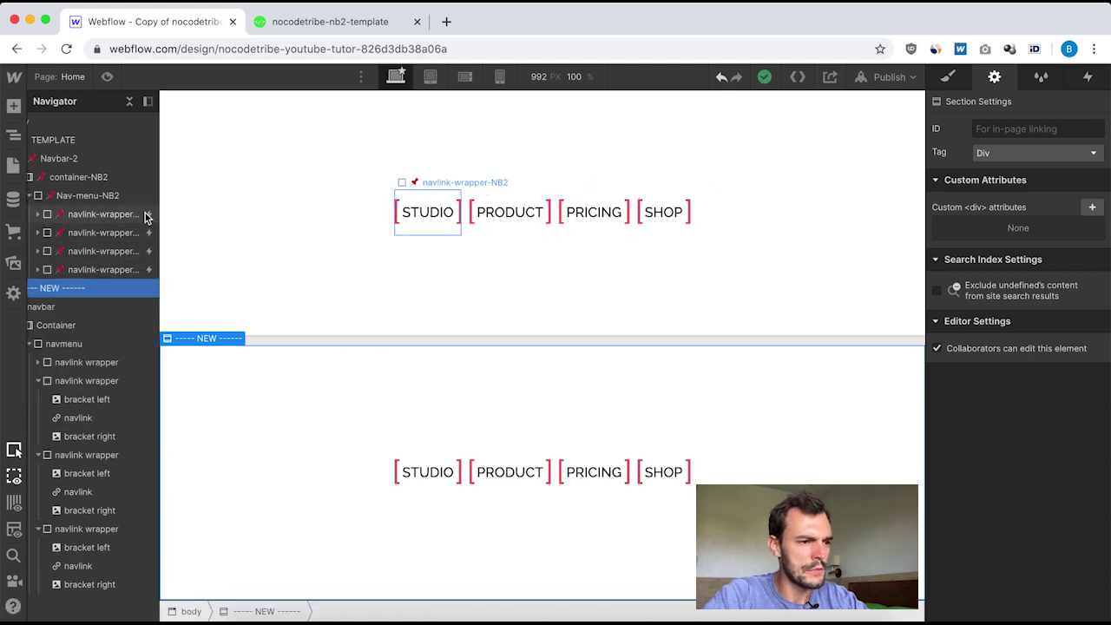
{"action": "left_click", "coordinate": [100, 215]}
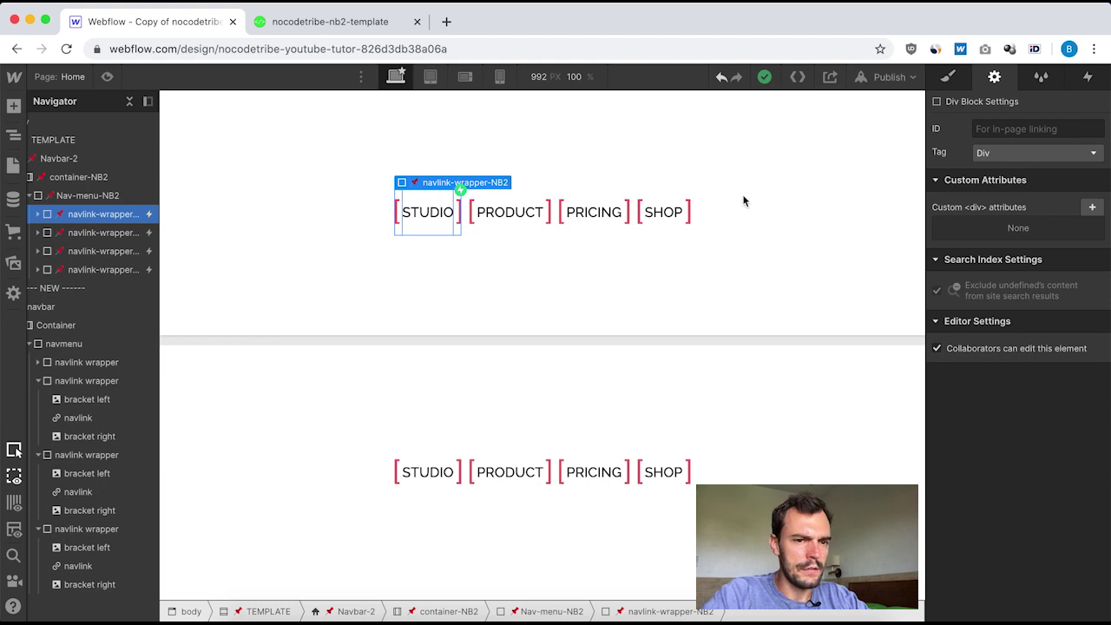
{"action": "left_click", "coordinate": [1085, 79]}
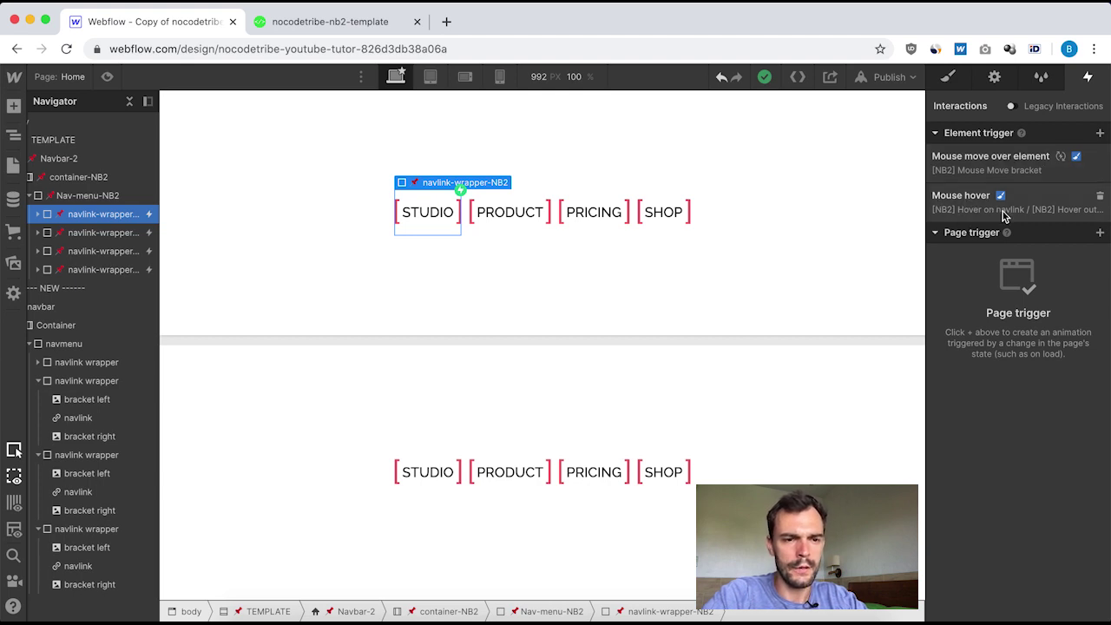
{"action": "left_click", "coordinate": [358, 27]}
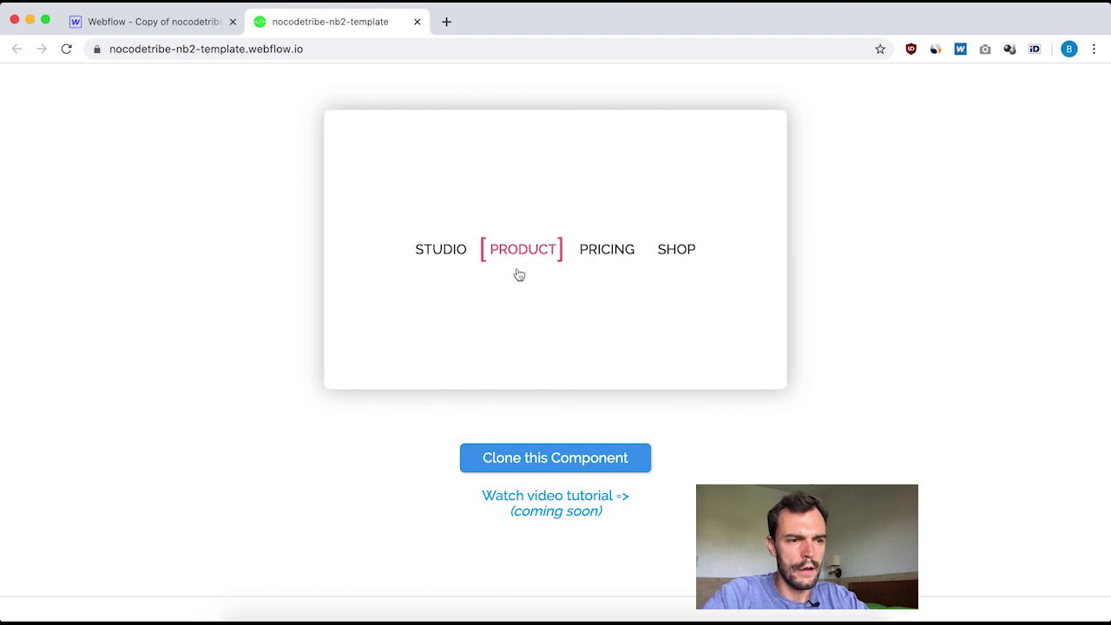
Step: Return to the Webflow Designer tab after previewing PRODUCT's red bracket hover effect
{"action": "left_click", "coordinate": [119, 22]}
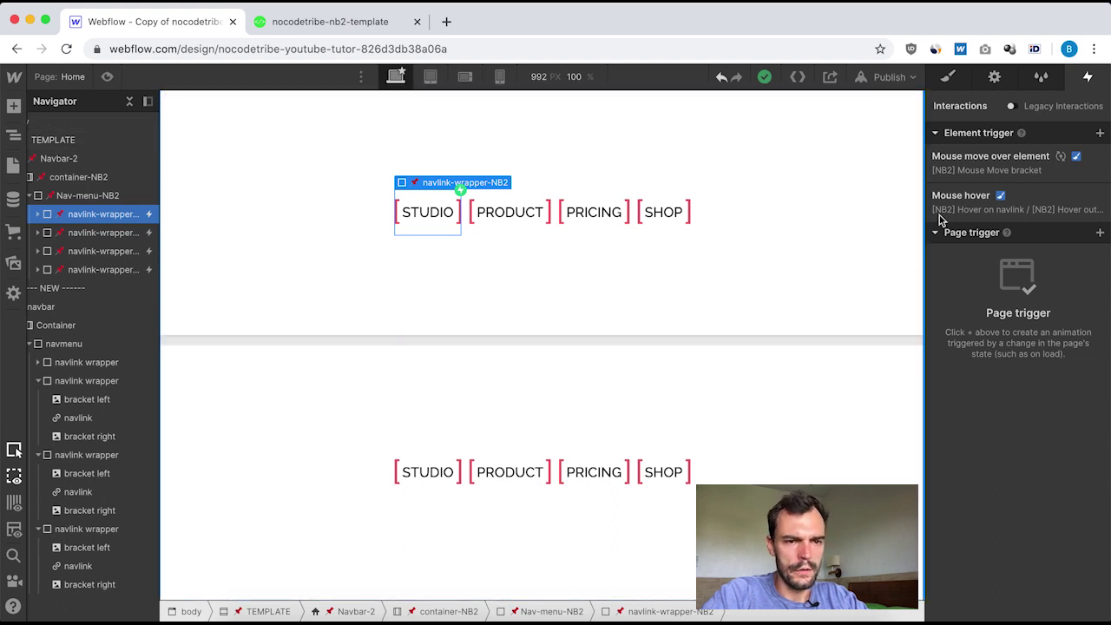
Step: Inspect [NB2] Hover on navlink: brackets fade in from 0 opacity, text turns #f65a68
{"action": "left_click", "coordinate": [977, 208]}
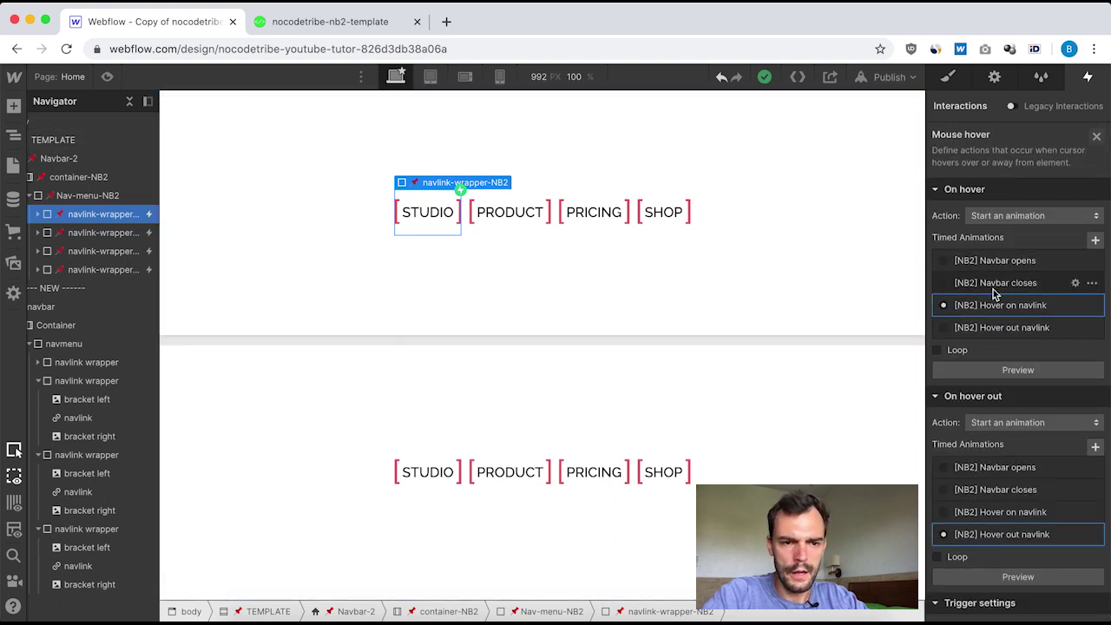
{"action": "left_click", "coordinate": [1005, 305]}
{"action": "scroll", "coordinate": [1005, 287], "scroll_direction": "down", "scroll_amount": 1}
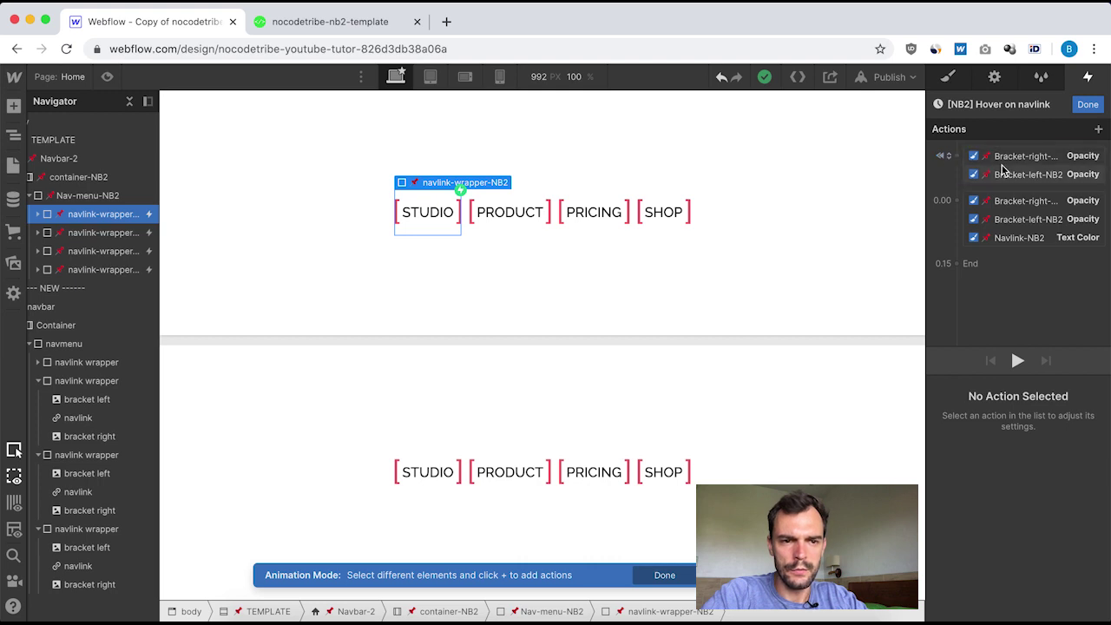
{"action": "left_click_drag", "start_coordinate": [1028, 175], "coordinate": [983, 173]}
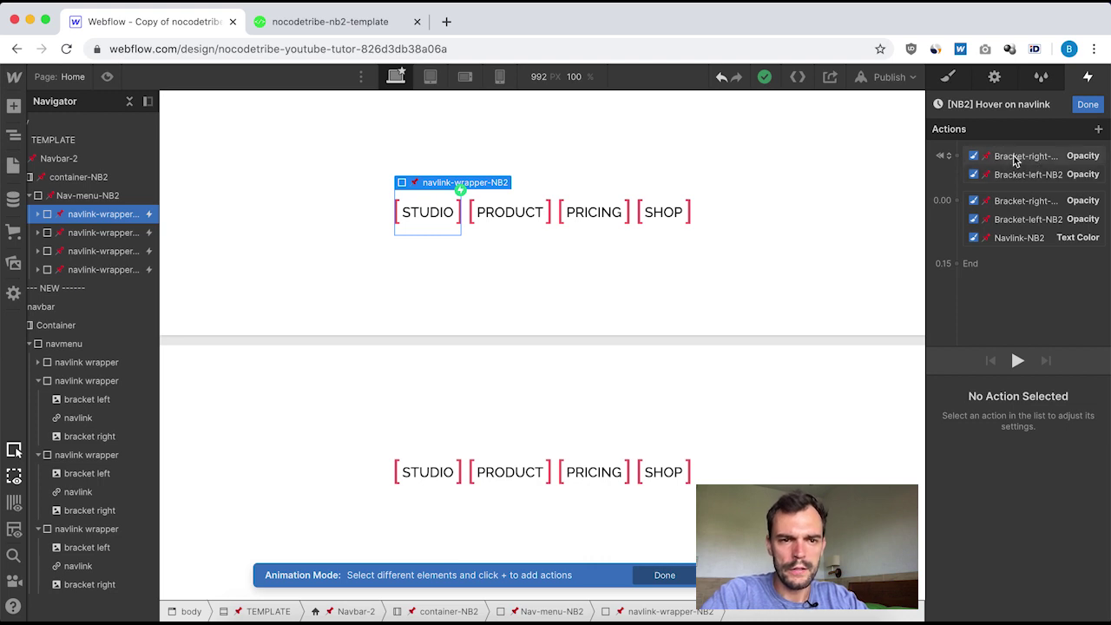
{"action": "left_click", "coordinate": [1023, 157]}
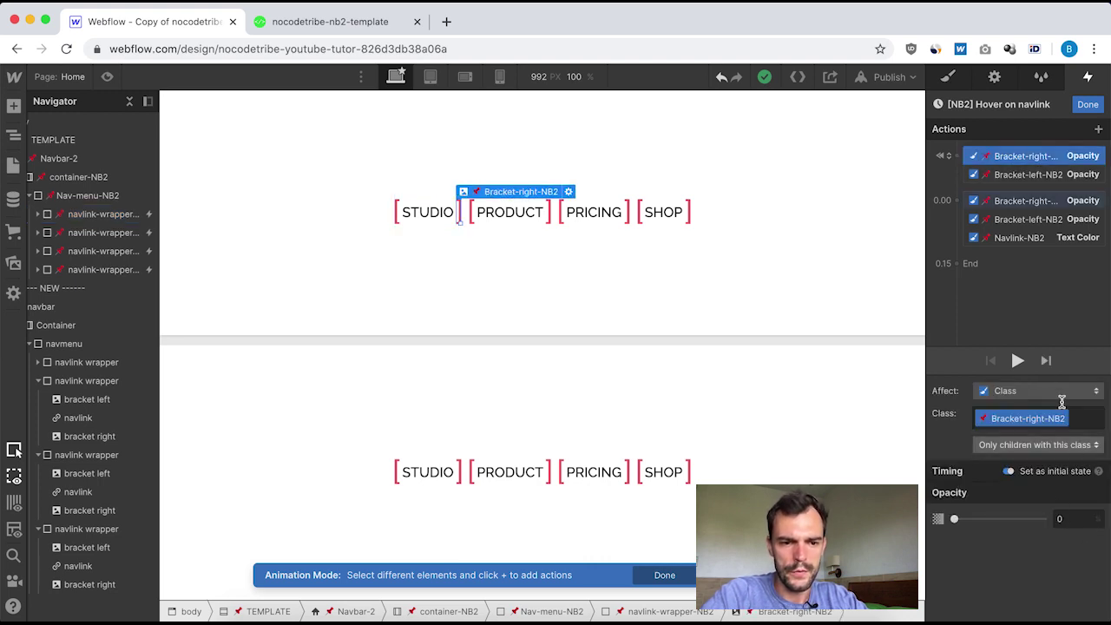
{"action": "left_click", "coordinate": [1033, 177]}
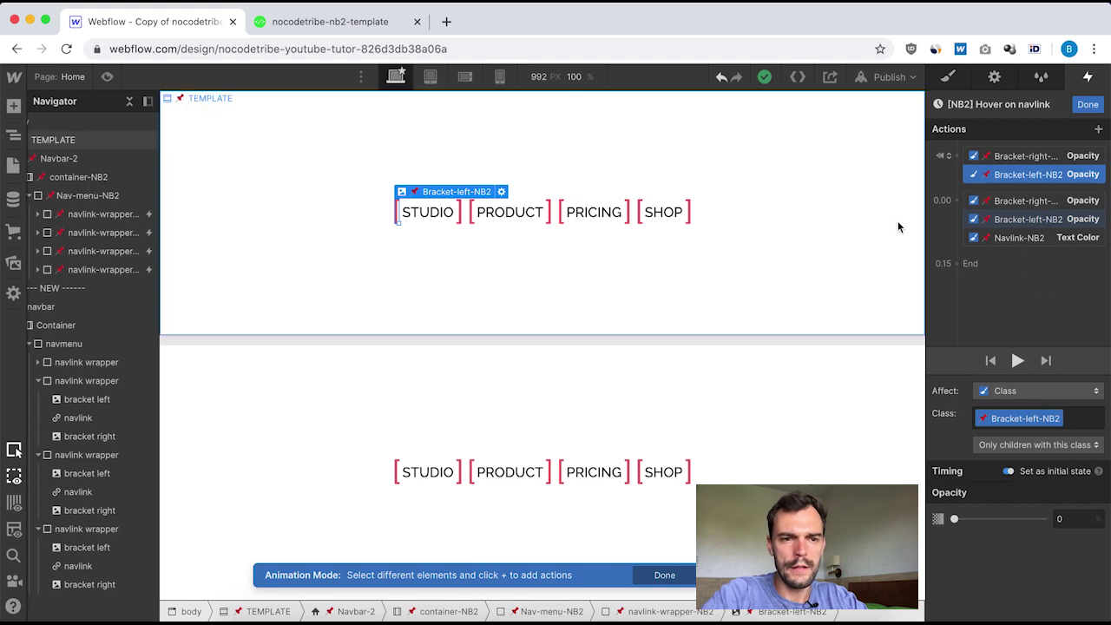
{"action": "left_click", "coordinate": [1027, 220]}
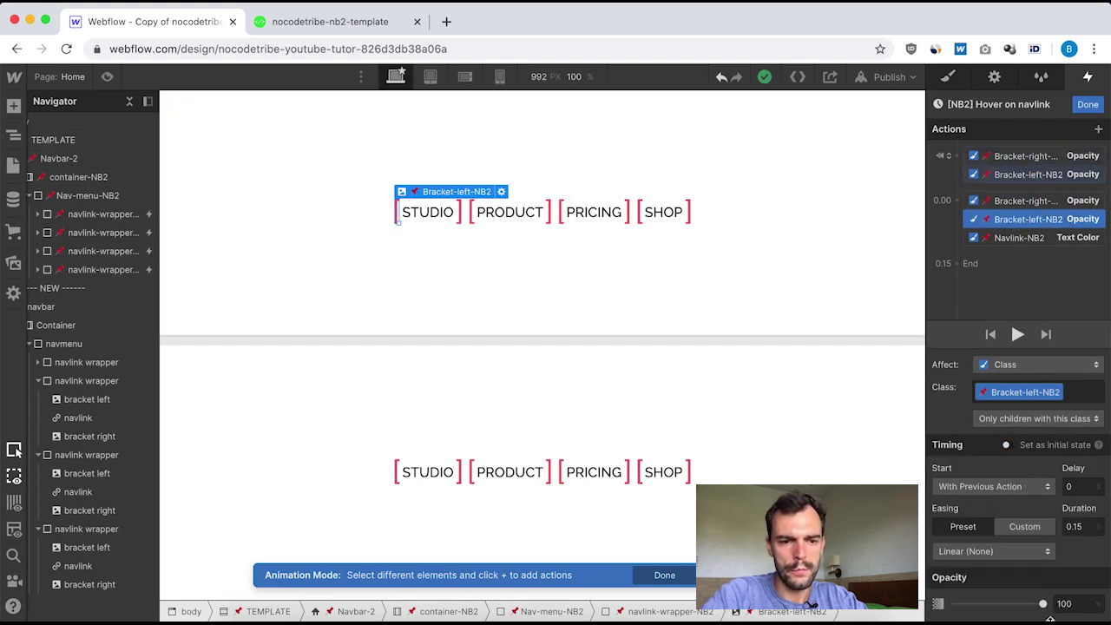
{"action": "left_click", "coordinate": [1017, 242]}
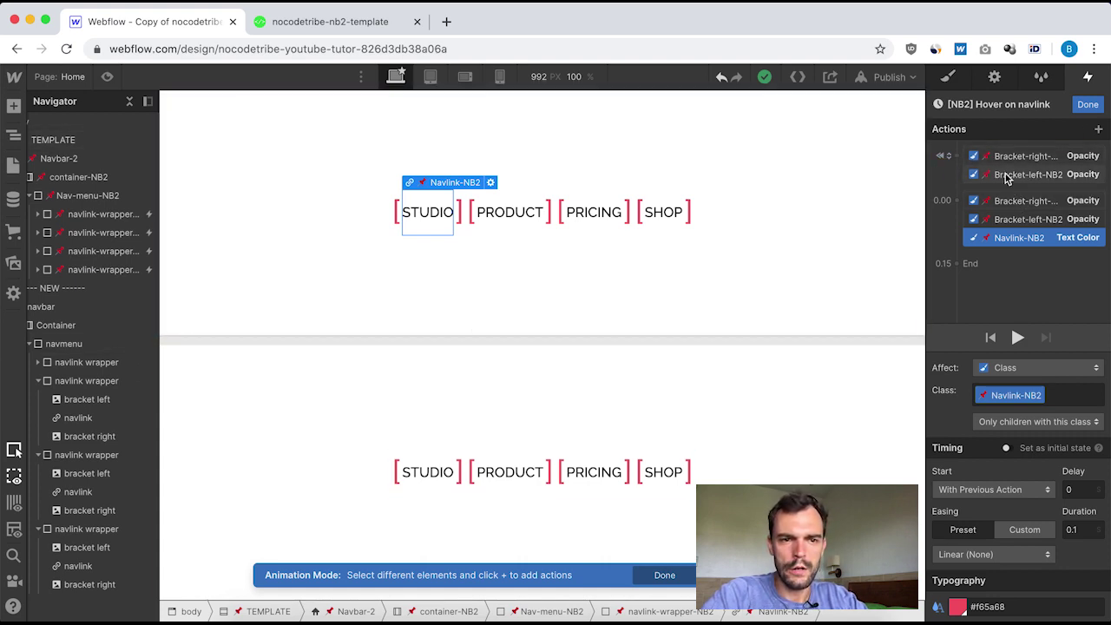
{"action": "left_click", "coordinate": [1086, 105]}
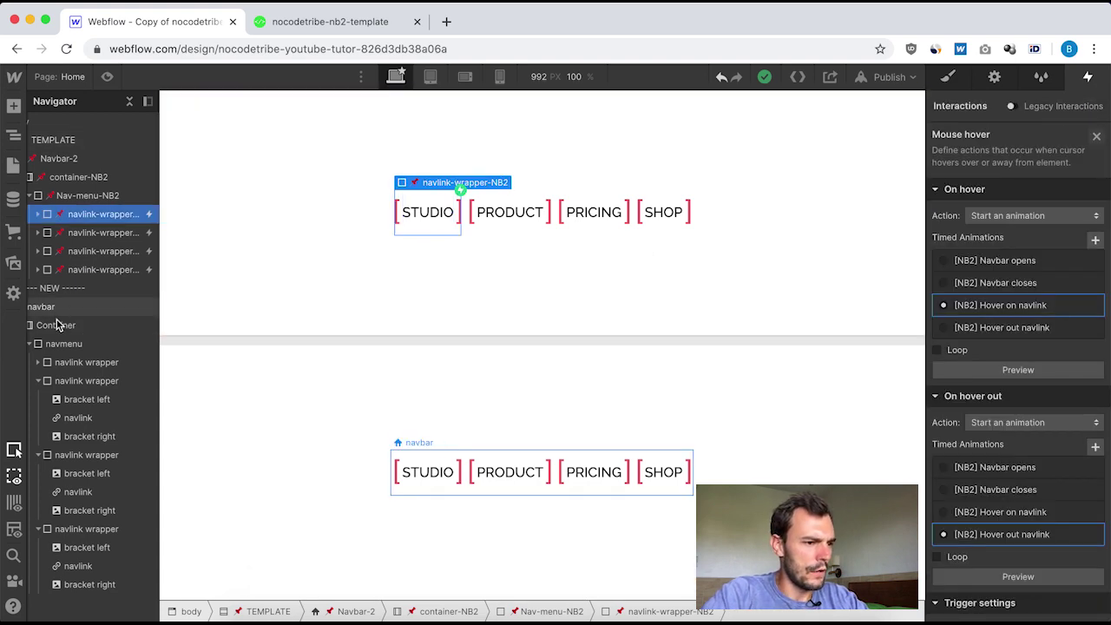
Step: Add a mouse hover trigger to the new STUDIO wrapper starting a new 'hover ON link' animation
{"action": "left_click", "coordinate": [38, 380]}
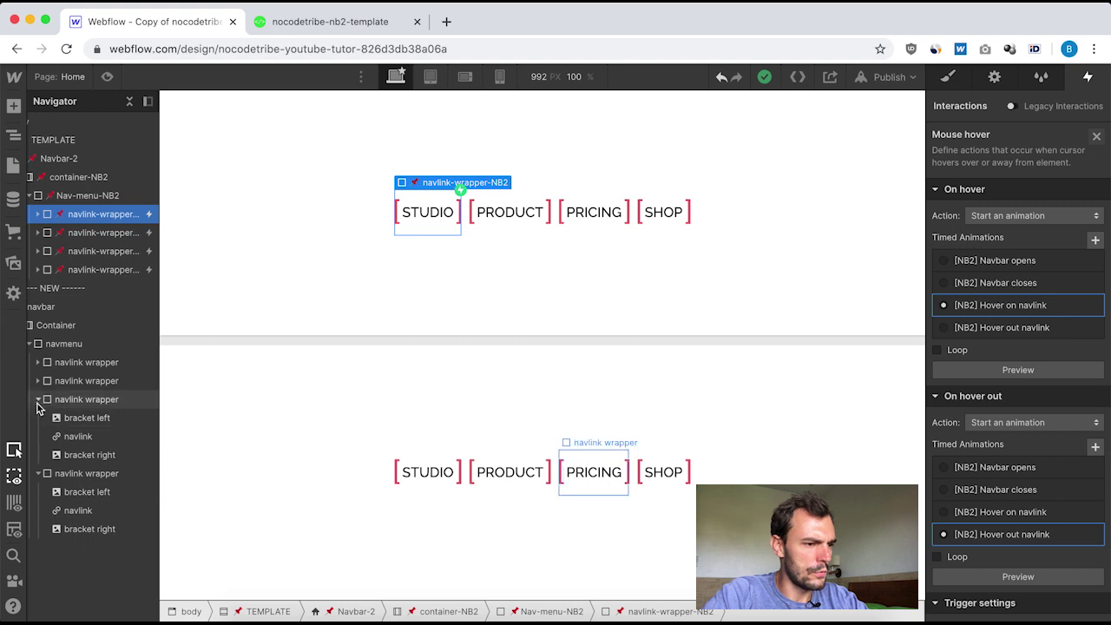
{"action": "left_click", "coordinate": [38, 399]}
{"action": "left_click", "coordinate": [38, 417]}
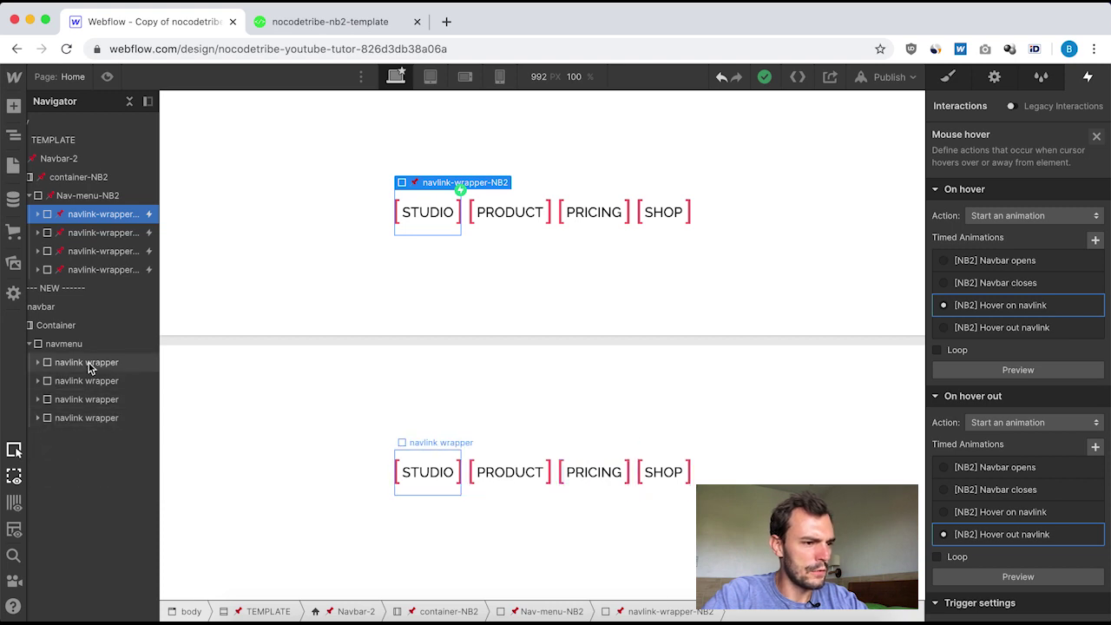
{"action": "left_click", "coordinate": [90, 362]}
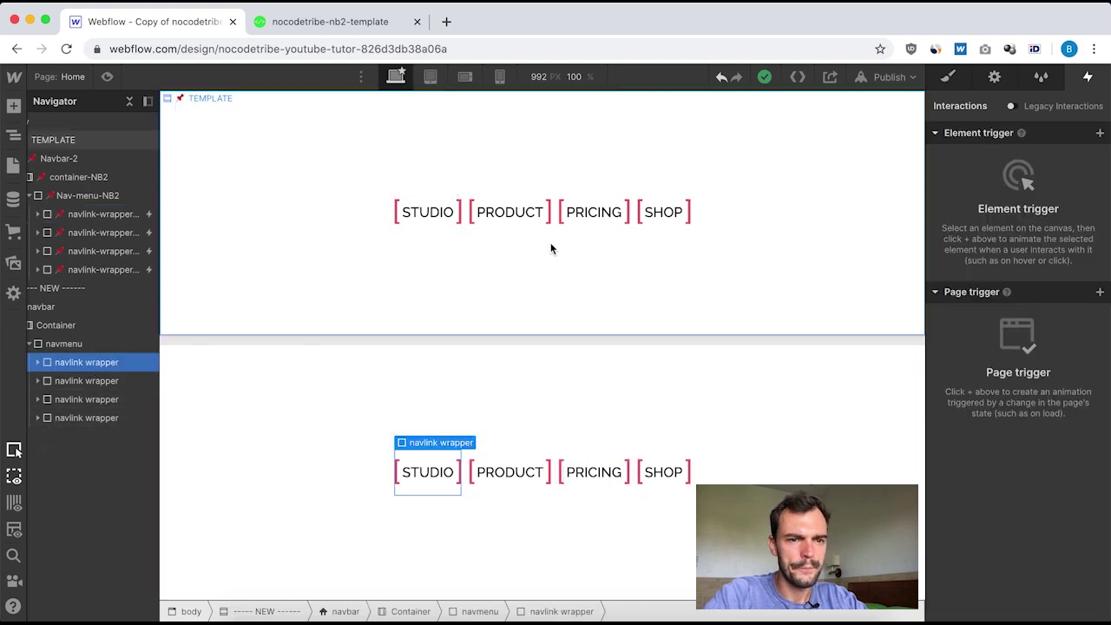
{"action": "left_click", "coordinate": [1099, 133]}
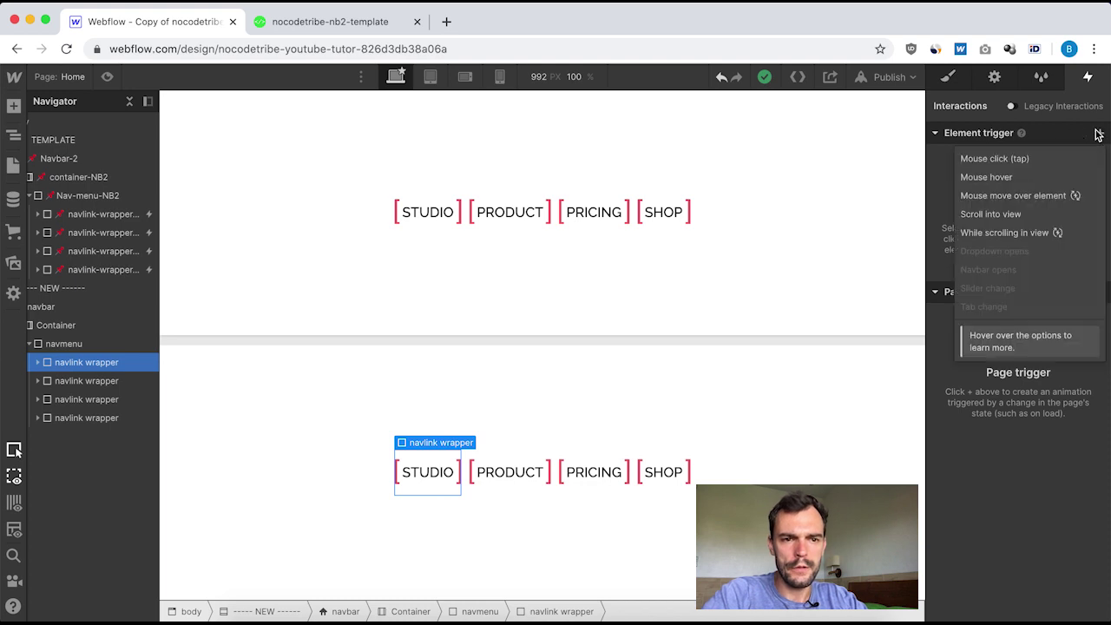
{"action": "left_click", "coordinate": [1025, 178]}
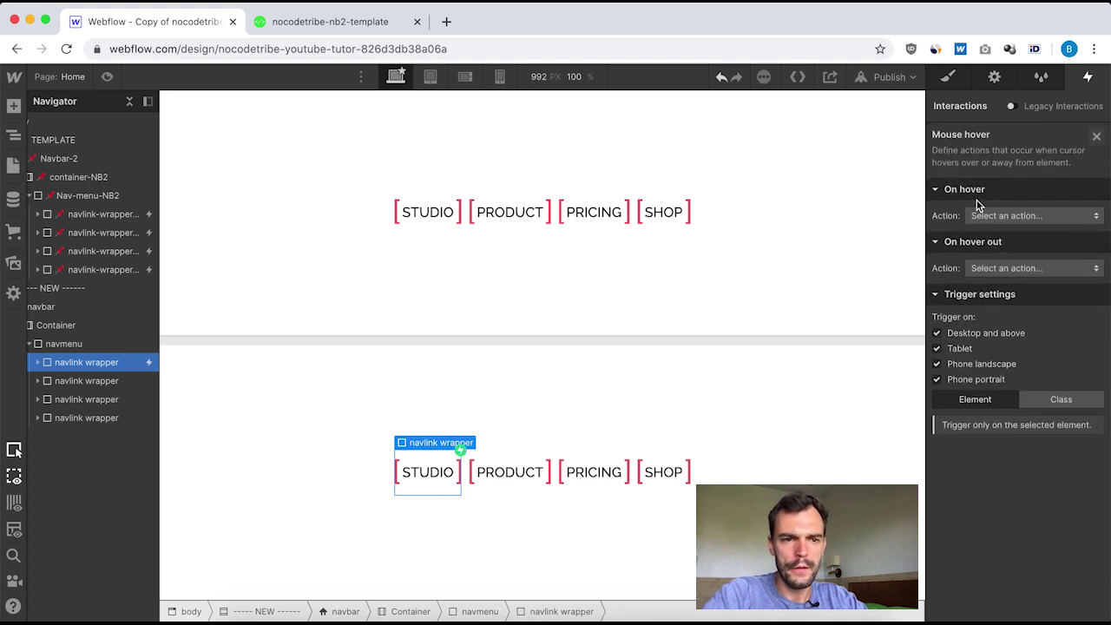
{"action": "left_click", "coordinate": [1074, 220]}
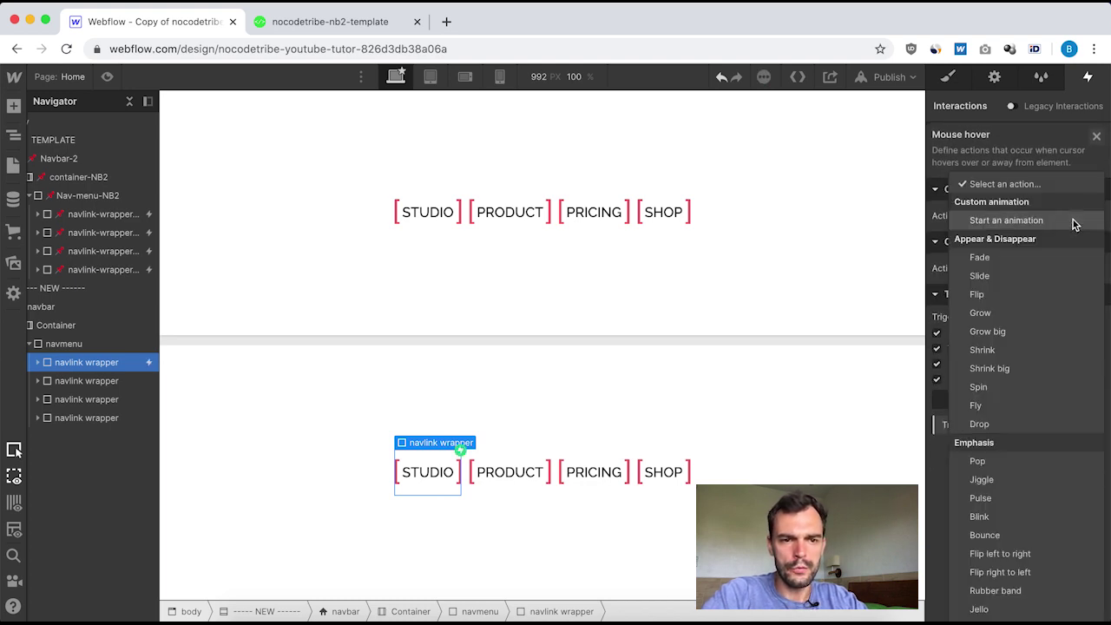
{"action": "left_click", "coordinate": [1012, 222]}
{"action": "left_click", "coordinate": [1096, 246]}
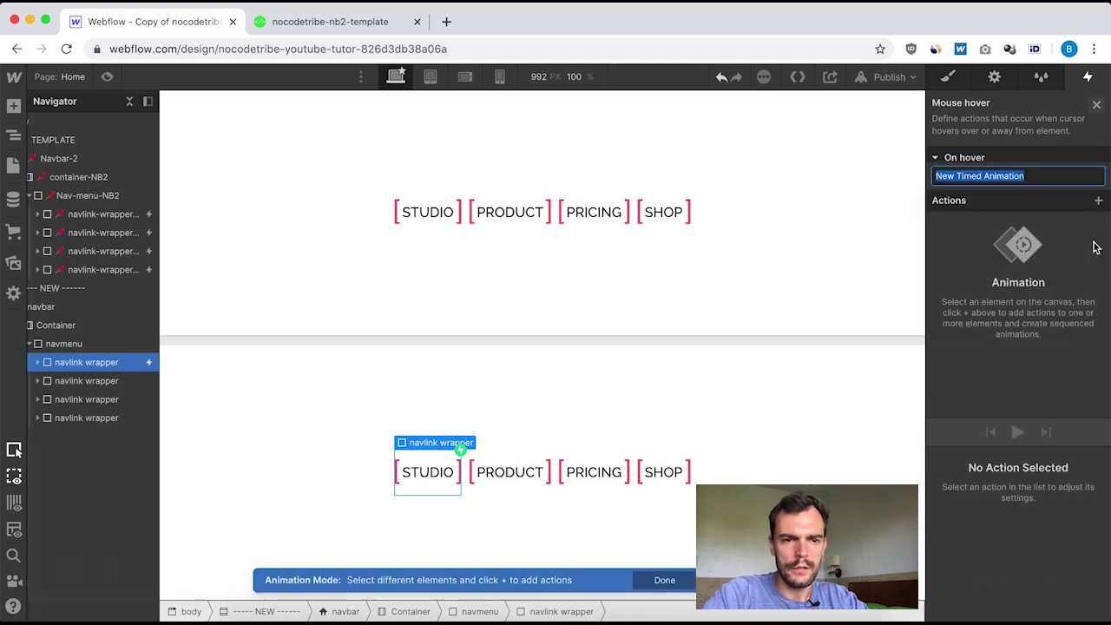
{"action": "type", "text": "hover ON link"}
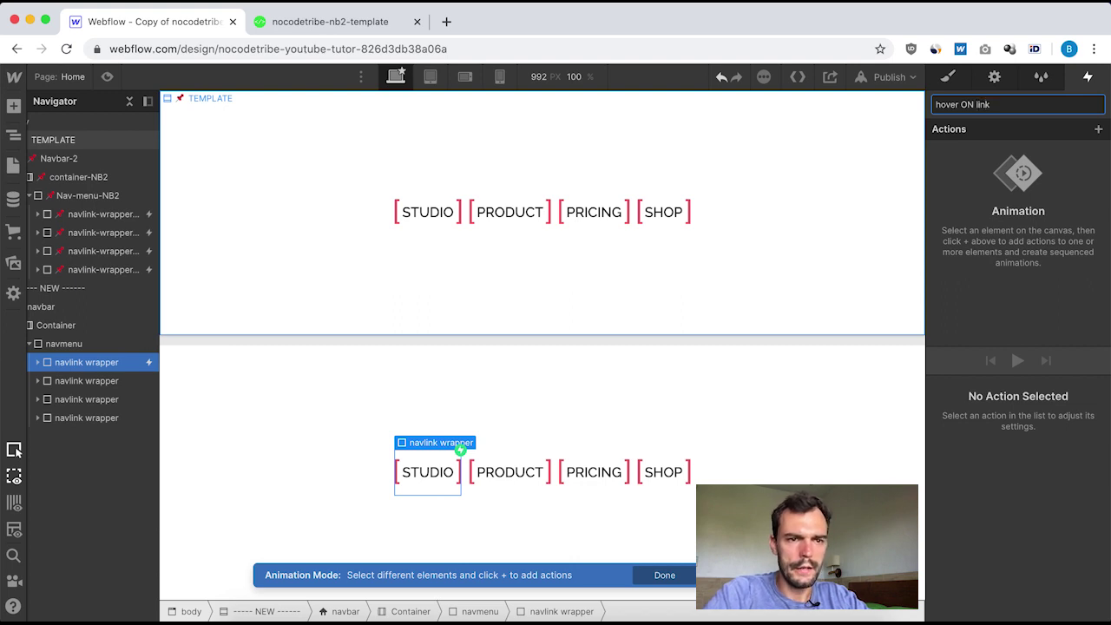
{"action": "key", "text": "Return"}
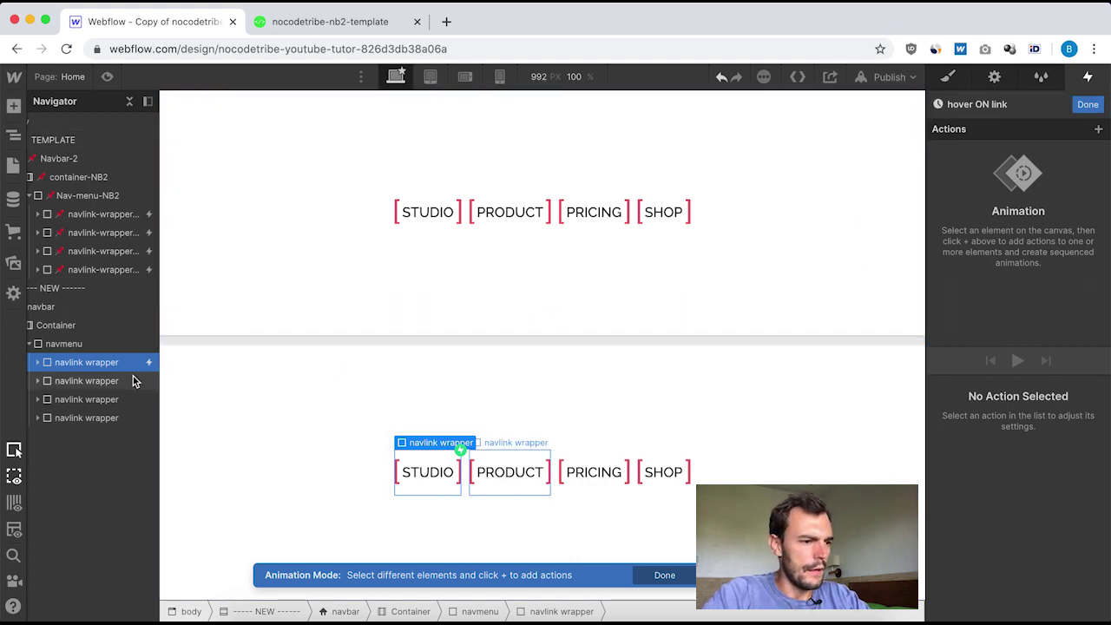
Step: Add an opacity action setting the left bracket's initial opacity to 0
{"action": "scroll", "coordinate": [39, 368], "scroll_direction": "left", "scroll_amount": 1}
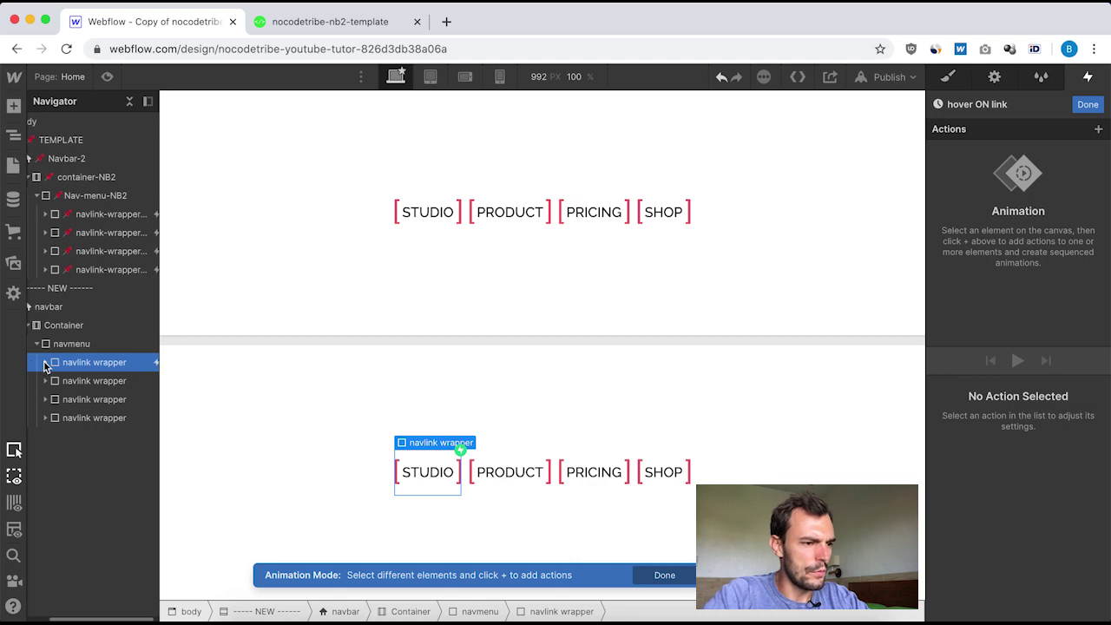
{"action": "left_click", "coordinate": [46, 363]}
{"action": "left_click", "coordinate": [77, 381]}
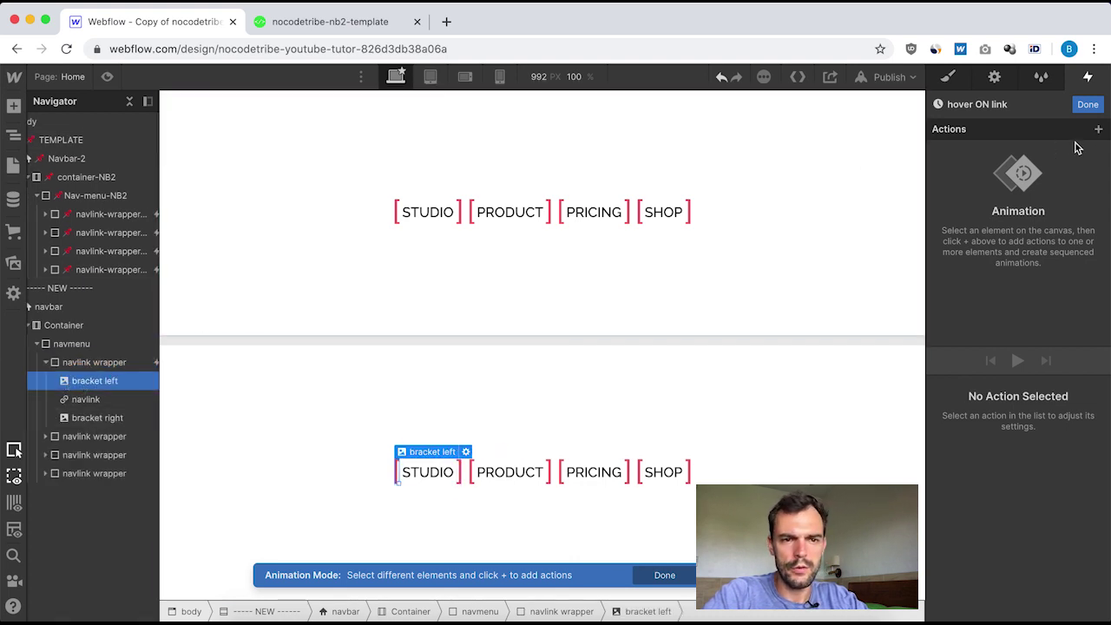
{"action": "left_click", "coordinate": [1098, 128]}
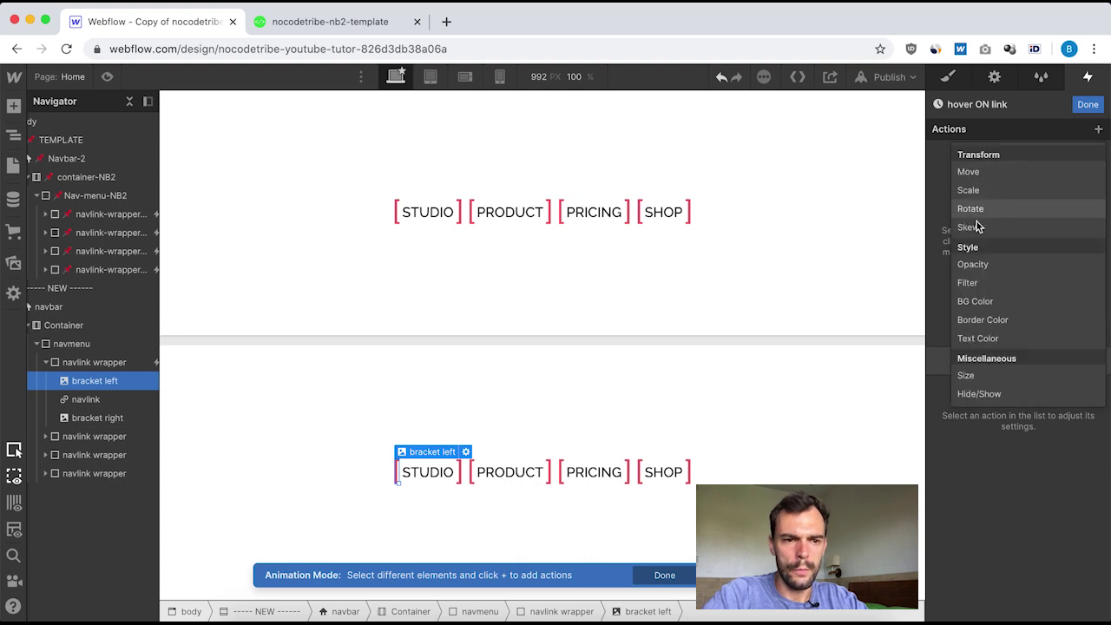
{"action": "left_click", "coordinate": [979, 262]}
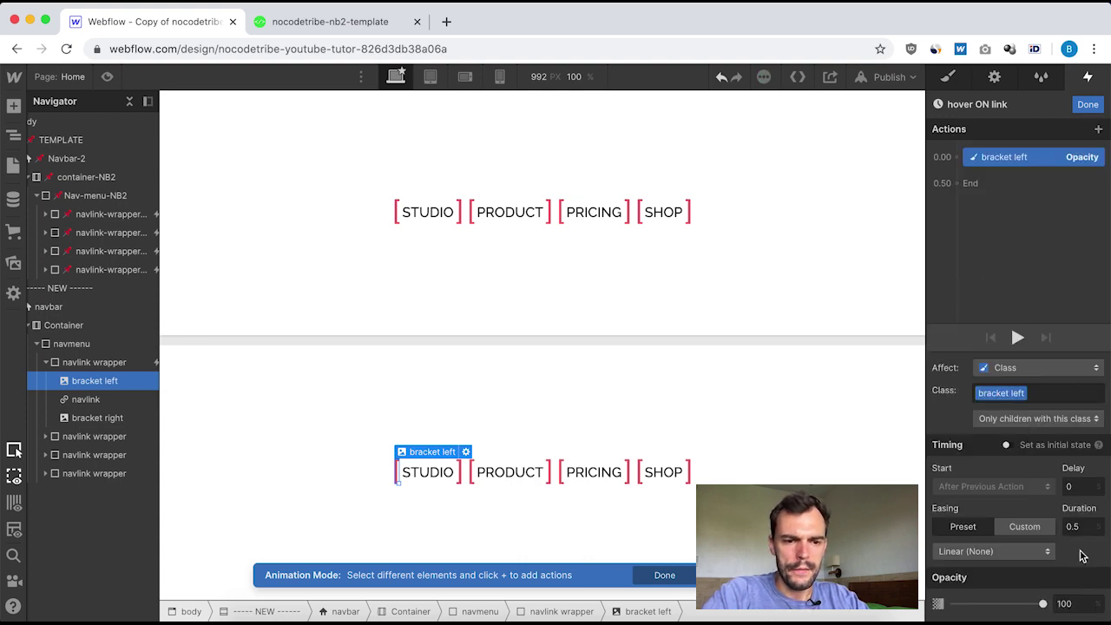
{"action": "left_click", "coordinate": [1068, 603]}
{"action": "type", "text": "0"}
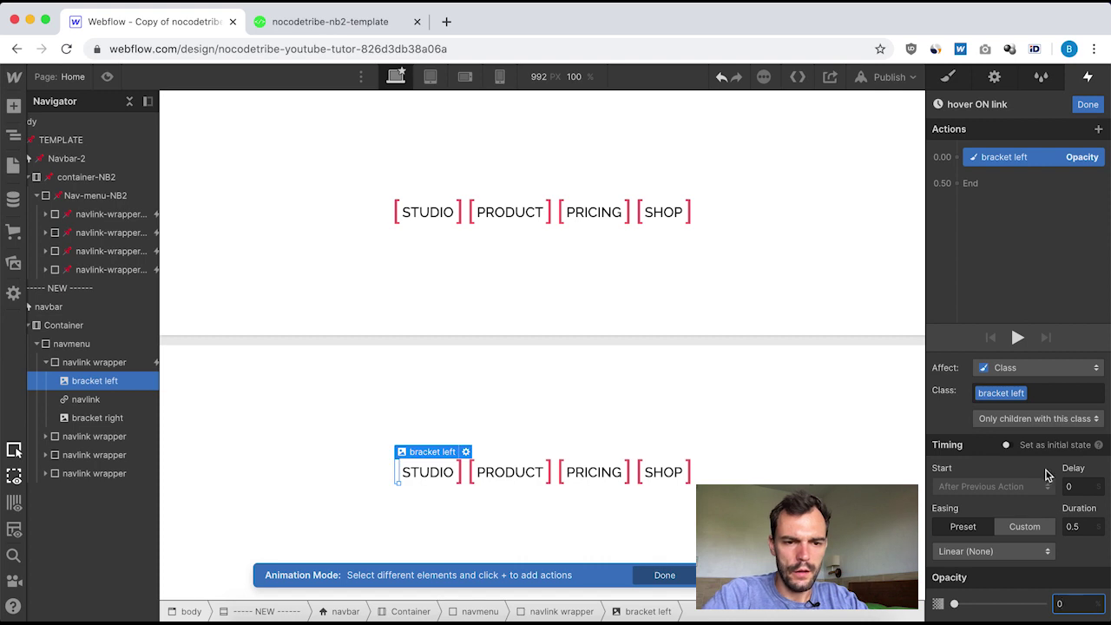
{"action": "left_click", "coordinate": [1007, 446]}
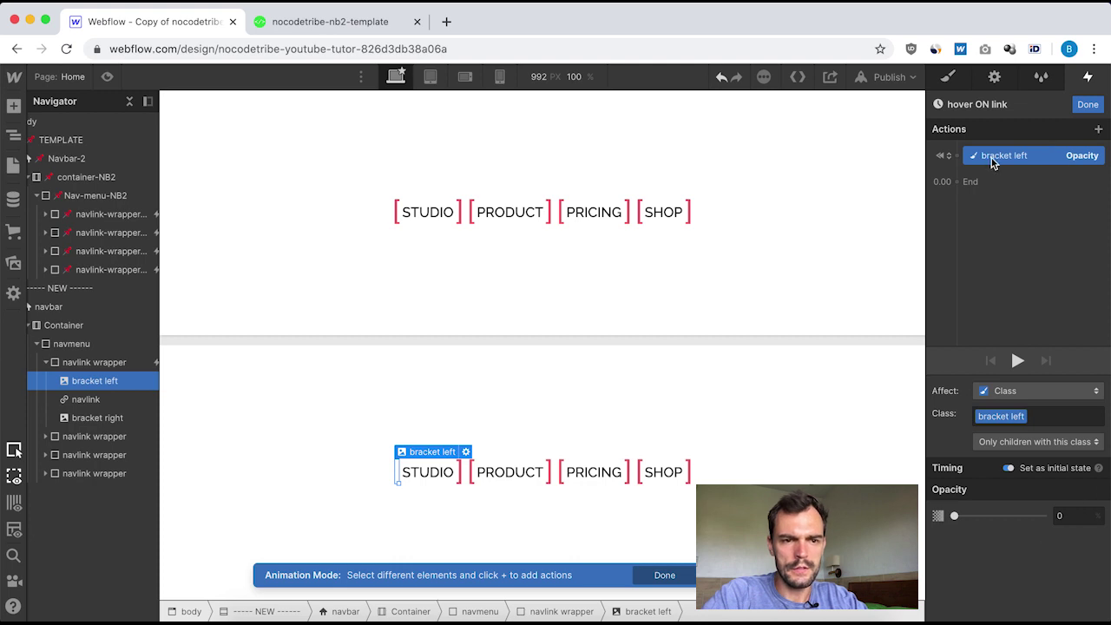
Step: Add an opacity action giving the right bracket an initial opacity of 0
{"action": "left_click", "coordinate": [110, 421]}
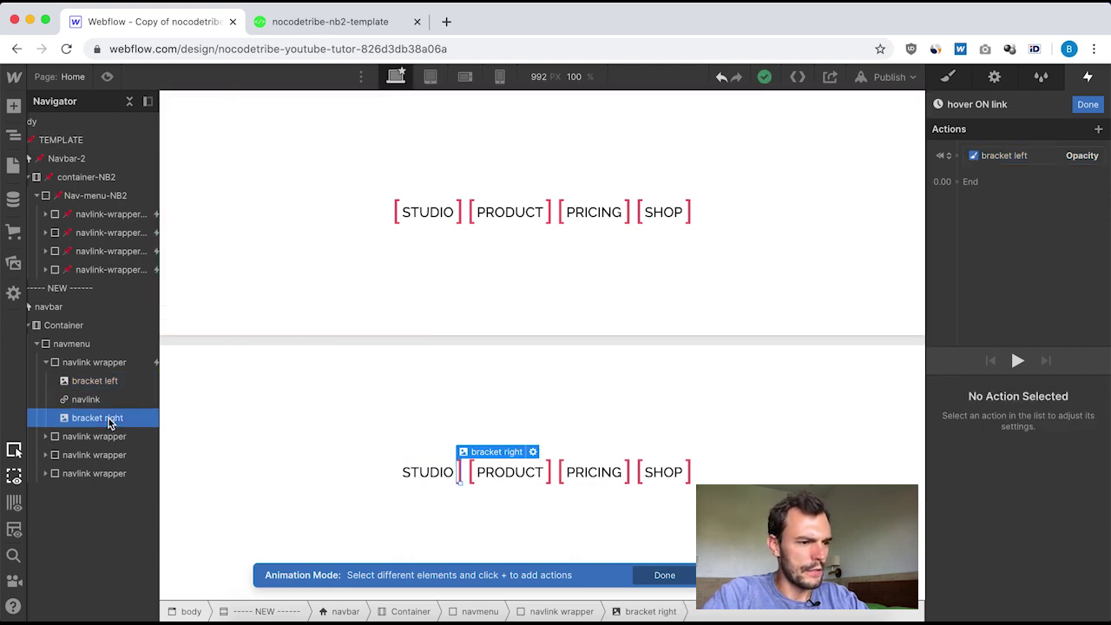
{"action": "left_click", "coordinate": [956, 155]}
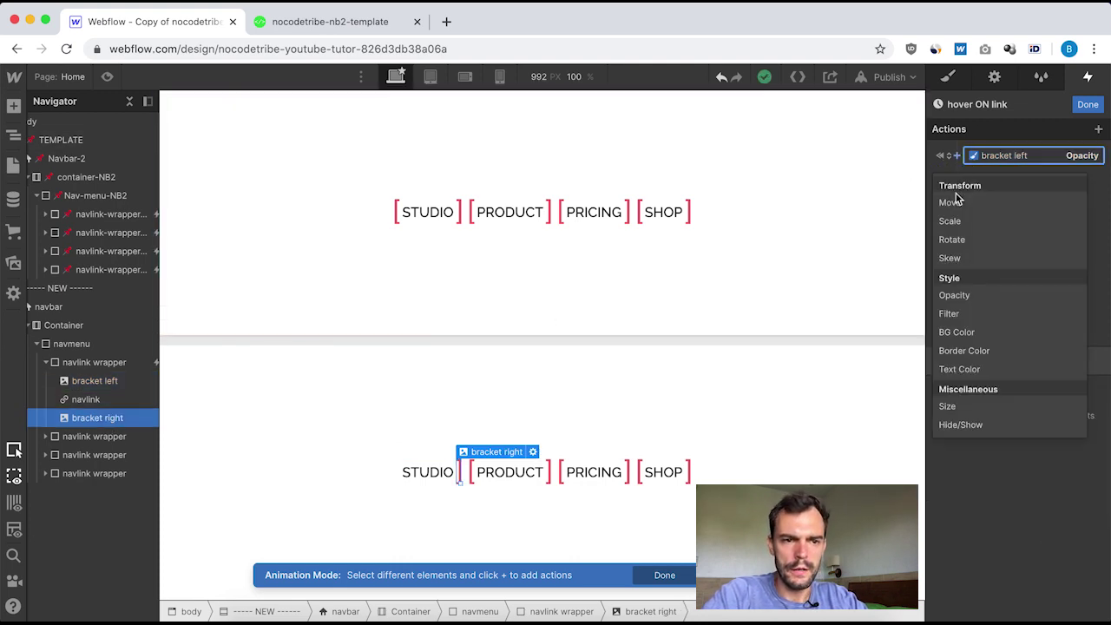
{"action": "left_click", "coordinate": [959, 295]}
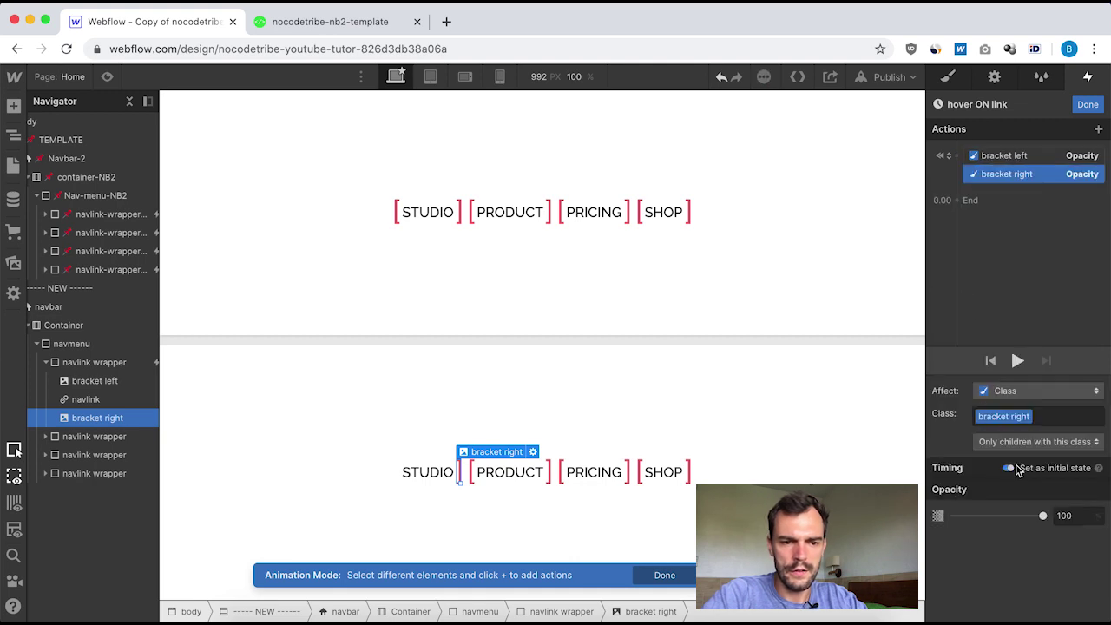
{"action": "double_click", "coordinate": [1063, 513]}
{"action": "type", "text": "0"}
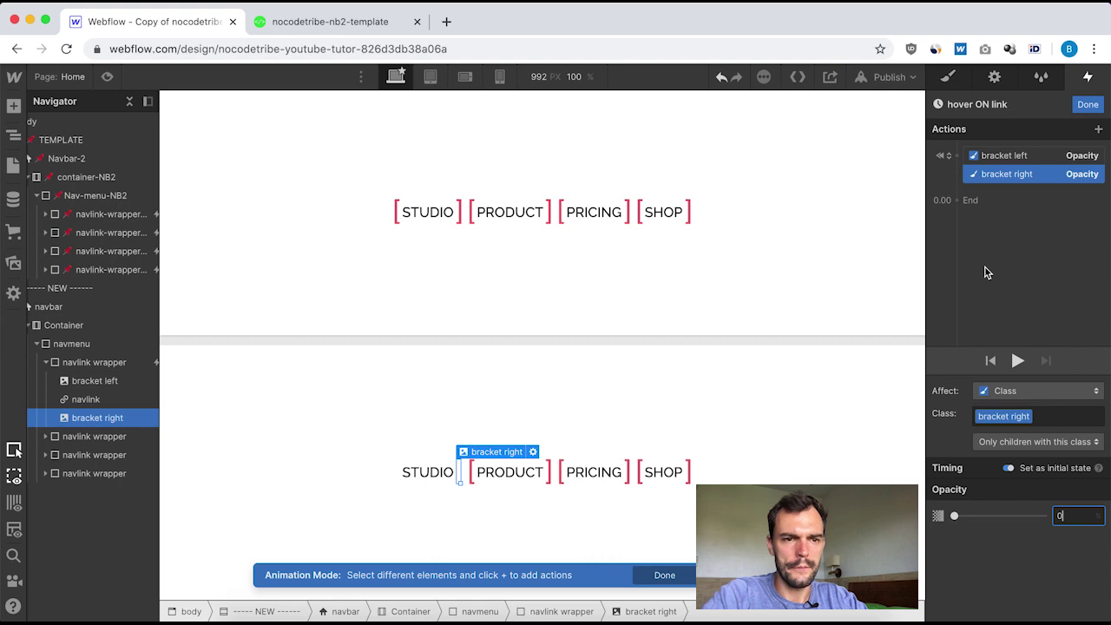
{"action": "left_click", "coordinate": [1087, 104]}
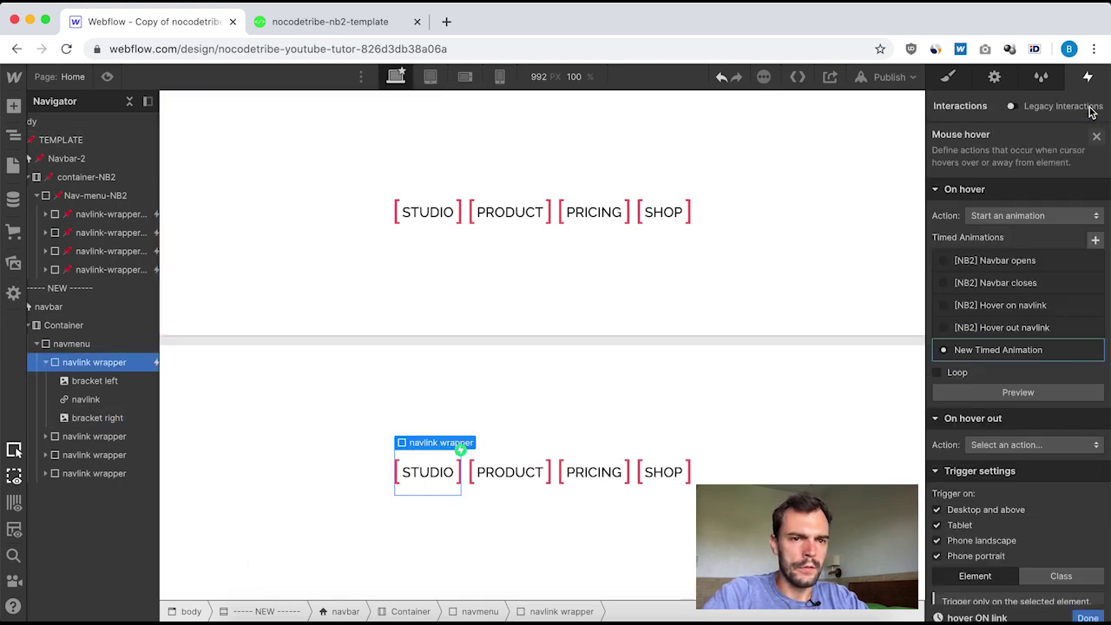
Step: Review the right and left bracket fade-in settings in the template's [NB2] Hover on navlink
{"action": "left_click", "coordinate": [93, 215]}
{"action": "left_click", "coordinate": [978, 208]}
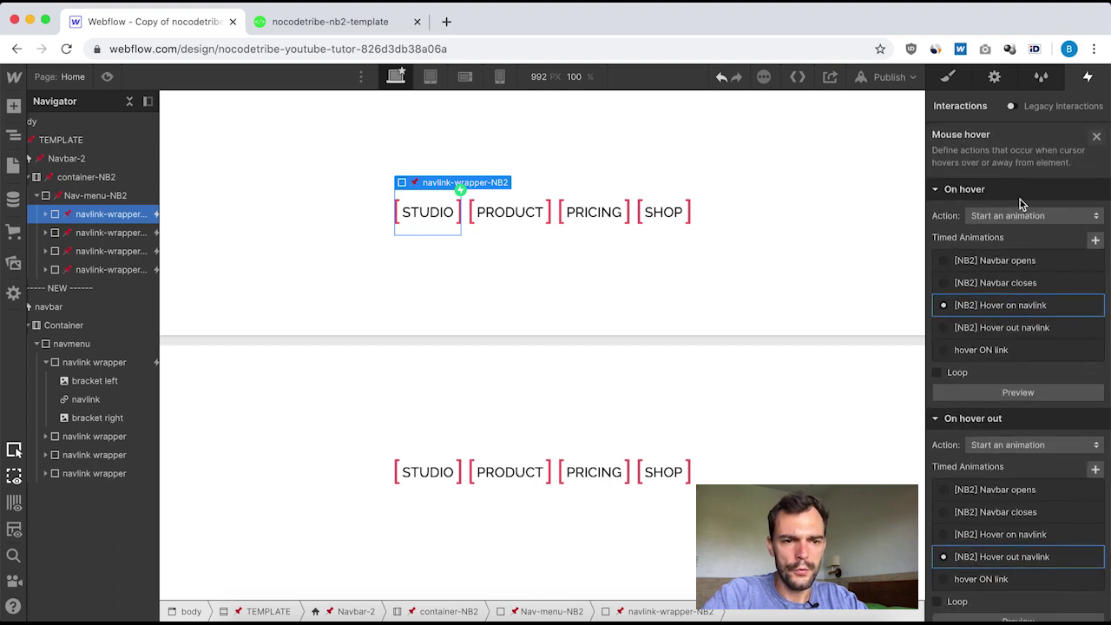
{"action": "left_click", "coordinate": [1014, 303]}
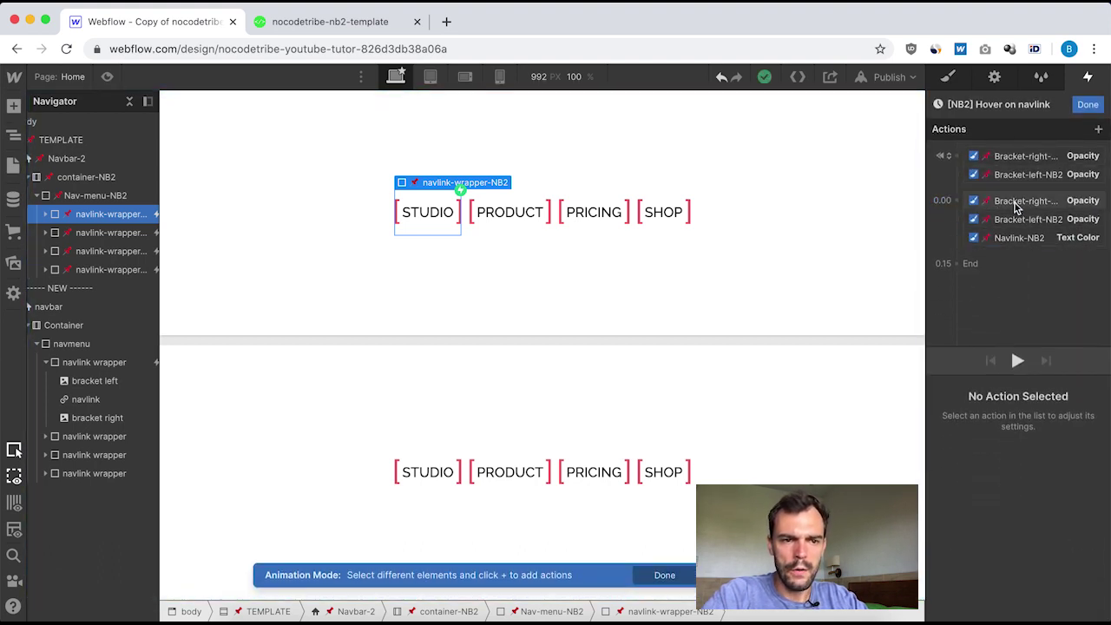
{"action": "left_click", "coordinate": [984, 204]}
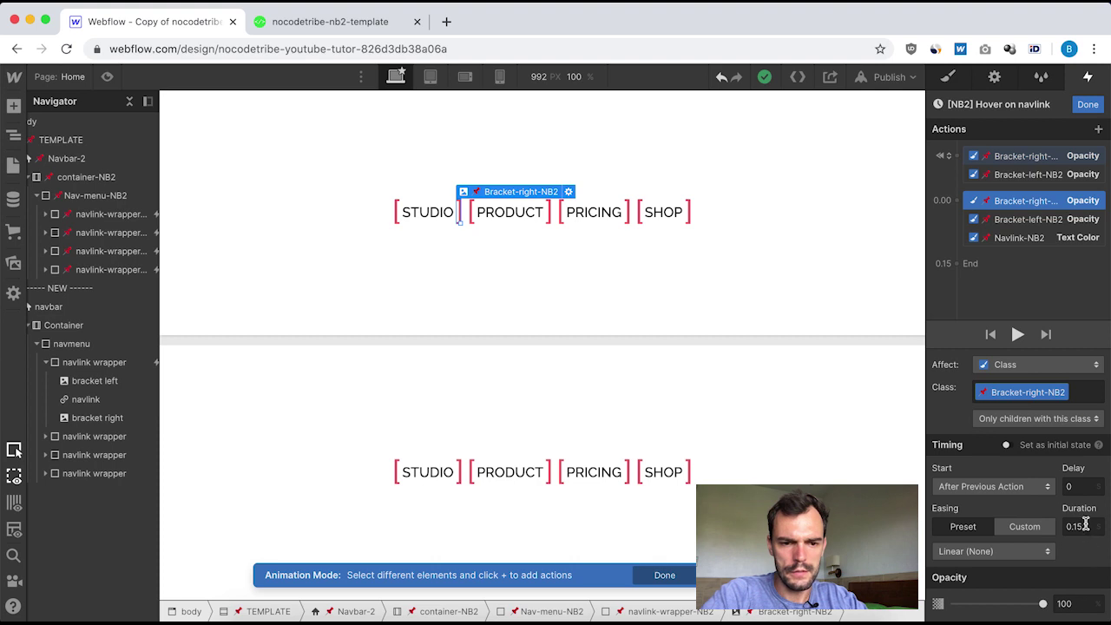
{"action": "left_click", "coordinate": [1026, 220]}
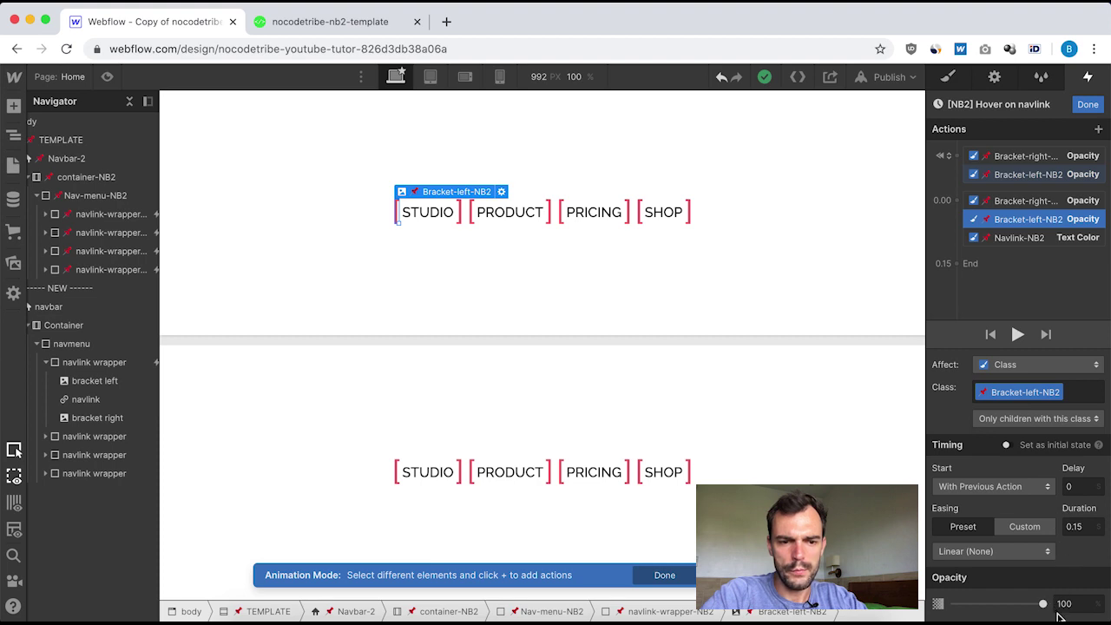
{"action": "left_click", "coordinate": [1088, 105]}
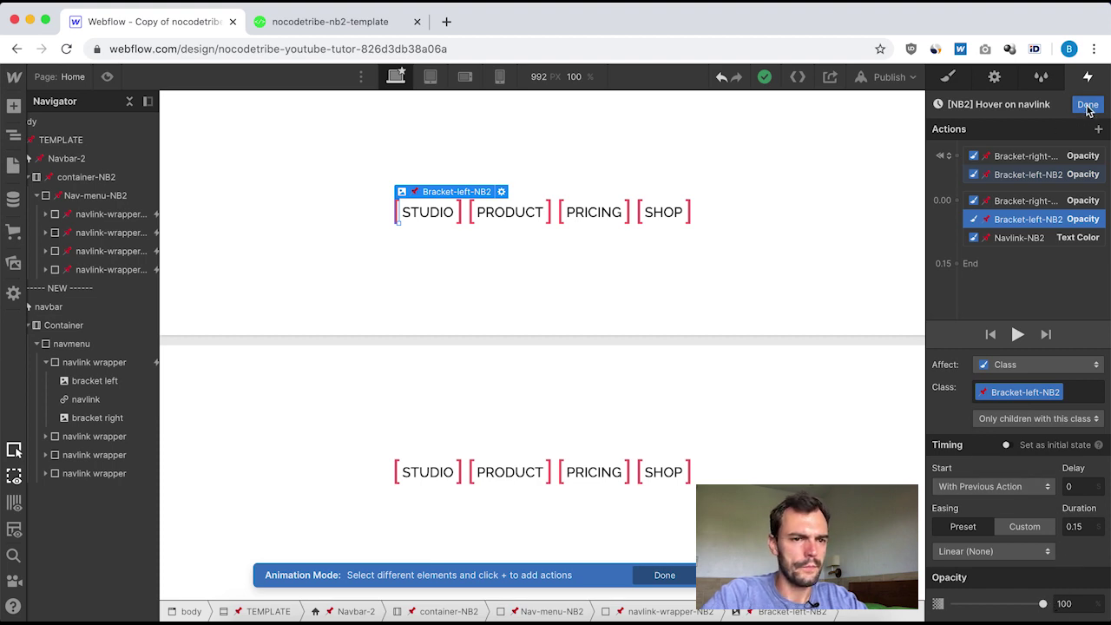
Step: Open the new STUDIO wrapper's hover ON link animation for editing
{"action": "left_click", "coordinate": [95, 362]}
{"action": "left_click", "coordinate": [964, 167]}
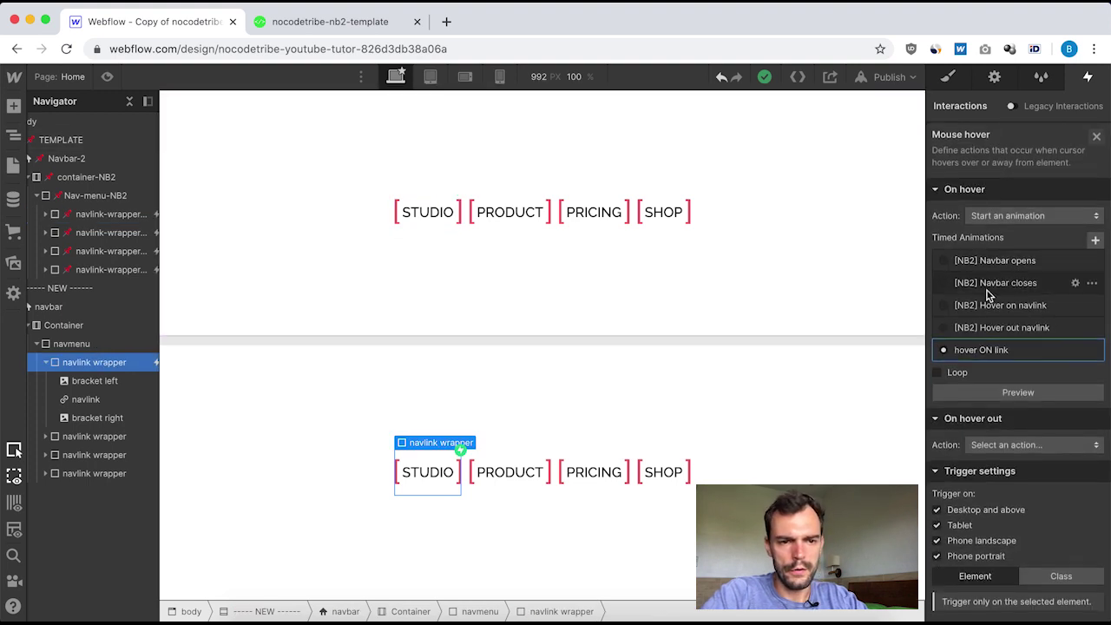
{"action": "left_click", "coordinate": [989, 349]}
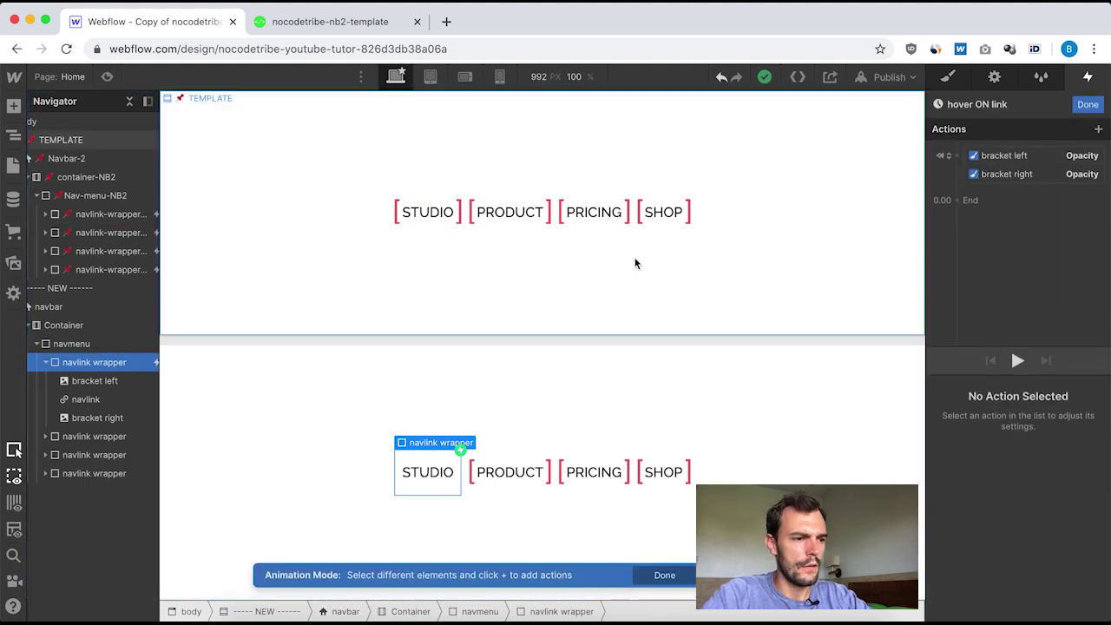
Step: Add an opacity action fading the left bracket to 100 over 0.15 seconds
{"action": "left_click", "coordinate": [103, 383]}
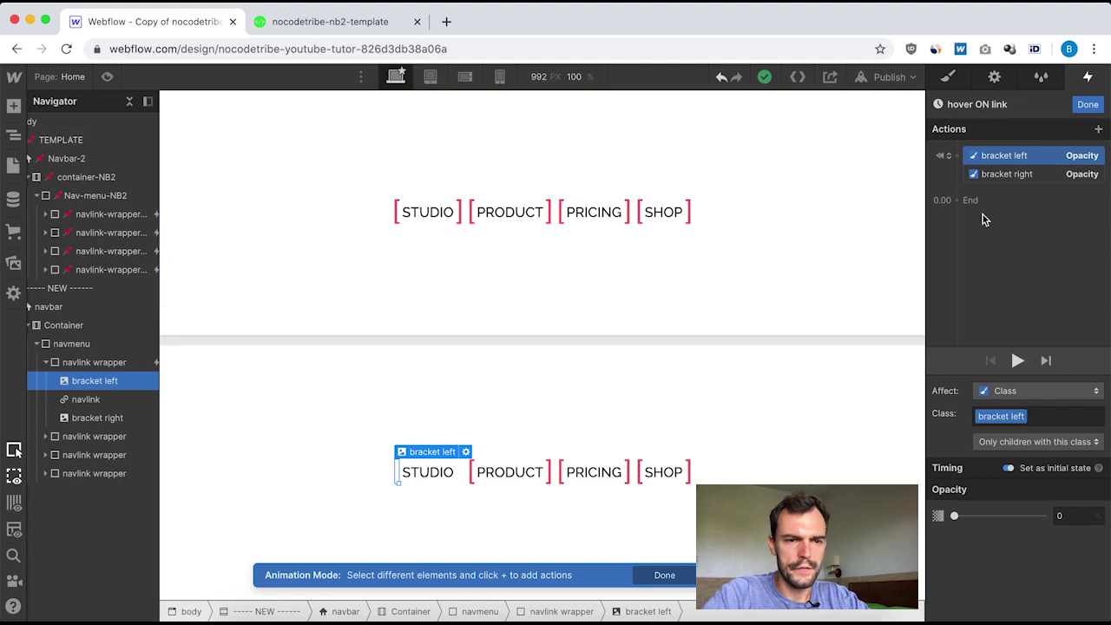
{"action": "left_click", "coordinate": [958, 188]}
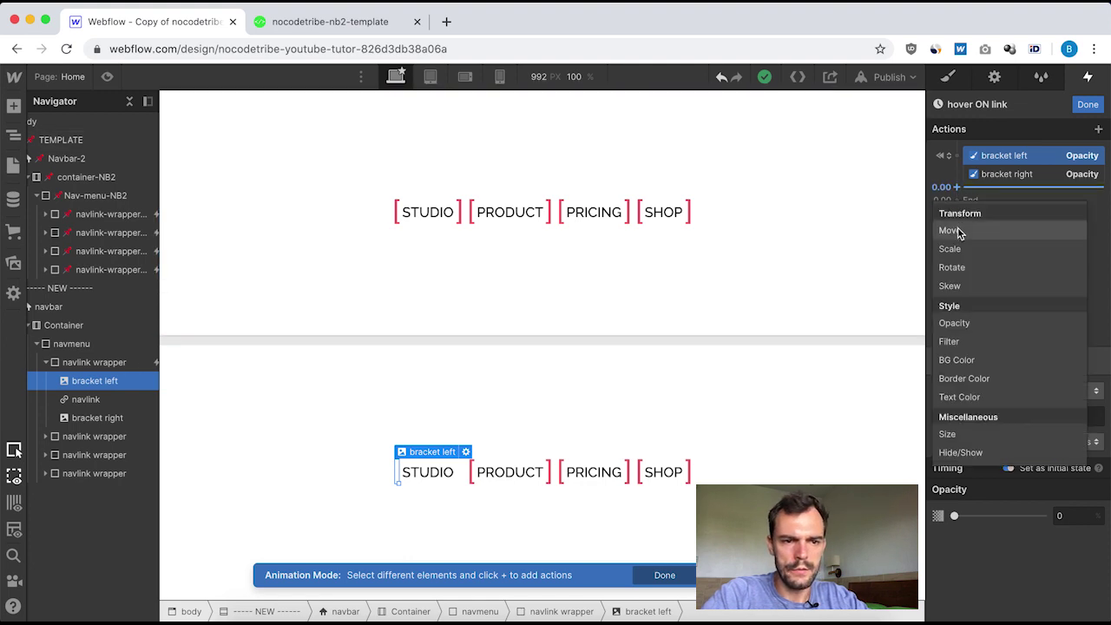
{"action": "left_click", "coordinate": [955, 322]}
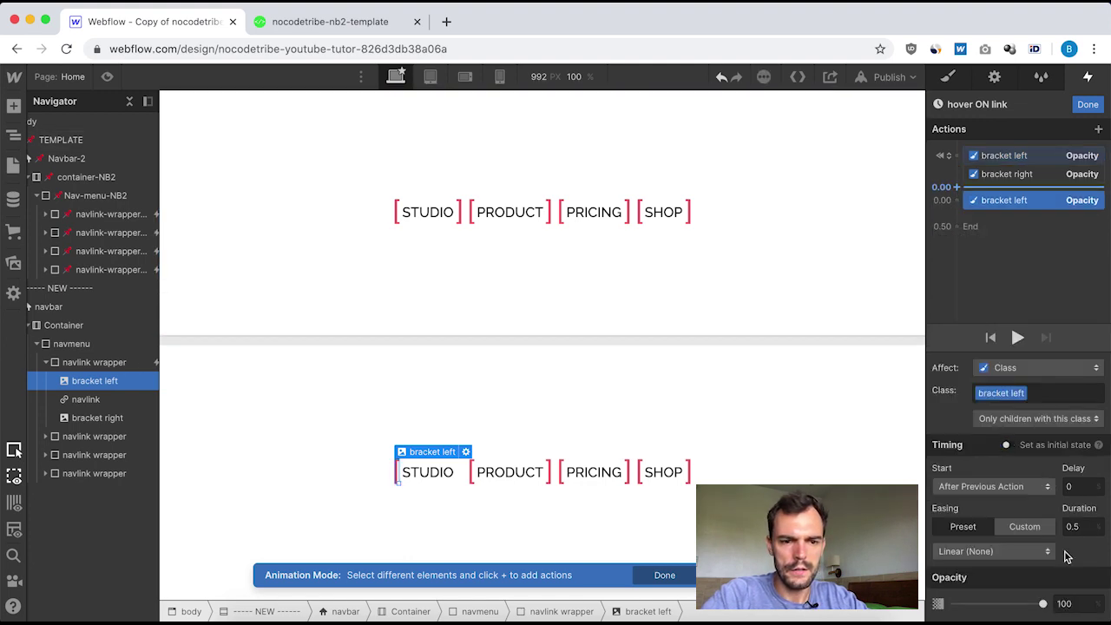
{"action": "left_click", "coordinate": [1066, 605]}
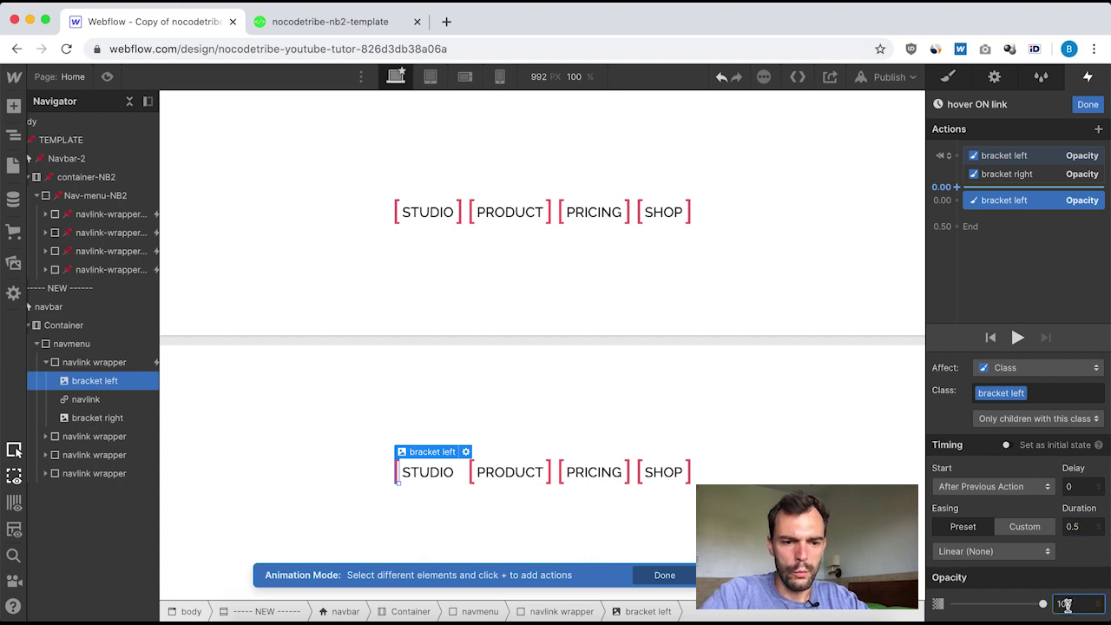
{"action": "left_click", "coordinate": [1081, 525]}
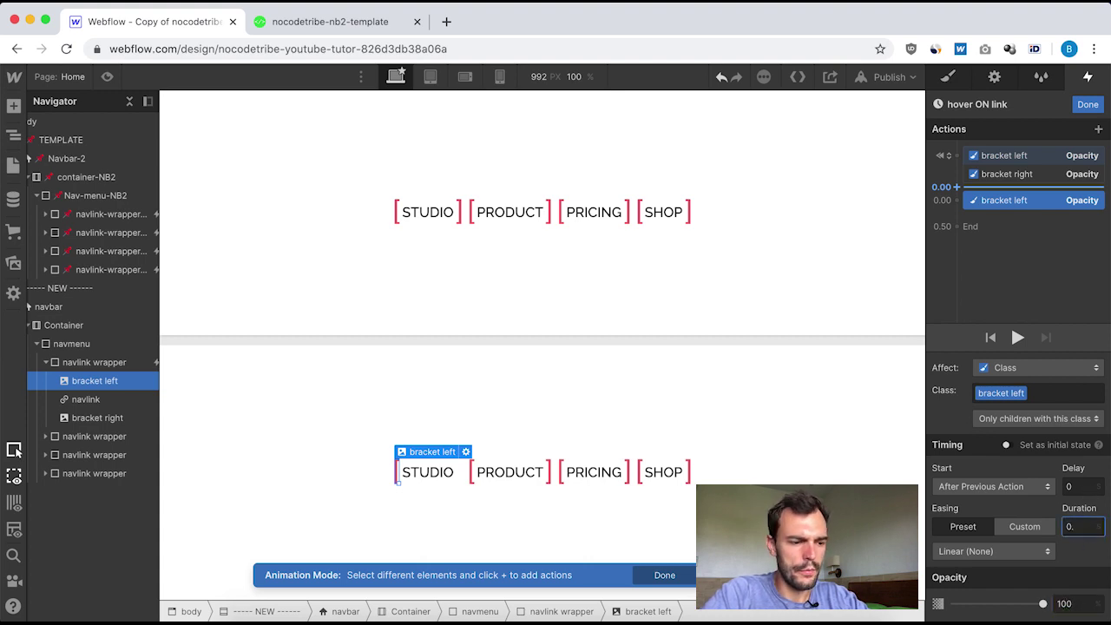
Step: Add a matching 0.15-second opacity fade for the right bracket and finish the hover ON link animation
{"action": "left_click_drag", "start_coordinate": [998, 200], "coordinate": [1007, 177]}
{"action": "left_click", "coordinate": [997, 175]}
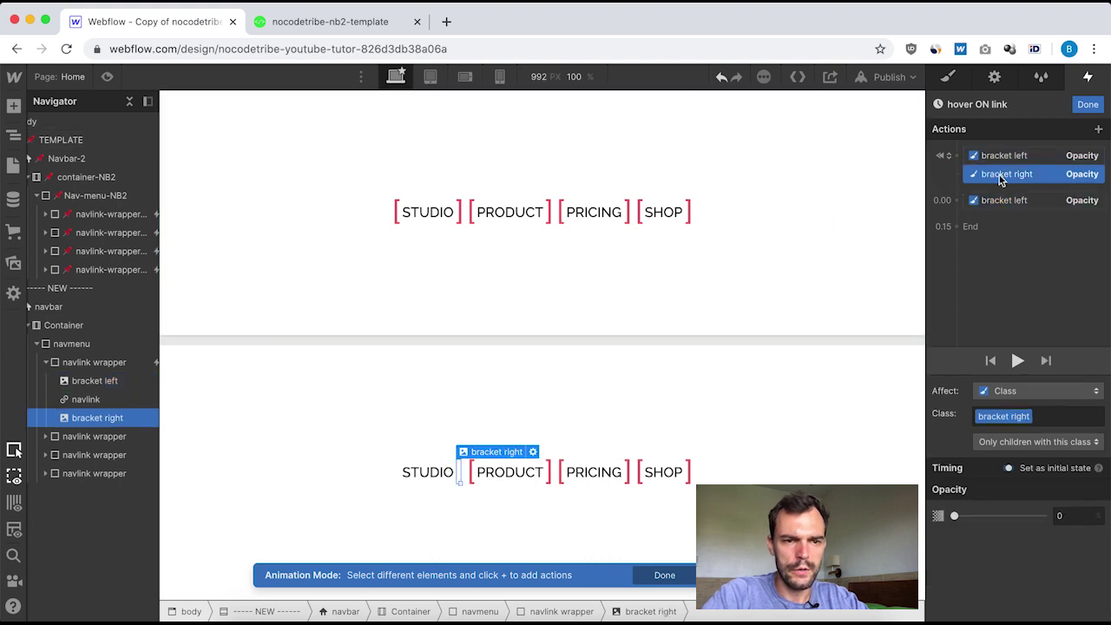
{"action": "left_click", "coordinate": [957, 201]}
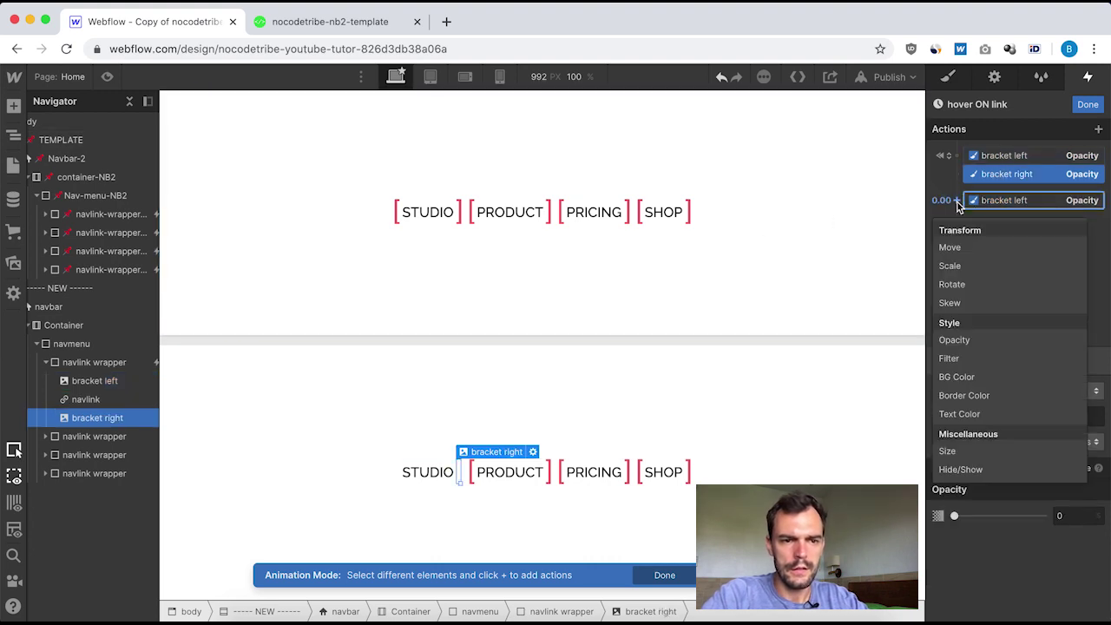
{"action": "left_click", "coordinate": [976, 340]}
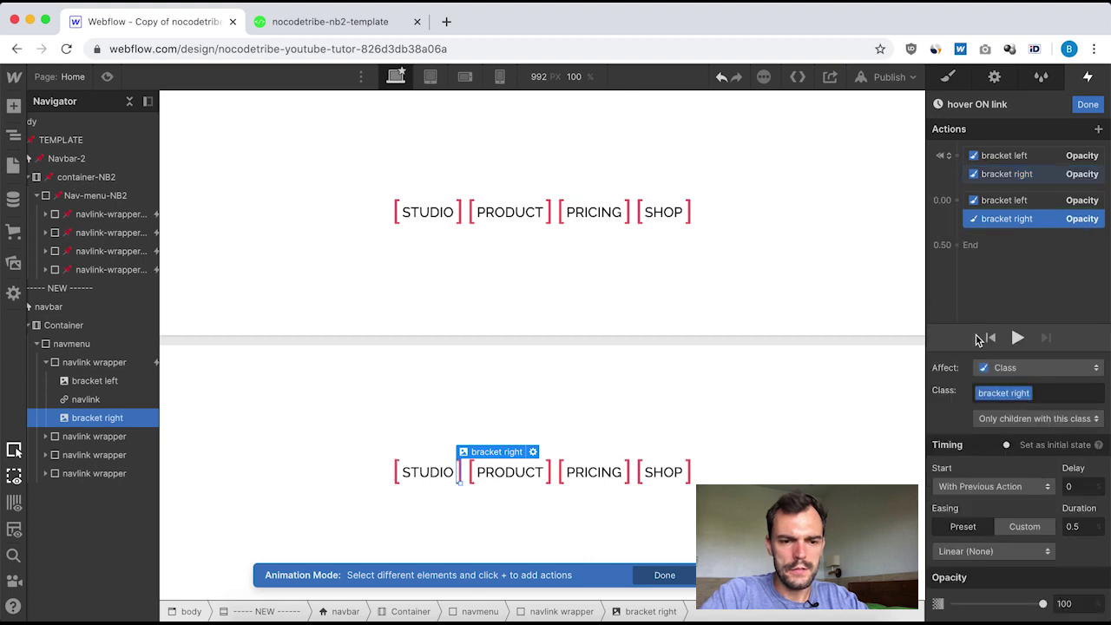
{"action": "left_click", "coordinate": [1082, 526]}
{"action": "type", "text": "0."}
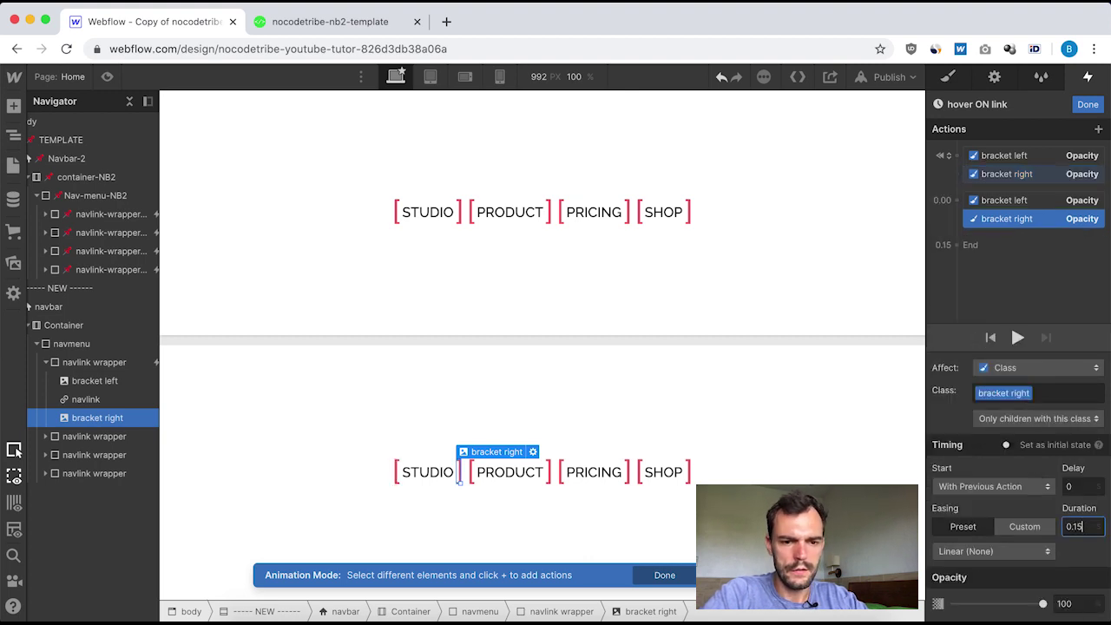
{"action": "left_click", "coordinate": [1087, 105]}
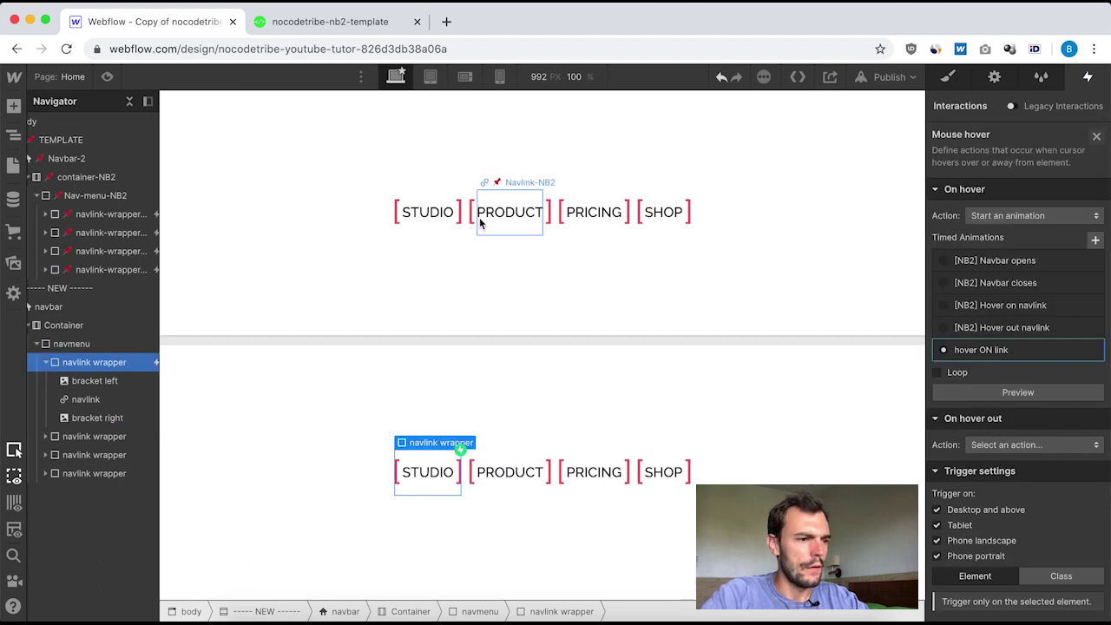
Step: Read the #f65a58 text colour from the template's [NB2] Hover on navlink animation, then reselect the new link wrapper
{"action": "left_click", "coordinate": [87, 213]}
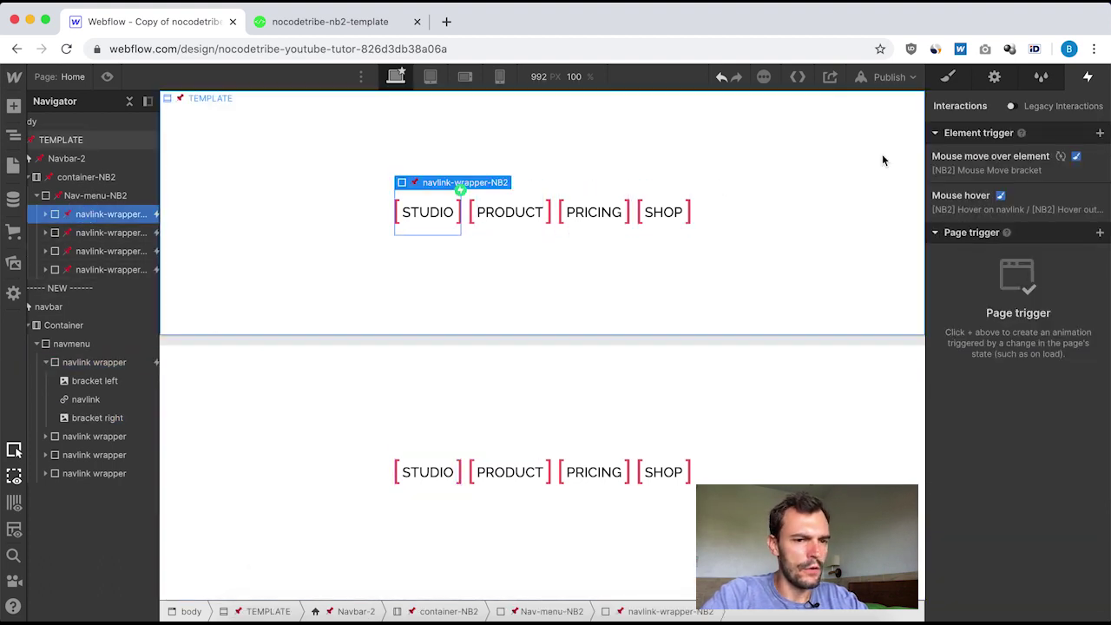
{"action": "left_click", "coordinate": [981, 201]}
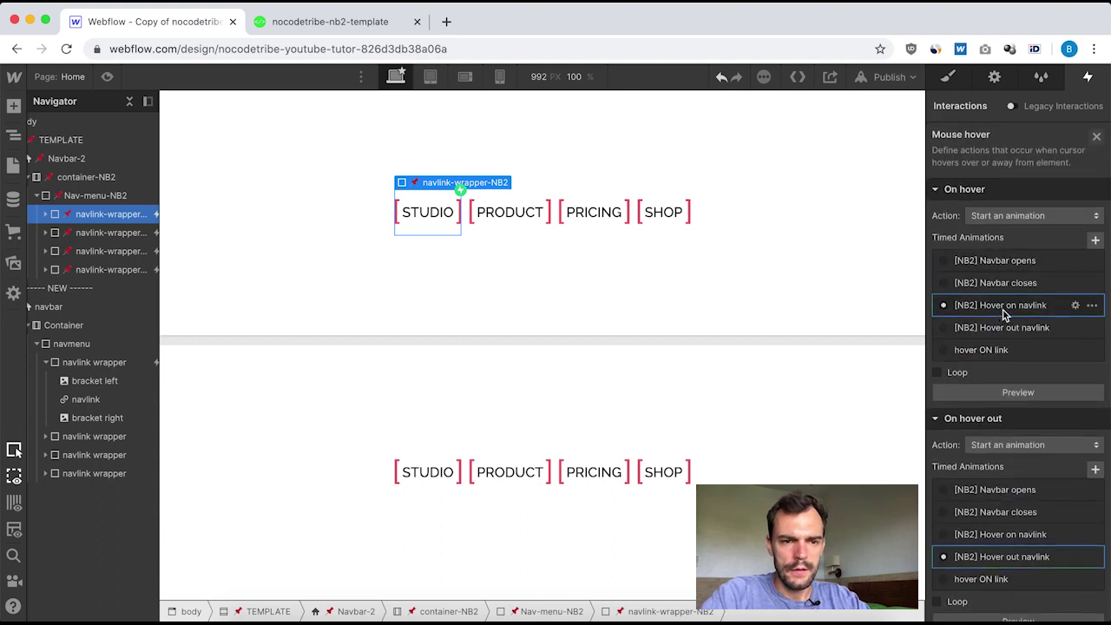
{"action": "left_click", "coordinate": [987, 300]}
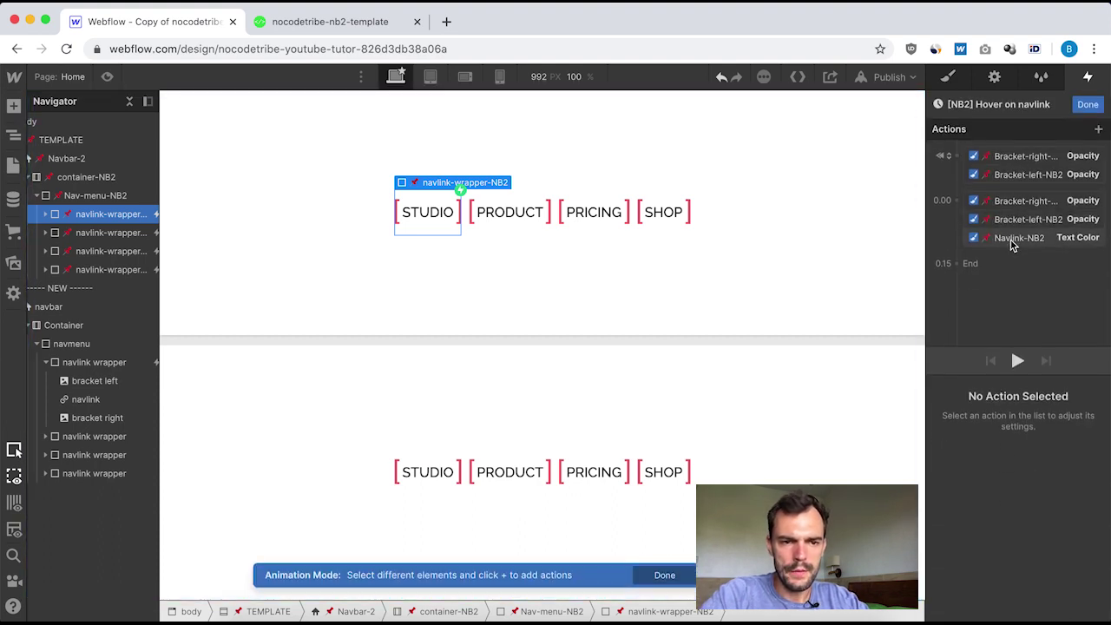
{"action": "left_click", "coordinate": [1024, 237]}
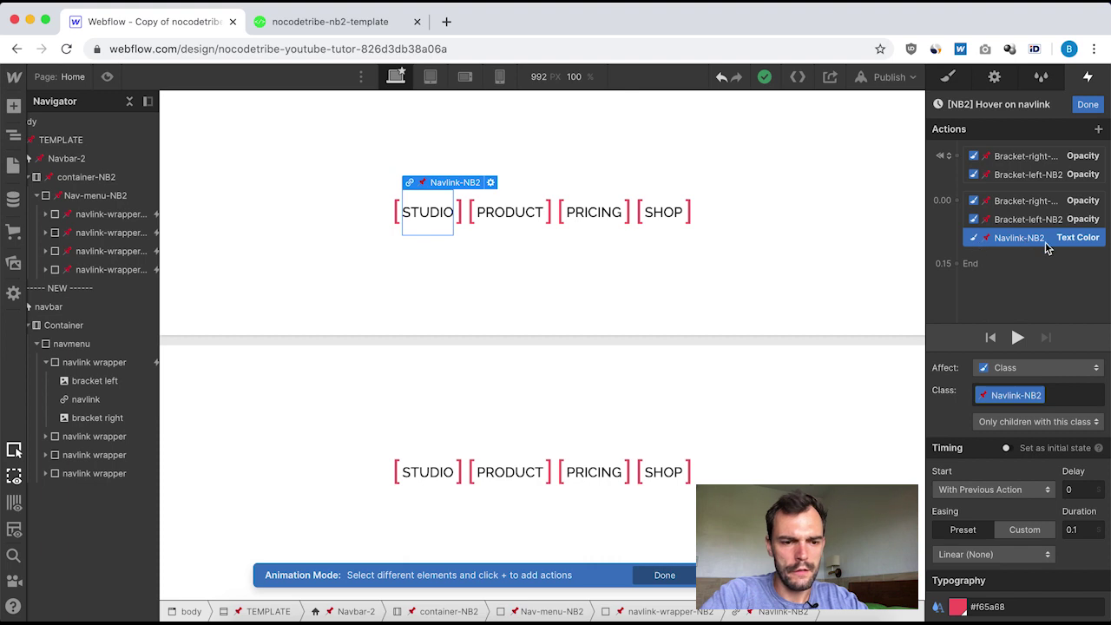
{"action": "left_click", "coordinate": [996, 609]}
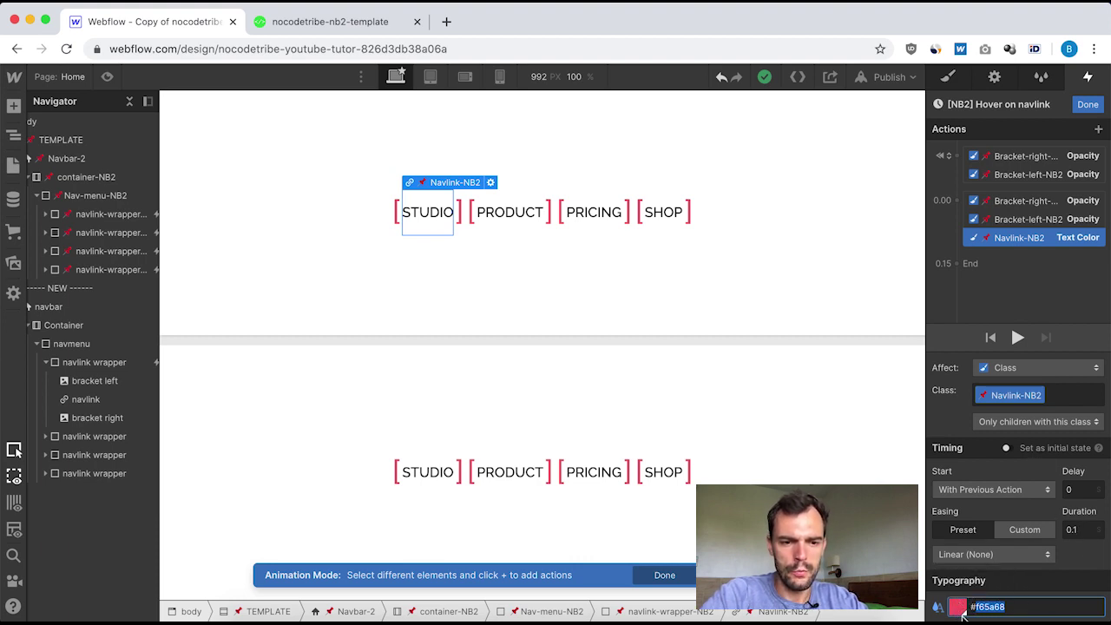
{"action": "left_click", "coordinate": [1087, 104]}
{"action": "left_click", "coordinate": [93, 363]}
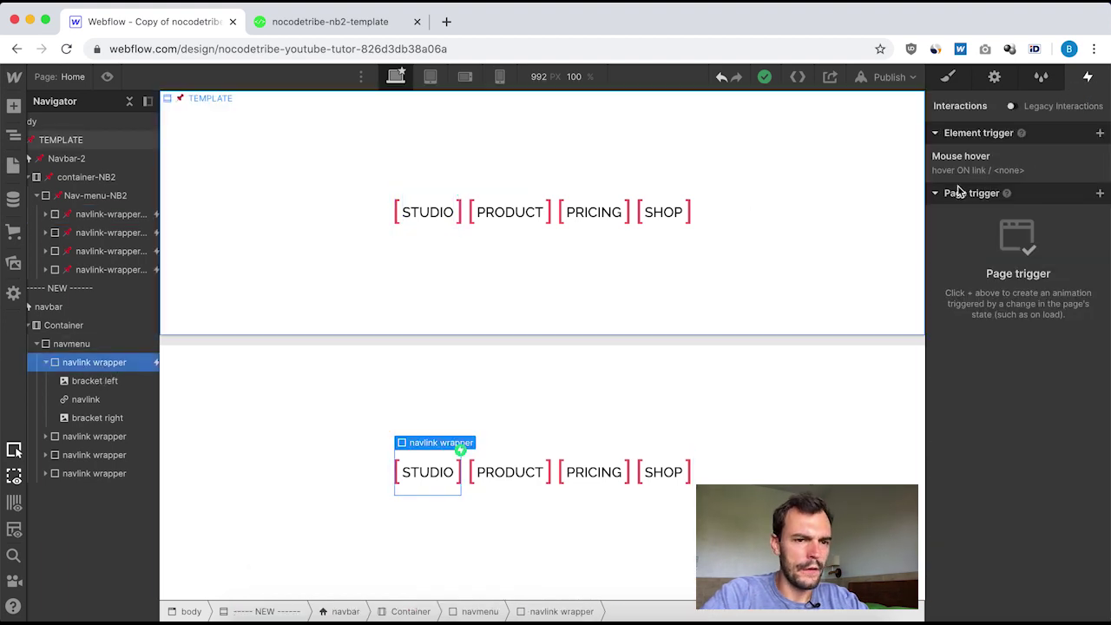
Step: Add a 0.1-second Text Color action turning the STUDIO link #f65a68 to hover ON link
{"action": "left_click", "coordinate": [989, 159]}
{"action": "left_click", "coordinate": [980, 349]}
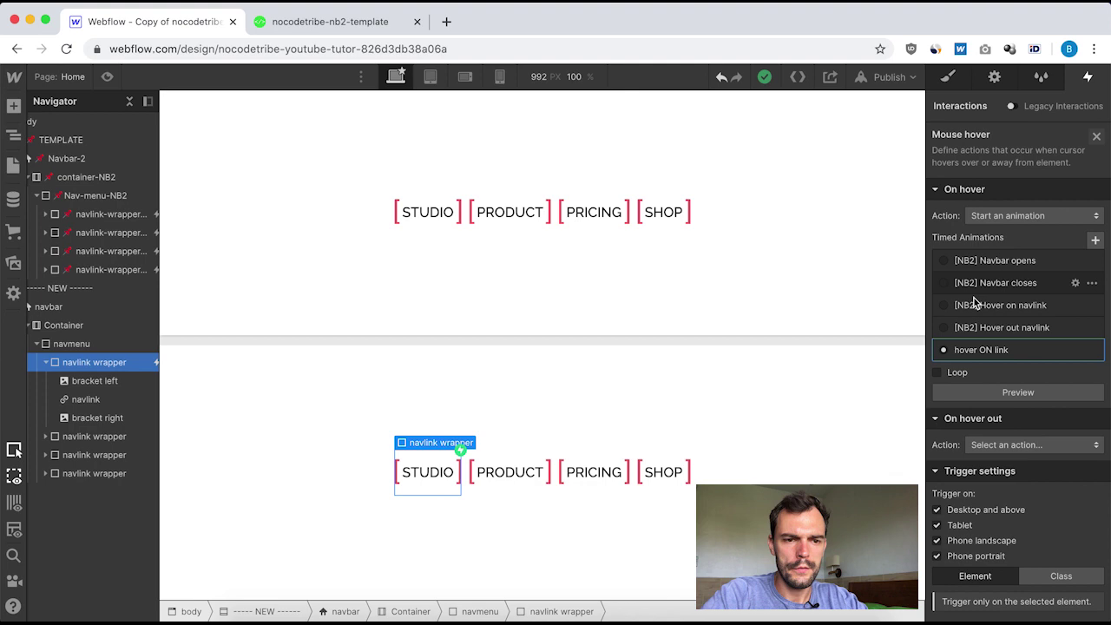
{"action": "left_click", "coordinate": [982, 349]}
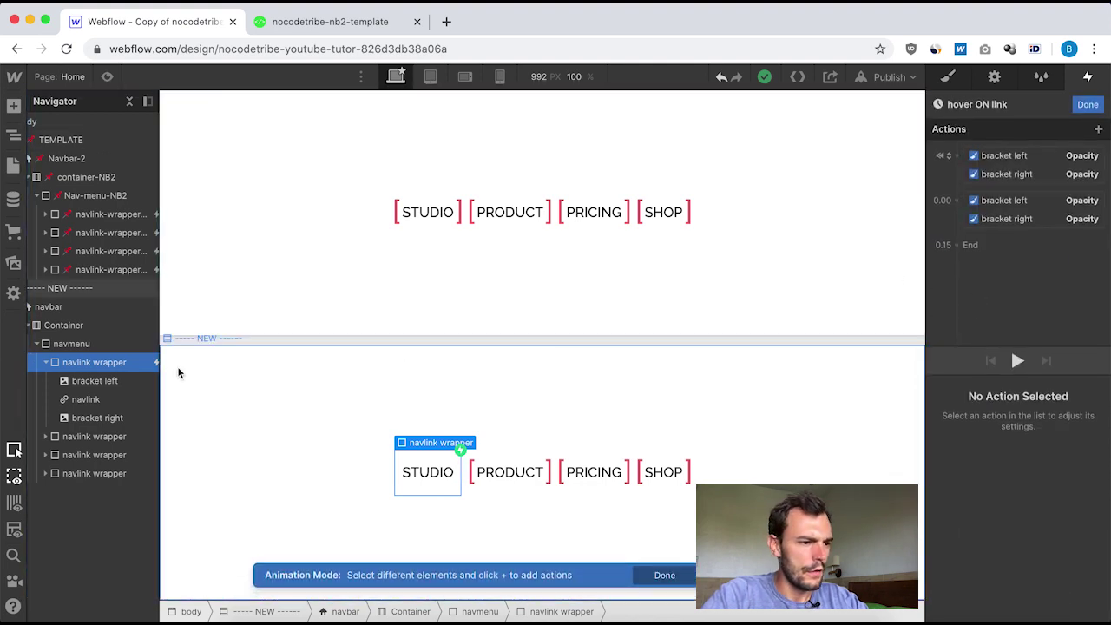
{"action": "left_click", "coordinate": [87, 400]}
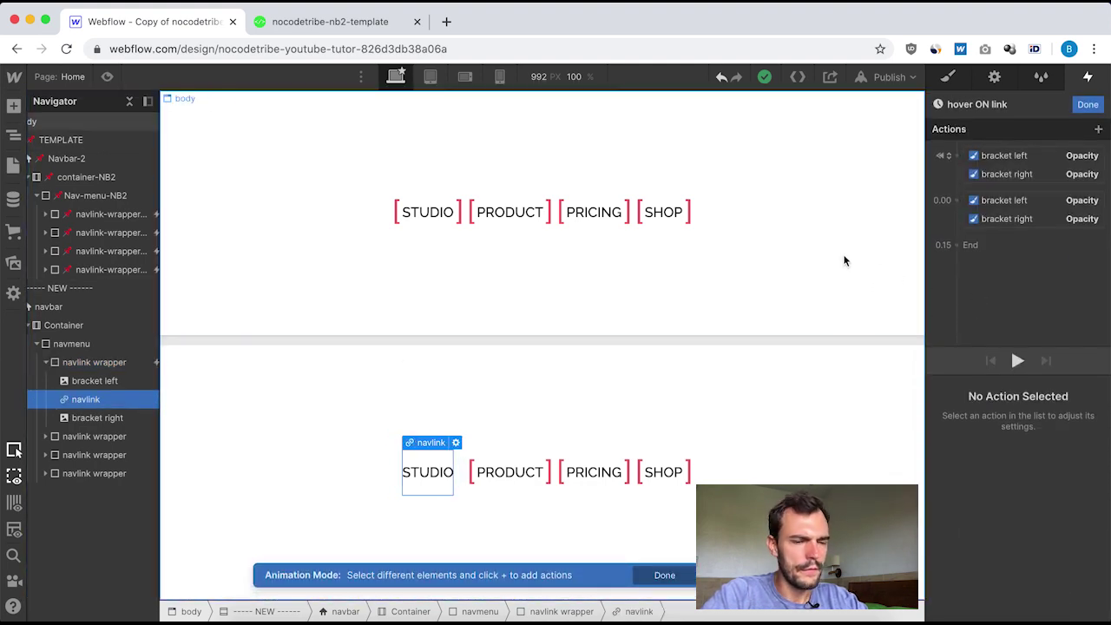
{"action": "left_click", "coordinate": [959, 200]}
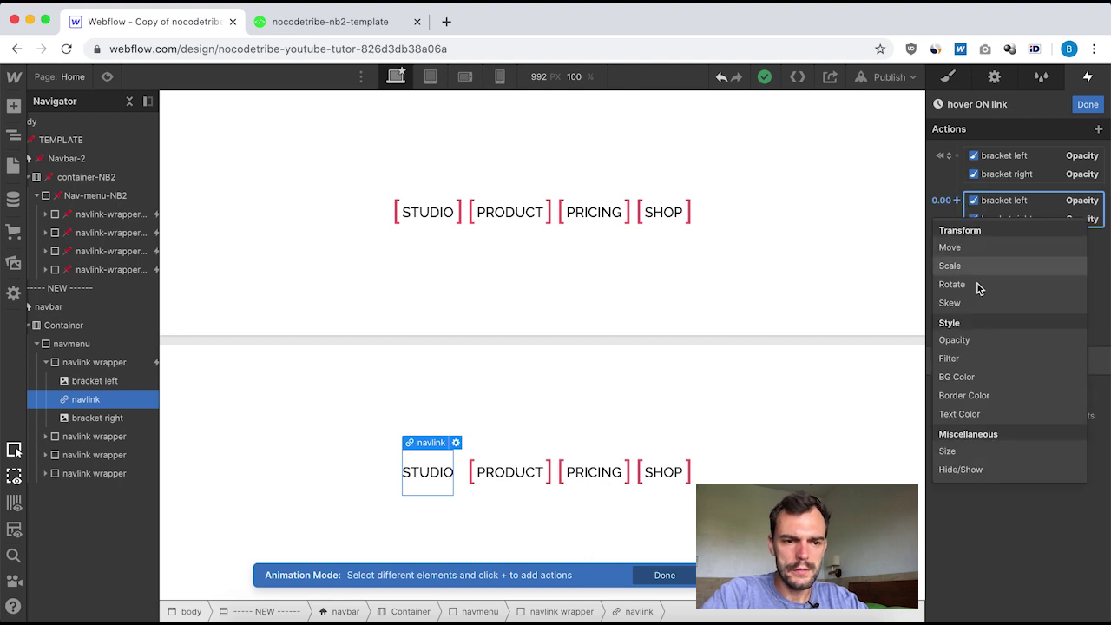
{"action": "left_click", "coordinate": [959, 414]}
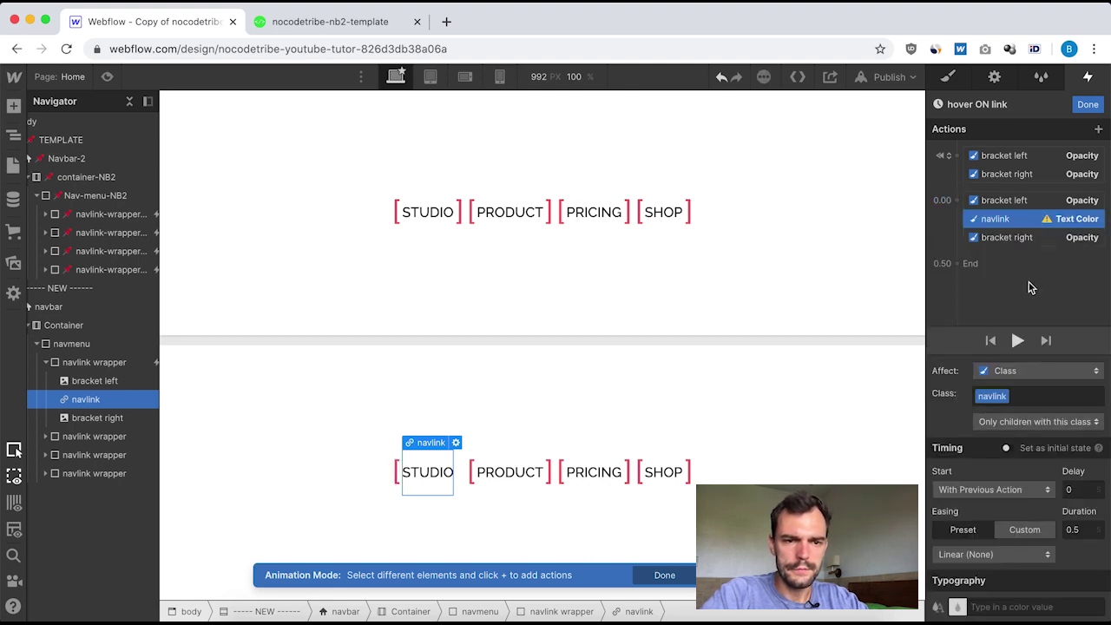
{"action": "left_click", "coordinate": [1082, 533]}
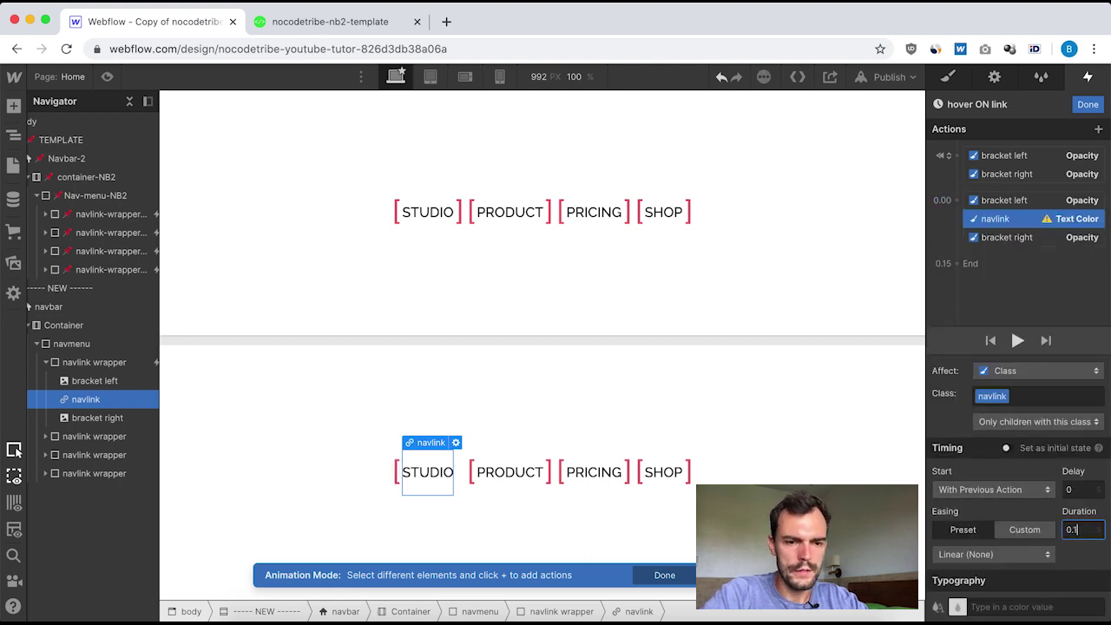
{"action": "left_click", "coordinate": [991, 605]}
{"action": "type", "text": "#f65a68"}
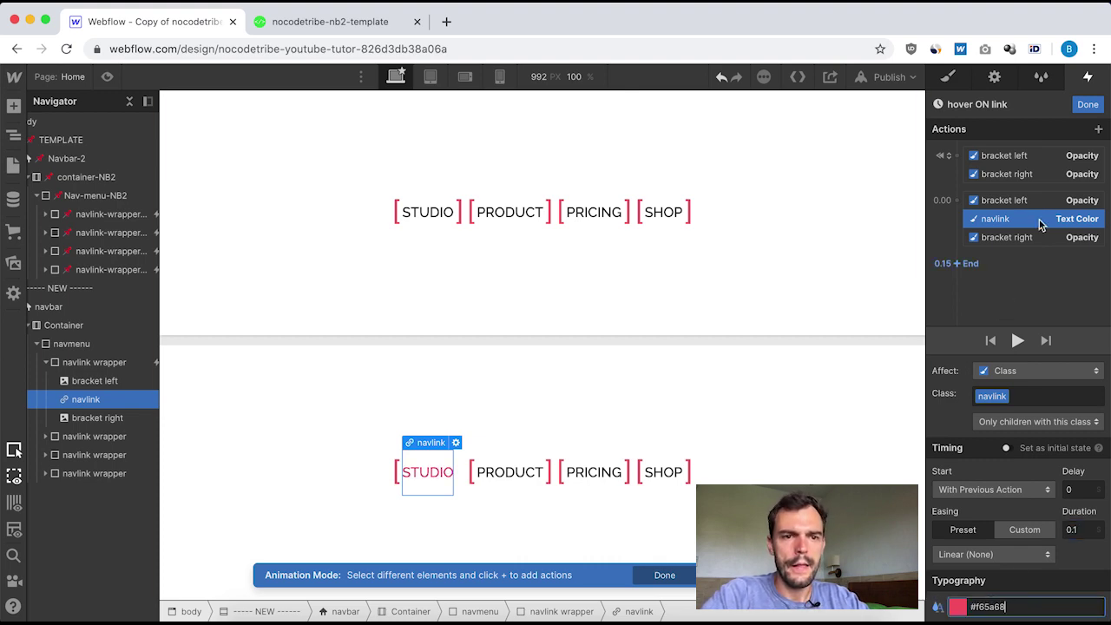
{"action": "left_click", "coordinate": [1087, 104]}
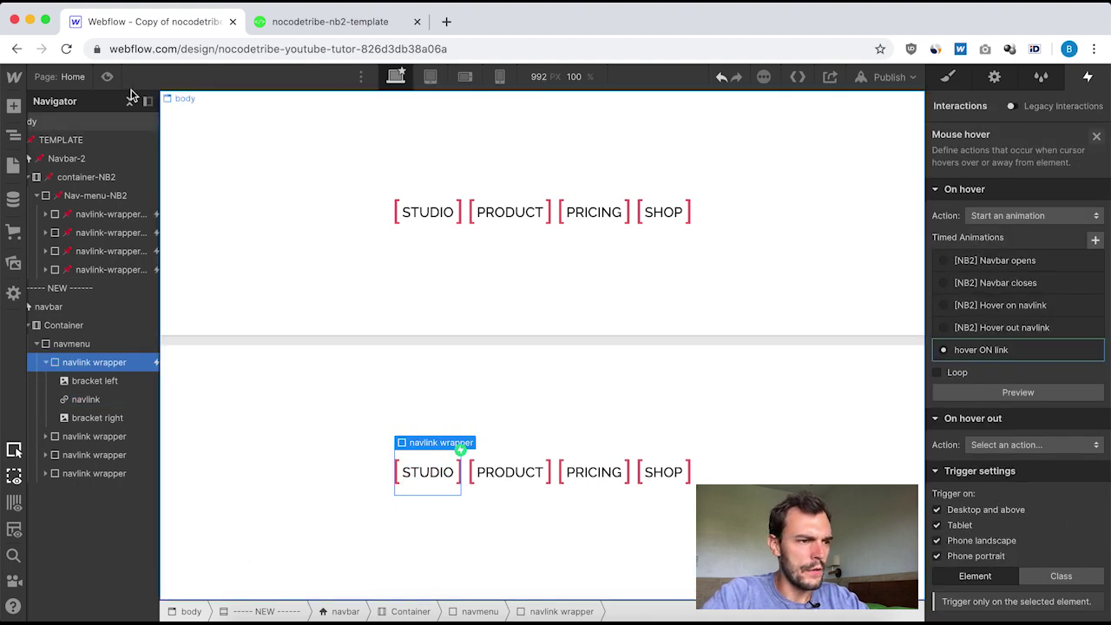
{"action": "left_click", "coordinate": [107, 77]}
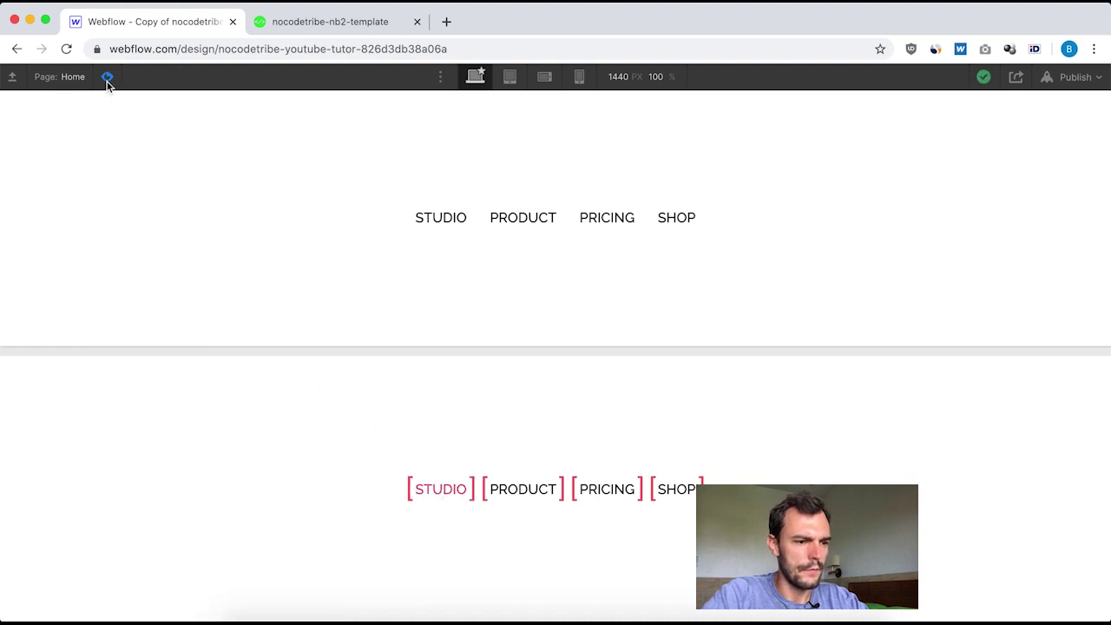
{"action": "left_click", "coordinate": [107, 77]}
{"action": "key", "text": "super+shift+p"}
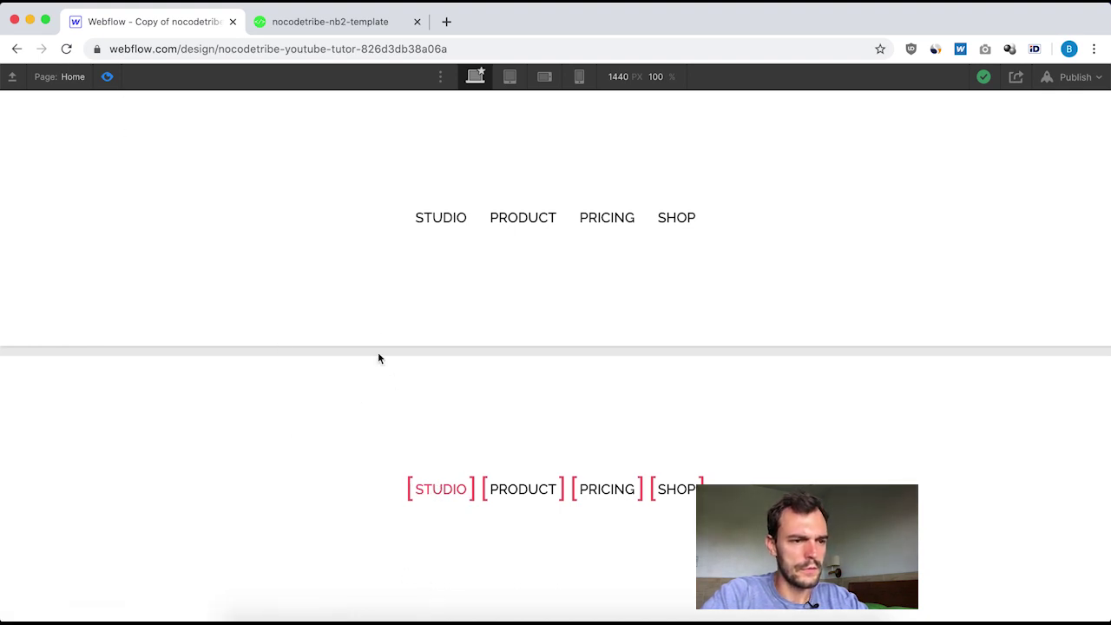
{"action": "left_click", "coordinate": [107, 77]}
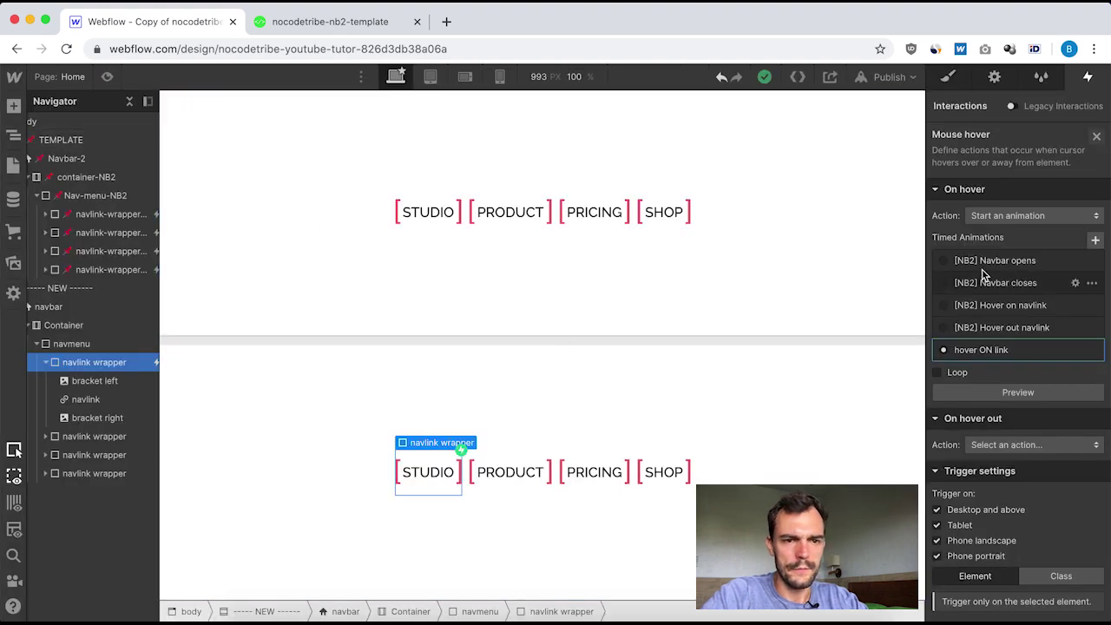
{"action": "left_click", "coordinate": [1097, 138]}
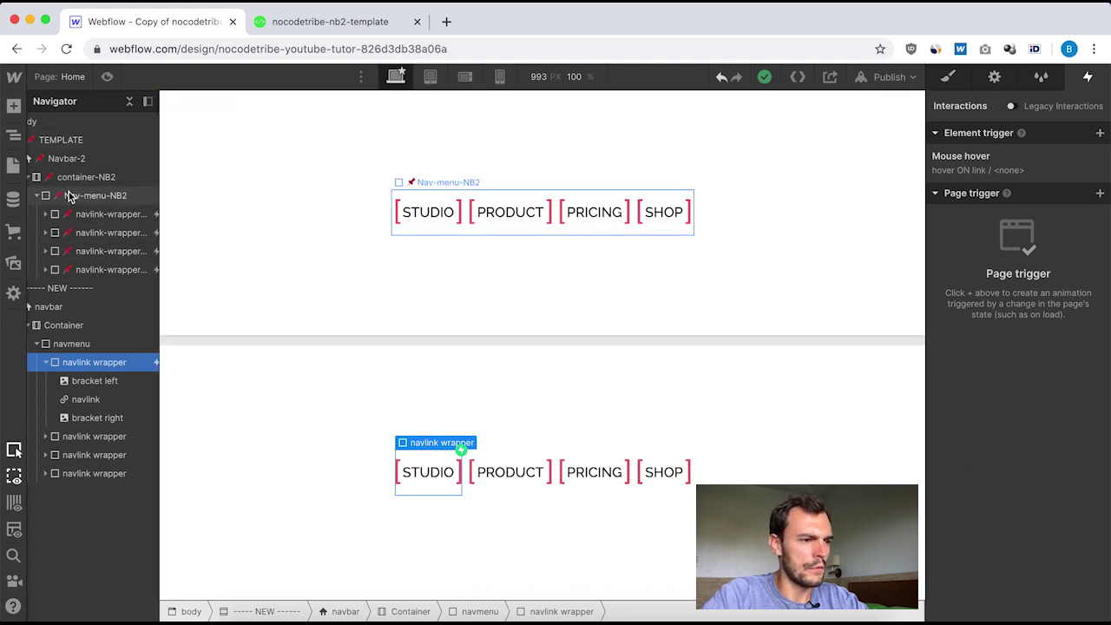
{"action": "left_click", "coordinate": [84, 215]}
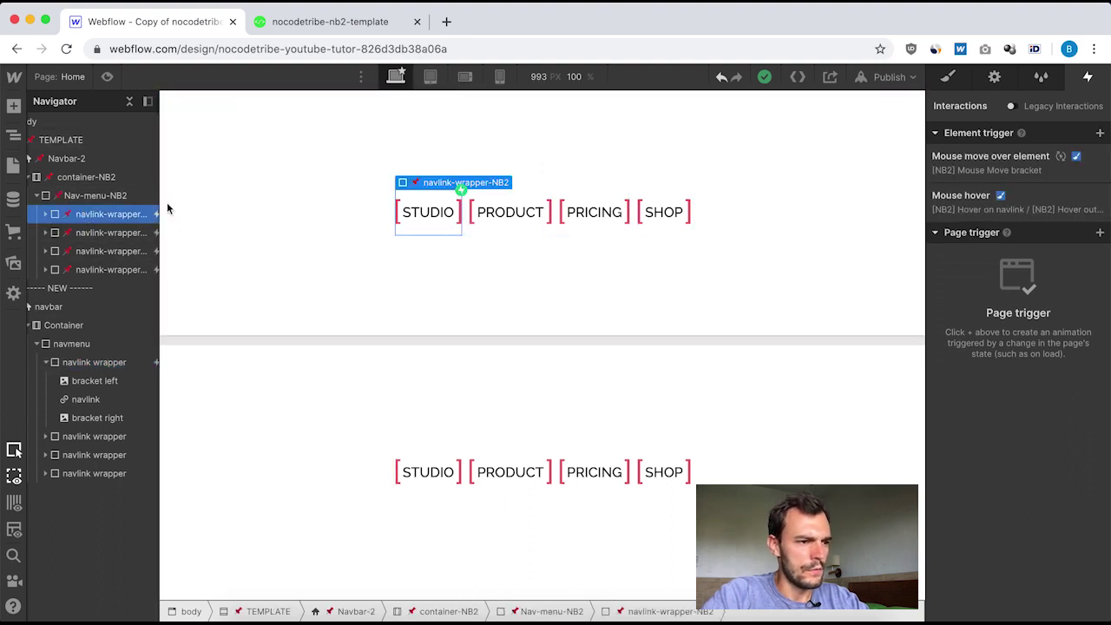
{"action": "left_click", "coordinate": [963, 211]}
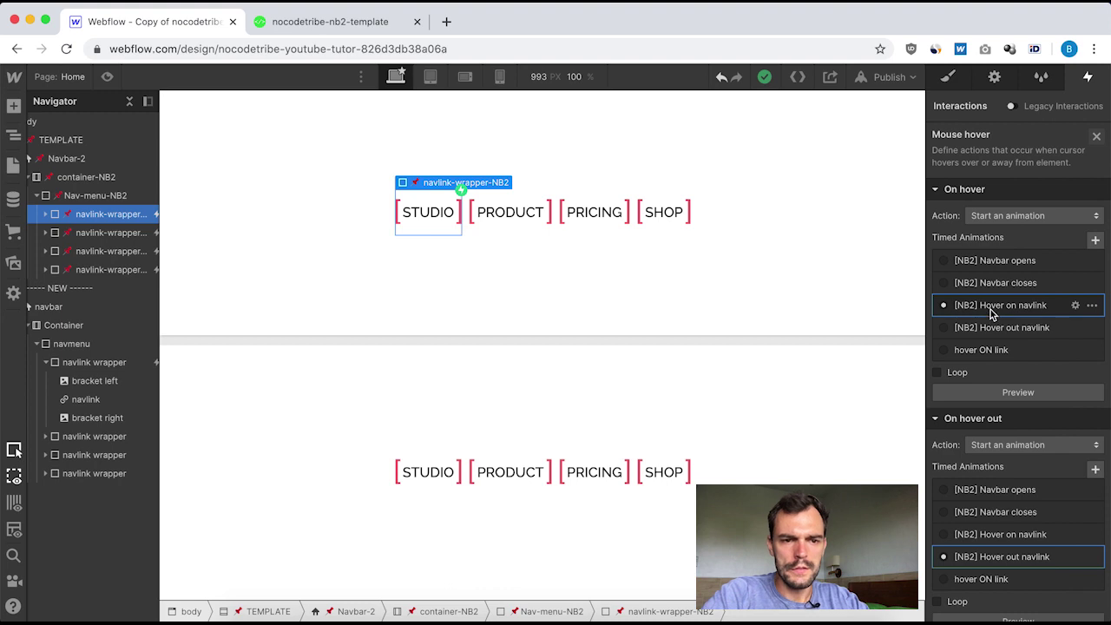
{"action": "left_click", "coordinate": [1003, 562]}
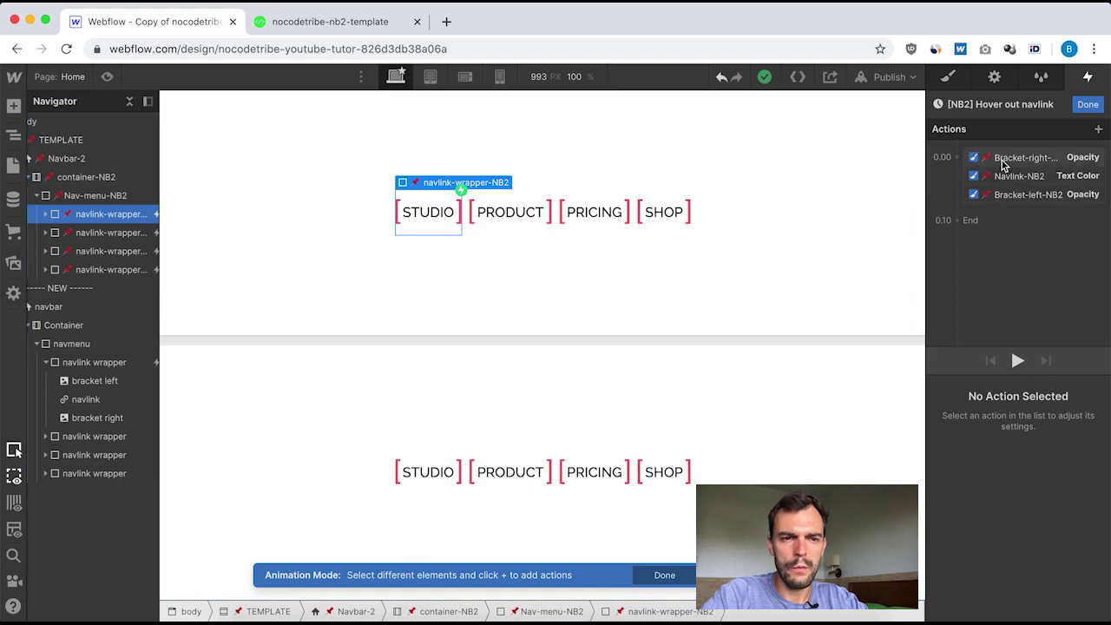
{"action": "left_click", "coordinate": [1007, 158]}
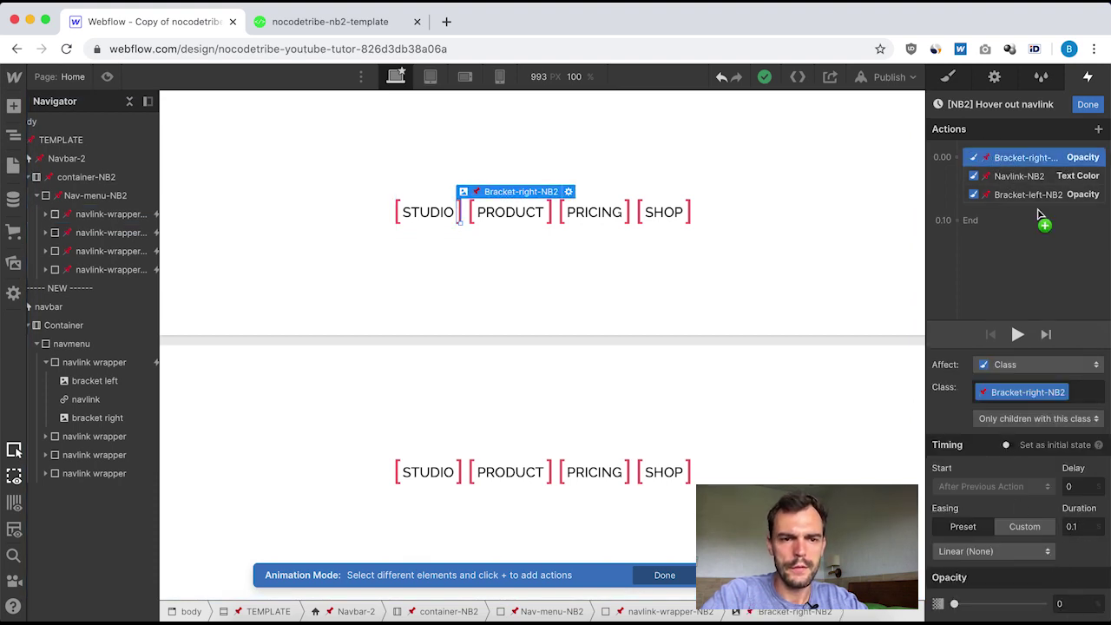
{"action": "left_click_drag", "start_coordinate": [1037, 161], "coordinate": [1019, 194]}
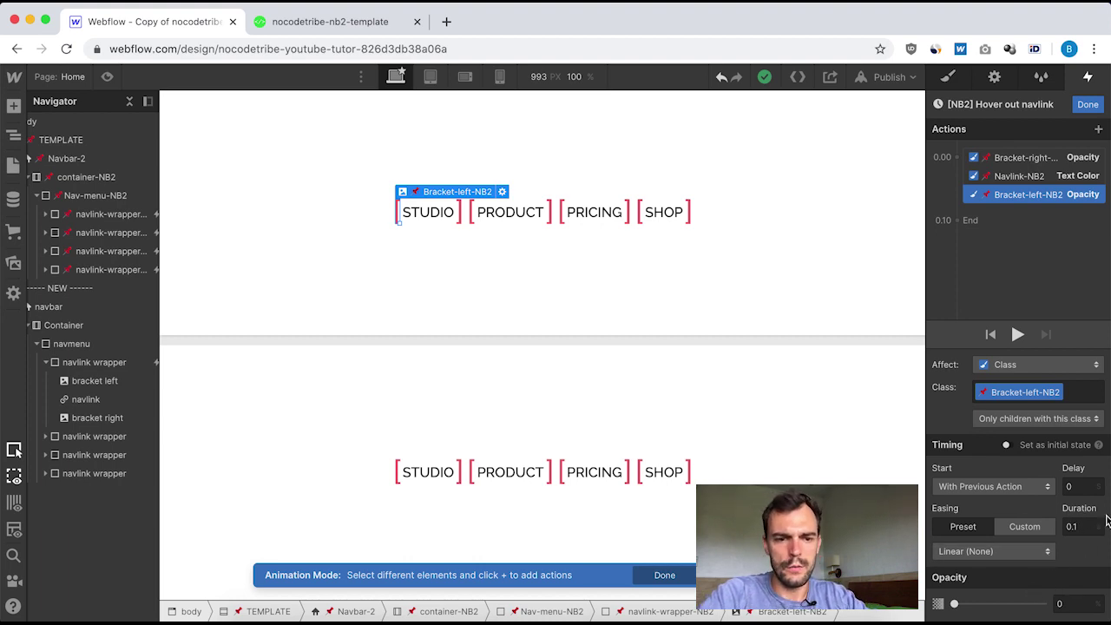
{"action": "left_click", "coordinate": [1012, 178]}
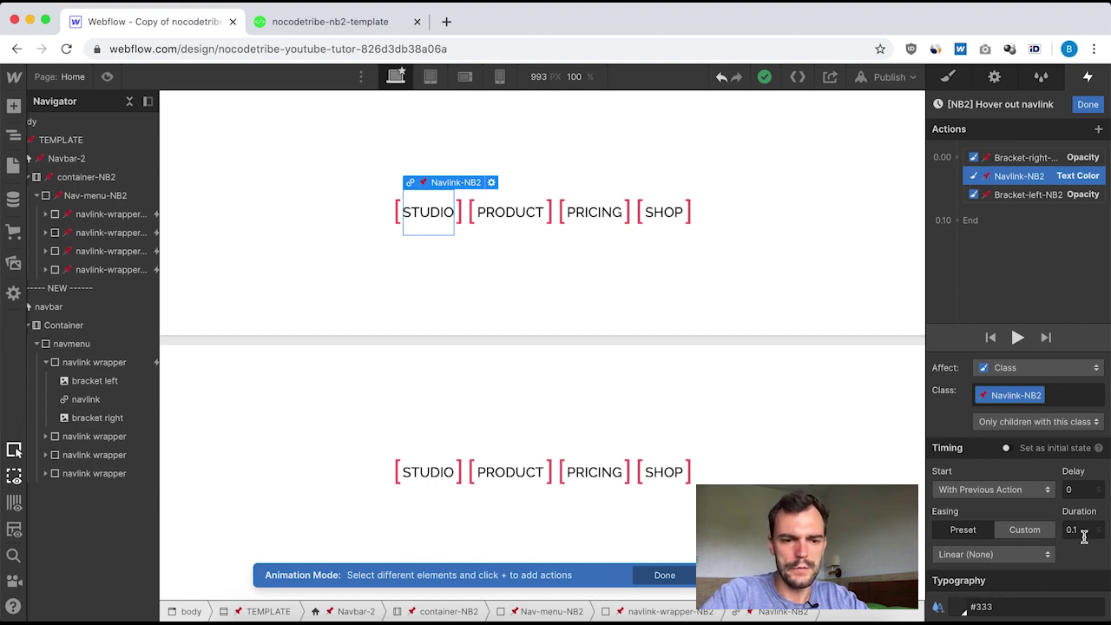
{"action": "left_click", "coordinate": [1015, 159]}
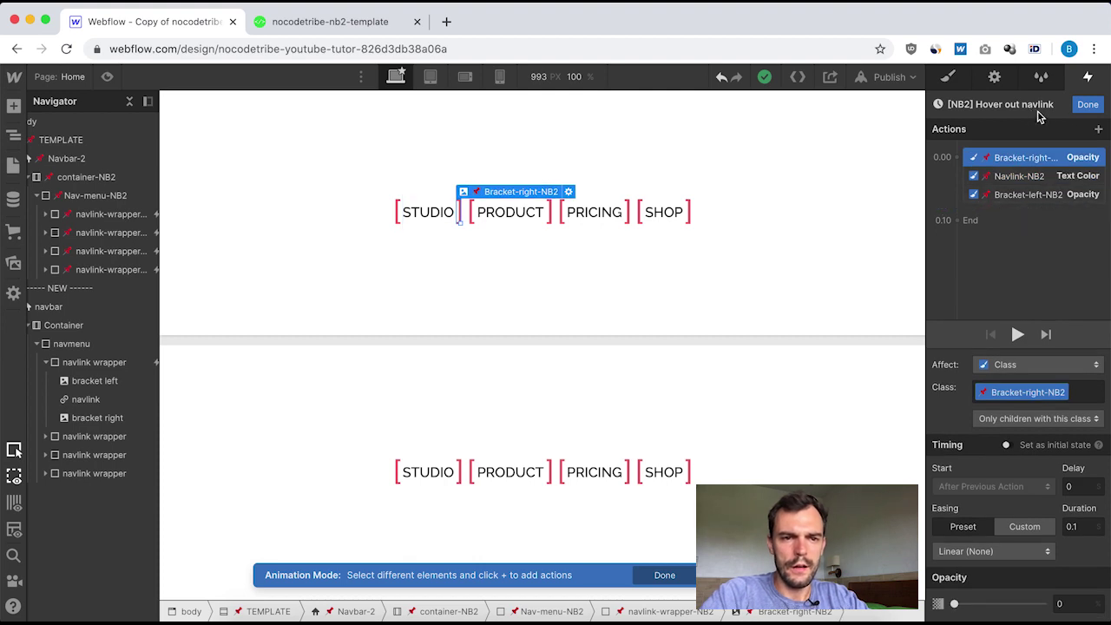
{"action": "left_click", "coordinate": [1087, 104]}
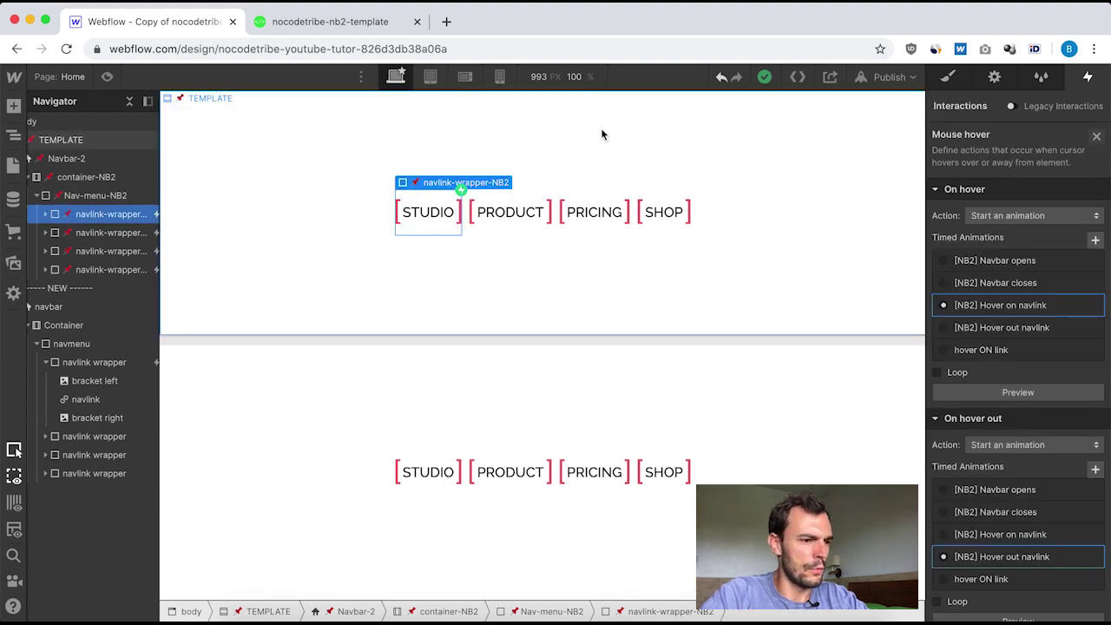
{"action": "left_click", "coordinate": [108, 362]}
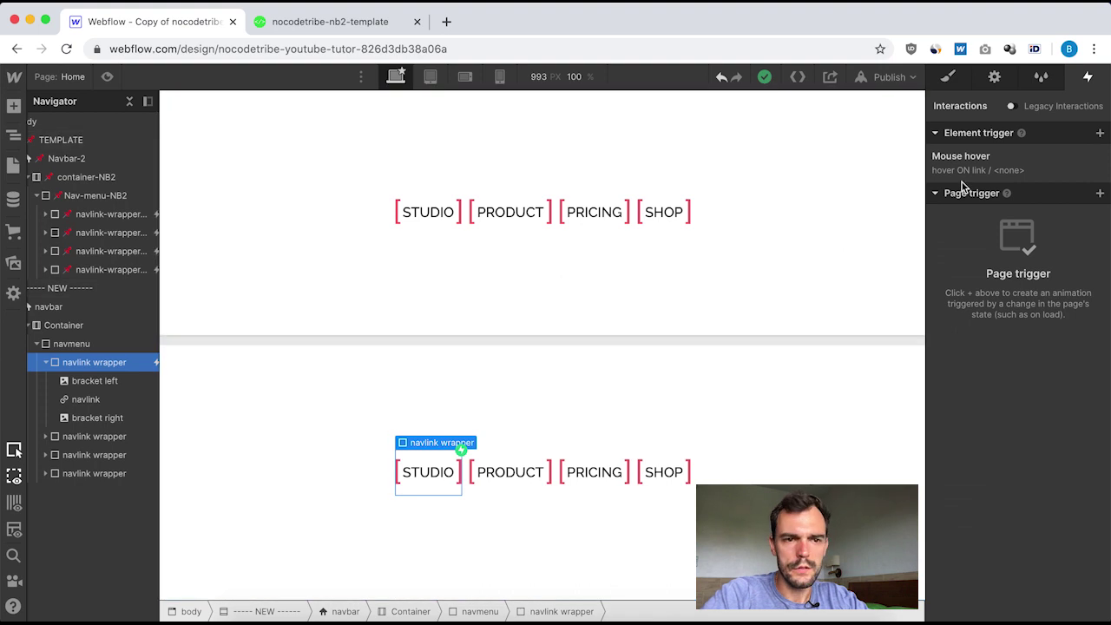
Step: Make hover-out start a new timed animation named 'hover OUT link'
{"action": "left_click", "coordinate": [961, 161]}
{"action": "scroll", "coordinate": [964, 260], "scroll_direction": "down", "scroll_amount": 1}
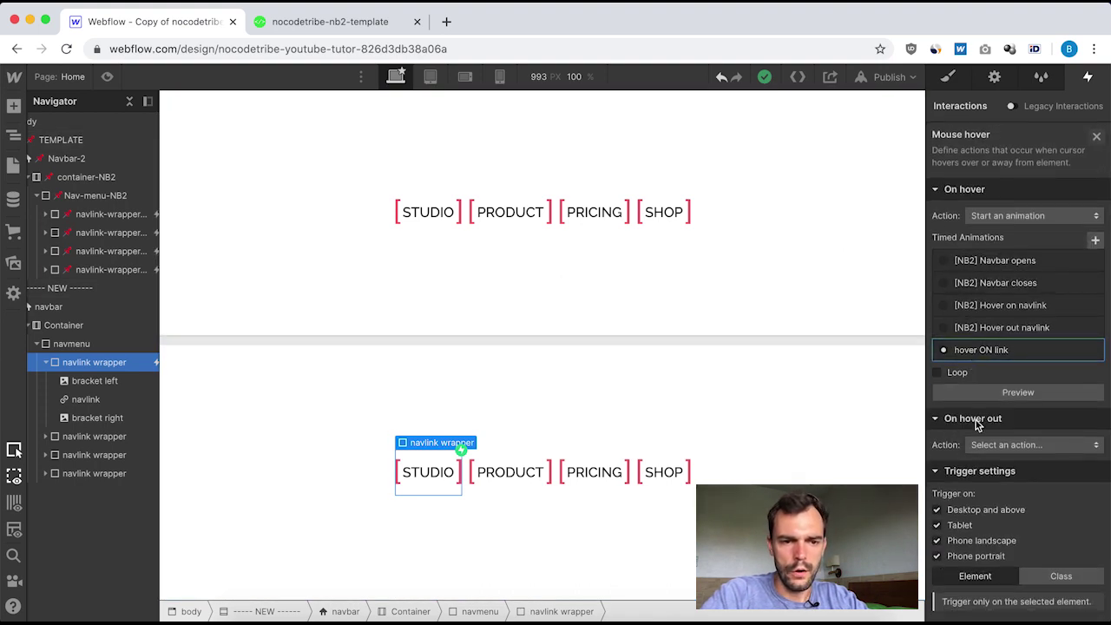
{"action": "left_click", "coordinate": [1015, 445]}
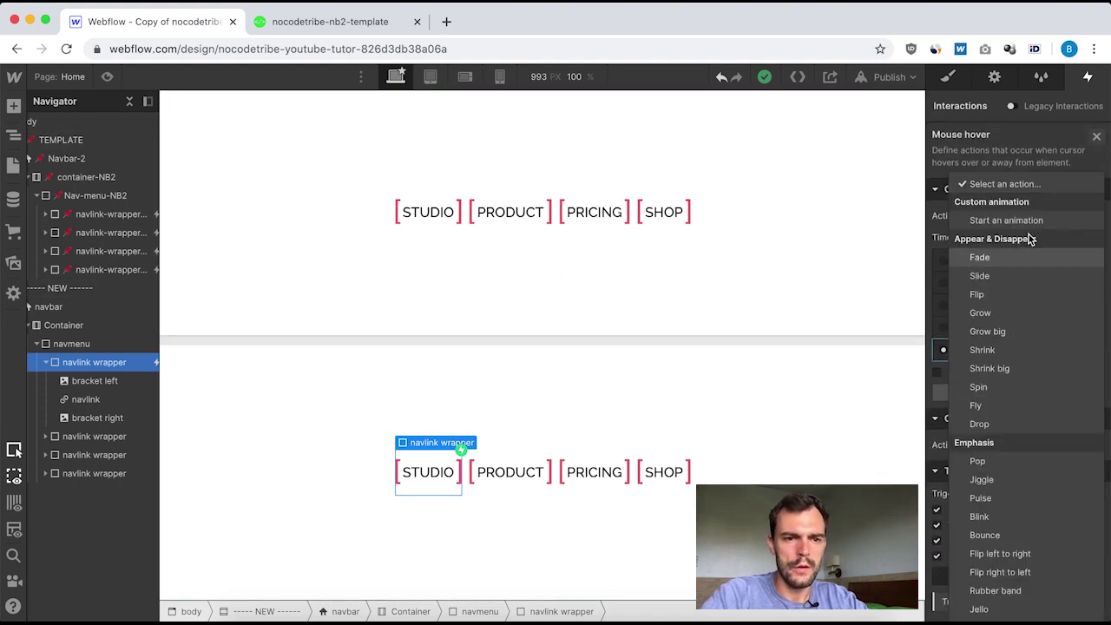
{"action": "left_click", "coordinate": [1051, 220]}
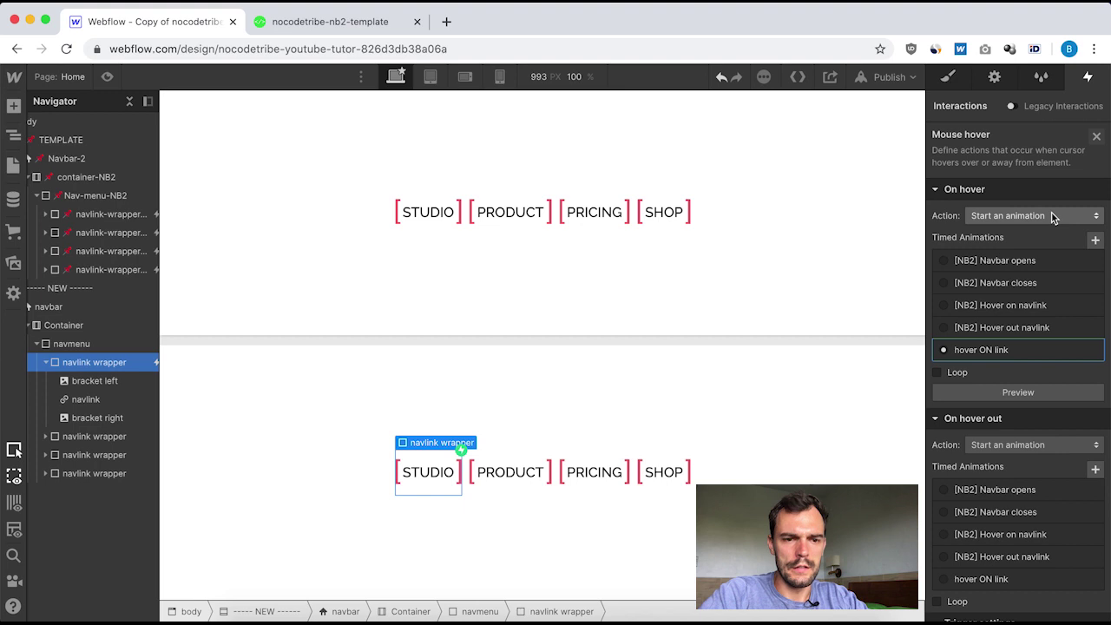
{"action": "left_click", "coordinate": [1091, 467]}
{"action": "type", "text": "hover OUT"}
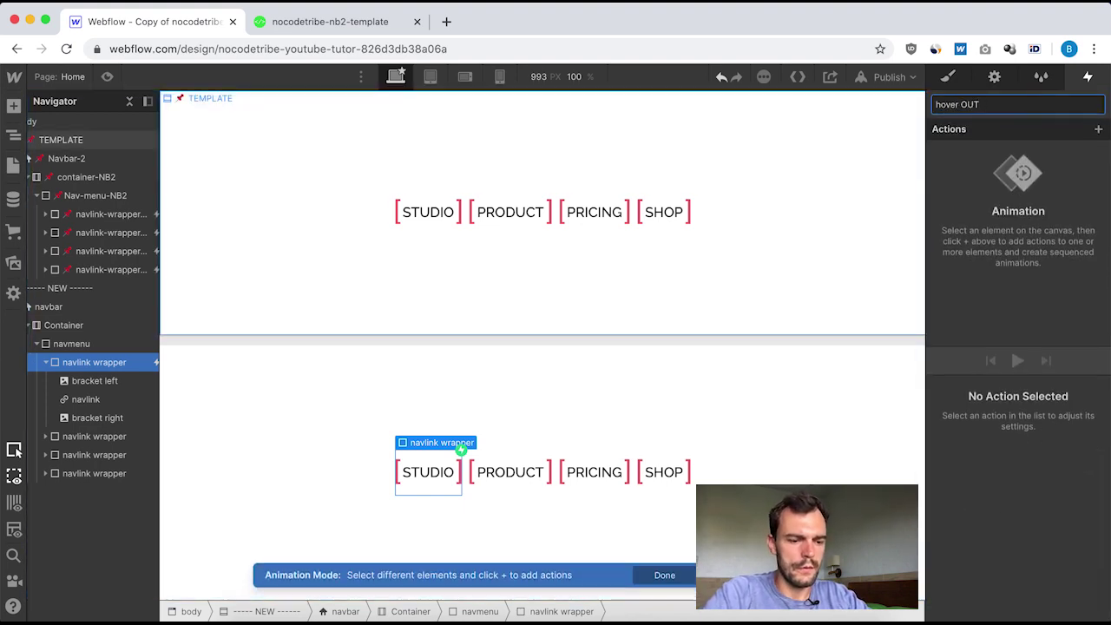
{"action": "type", "text": " link"}
{"action": "key", "text": "Return"}
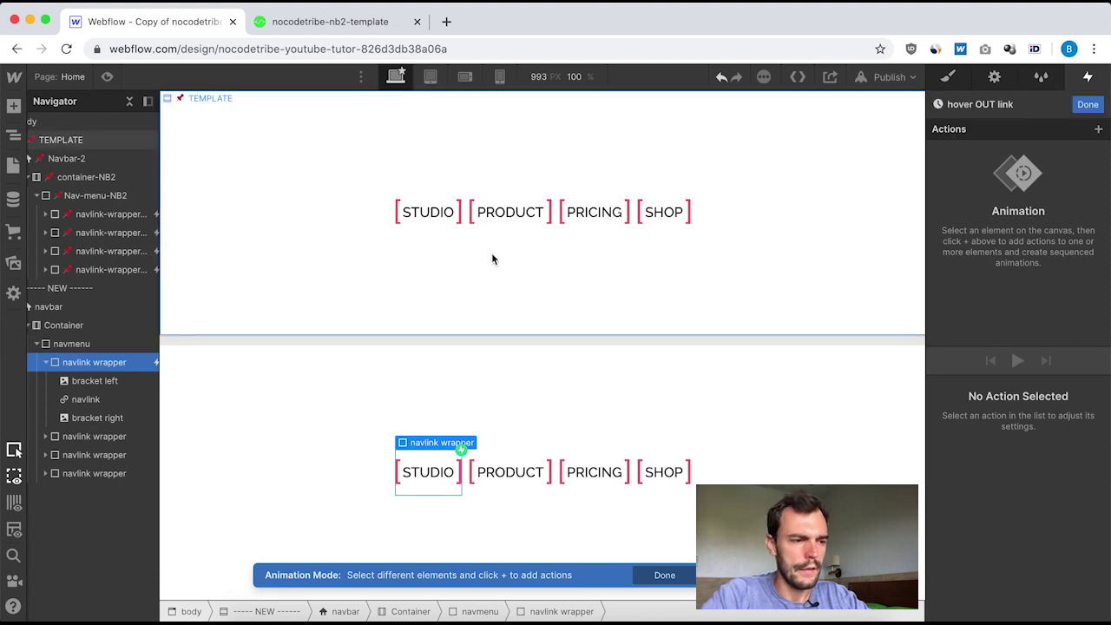
Step: Add an opacity action fading the left bracket to 0
{"action": "left_click", "coordinate": [81, 382]}
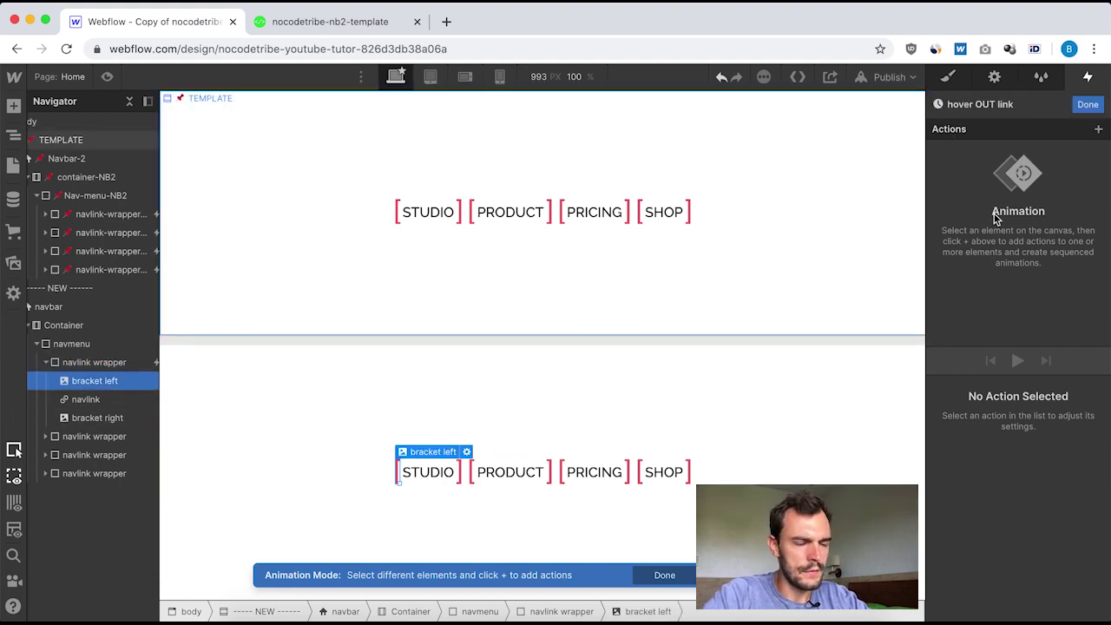
{"action": "left_click", "coordinate": [1099, 131]}
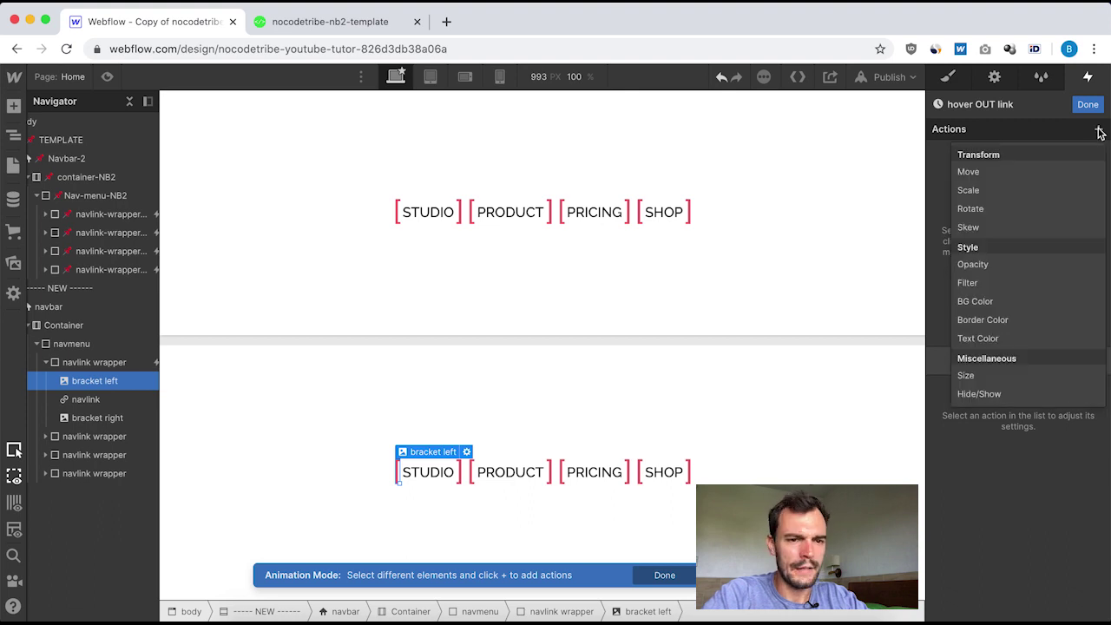
{"action": "left_click", "coordinate": [981, 263]}
{"action": "left_click", "coordinate": [1064, 604]}
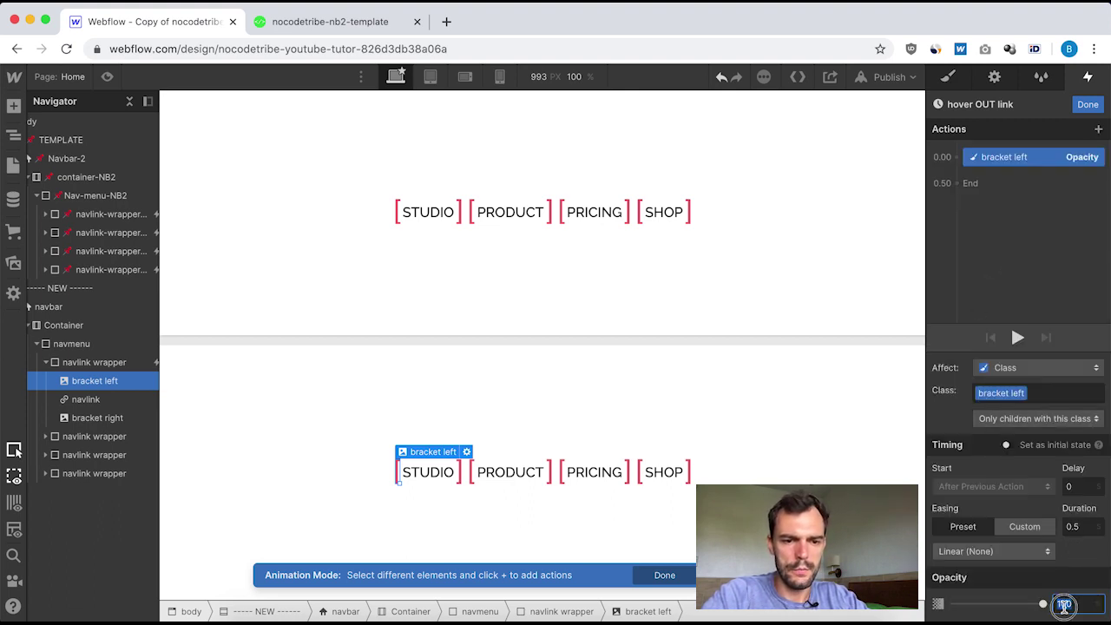
{"action": "type", "text": "0"}
{"action": "left_click", "coordinate": [1080, 525]}
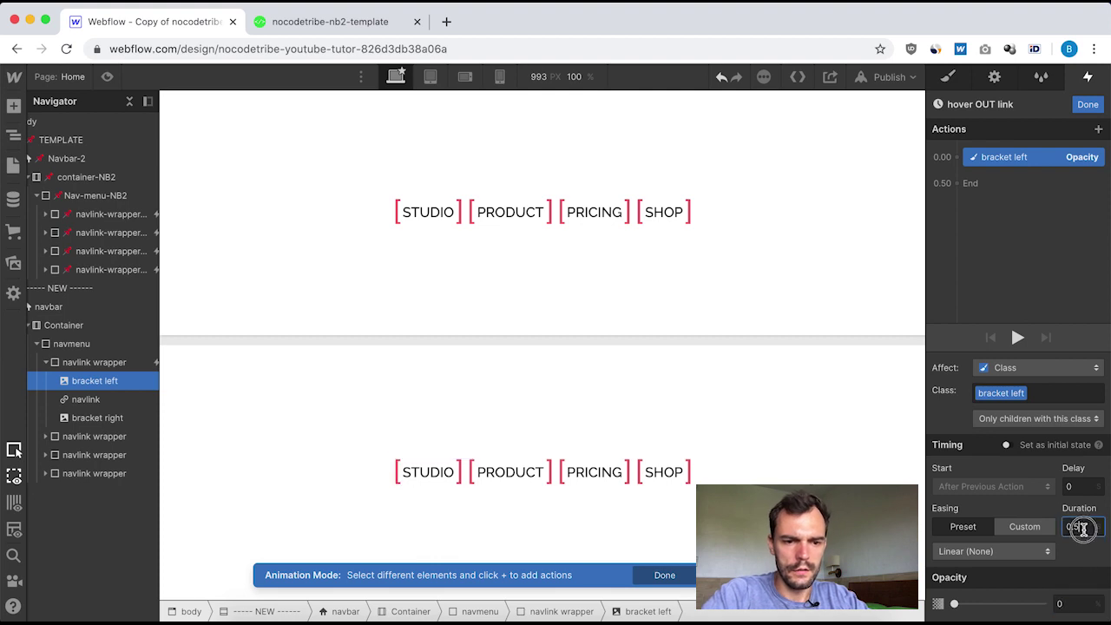
{"action": "type", "text": "0."}
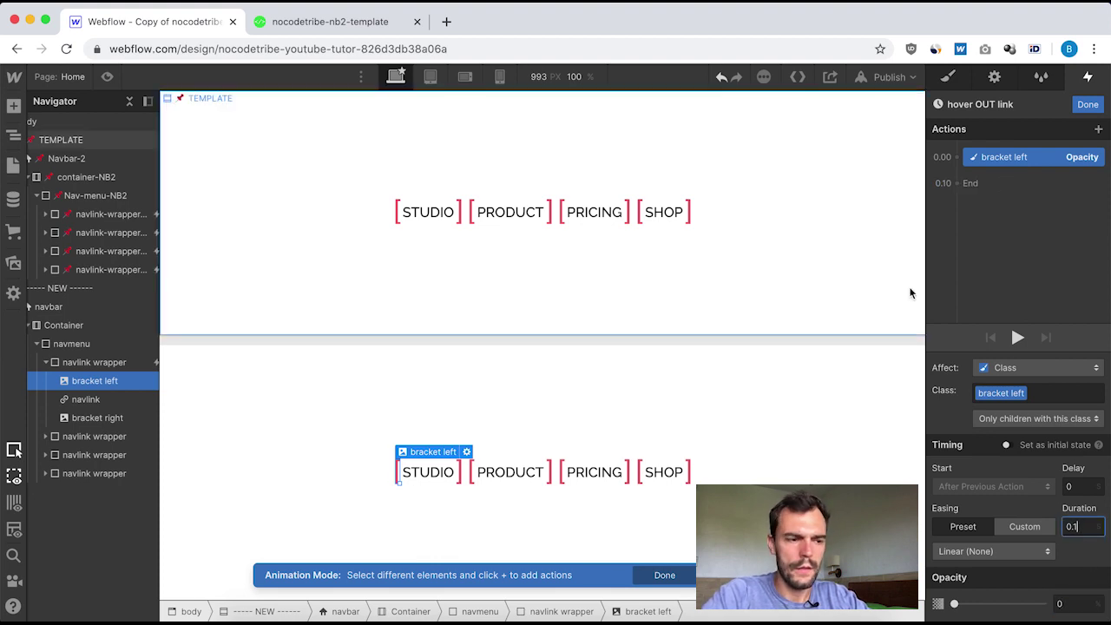
Step: Add an opacity action fading the right bracket to 0
{"action": "left_click", "coordinate": [116, 420]}
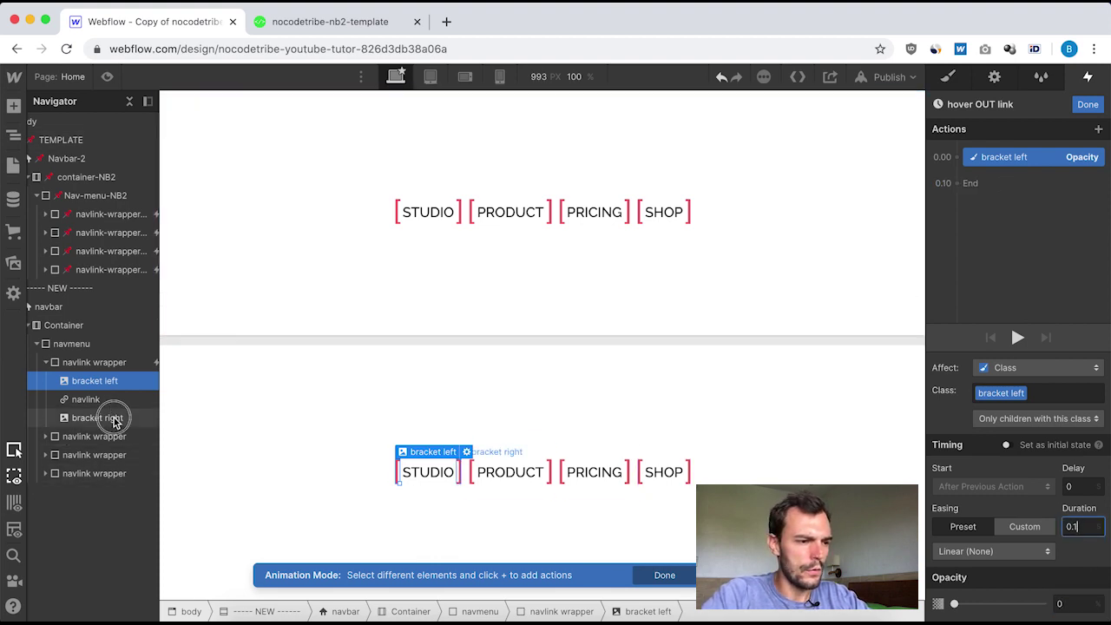
{"action": "left_click", "coordinate": [957, 158]}
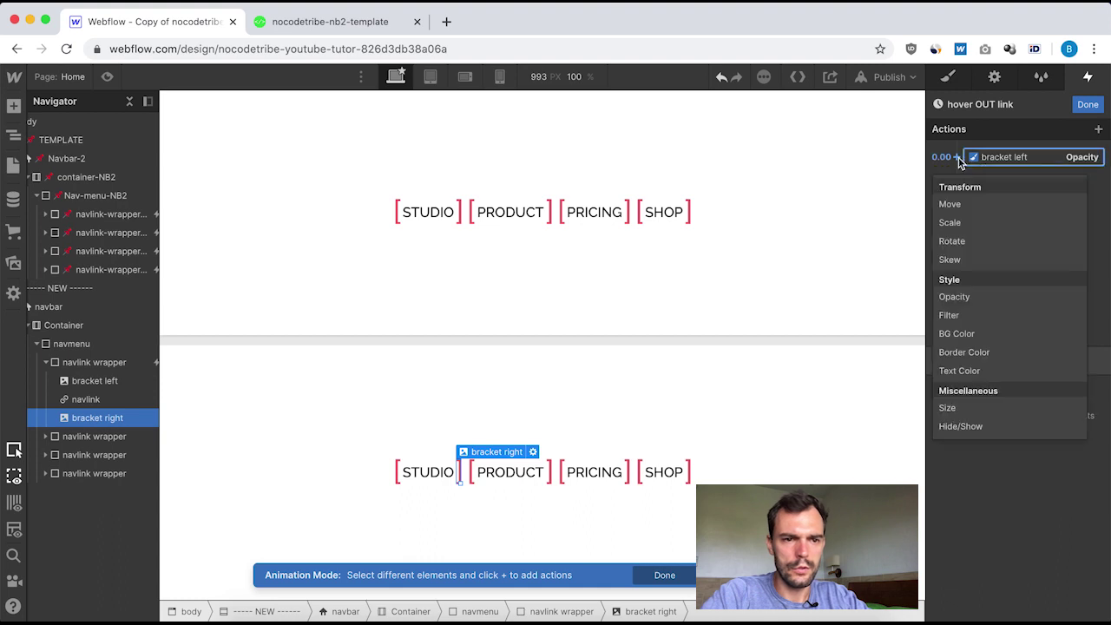
{"action": "left_click", "coordinate": [971, 299]}
{"action": "left_click", "coordinate": [1067, 605]}
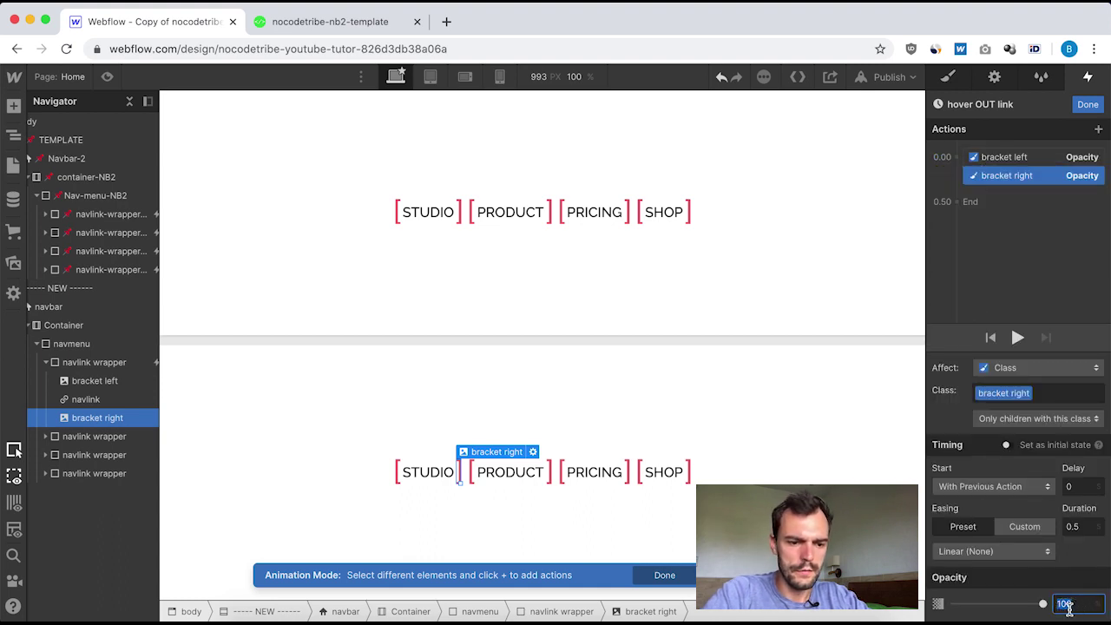
{"action": "type", "text": "0"}
{"action": "left_click", "coordinate": [1084, 527]}
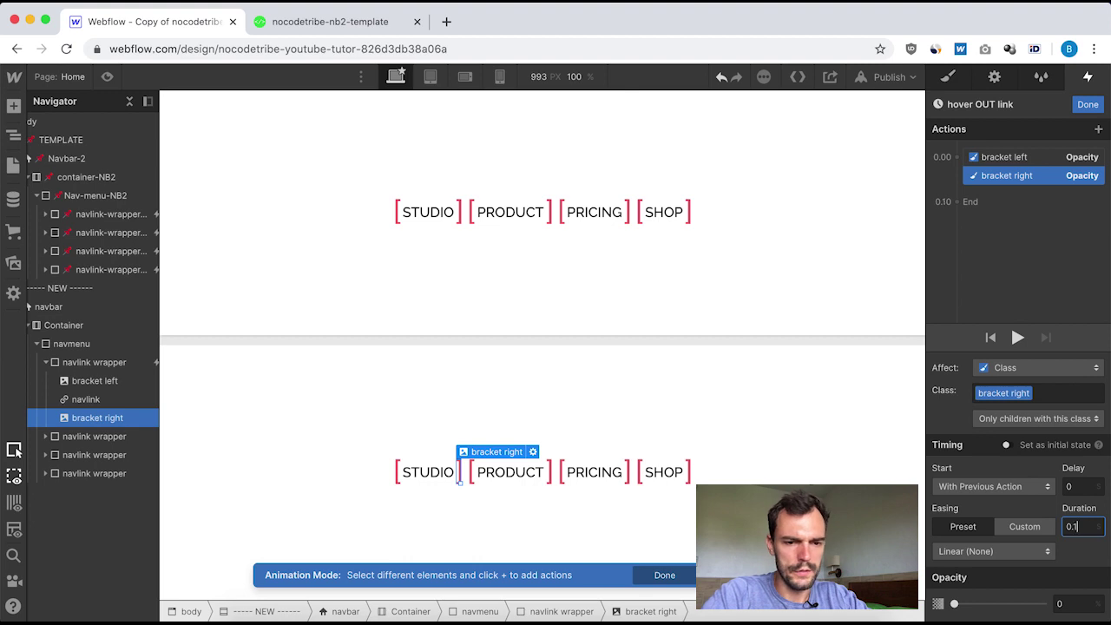
Step: Add a 0.1-second Text Color action returning the link text to #333333
{"action": "left_click", "coordinate": [86, 399]}
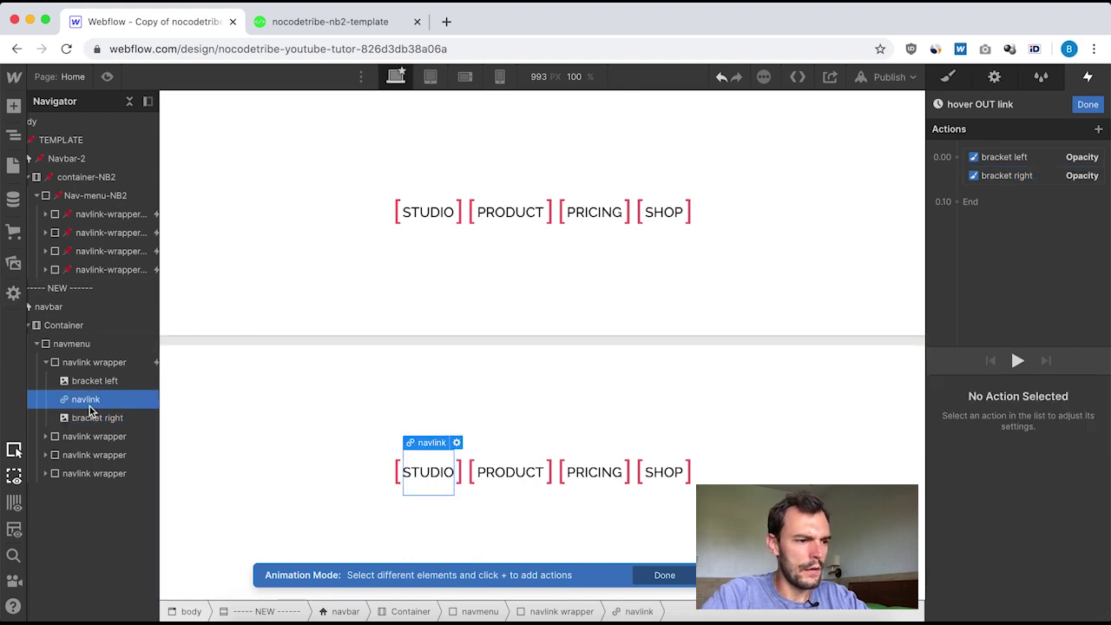
{"action": "left_click", "coordinate": [956, 157]}
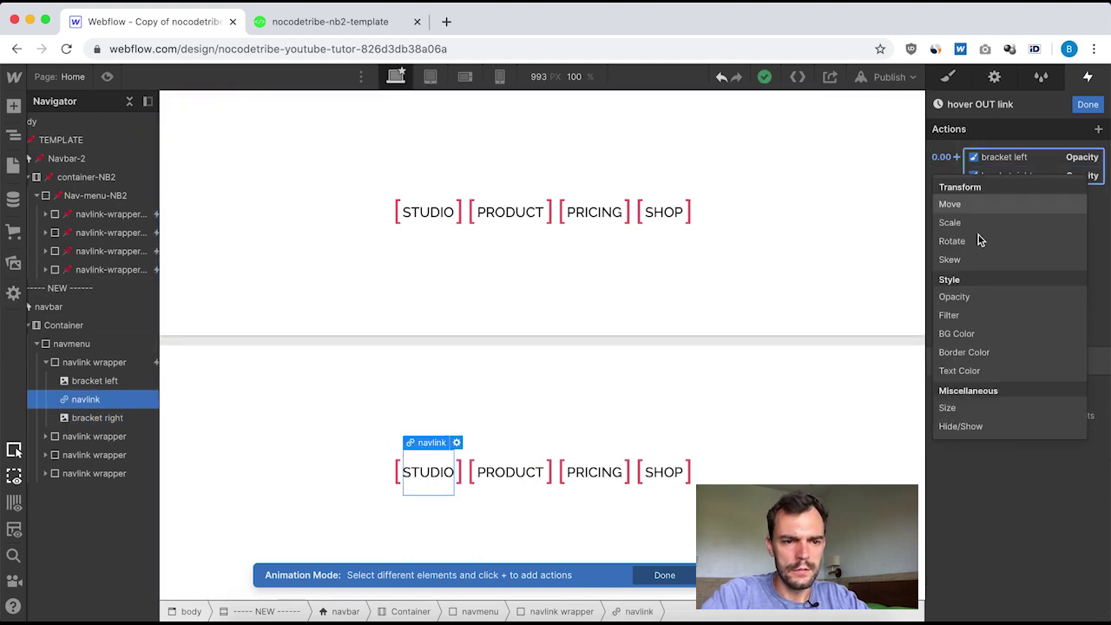
{"action": "left_click", "coordinate": [972, 372]}
{"action": "left_click", "coordinate": [1087, 531]}
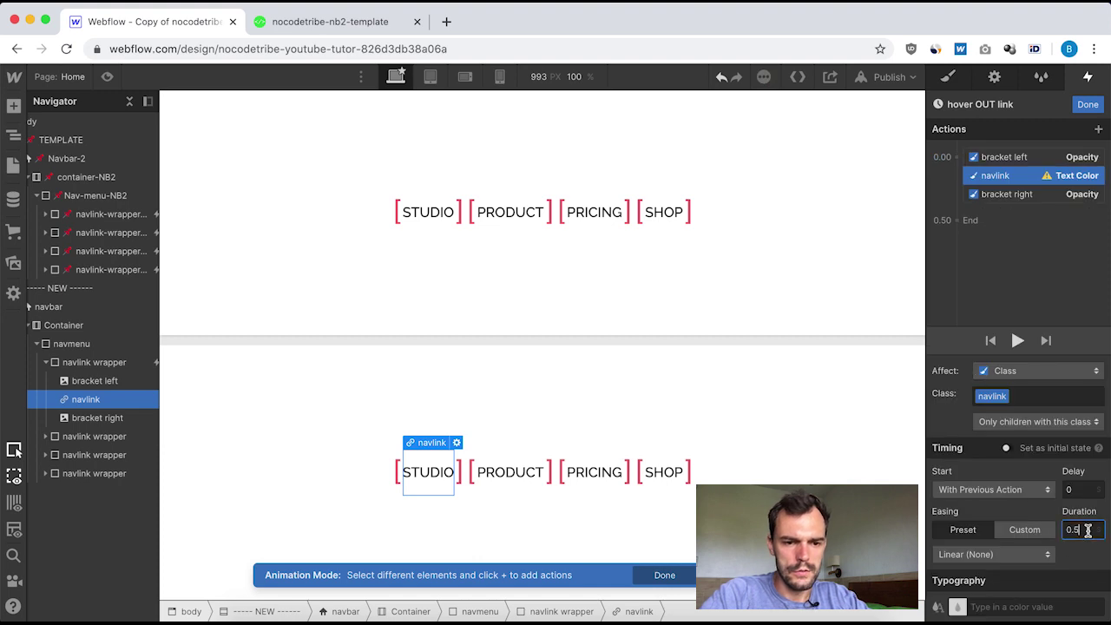
{"action": "type", "text": "1"}
{"action": "left_click", "coordinate": [1004, 606]}
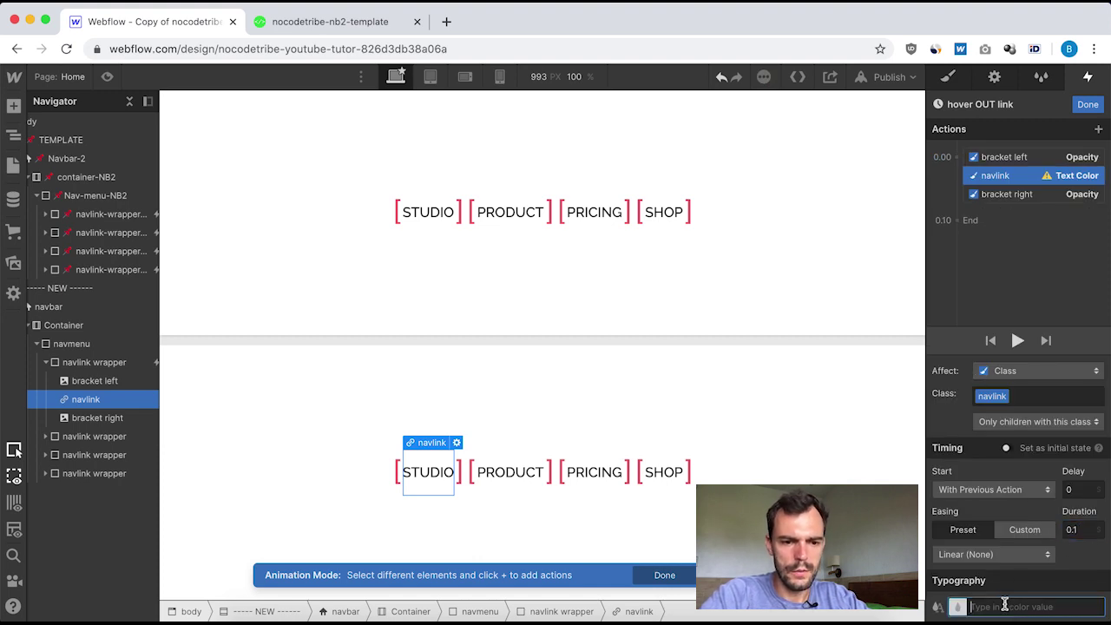
{"action": "type", "text": "33"}
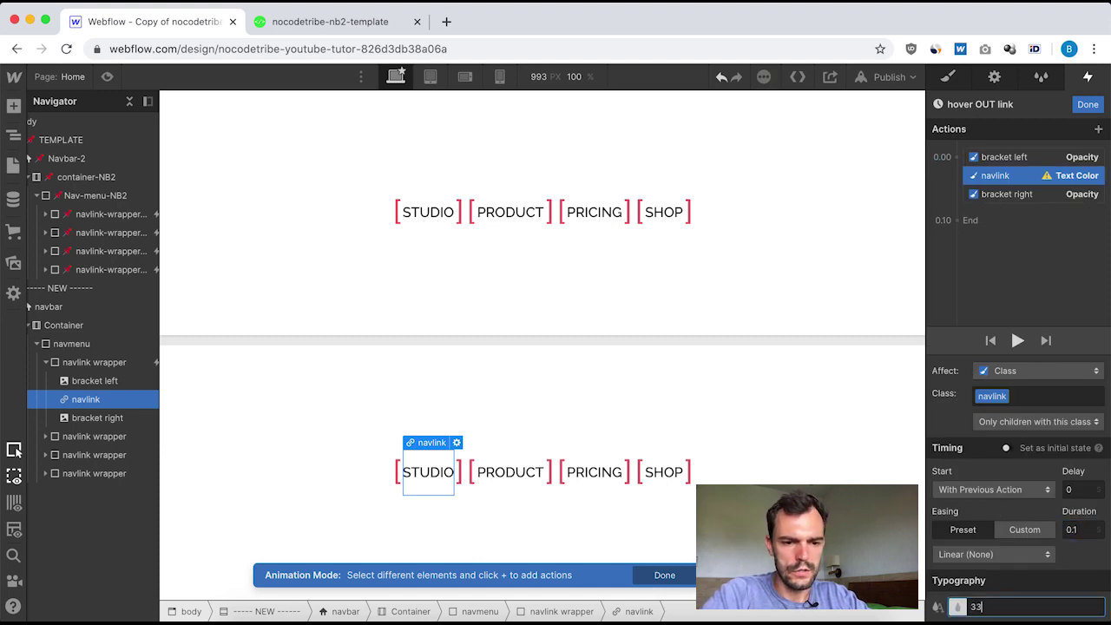
{"action": "type", "text": "3333"}
{"action": "key", "text": "Return"}
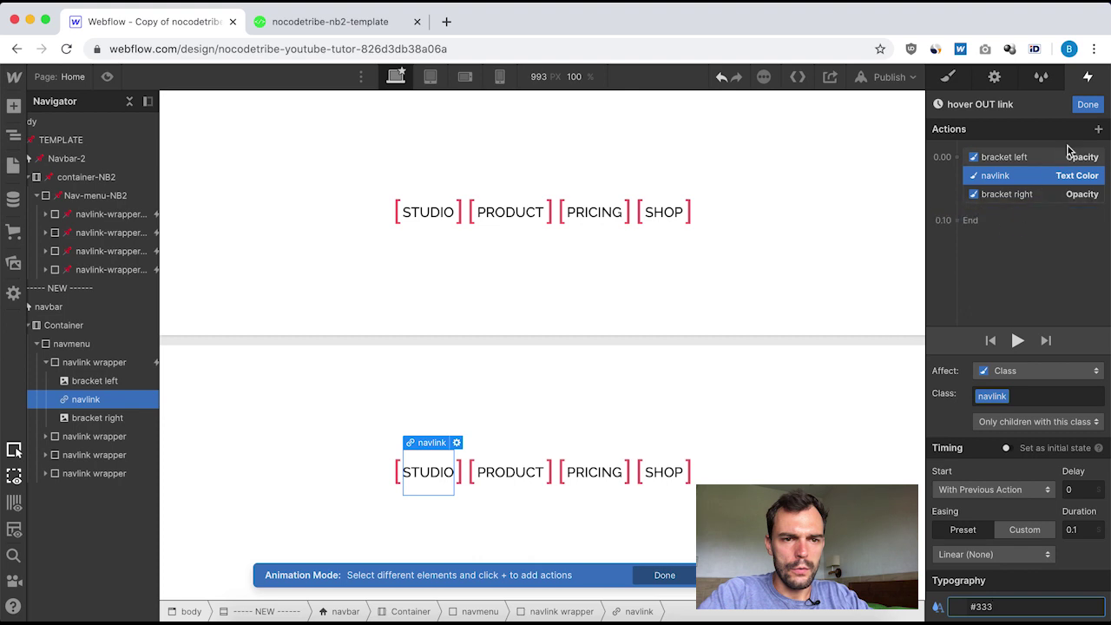
{"action": "left_click", "coordinate": [1090, 105]}
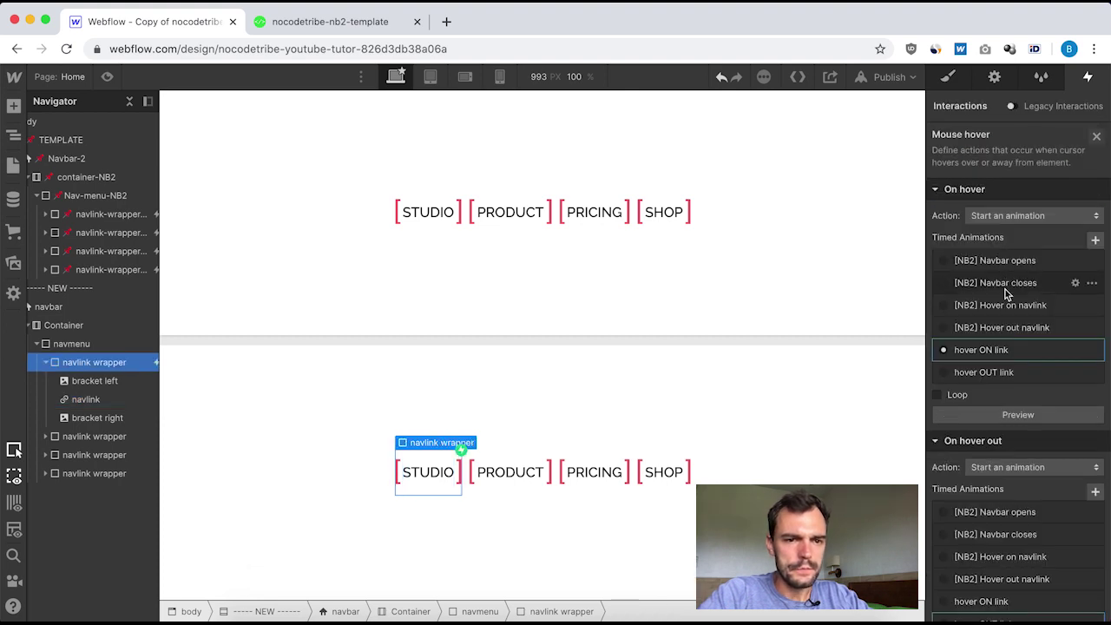
Step: Preview the hover effect, then inspect the template PRODUCT wrapper's interactions
{"action": "left_click", "coordinate": [106, 78]}
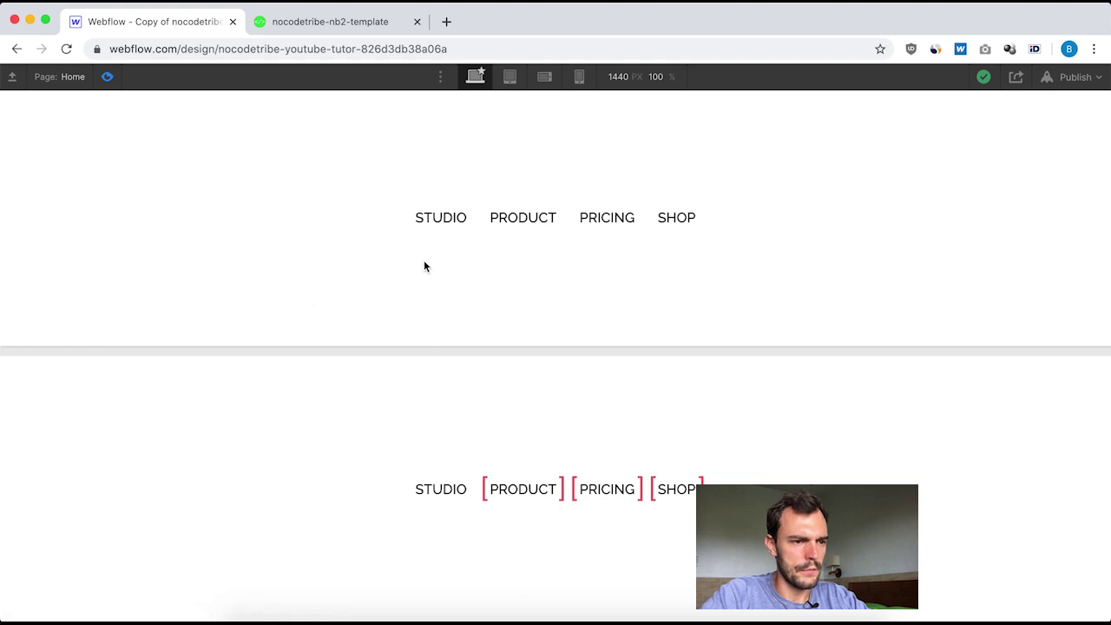
{"action": "left_click", "coordinate": [107, 77]}
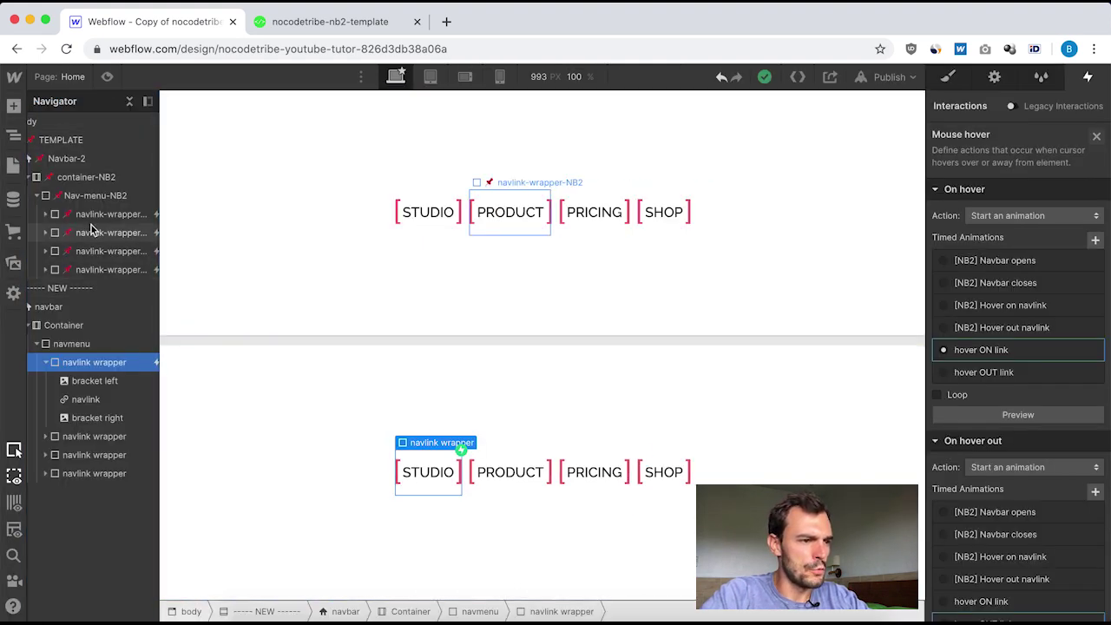
{"action": "scroll", "coordinate": [102, 243], "scroll_direction": "right", "scroll_amount": 1}
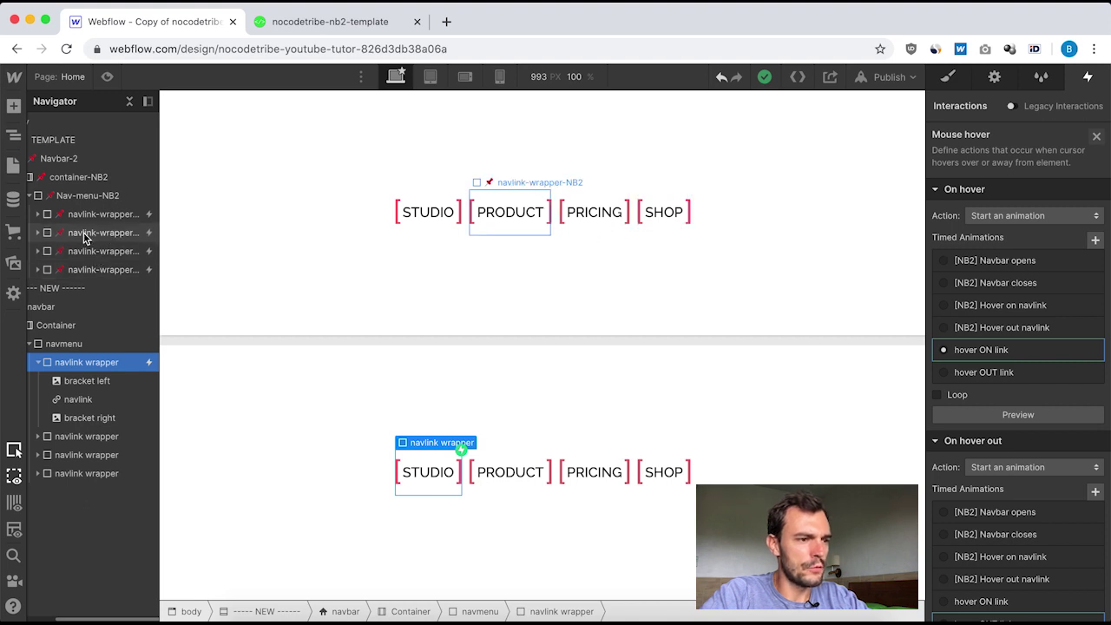
{"action": "left_click", "coordinate": [86, 234]}
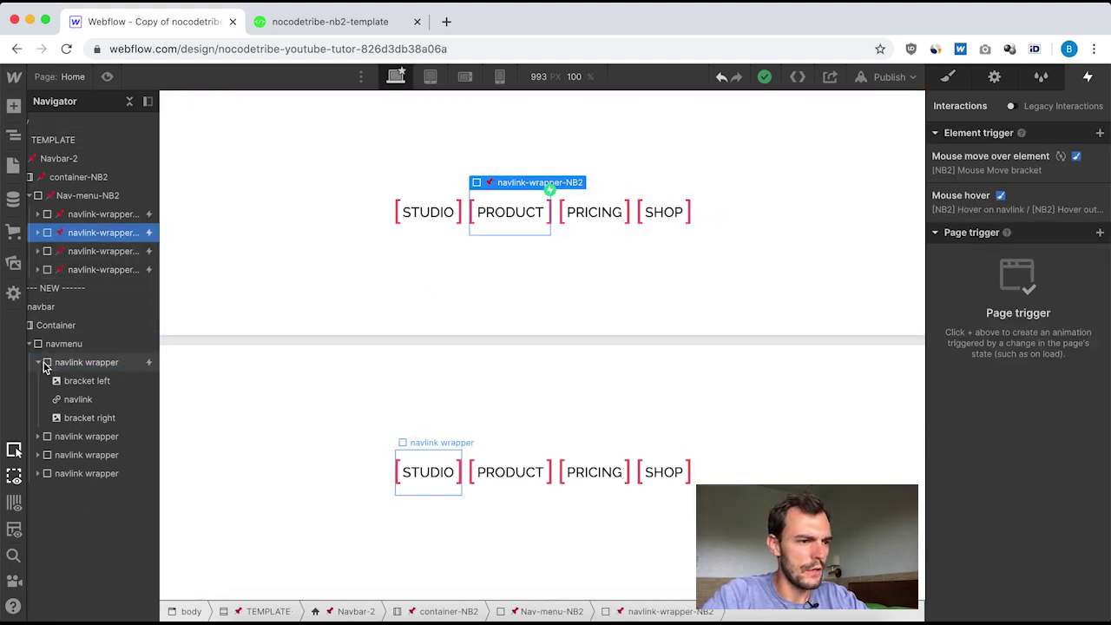
Step: Switch the STUDIO wrapper's Mouse hover trigger to the navlink wrapper class and preview-test it
{"action": "left_click", "coordinate": [86, 364]}
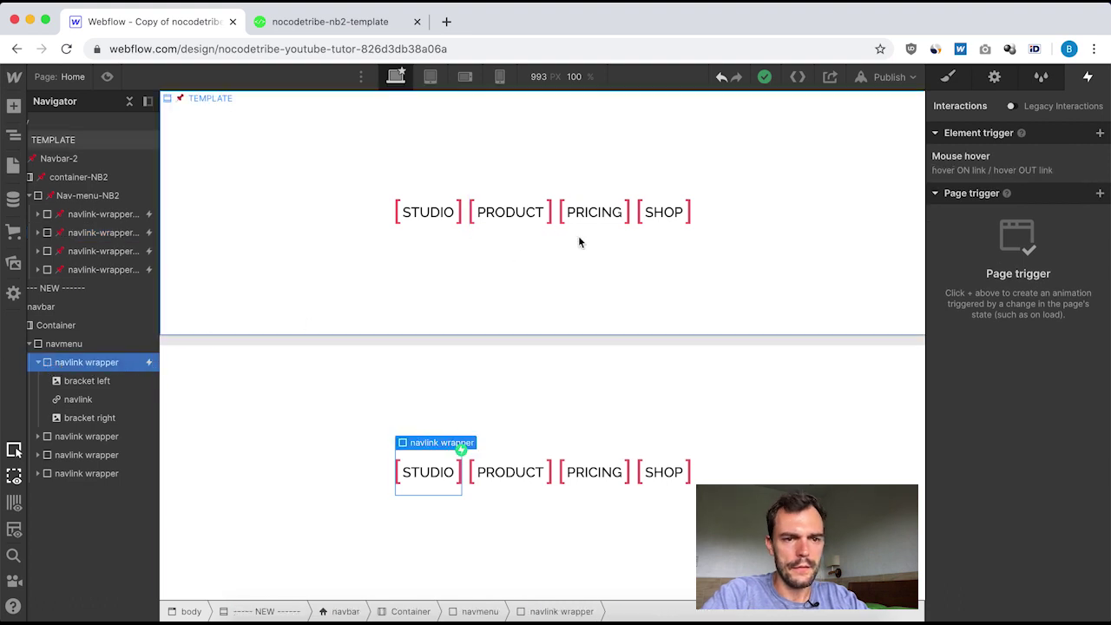
{"action": "left_click", "coordinate": [997, 167]}
{"action": "scroll", "coordinate": [942, 347], "scroll_direction": "down", "scroll_amount": 3}
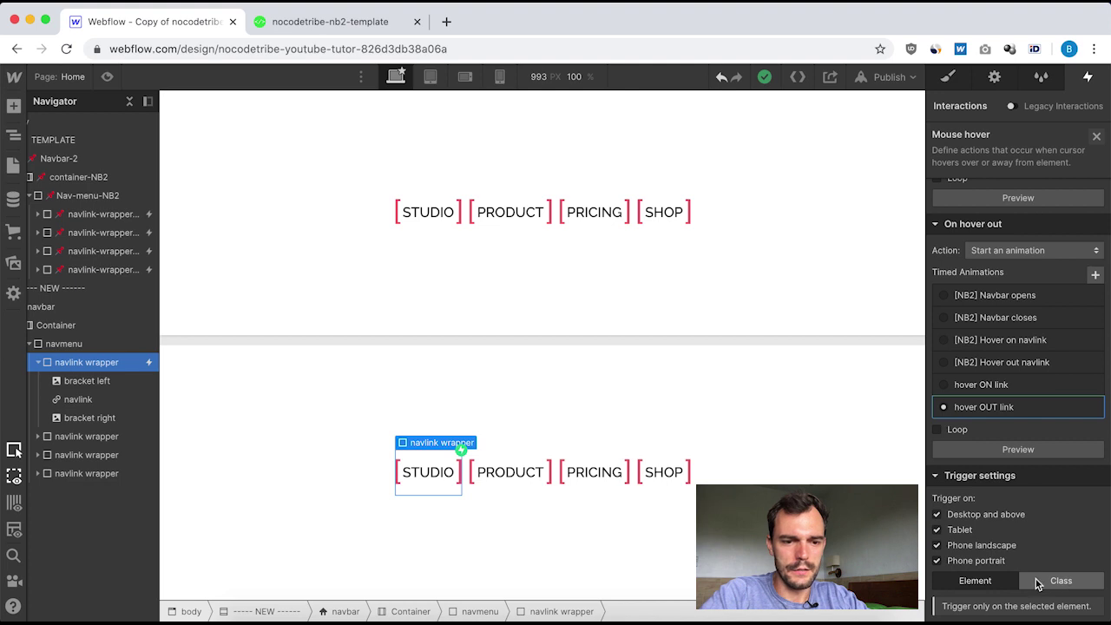
{"action": "left_click", "coordinate": [1058, 581]}
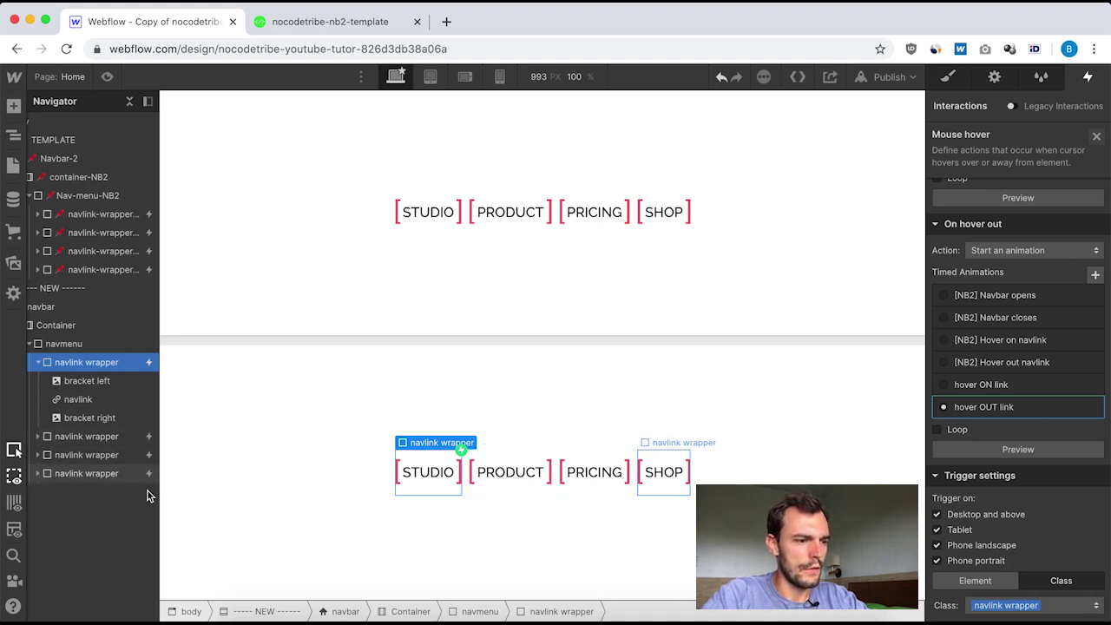
{"action": "left_click", "coordinate": [107, 77]}
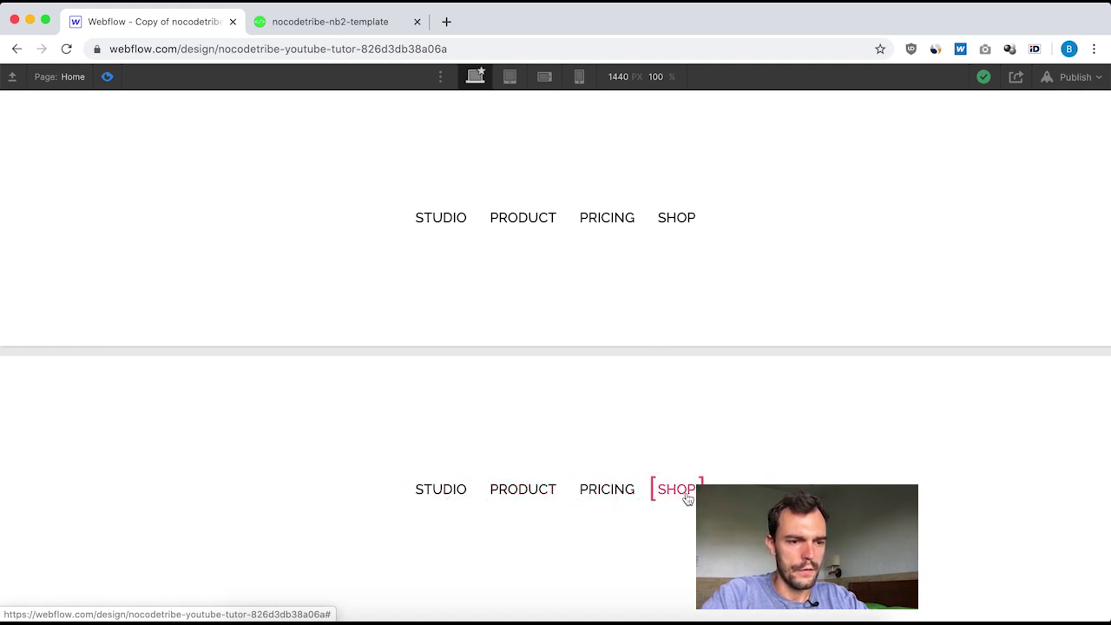
{"action": "left_click", "coordinate": [107, 77]}
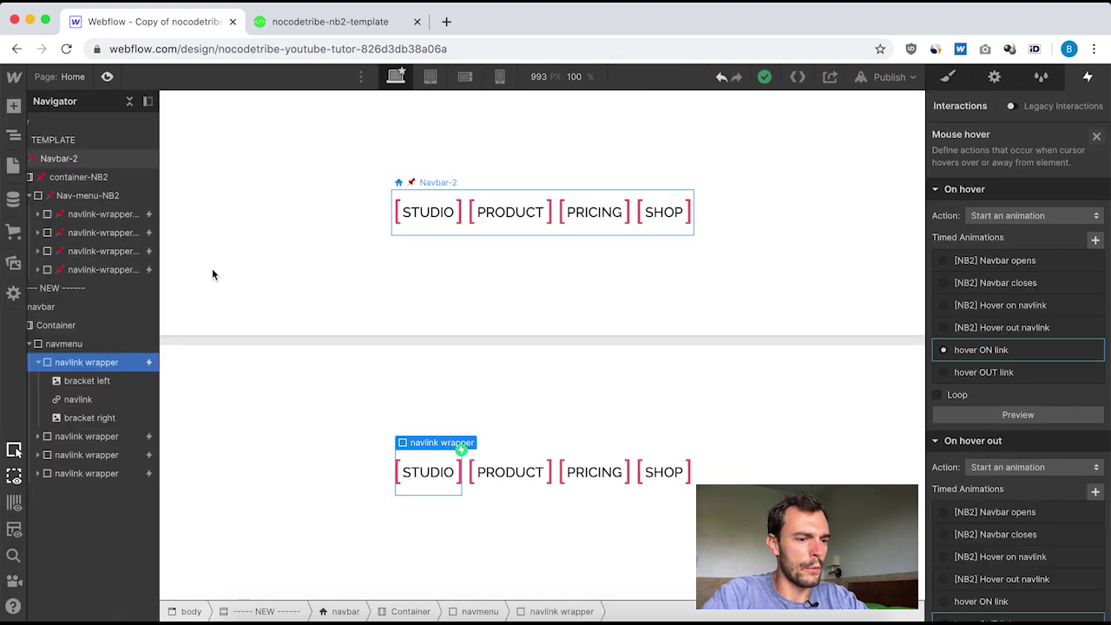
{"action": "scroll", "coordinate": [1056, 545], "scroll_direction": "down", "scroll_amount": 3}
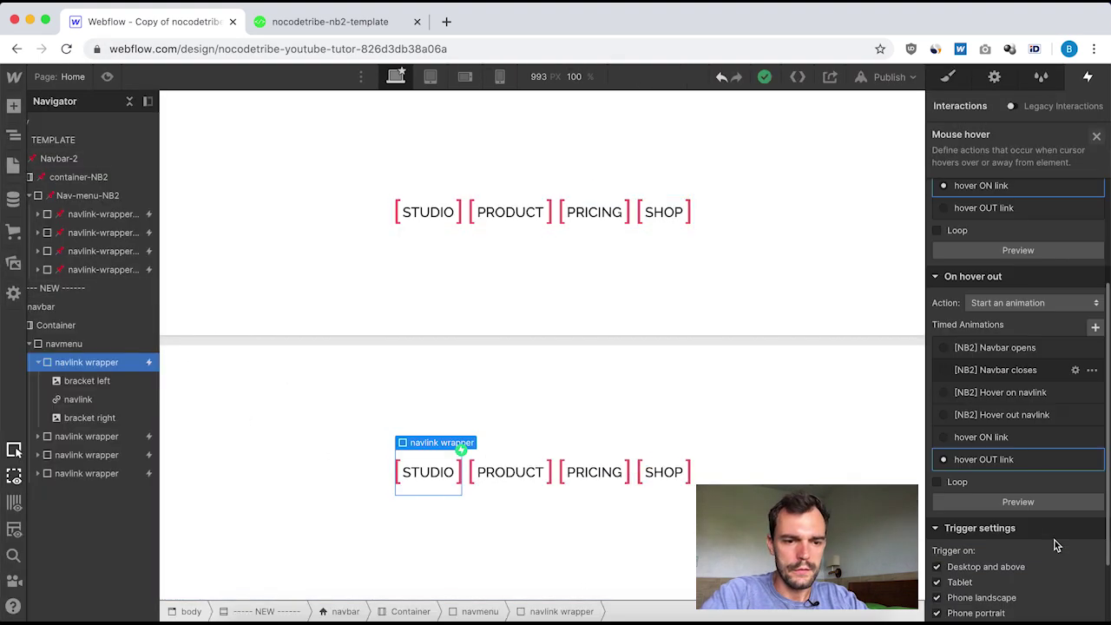
{"action": "scroll", "coordinate": [1056, 545], "scroll_direction": "down", "scroll_amount": 2}
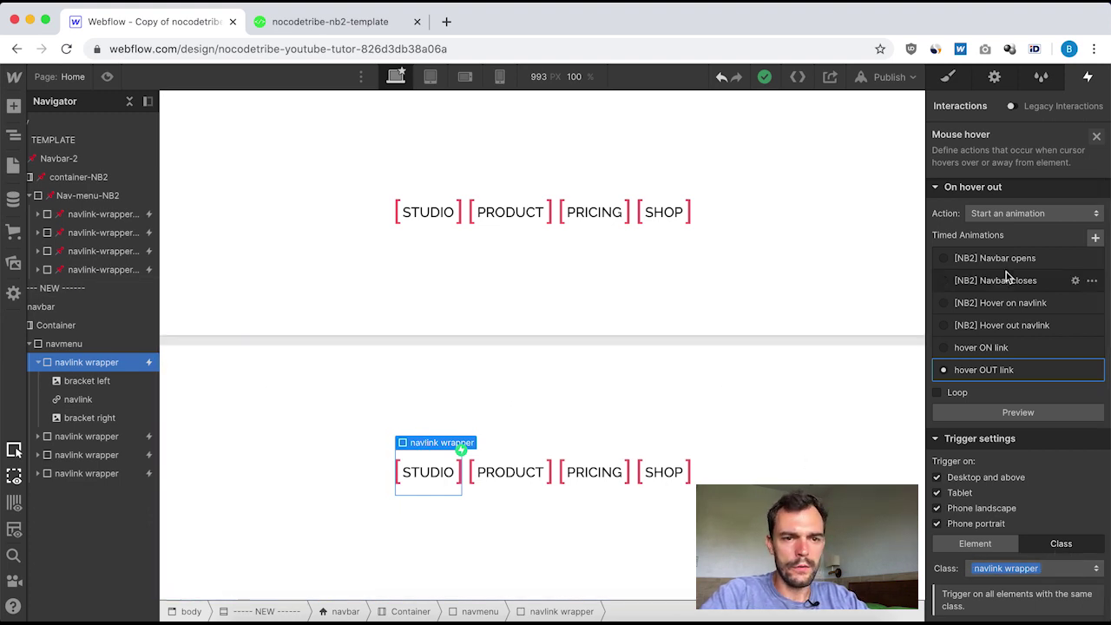
{"action": "scroll", "coordinate": [1063, 410], "scroll_direction": "up", "scroll_amount": 5}
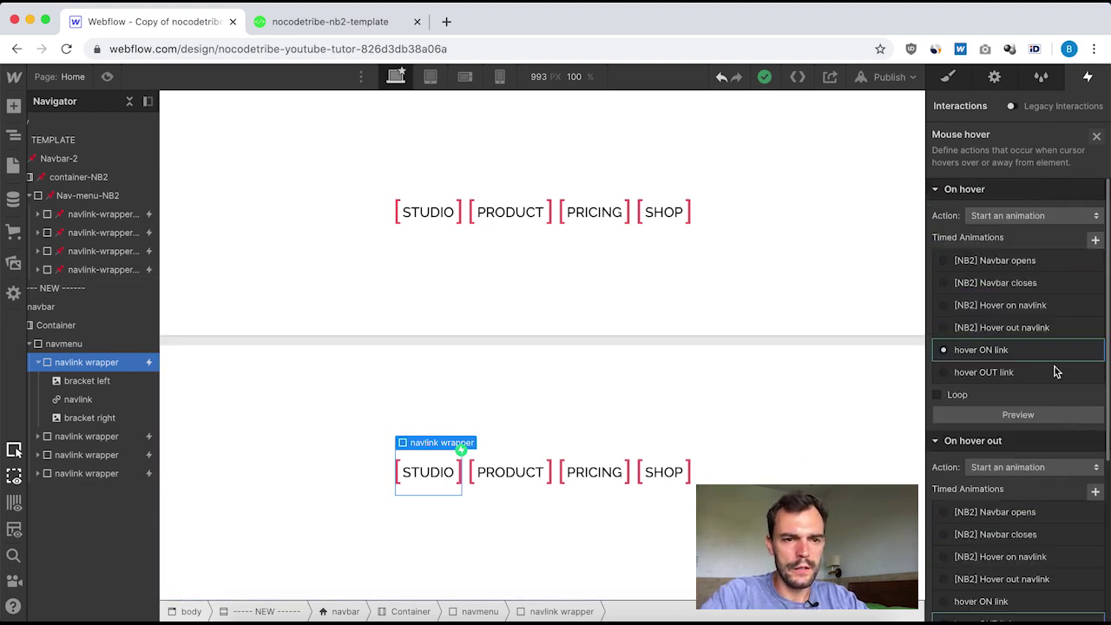
{"action": "left_click", "coordinate": [1097, 138]}
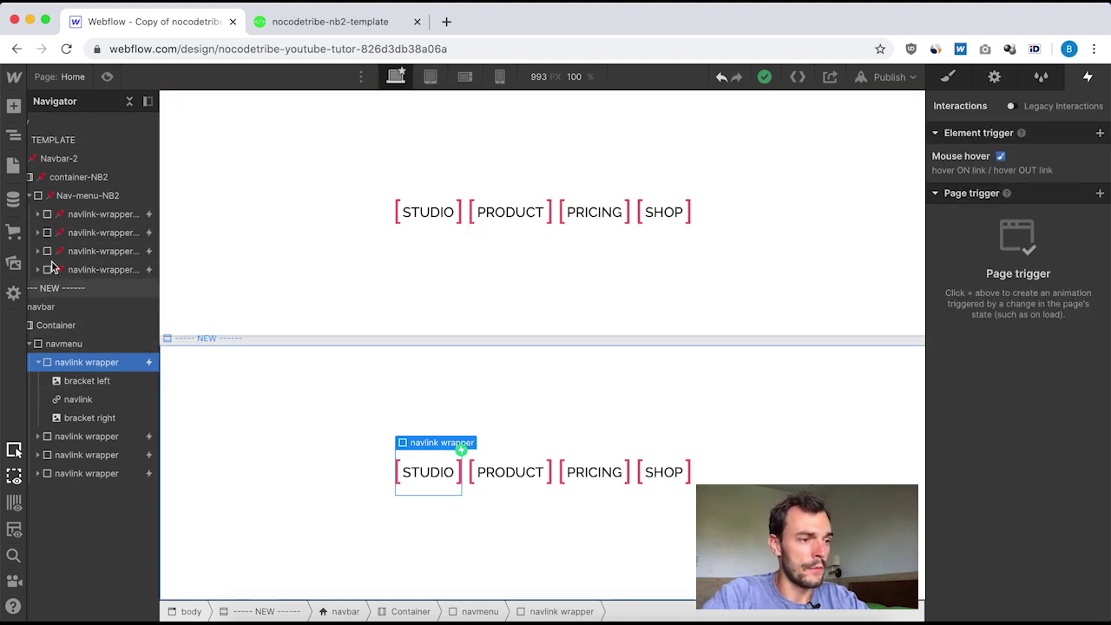
Step: Open the template's [NB2] Mouse Move bracket animation and inspect the left bracket's -5 px move
{"action": "left_click", "coordinate": [92, 216]}
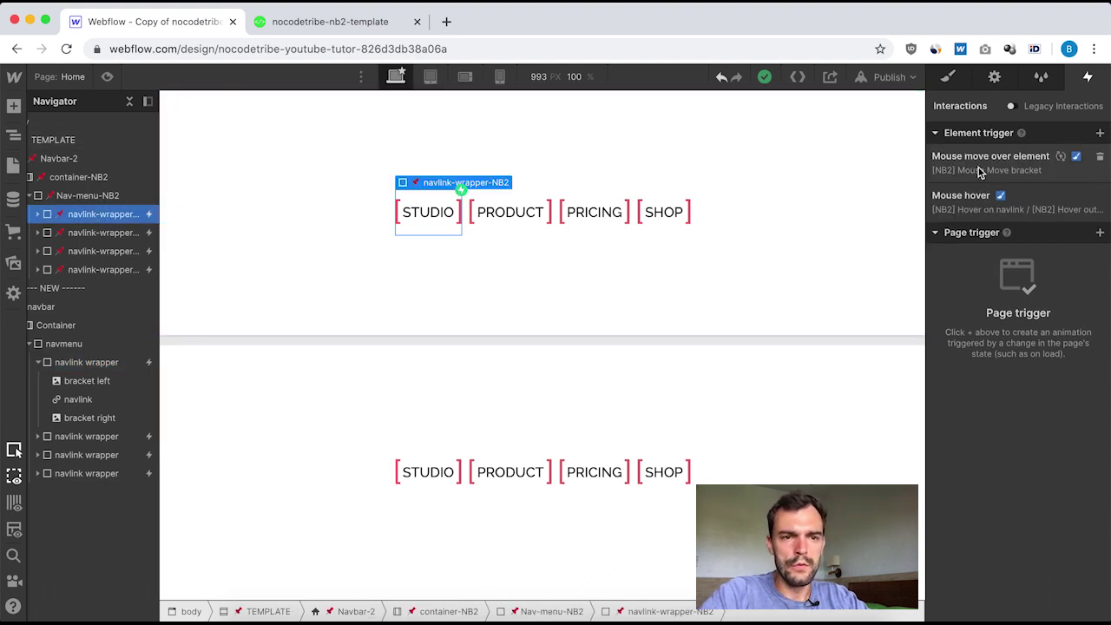
{"action": "left_click", "coordinate": [1002, 168]}
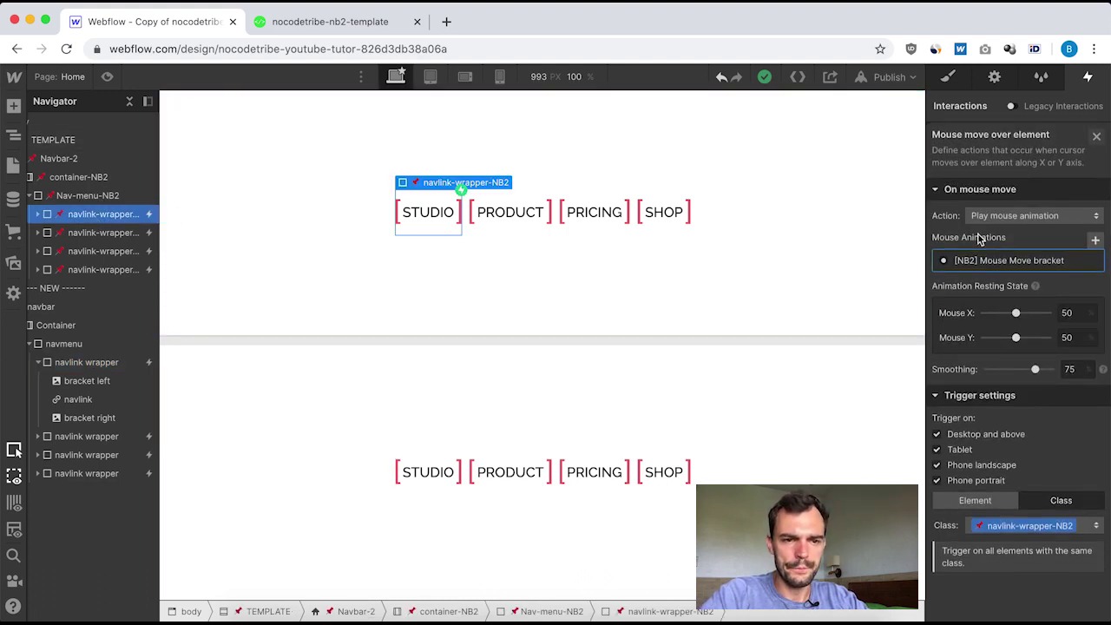
{"action": "left_click", "coordinate": [1007, 263]}
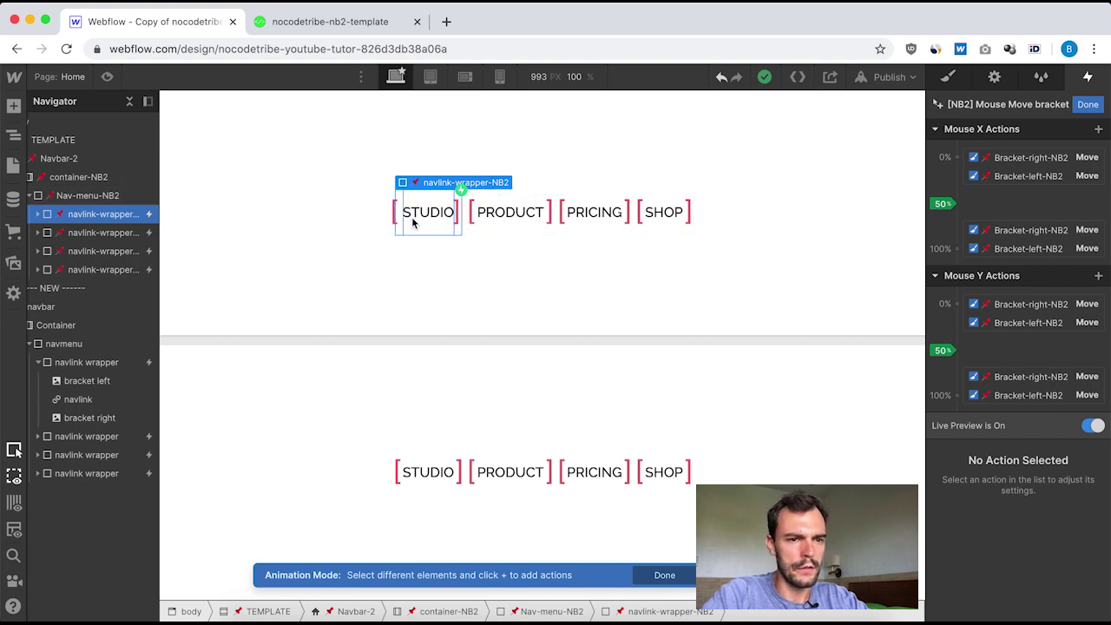
{"action": "left_click", "coordinate": [1006, 159]}
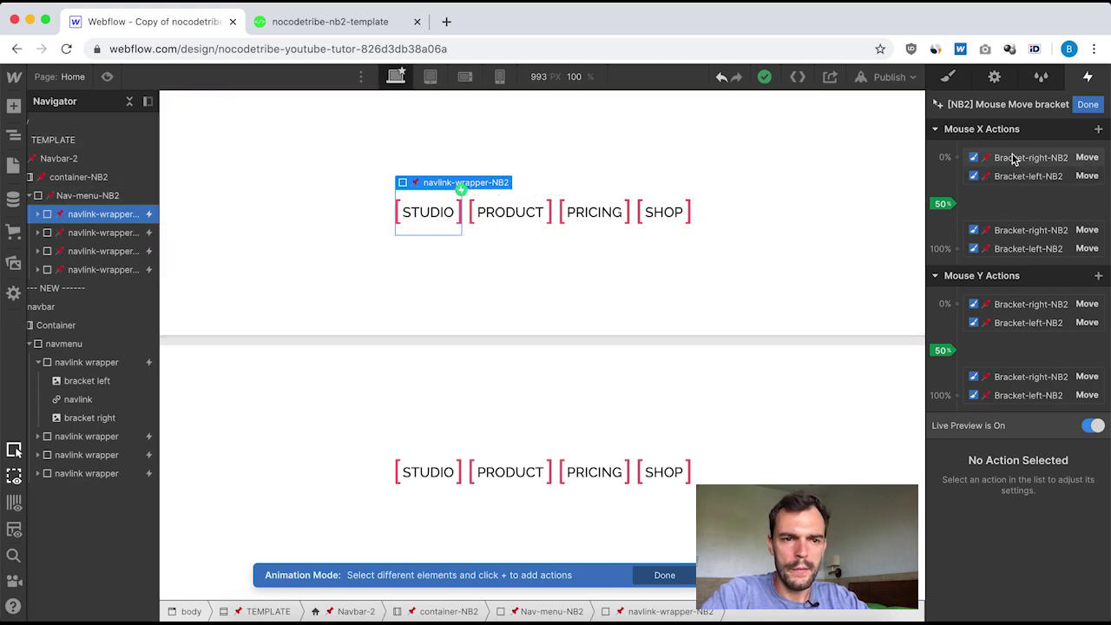
{"action": "left_click", "coordinate": [1013, 178]}
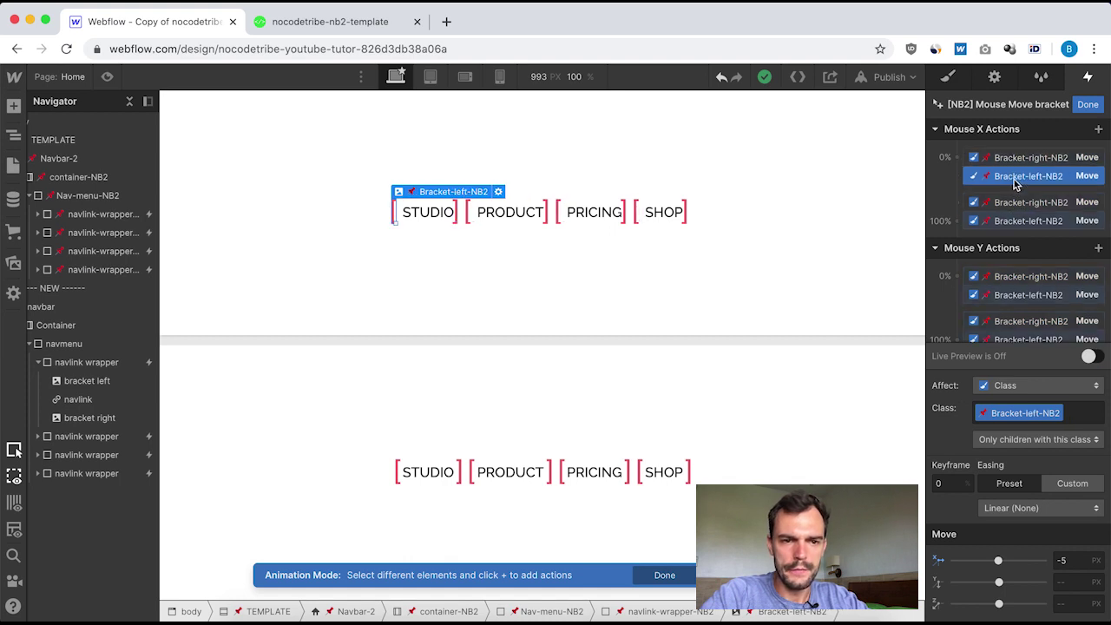
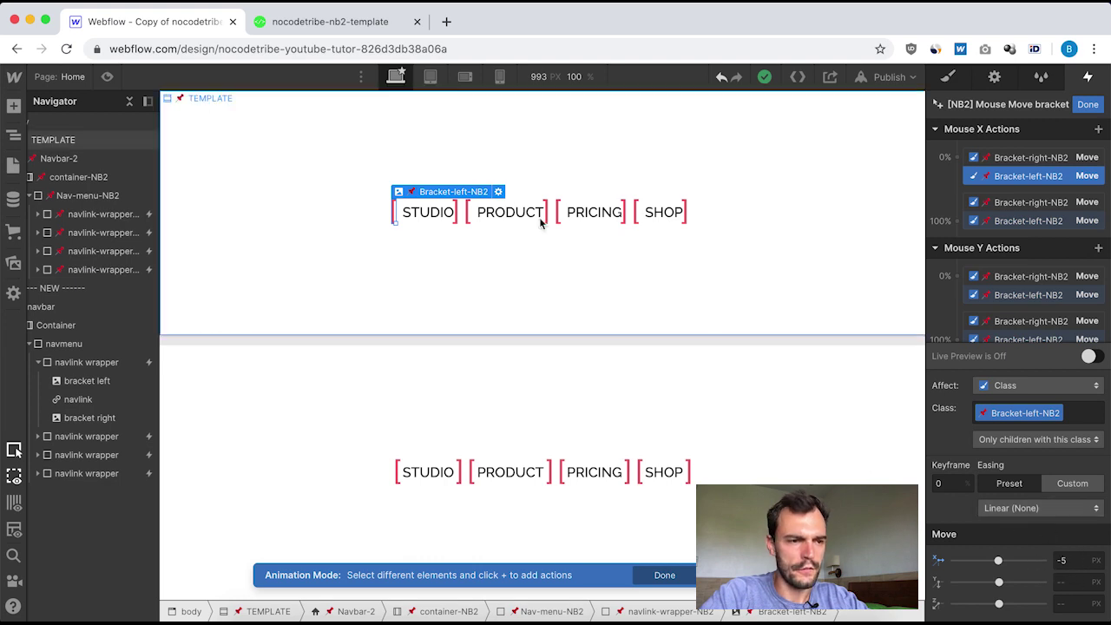
Step: Review the NB2 right bracket's 100% Mouse X move, then exit the animation editor
{"action": "left_click", "coordinate": [1015, 207]}
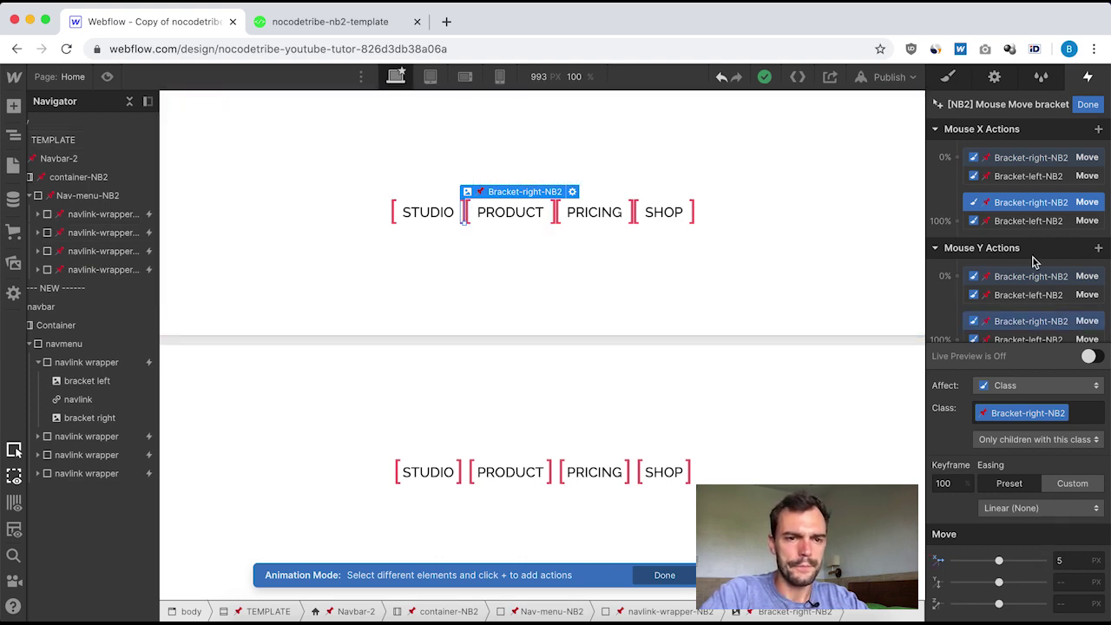
{"action": "left_click", "coordinate": [1087, 105]}
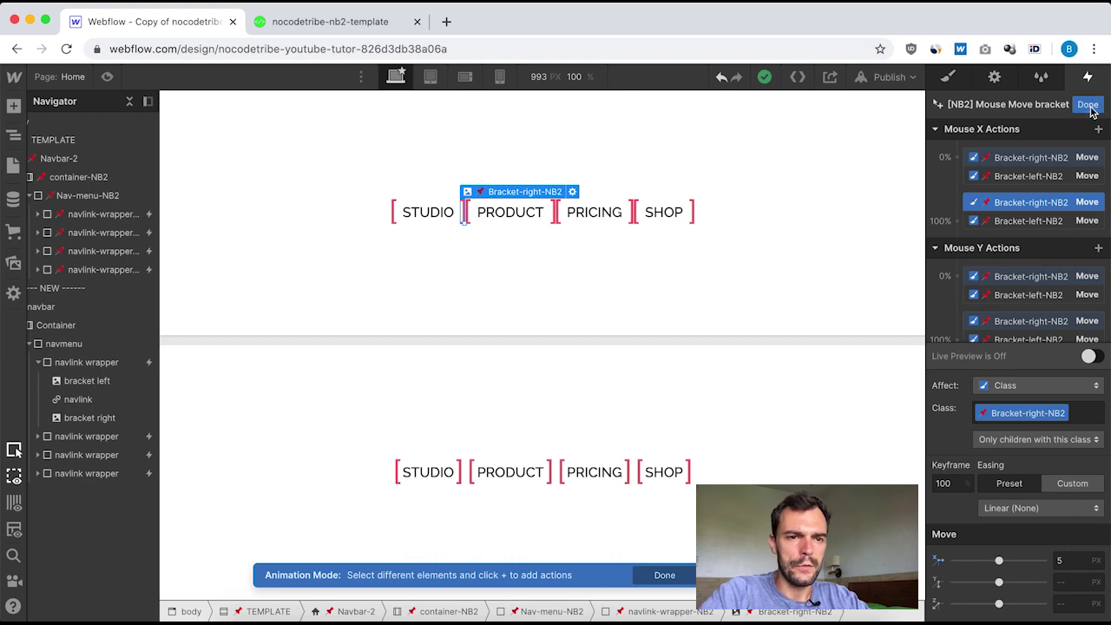
Step: Give the navlink wrapper a Mouse move over element trigger that plays a mouse animation
{"action": "left_click", "coordinate": [64, 364]}
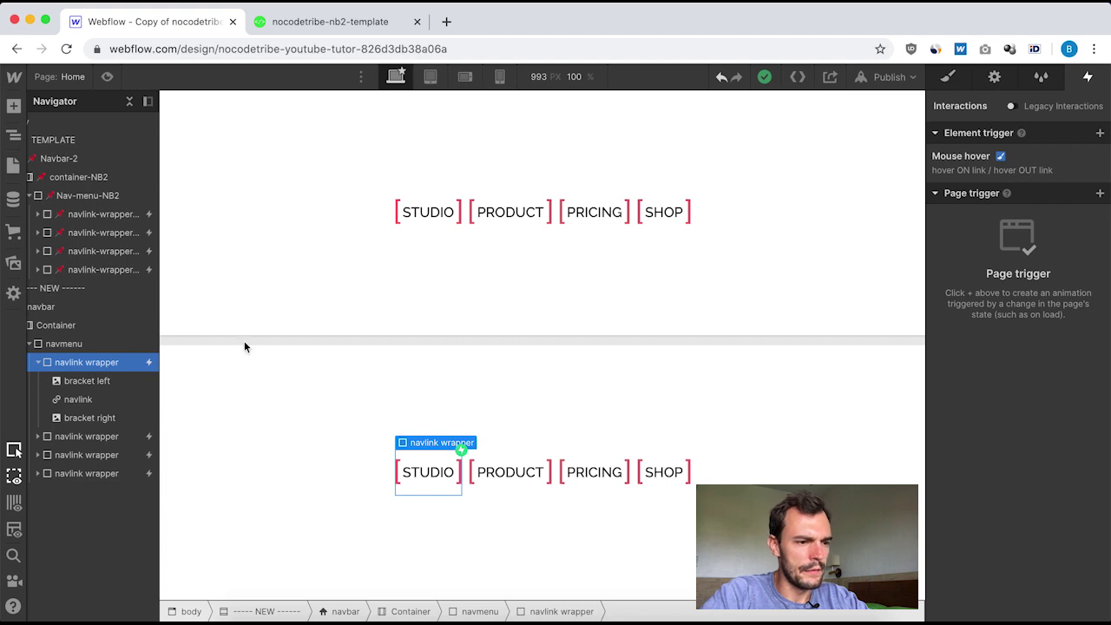
{"action": "left_click", "coordinate": [1100, 133]}
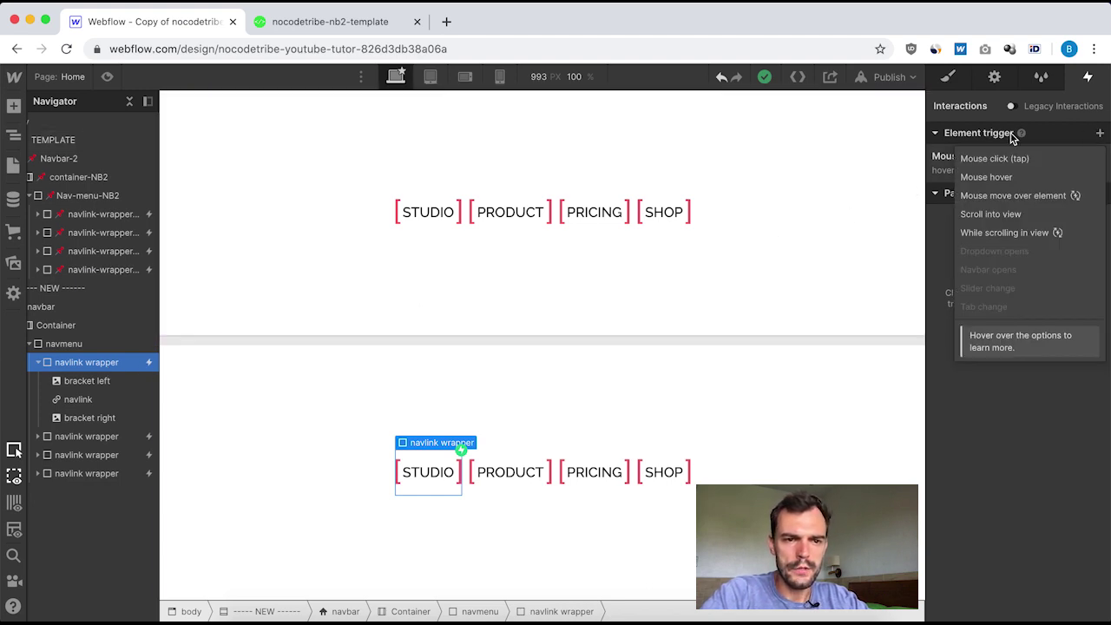
{"action": "left_click", "coordinate": [1002, 198]}
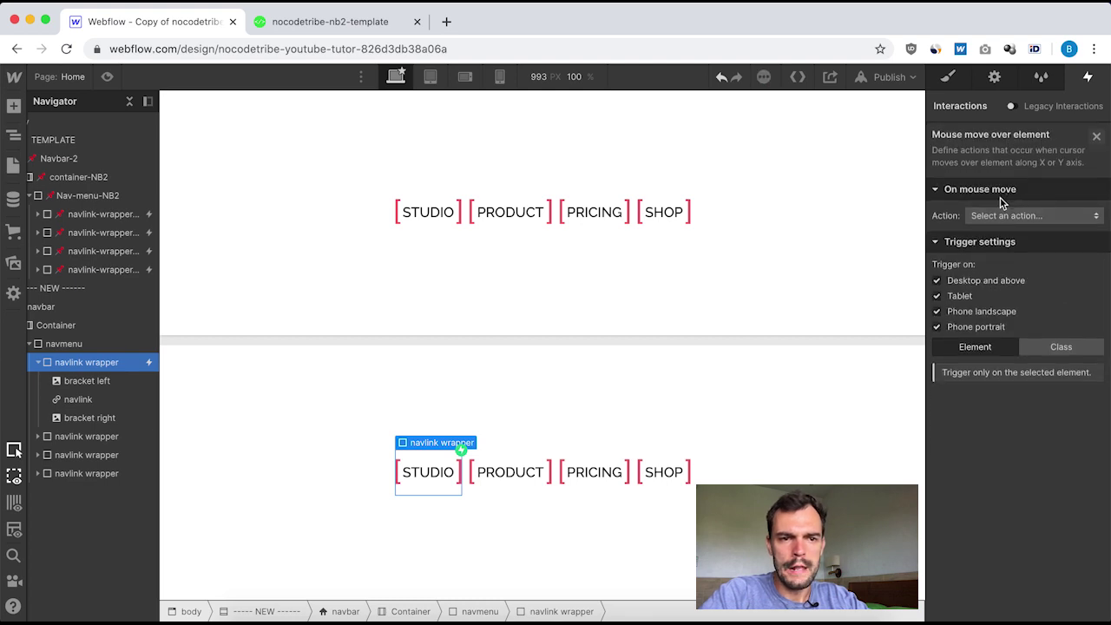
{"action": "left_click", "coordinate": [1015, 216]}
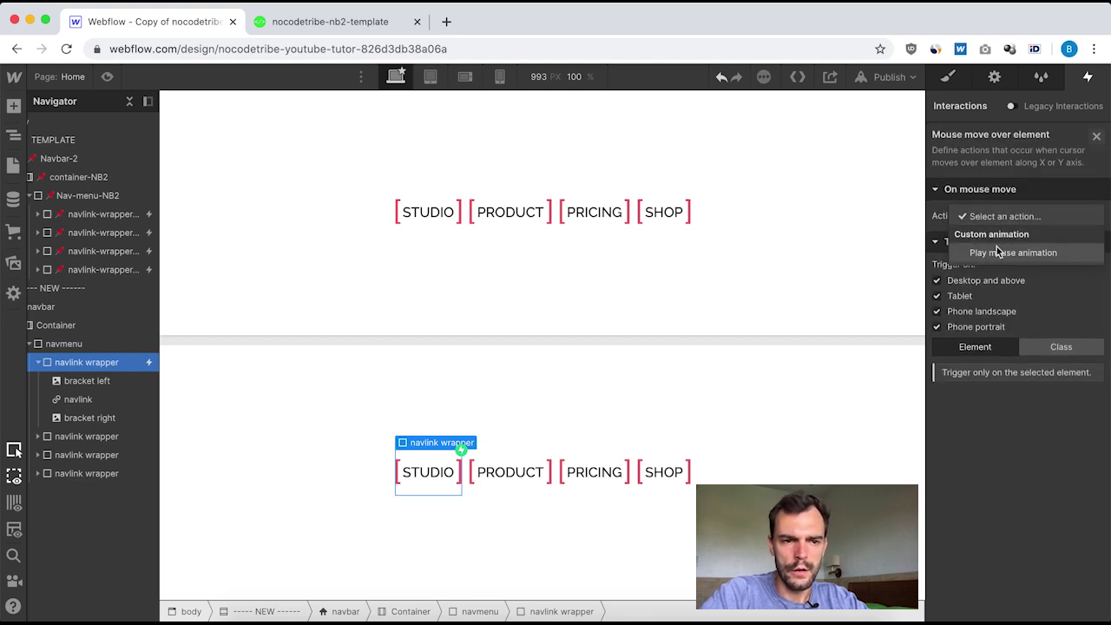
{"action": "left_click", "coordinate": [1012, 253]}
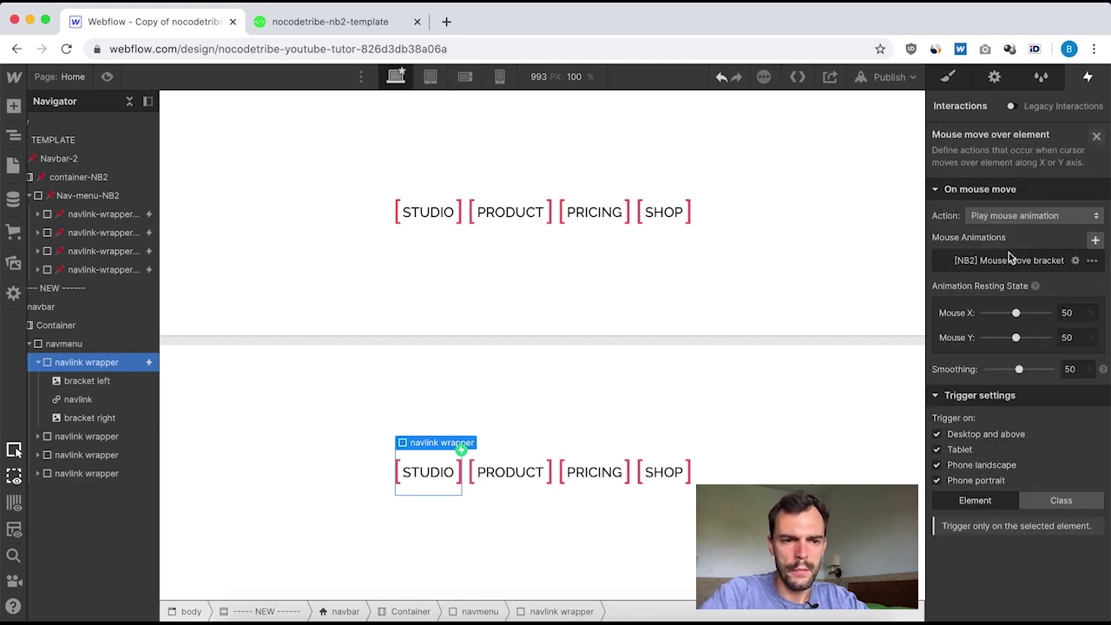
Step: Create a new mouse animation named 'mouse move link' and select the left bracket
{"action": "left_click", "coordinate": [1095, 239]}
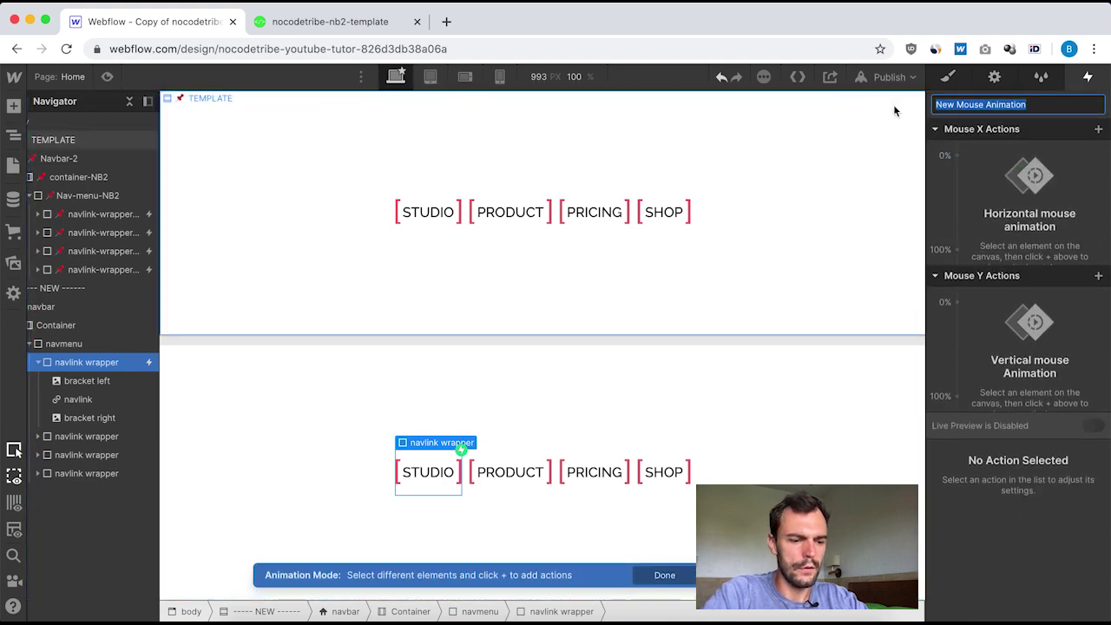
{"action": "type", "text": "mouse move link"}
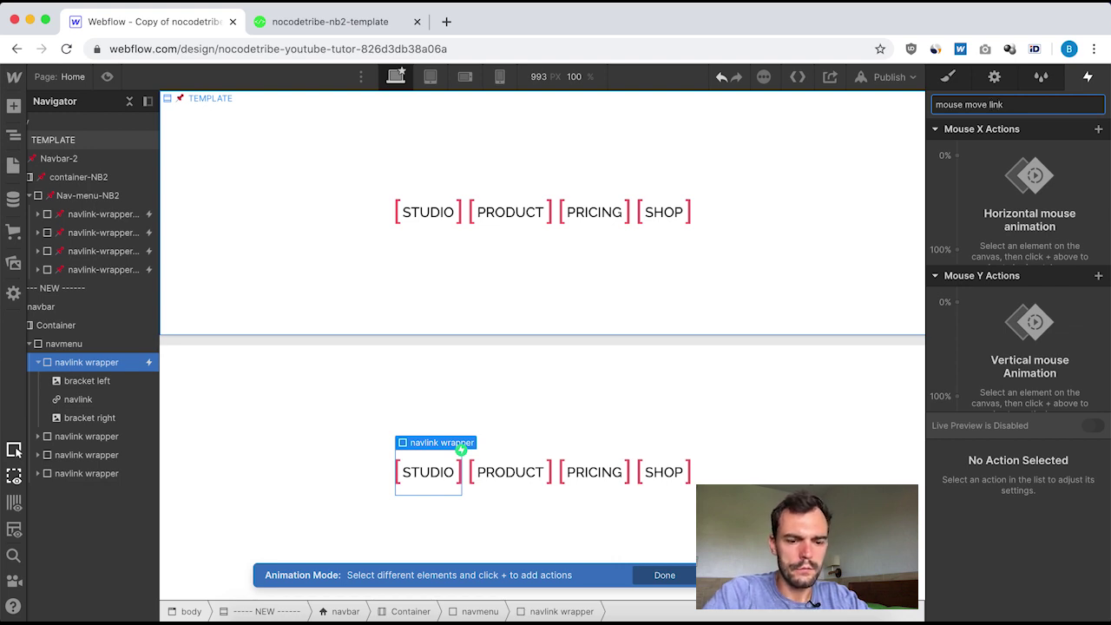
{"action": "key", "text": "Return"}
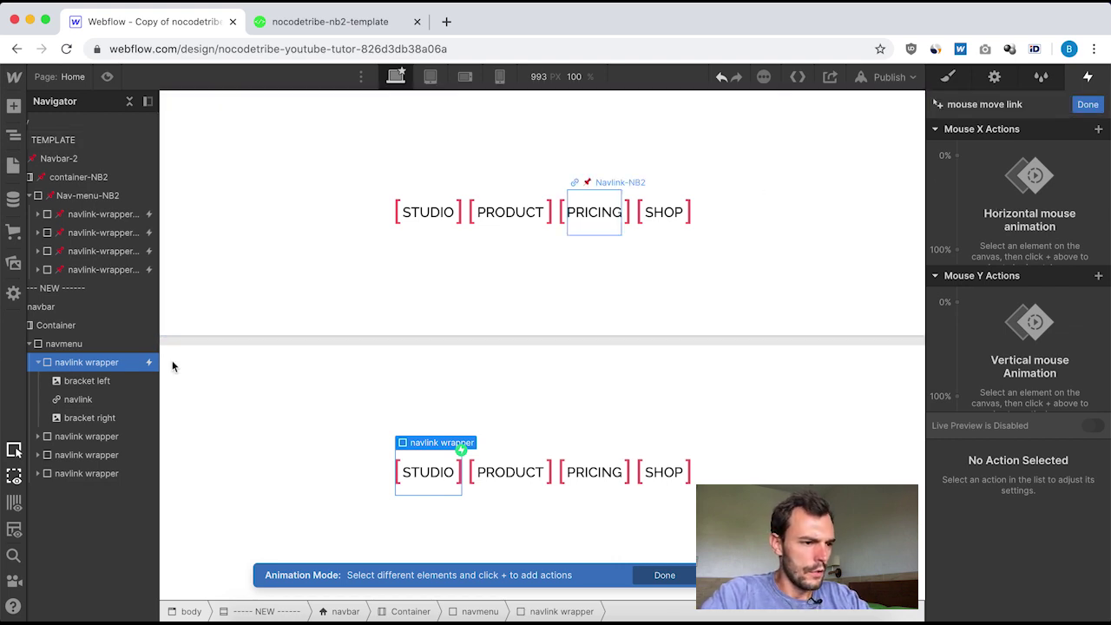
{"action": "left_click", "coordinate": [75, 385]}
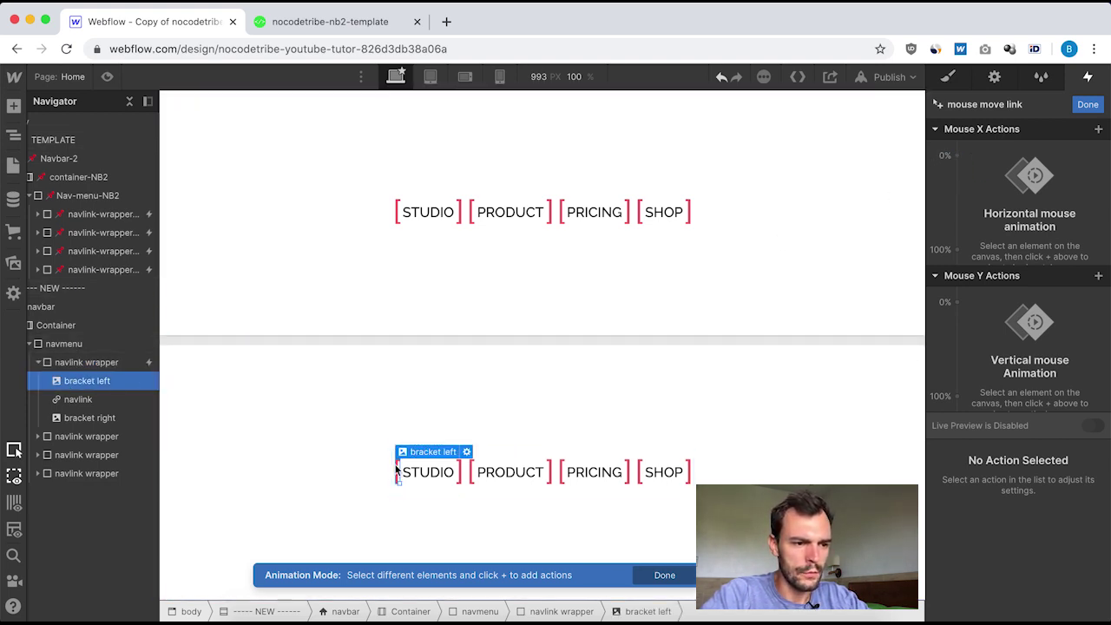
Step: Add Mouse X 0% move actions for bracket left and bracket right
{"action": "left_click", "coordinate": [957, 157]}
{"action": "left_click", "coordinate": [970, 202]}
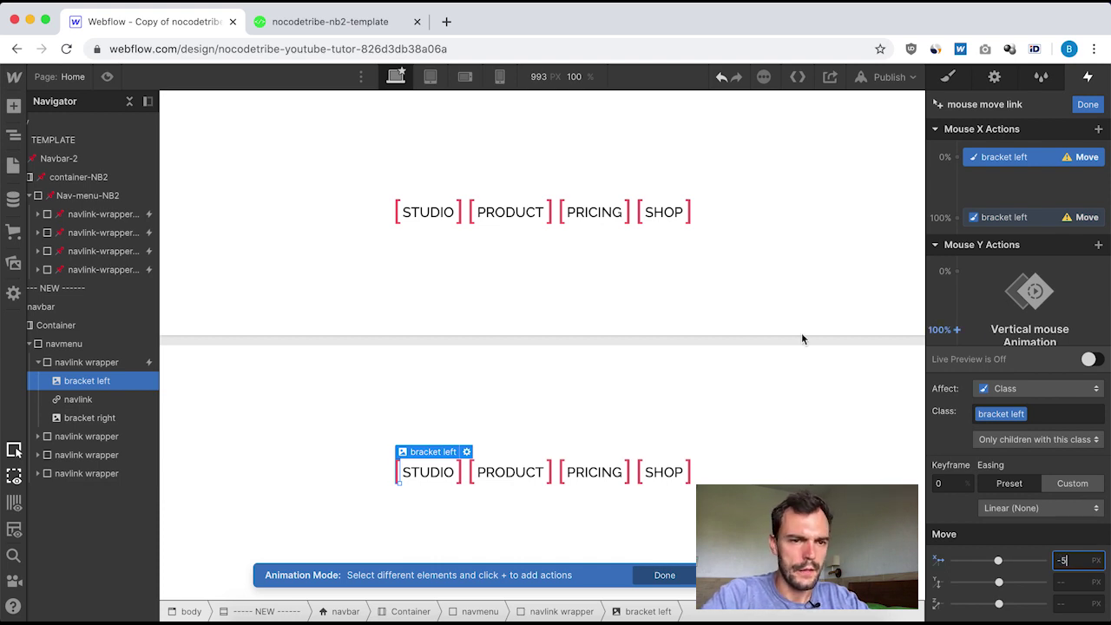
{"action": "left_click", "coordinate": [87, 418]}
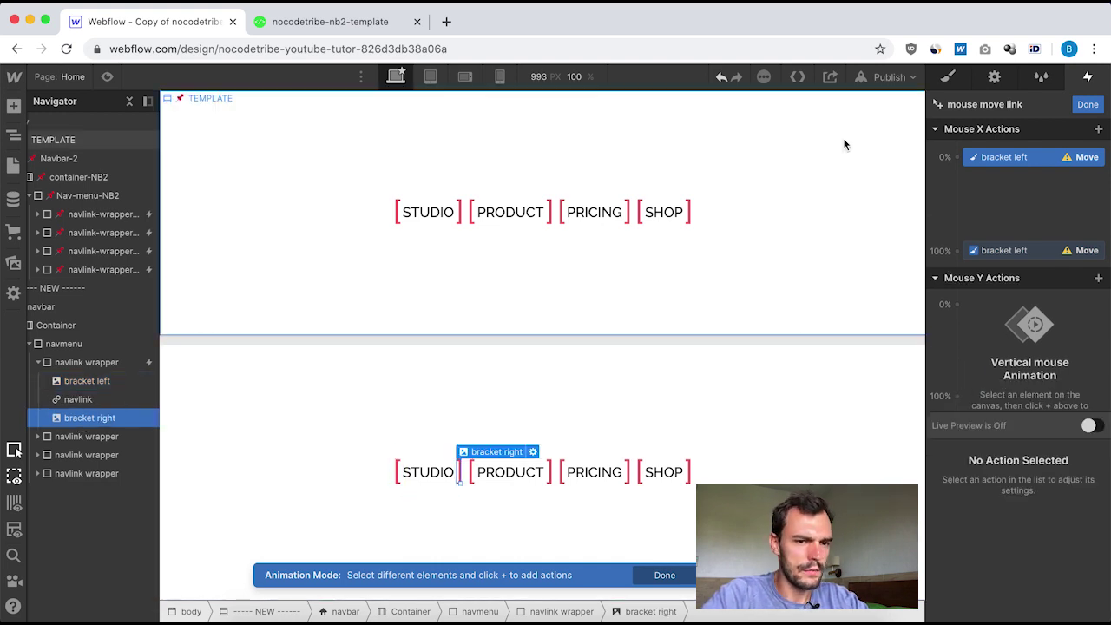
{"action": "left_click", "coordinate": [957, 156]}
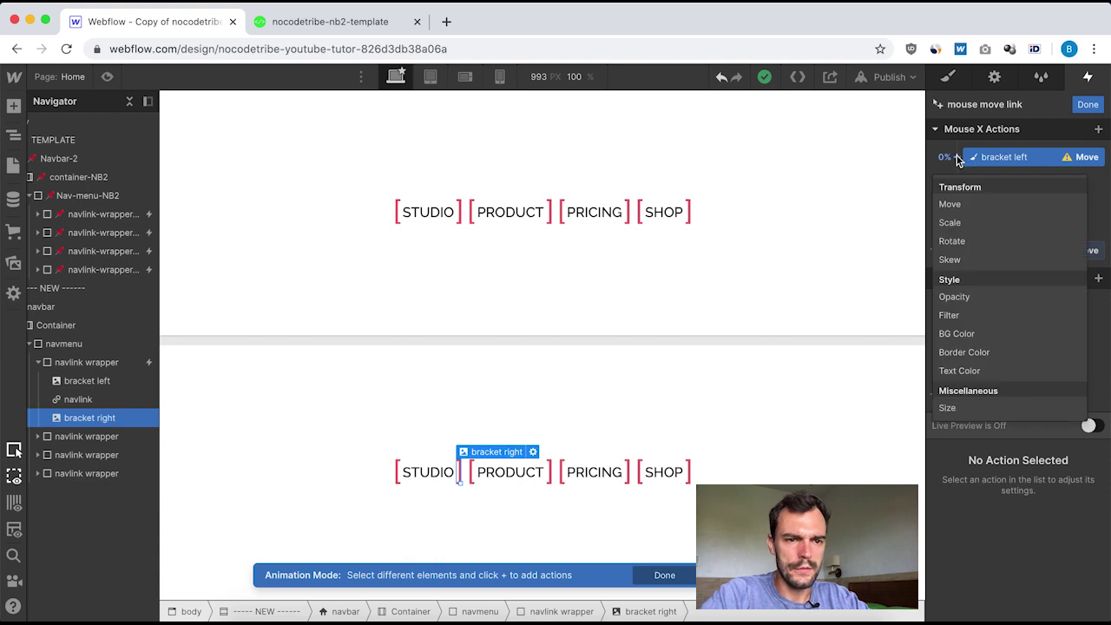
{"action": "left_click", "coordinate": [953, 209]}
{"action": "left_click", "coordinate": [1068, 560]}
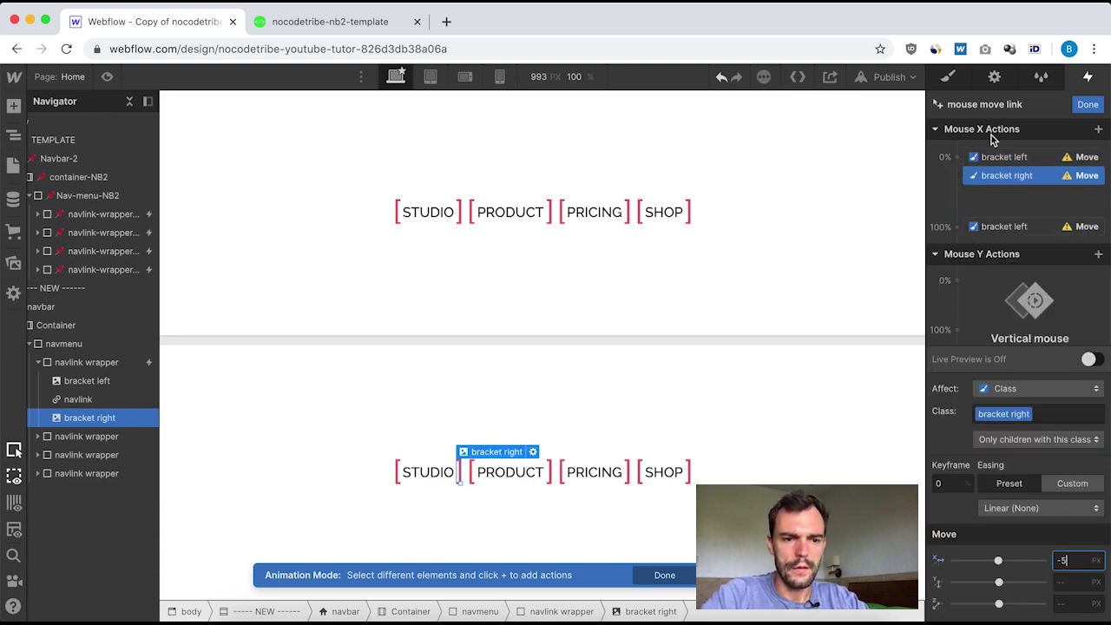
Step: Rearrange the Mouse X moves and add a 100% move for the right bracket
{"action": "left_click", "coordinate": [1001, 225]}
{"action": "left_click_drag", "start_coordinate": [1004, 157], "coordinate": [972, 227]}
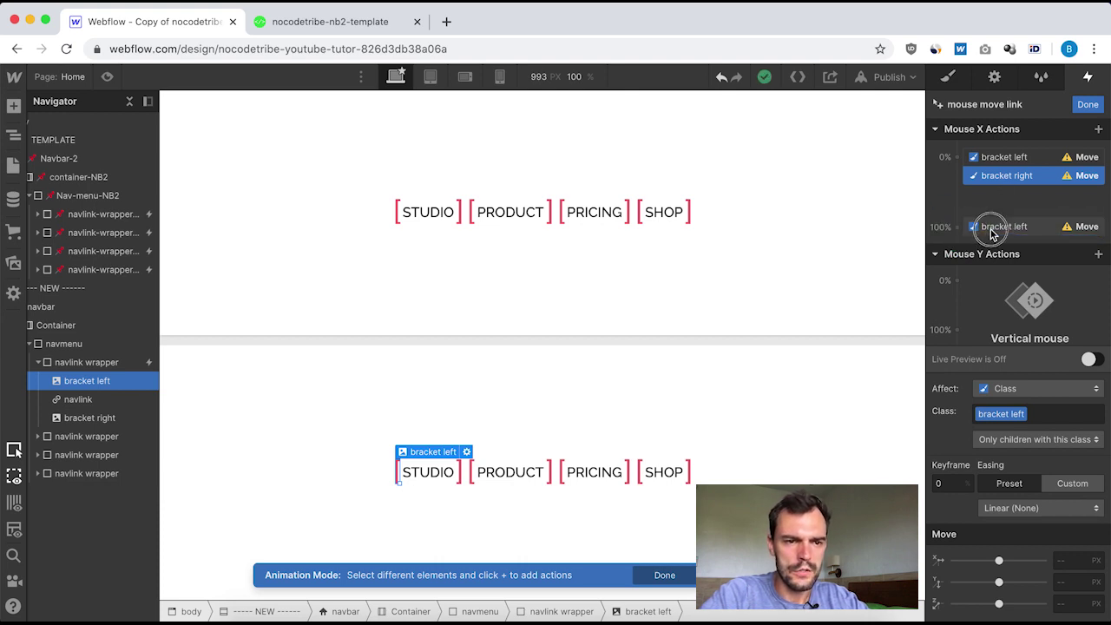
{"action": "left_click", "coordinate": [991, 229]}
{"action": "left_click", "coordinate": [1006, 175]}
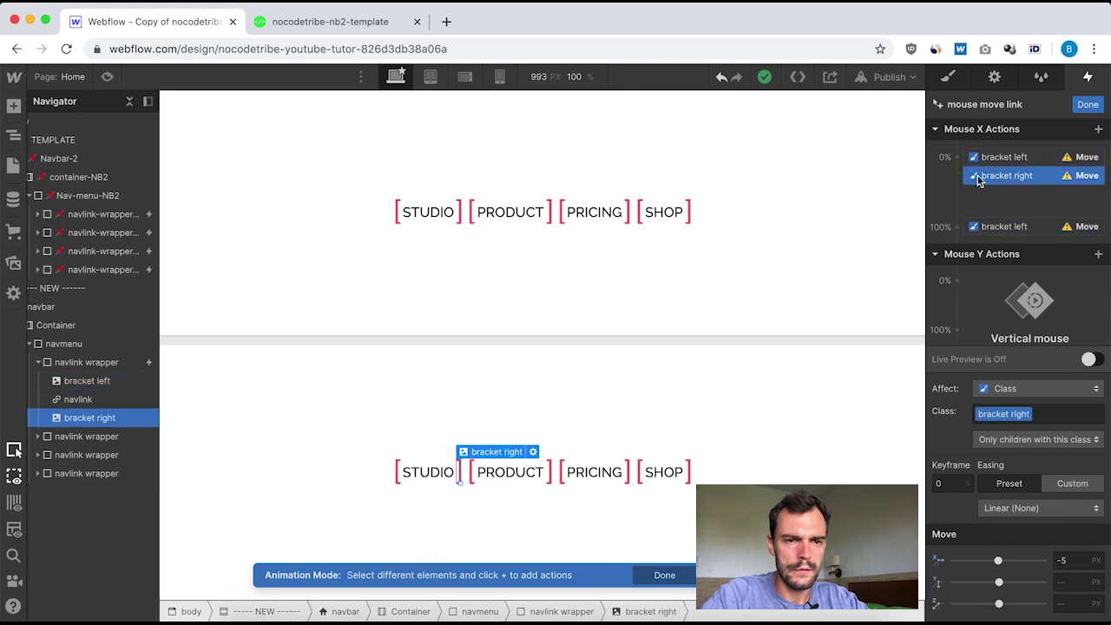
{"action": "left_click_drag", "start_coordinate": [965, 236], "coordinate": [955, 232]}
{"action": "left_click", "coordinate": [956, 228]}
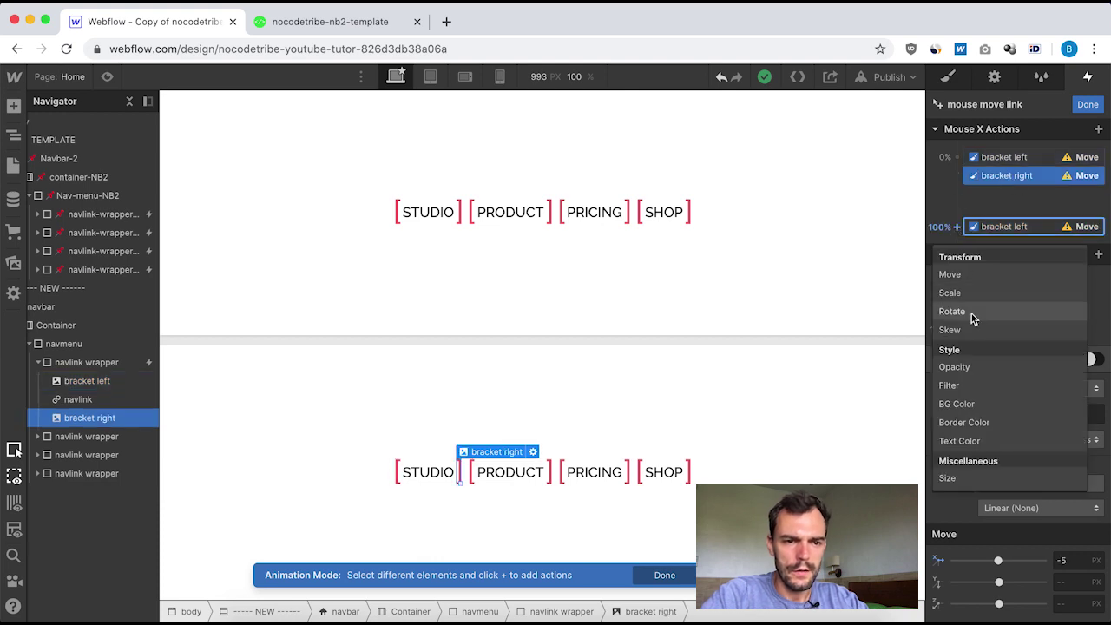
{"action": "left_click", "coordinate": [975, 278]}
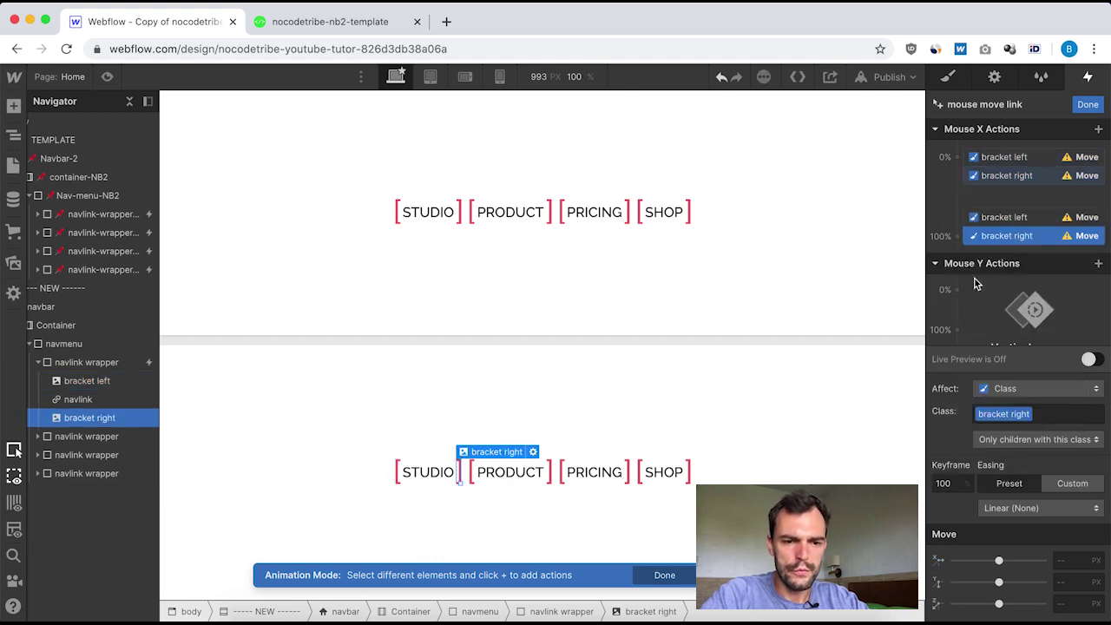
{"action": "left_click", "coordinate": [1069, 559]}
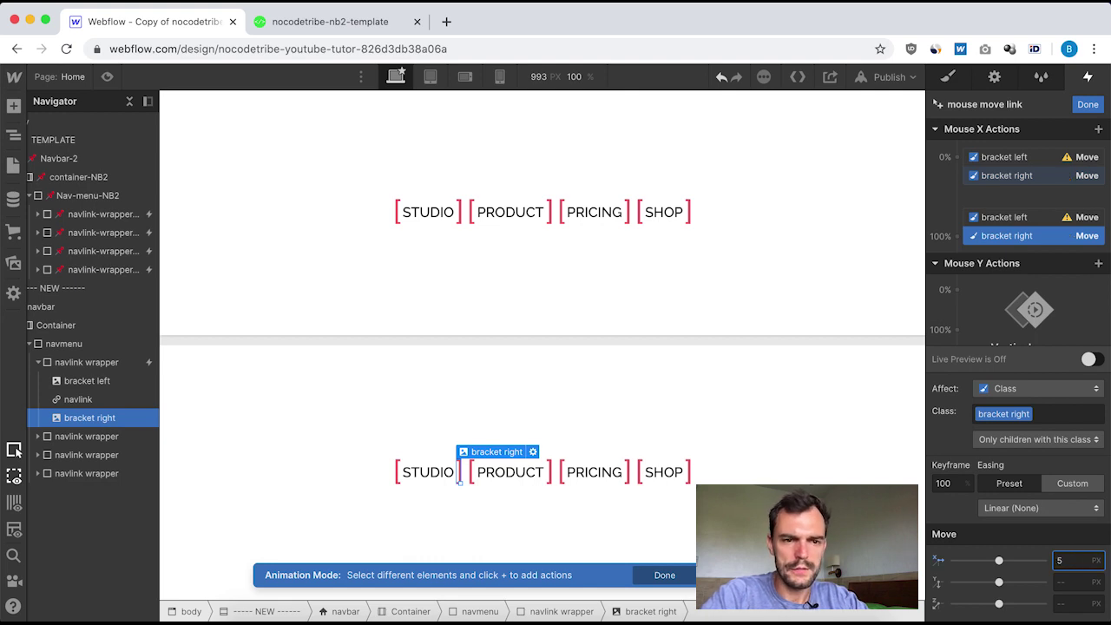
Step: Set the left bracket's 100% Mouse X move offset to -5 px
{"action": "left_click", "coordinate": [1012, 223]}
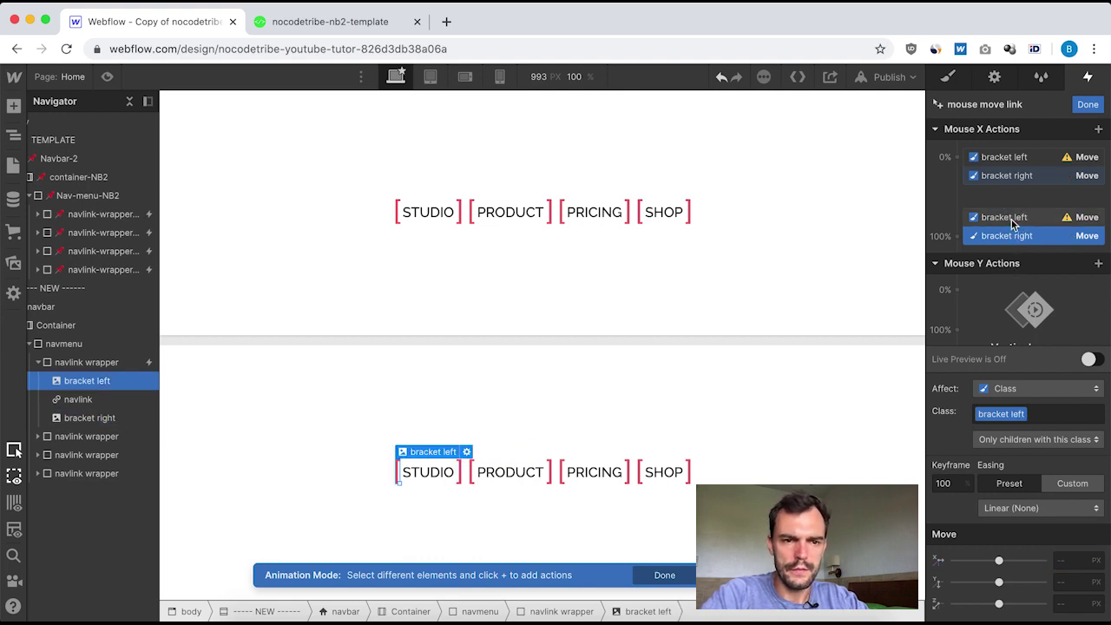
{"action": "left_click", "coordinate": [1007, 218]}
{"action": "left_click", "coordinate": [1067, 560]}
{"action": "type", "text": "5"}
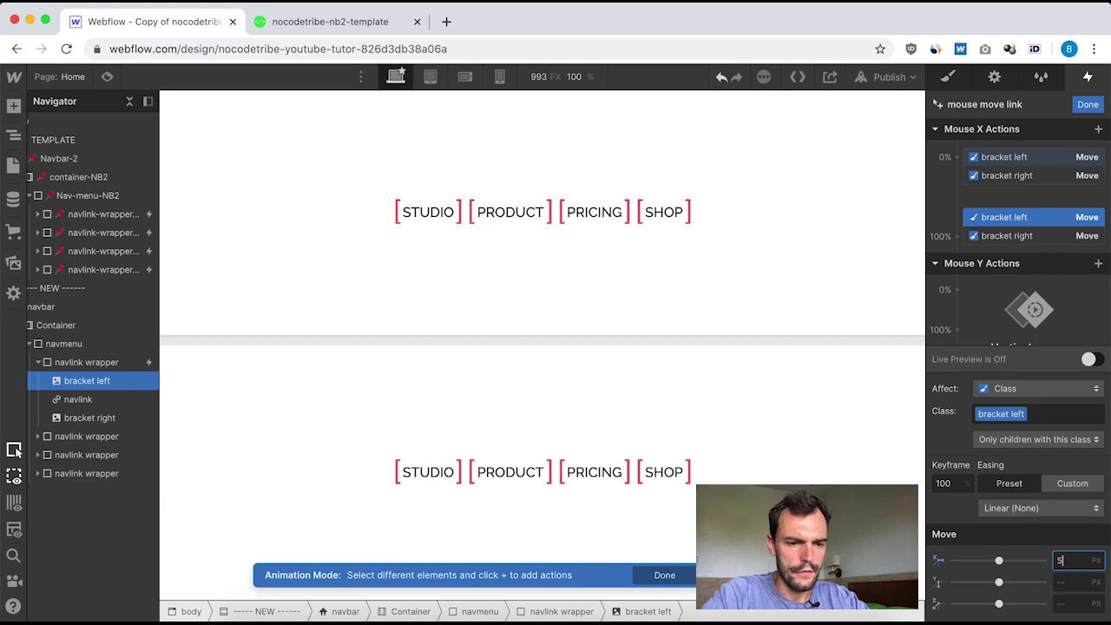
{"action": "key", "text": "Left"}
{"action": "type", "text": "-"}
{"action": "key", "text": "Return"}
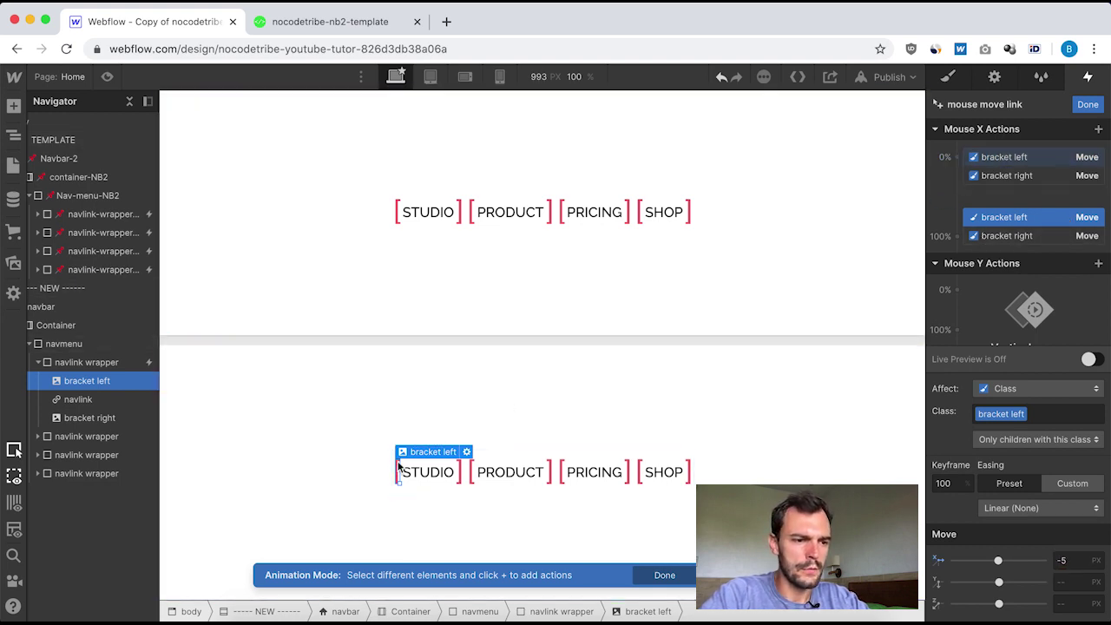
Step: Review both brackets' 0% and 100% Mouse X move keyframes
{"action": "left_click", "coordinate": [990, 157]}
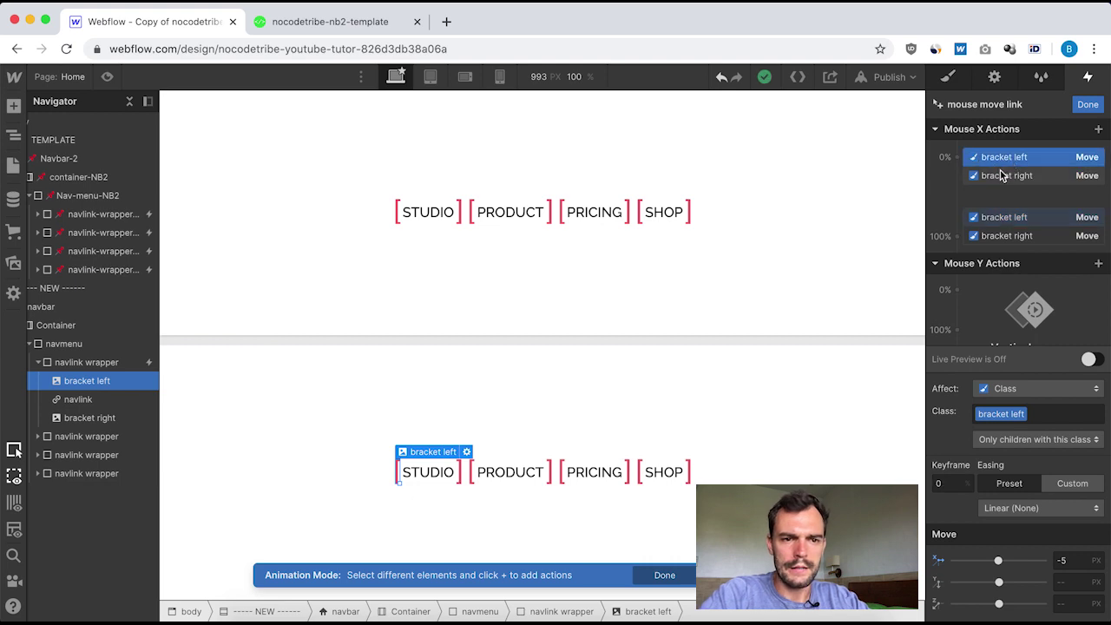
{"action": "left_click", "coordinate": [1003, 176]}
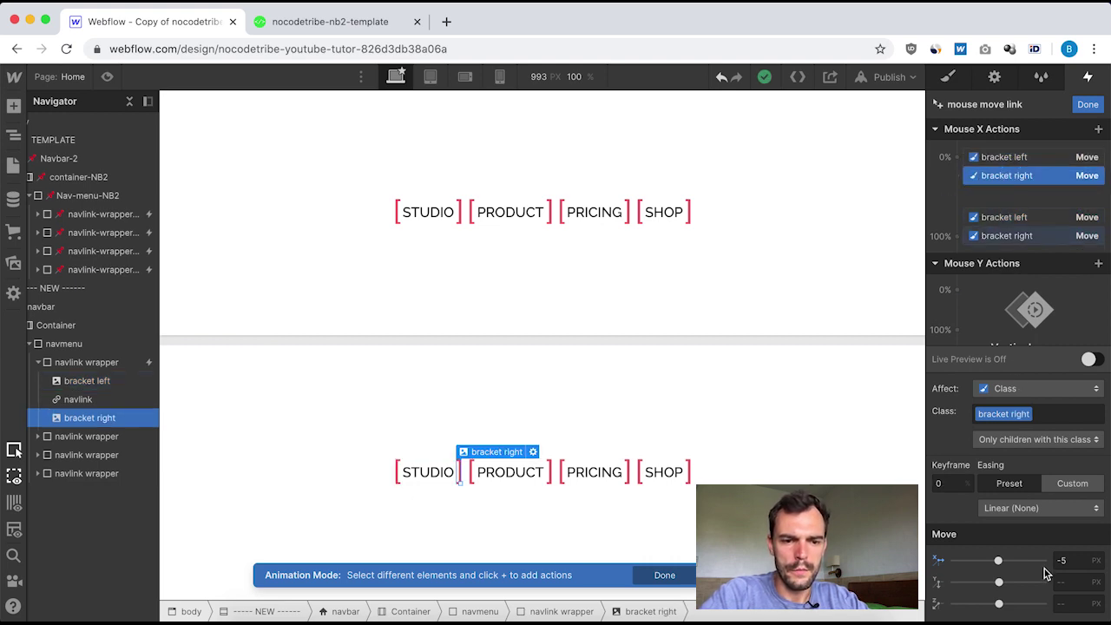
{"action": "left_click", "coordinate": [998, 217]}
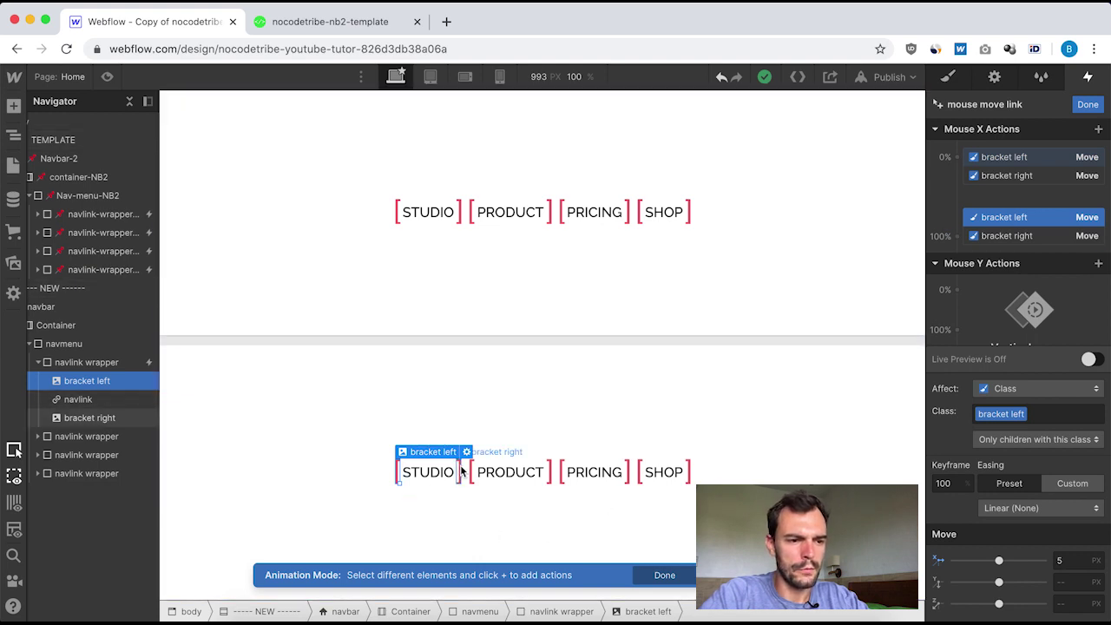
{"action": "left_click", "coordinate": [1010, 238]}
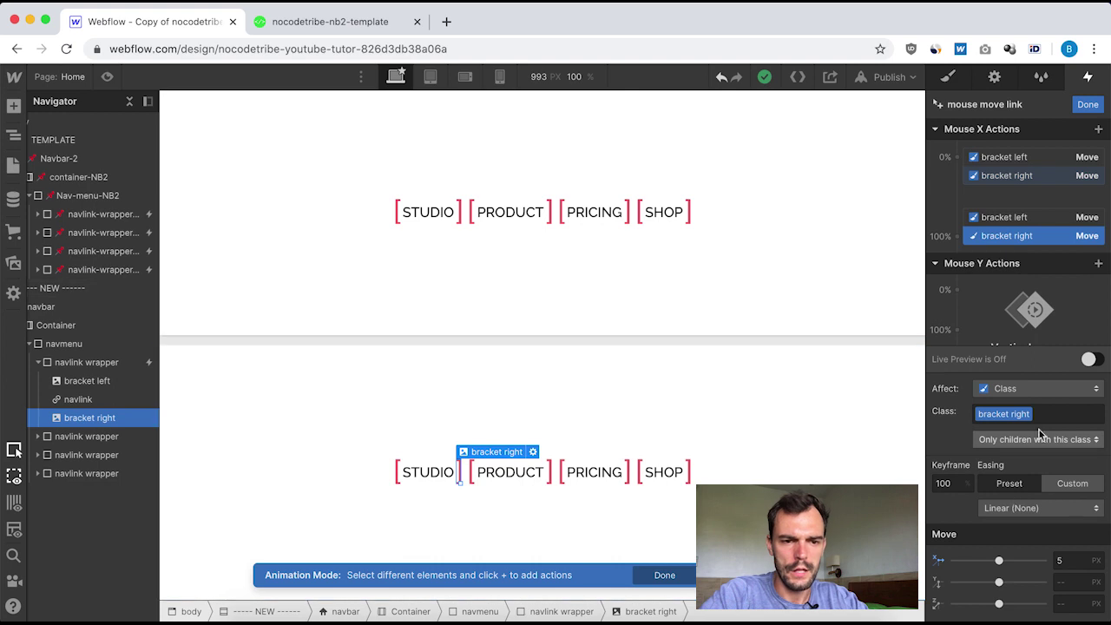
Step: Toggle Live Preview on and off, then close the mouse move link animation
{"action": "left_click", "coordinate": [1092, 360]}
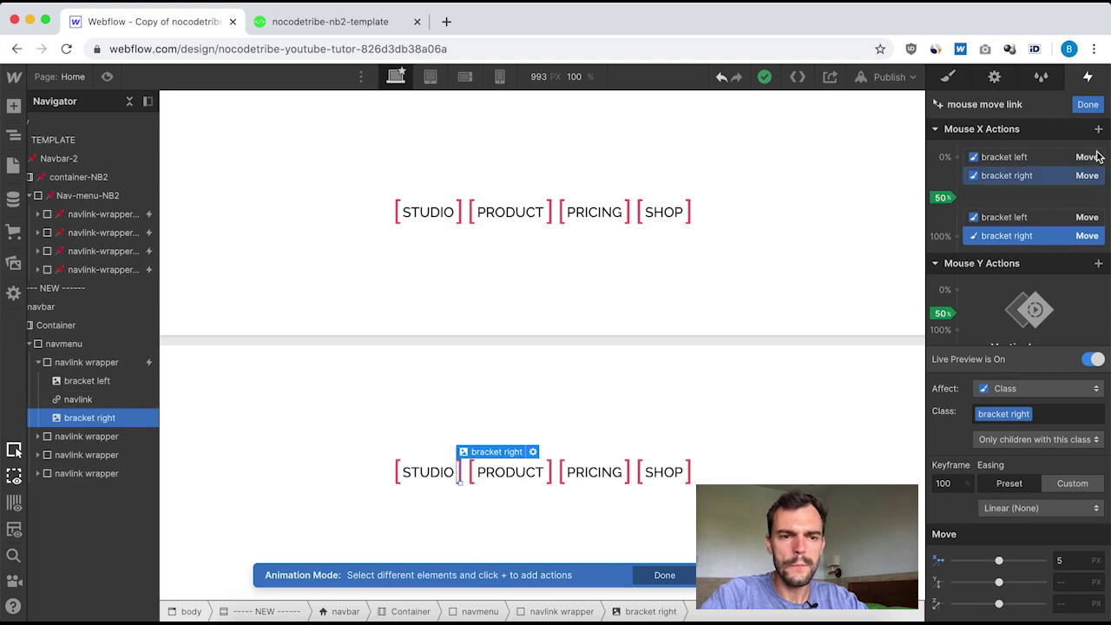
{"action": "left_click", "coordinate": [1092, 360]}
{"action": "left_click", "coordinate": [1087, 104]}
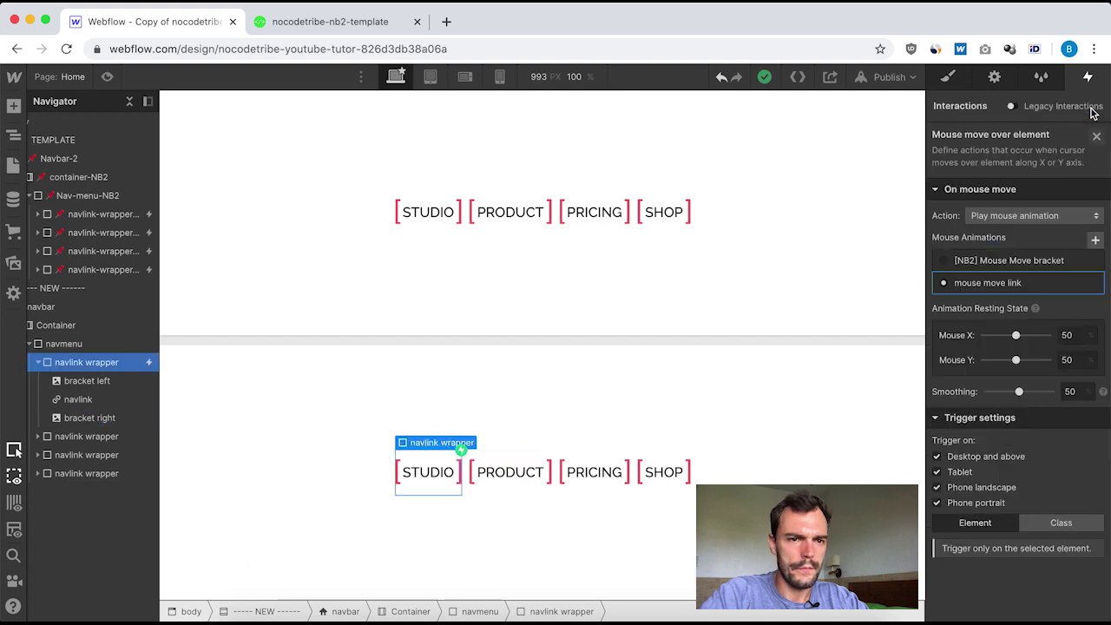
Step: Open the [NB2] Mouse Move bracket animation from navlink-wrapper-NB2's mouse-move trigger
{"action": "left_click", "coordinate": [132, 217]}
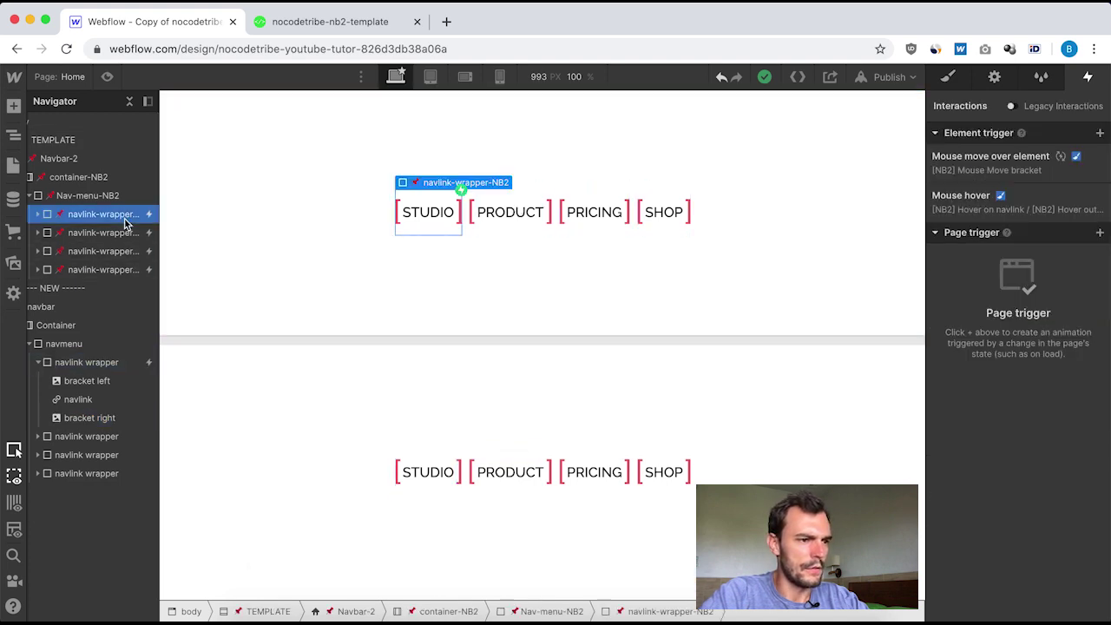
{"action": "left_click", "coordinate": [970, 165]}
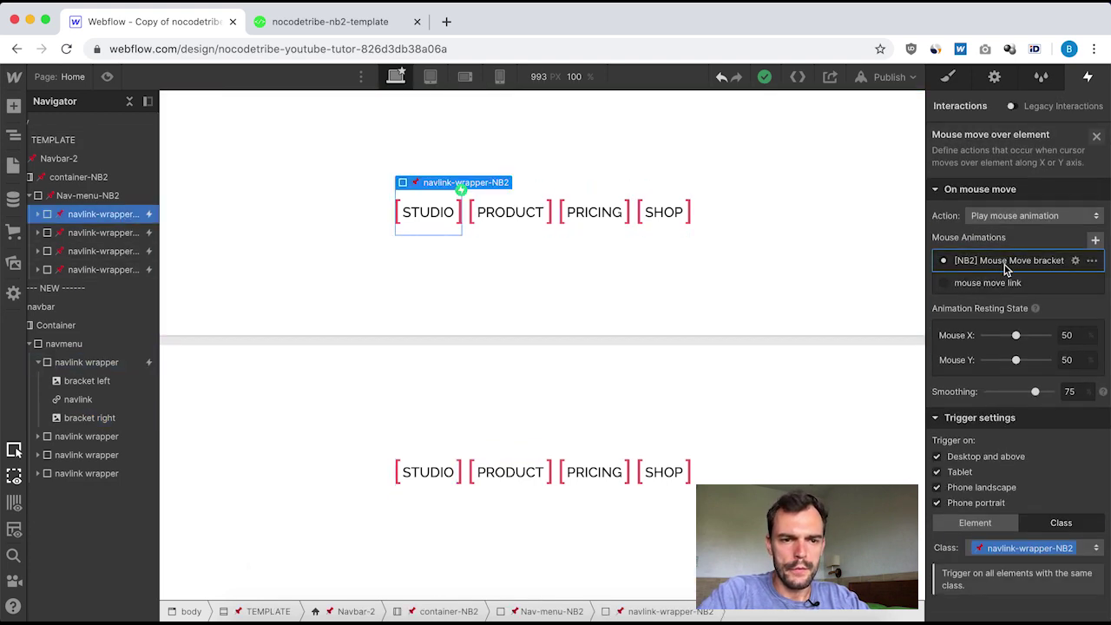
{"action": "left_click", "coordinate": [1022, 259]}
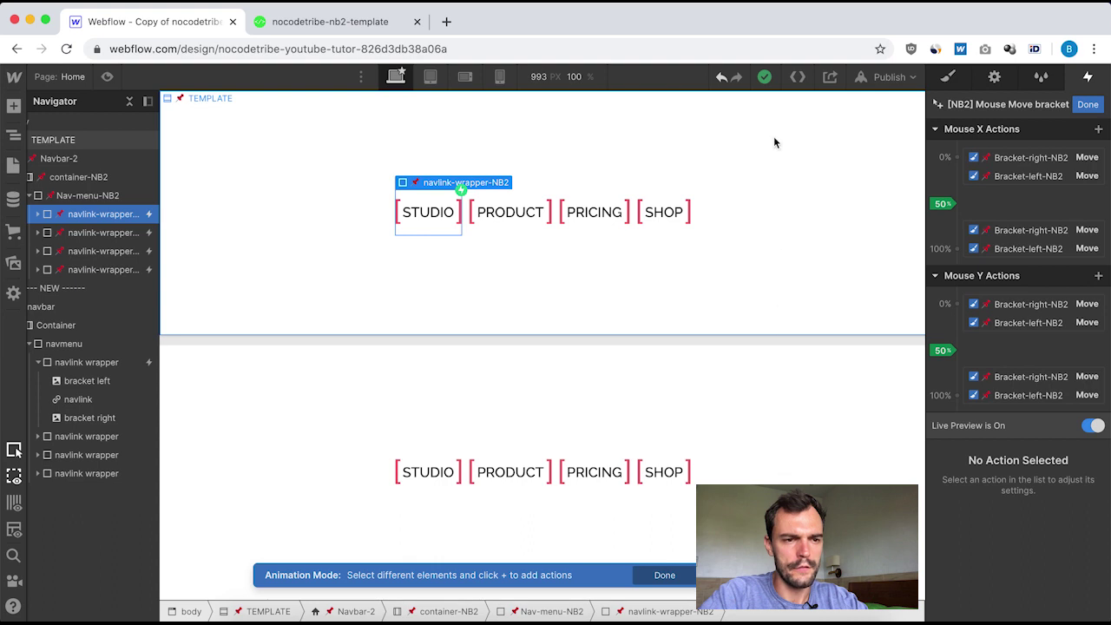
Step: Compare the NB2 left and right brackets' 0% Mouse Y keyframes
{"action": "left_click", "coordinate": [1020, 306]}
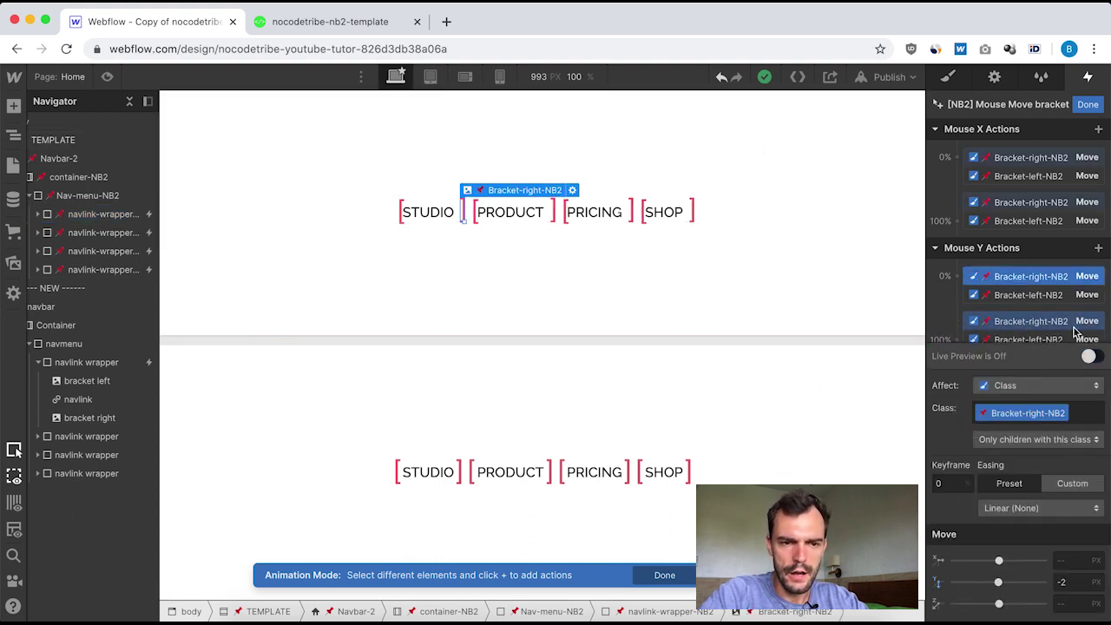
{"action": "left_click", "coordinate": [1006, 295]}
{"action": "left_click", "coordinate": [1021, 277]}
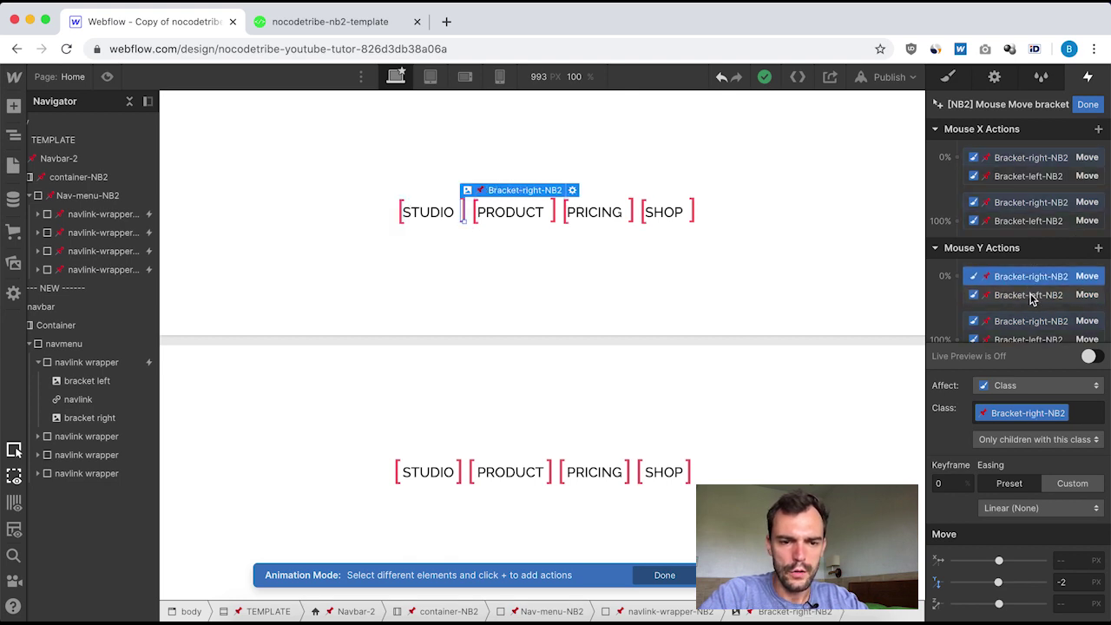
{"action": "left_click", "coordinate": [1031, 296]}
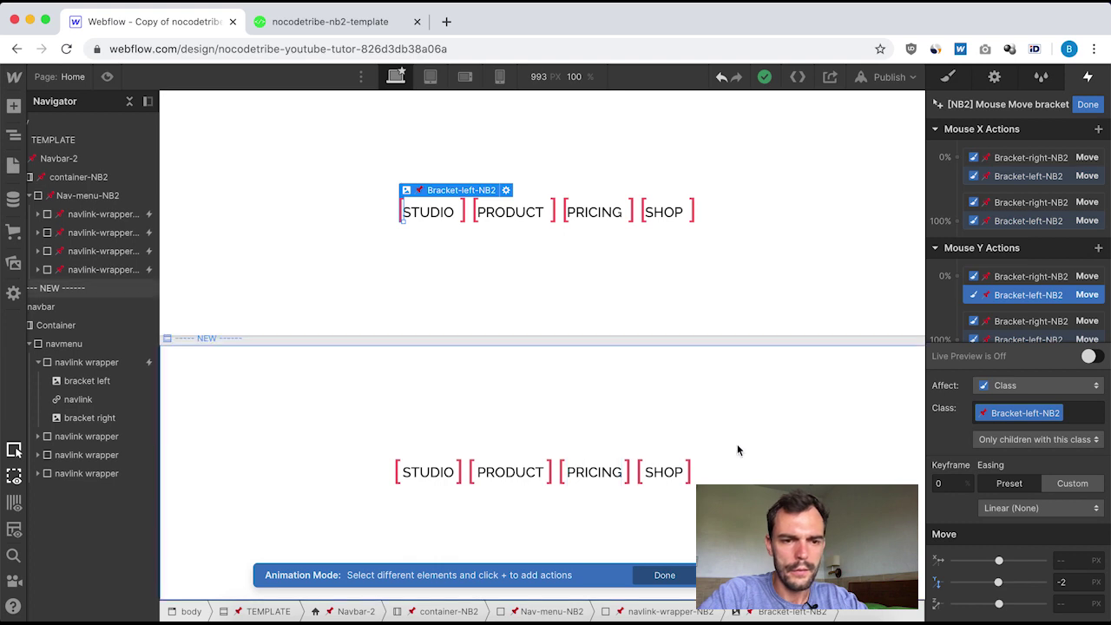
{"action": "scroll", "coordinate": [987, 305], "scroll_direction": "down", "scroll_amount": 1}
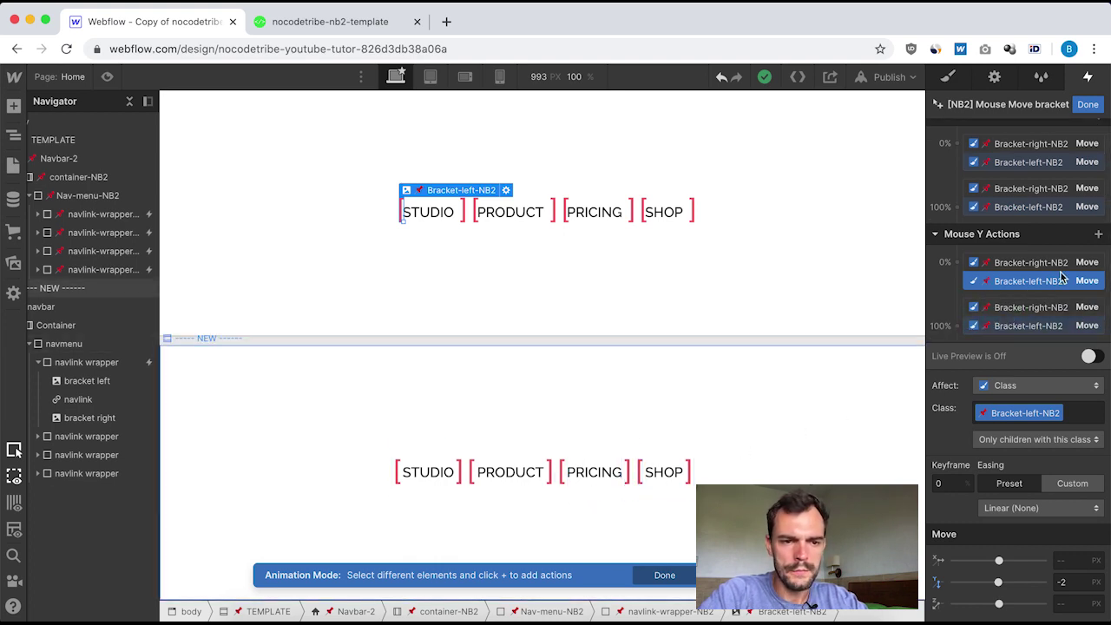
Step: Confirm the -2 px and 2 px Mouse Y moves, close the editor, and select the new navlink wrapper
{"action": "left_click", "coordinate": [1011, 307]}
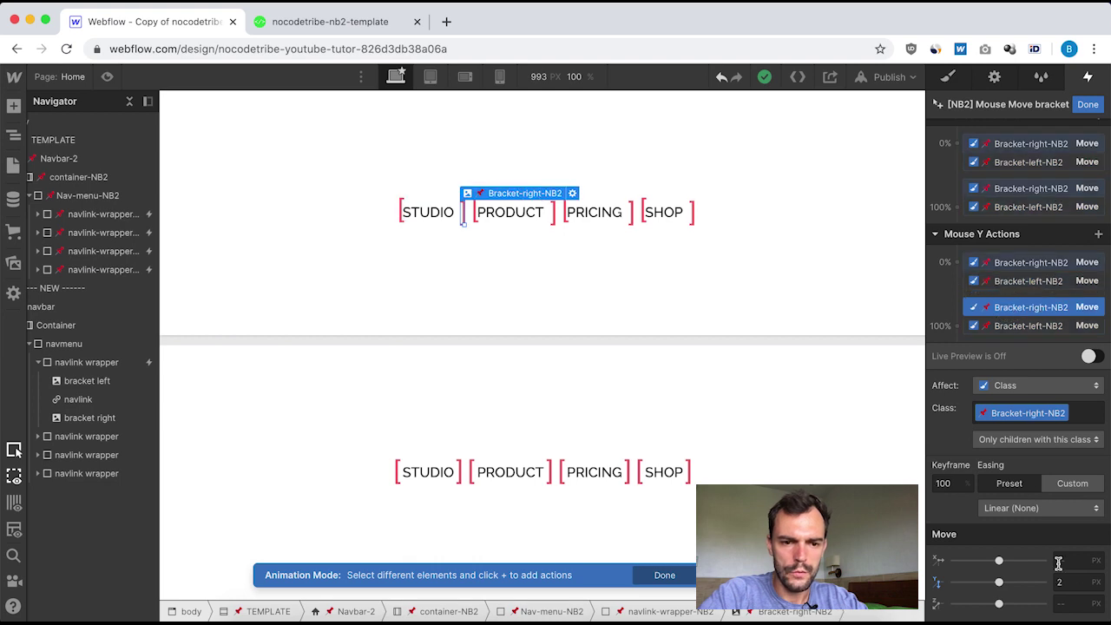
{"action": "left_click", "coordinate": [1010, 264]}
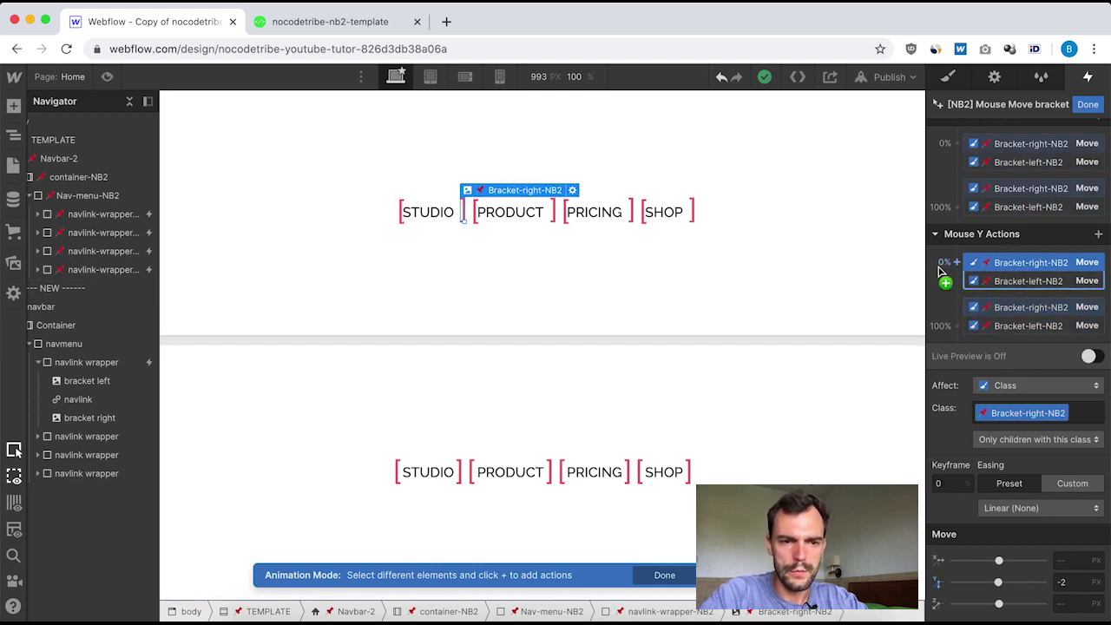
{"action": "left_click", "coordinate": [1008, 308]}
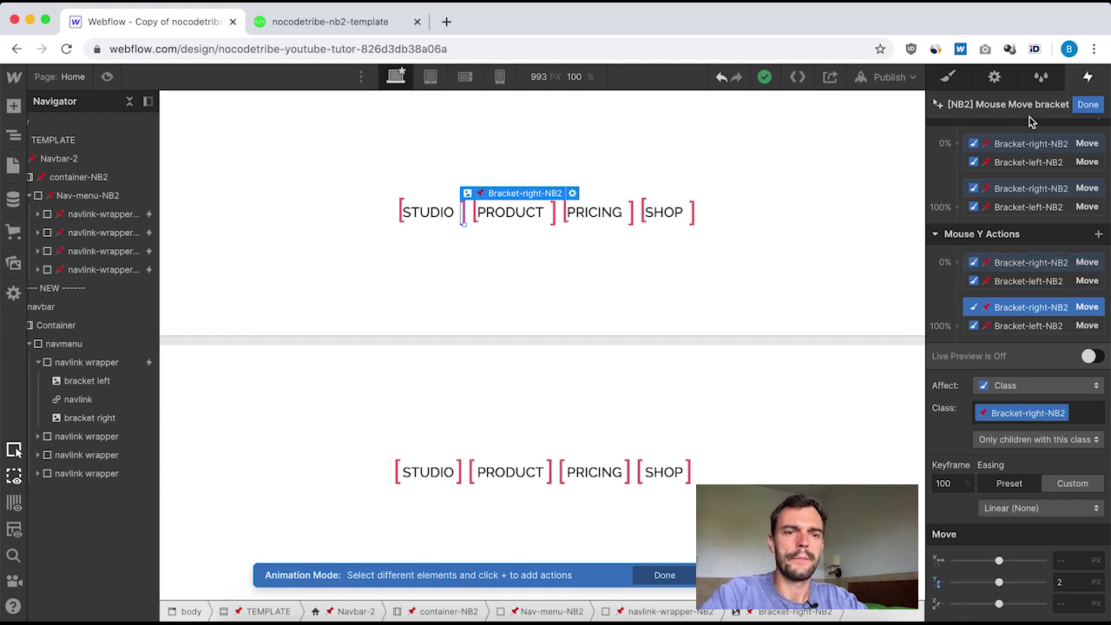
{"action": "left_click", "coordinate": [1088, 105]}
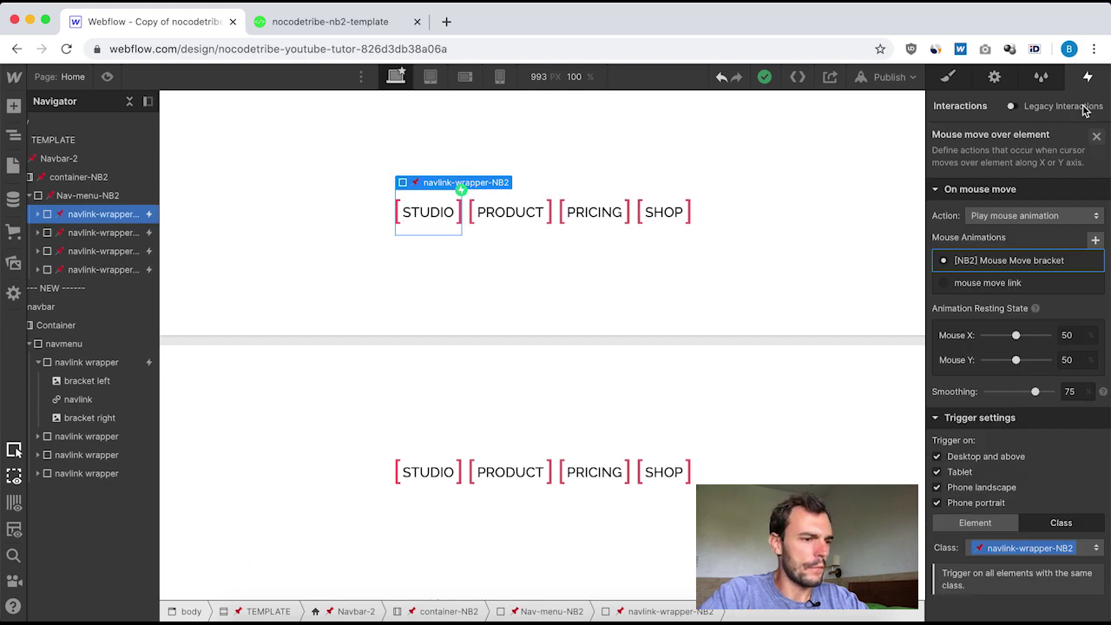
{"action": "left_click", "coordinate": [77, 361]}
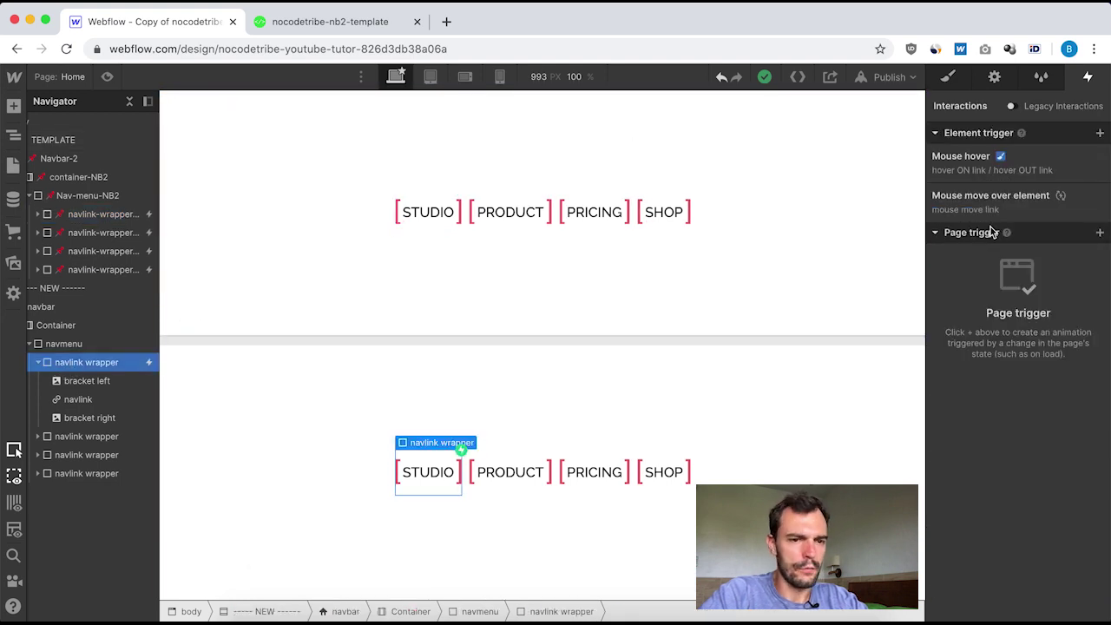
Step: Open the mouse move link animation and add a Mouse Y 0% move for bracket left
{"action": "left_click", "coordinate": [987, 194]}
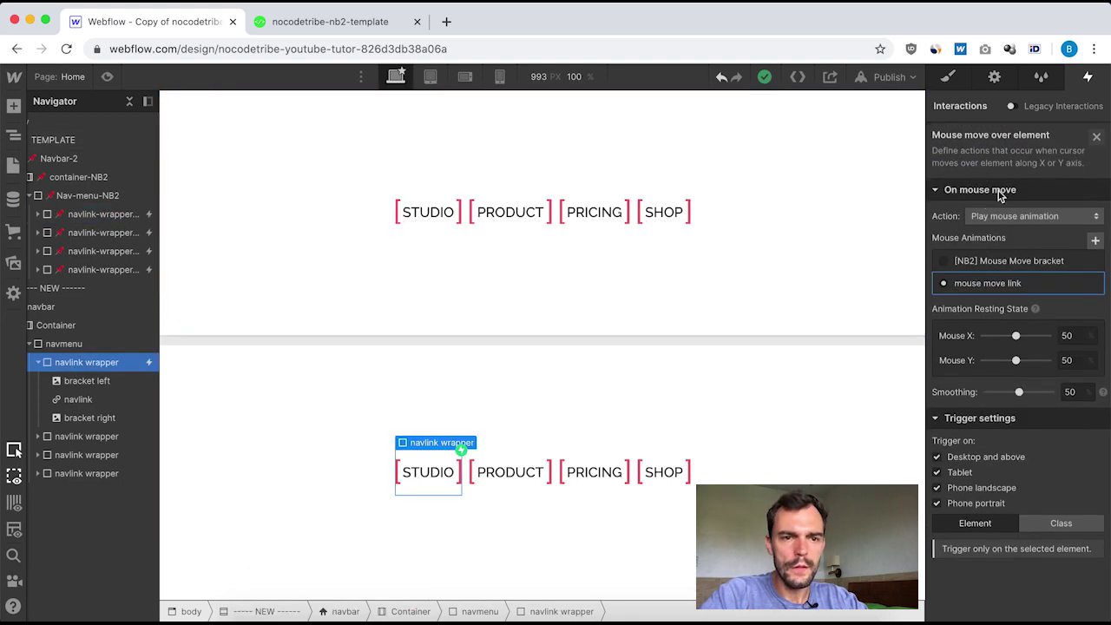
{"action": "left_click", "coordinate": [998, 282]}
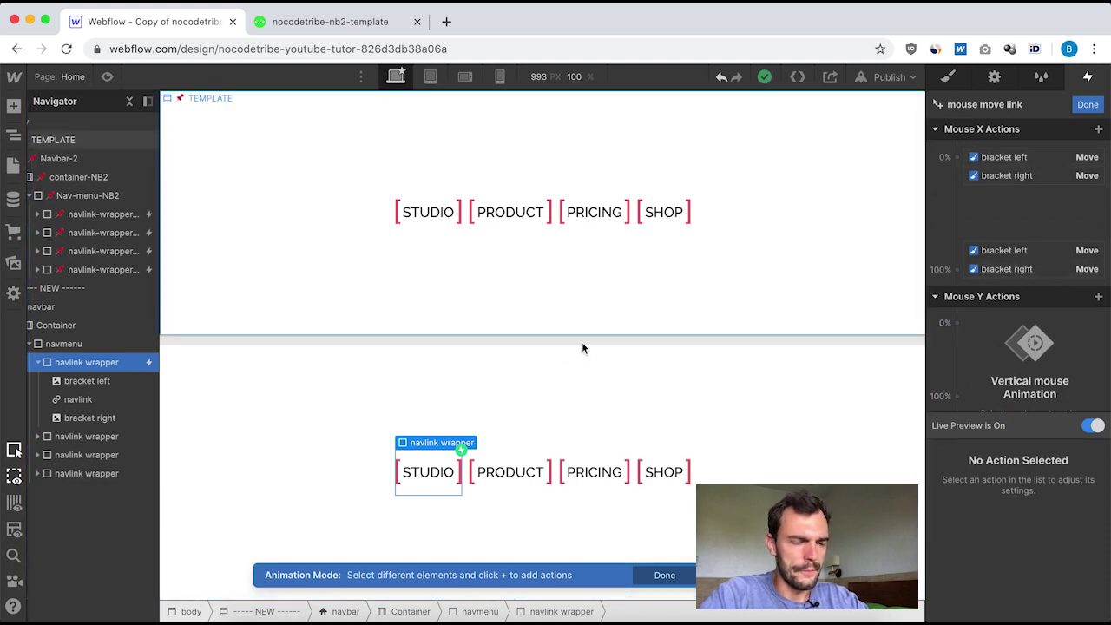
{"action": "left_click", "coordinate": [97, 384]}
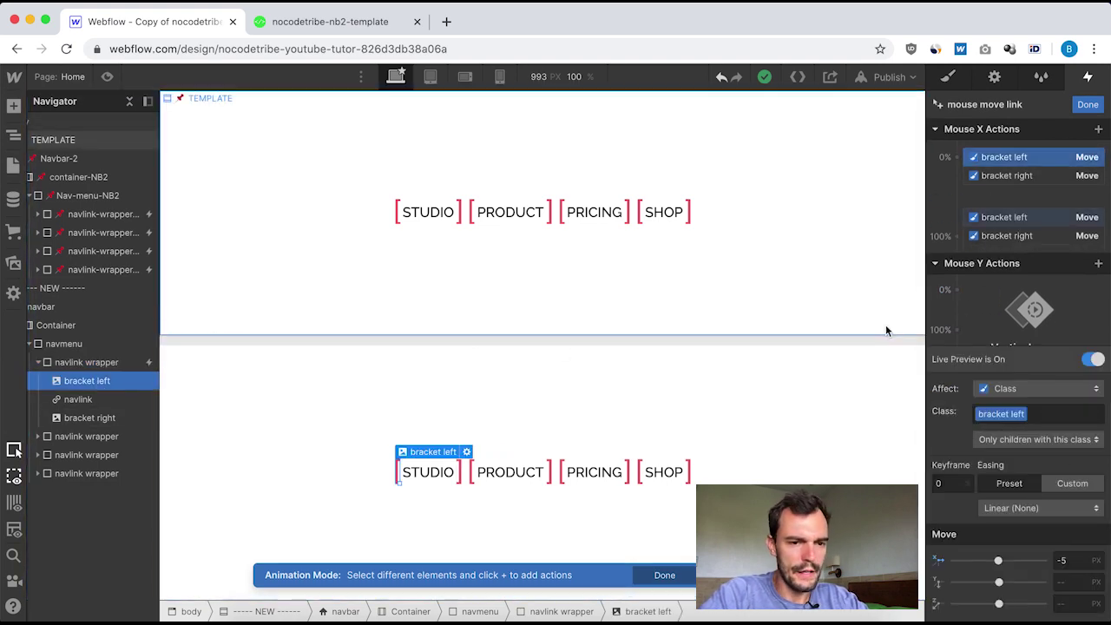
{"action": "left_click", "coordinate": [958, 292]}
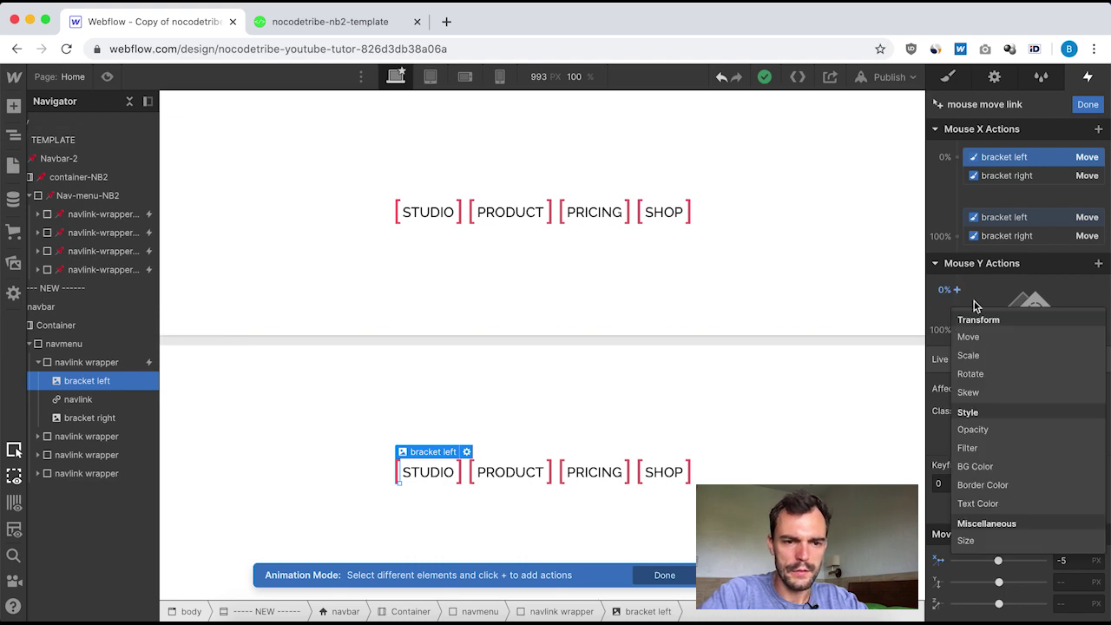
{"action": "left_click", "coordinate": [986, 337]}
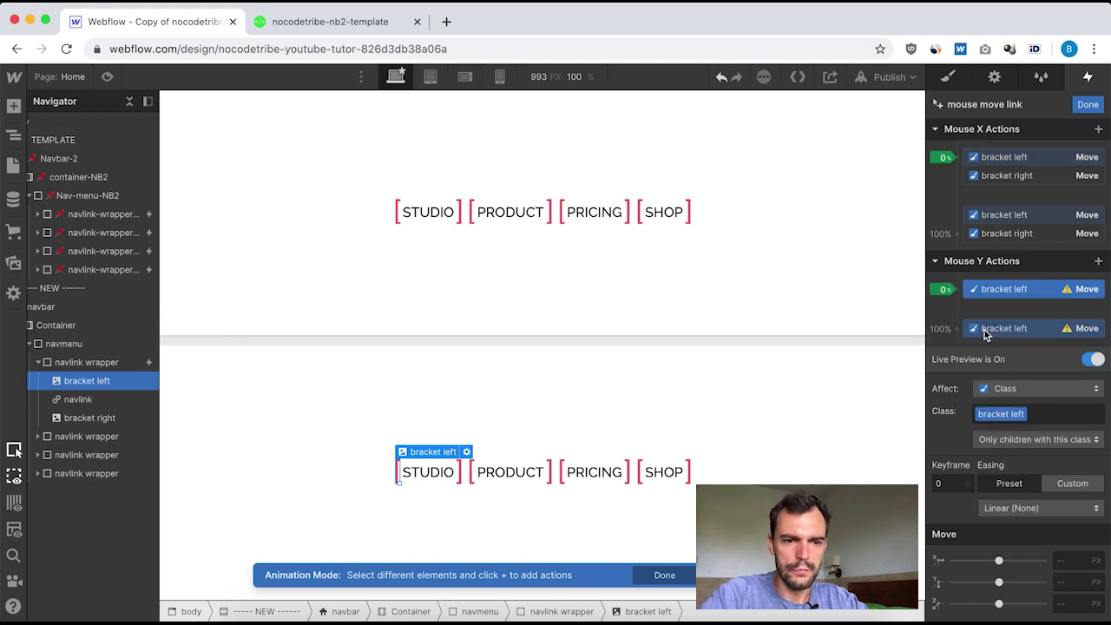
{"action": "left_click", "coordinate": [1066, 583]}
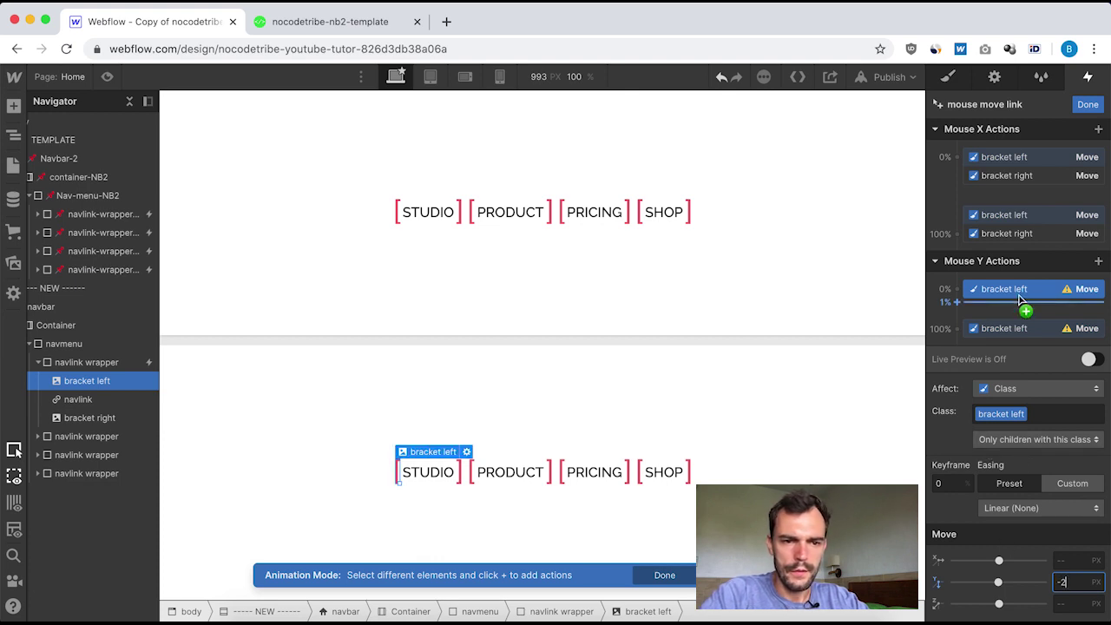
Step: Add bracket right's Mouse Y moves, giving the 100% move a 2 px offset
{"action": "left_click", "coordinate": [90, 417]}
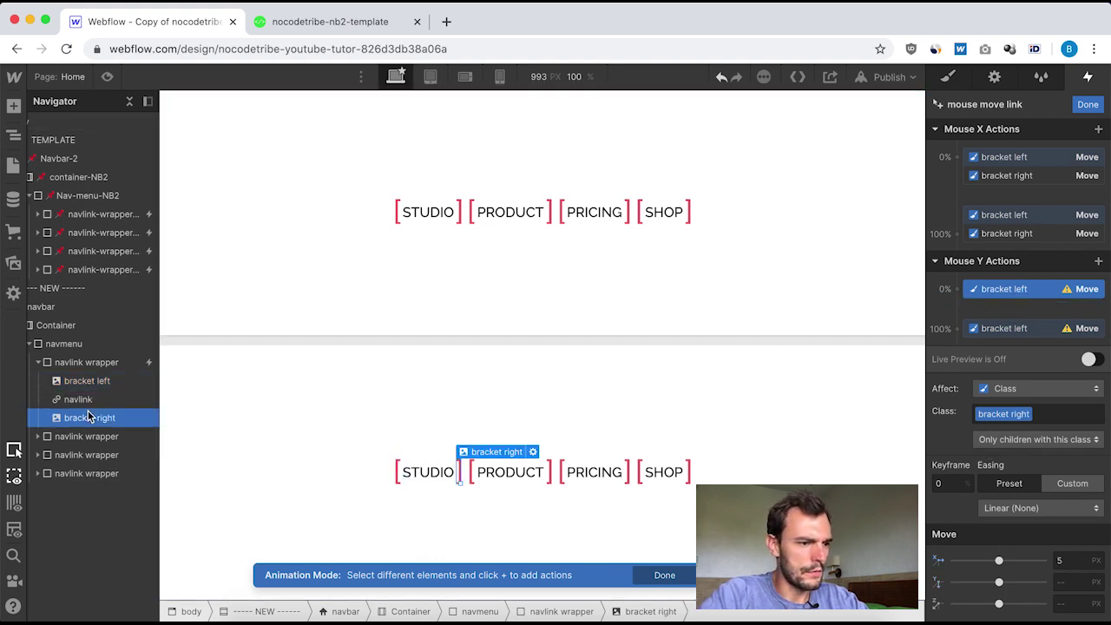
{"action": "left_click", "coordinate": [959, 289]}
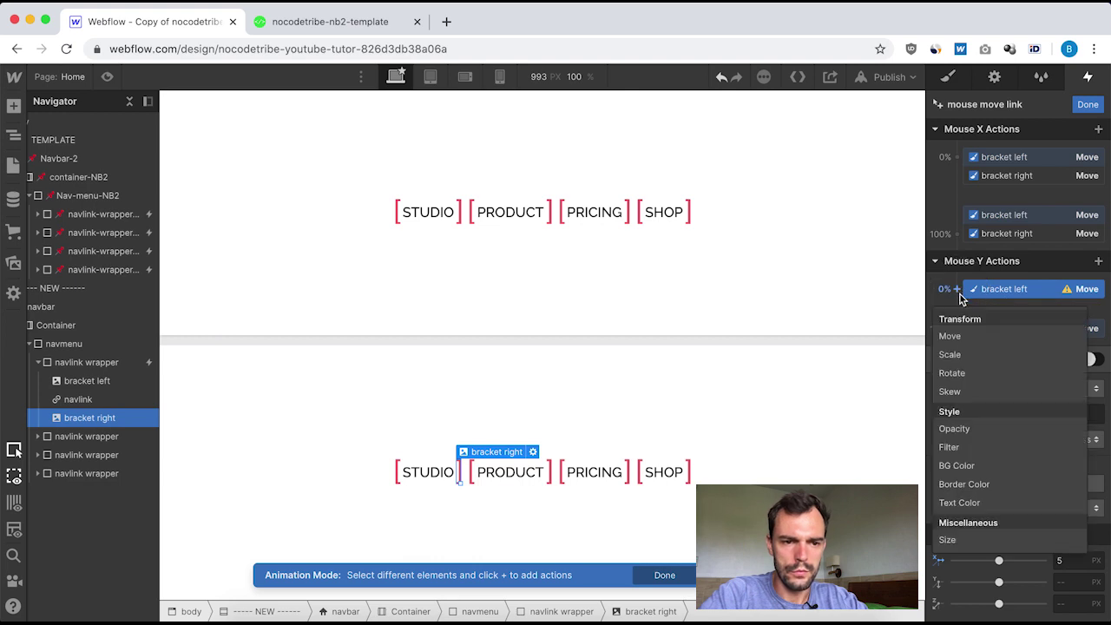
{"action": "left_click", "coordinate": [970, 340]}
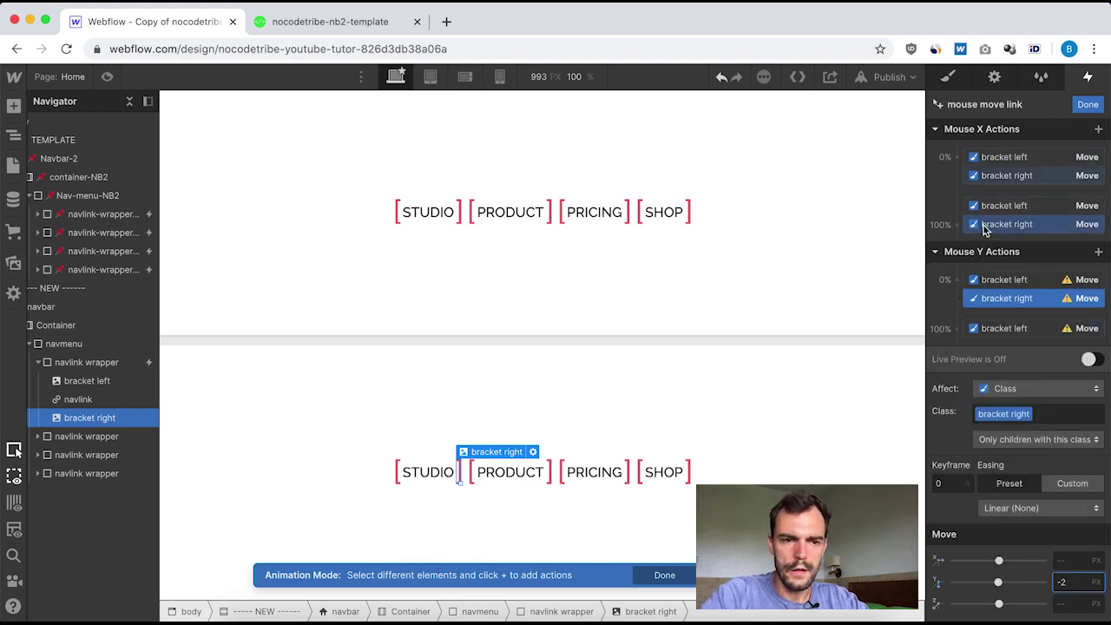
{"action": "left_click", "coordinate": [985, 333]}
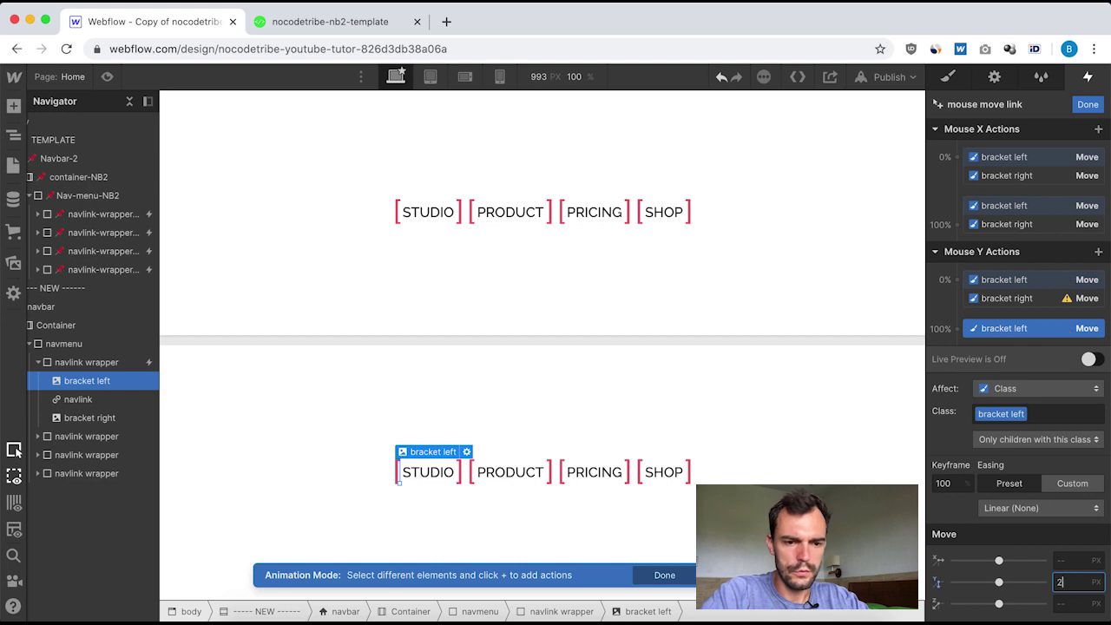
{"action": "left_click", "coordinate": [1006, 299]}
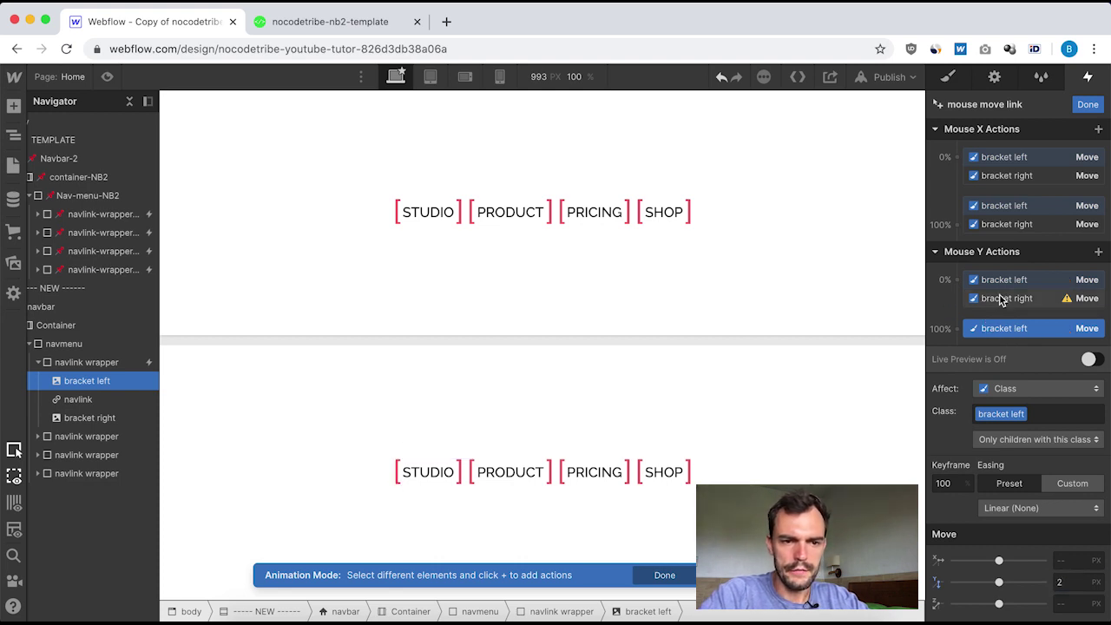
{"action": "left_click", "coordinate": [963, 331]}
{"action": "left_click", "coordinate": [969, 379]}
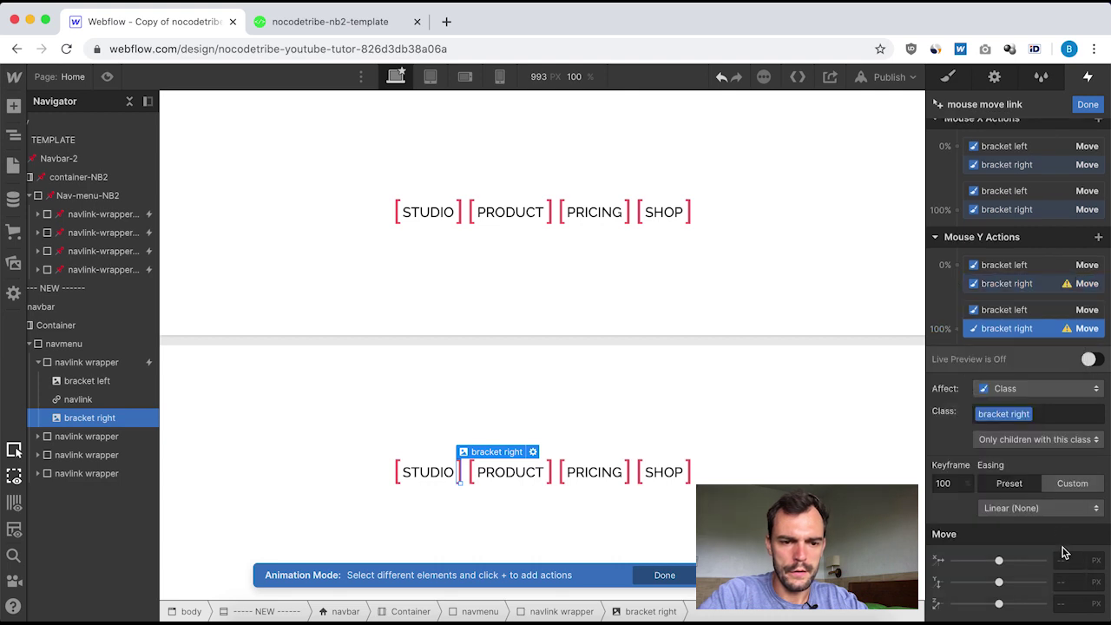
{"action": "left_click", "coordinate": [1063, 579]}
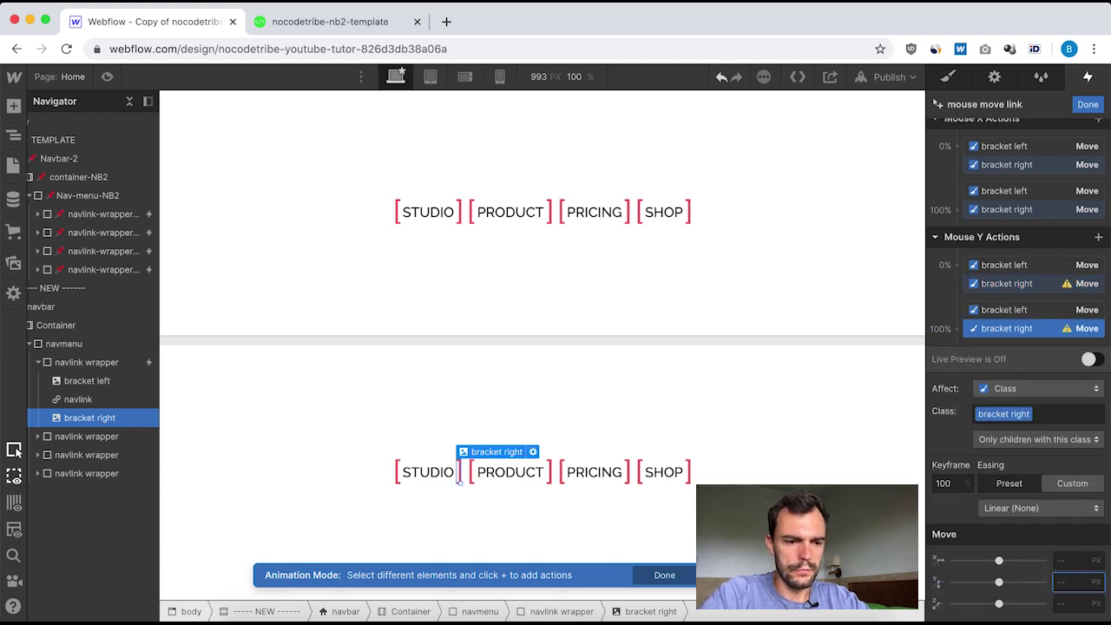
{"action": "type", "text": "2"}
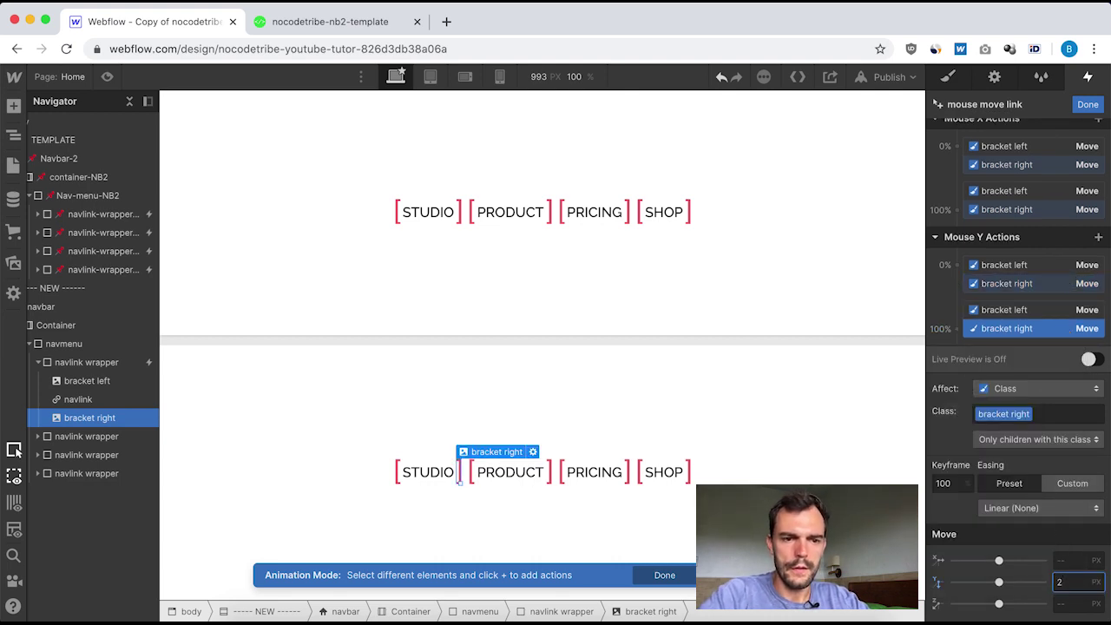
Step: Review the left bracket's vertical moves, enable Live Preview, and preview the navbar
{"action": "left_click", "coordinate": [995, 264]}
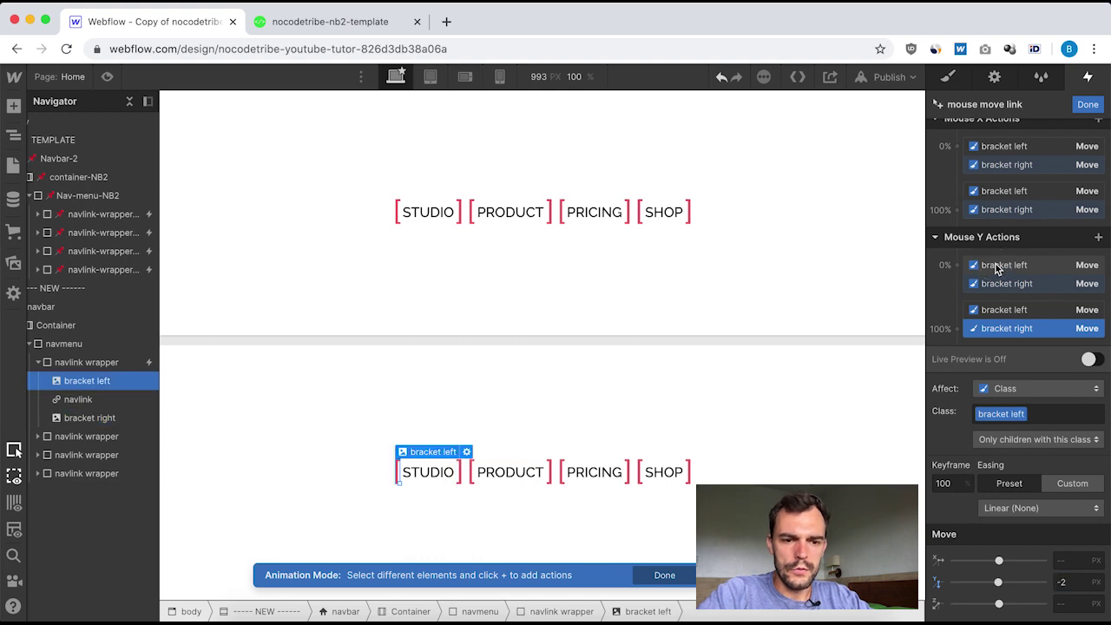
{"action": "left_click", "coordinate": [1017, 313]}
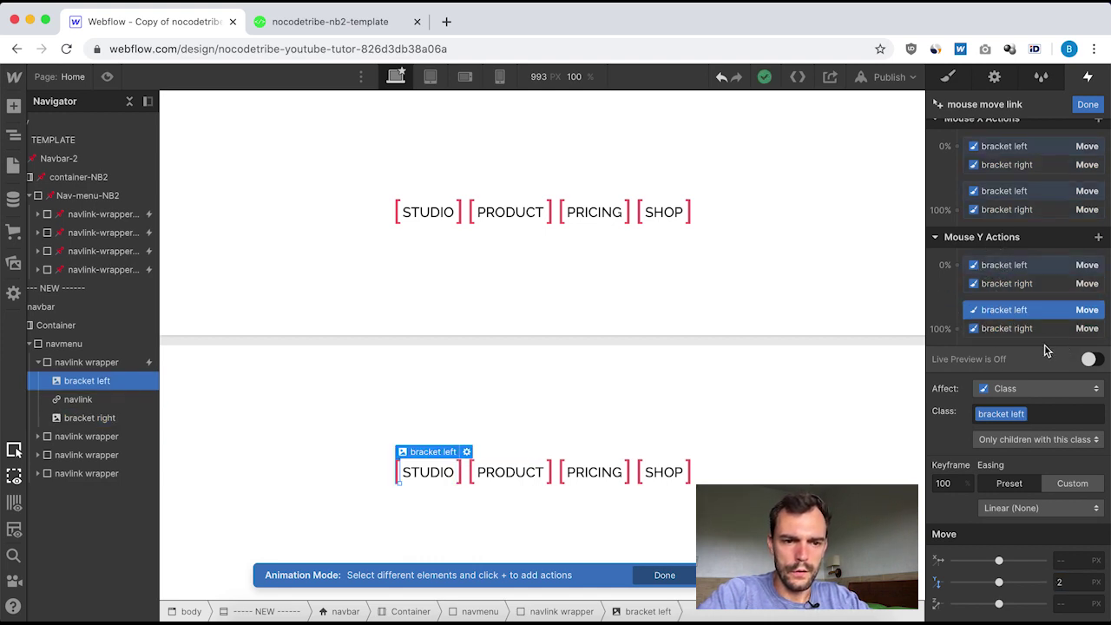
{"action": "left_click", "coordinate": [1092, 360]}
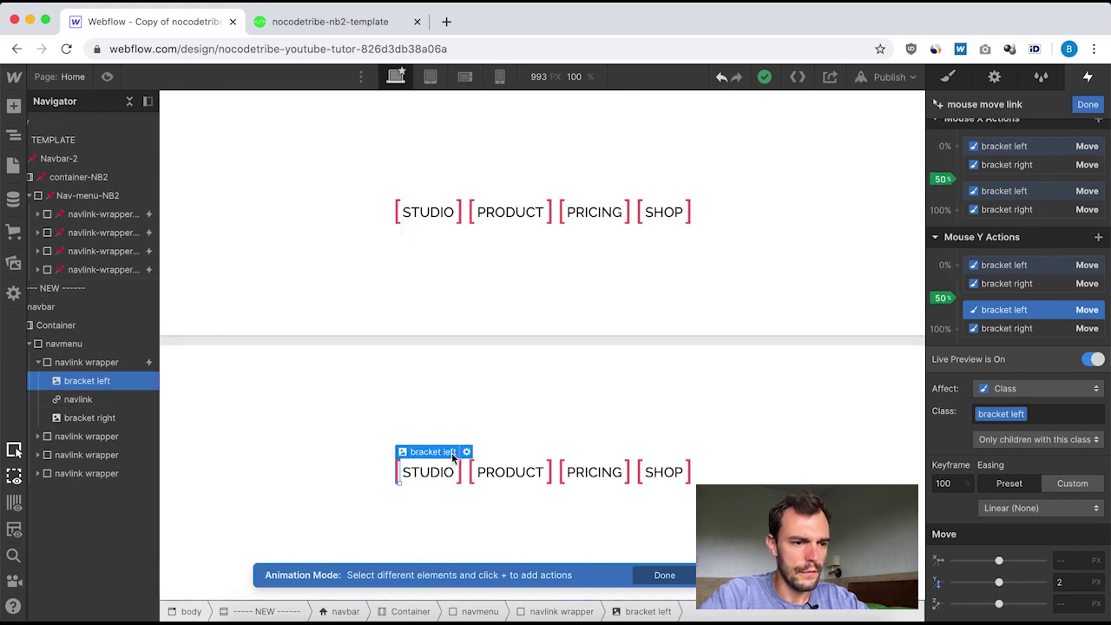
{"action": "left_click", "coordinate": [106, 78]}
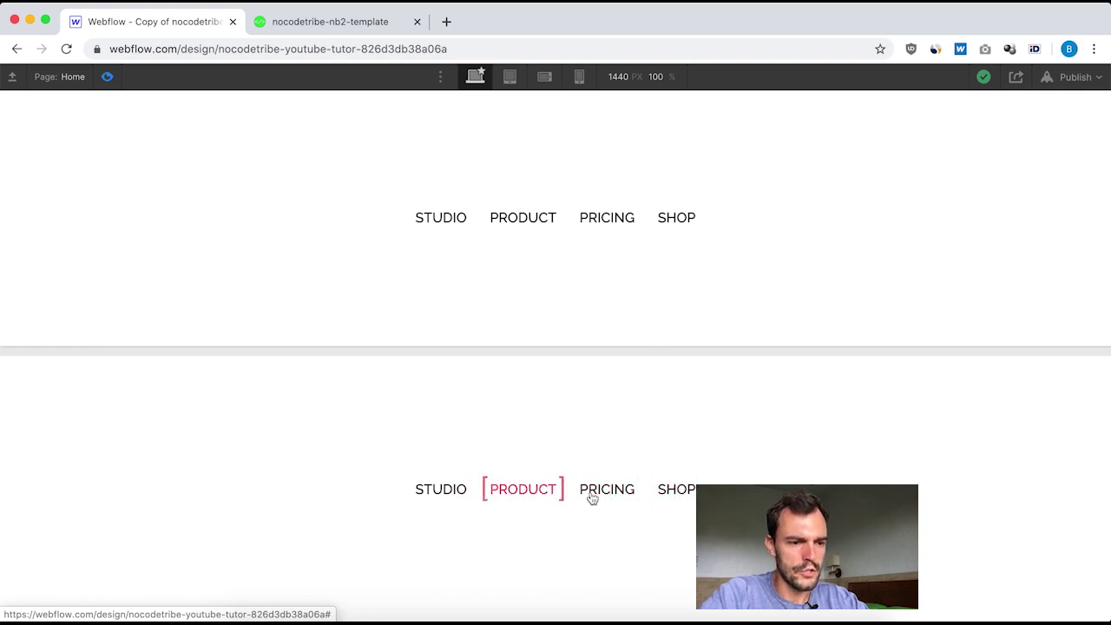
Step: Exit preview after testing the link brackets, returning to the Designer
{"action": "left_click", "coordinate": [107, 77]}
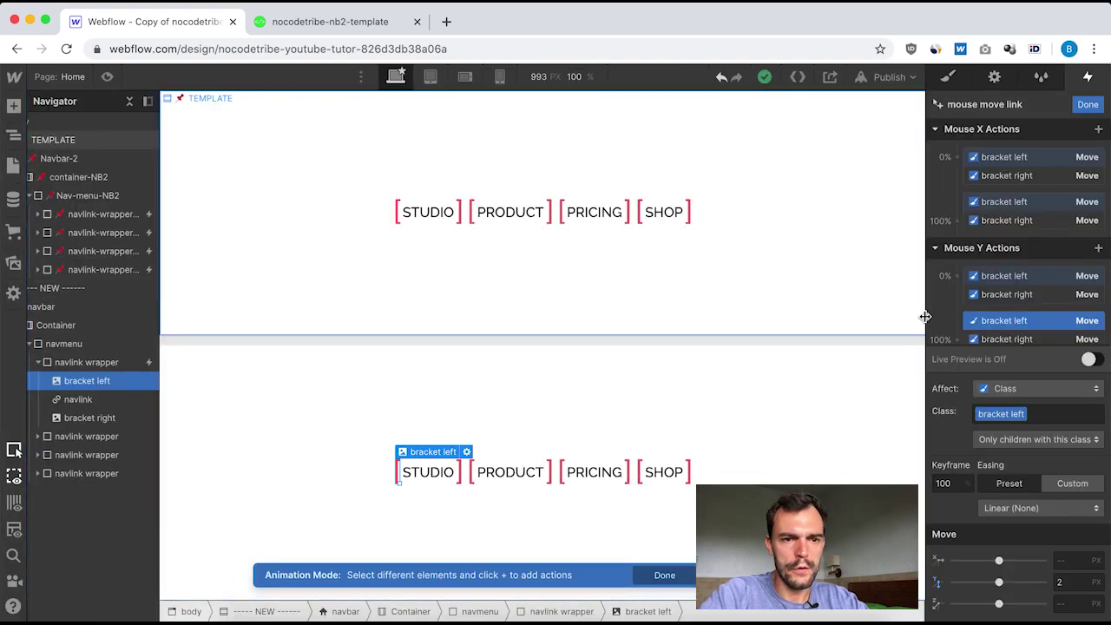
Step: Apply the mouse move link trigger to the navlink wrapper class and test it in preview
{"action": "left_click", "coordinate": [1088, 105]}
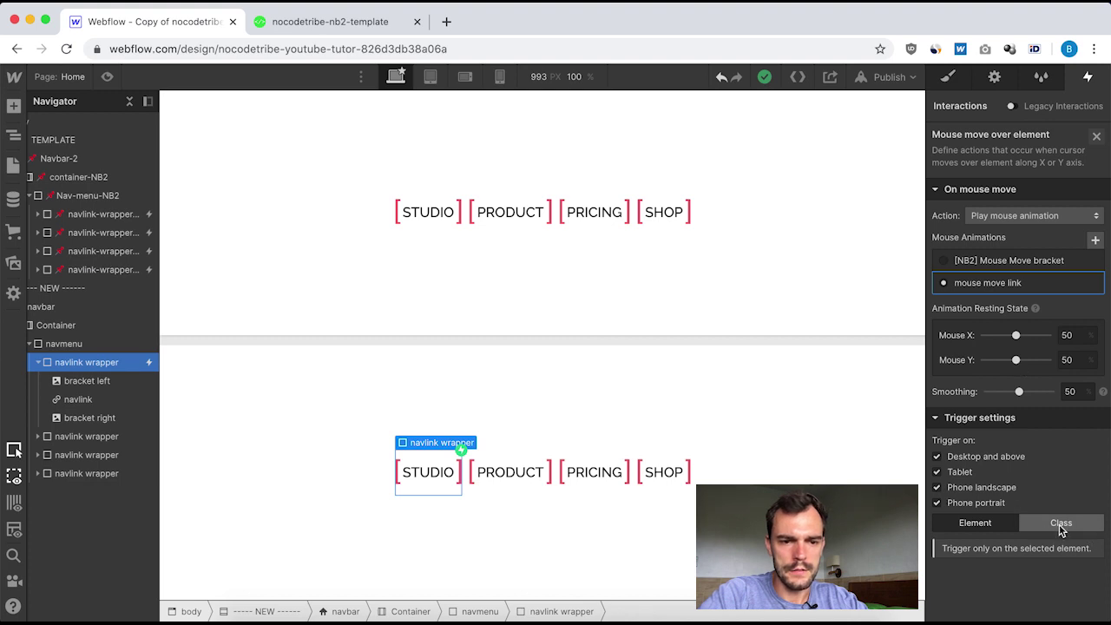
{"action": "left_click", "coordinate": [1060, 524]}
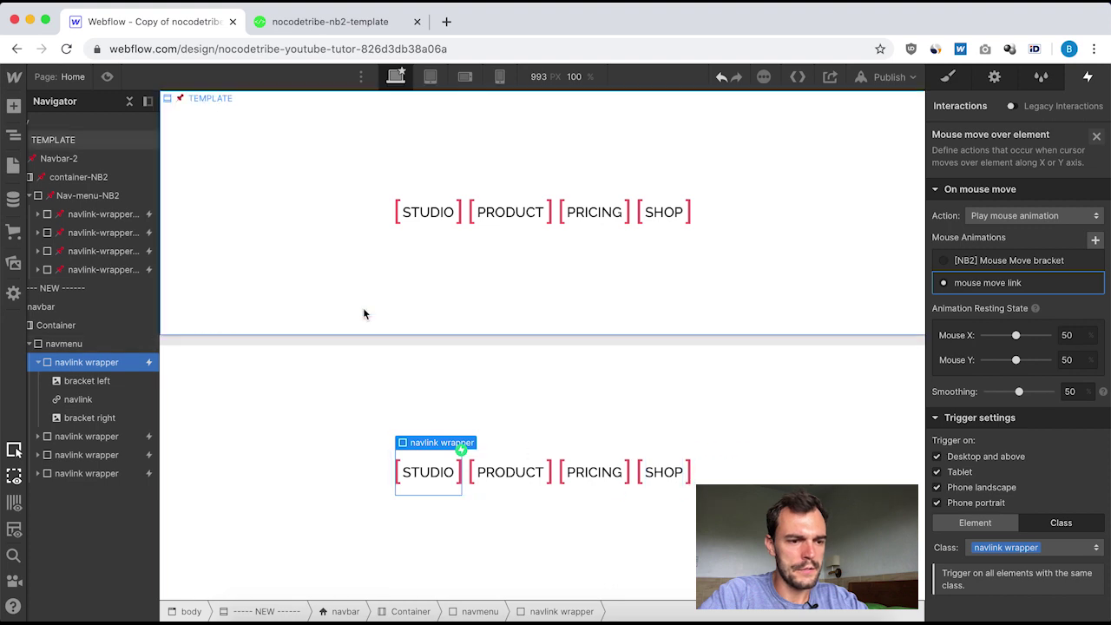
{"action": "left_click", "coordinate": [107, 76]}
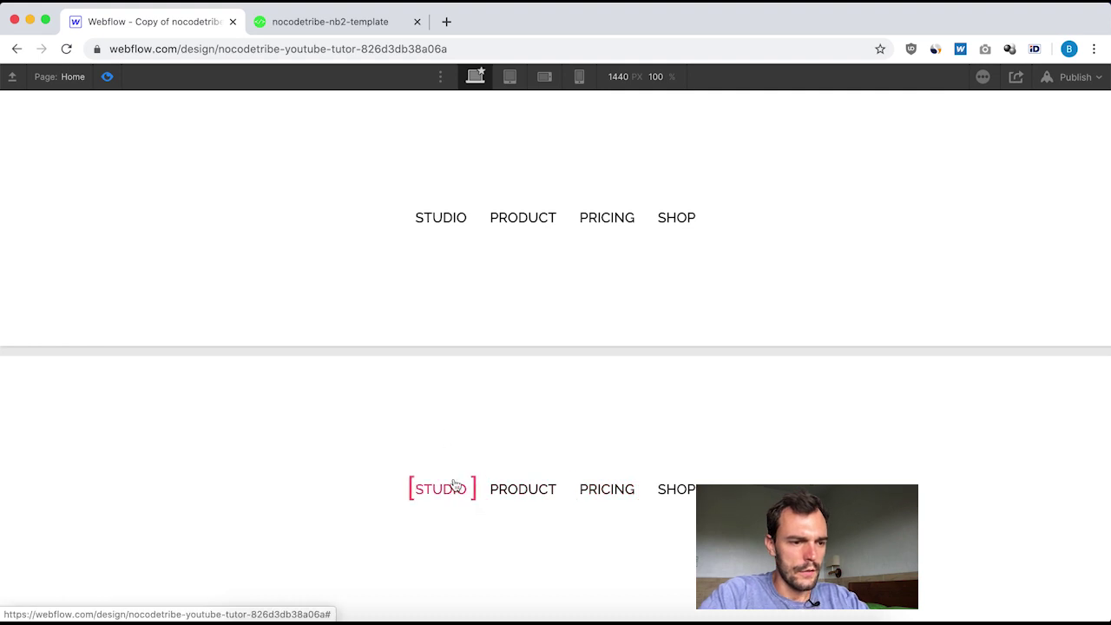
{"action": "left_click", "coordinate": [109, 77]}
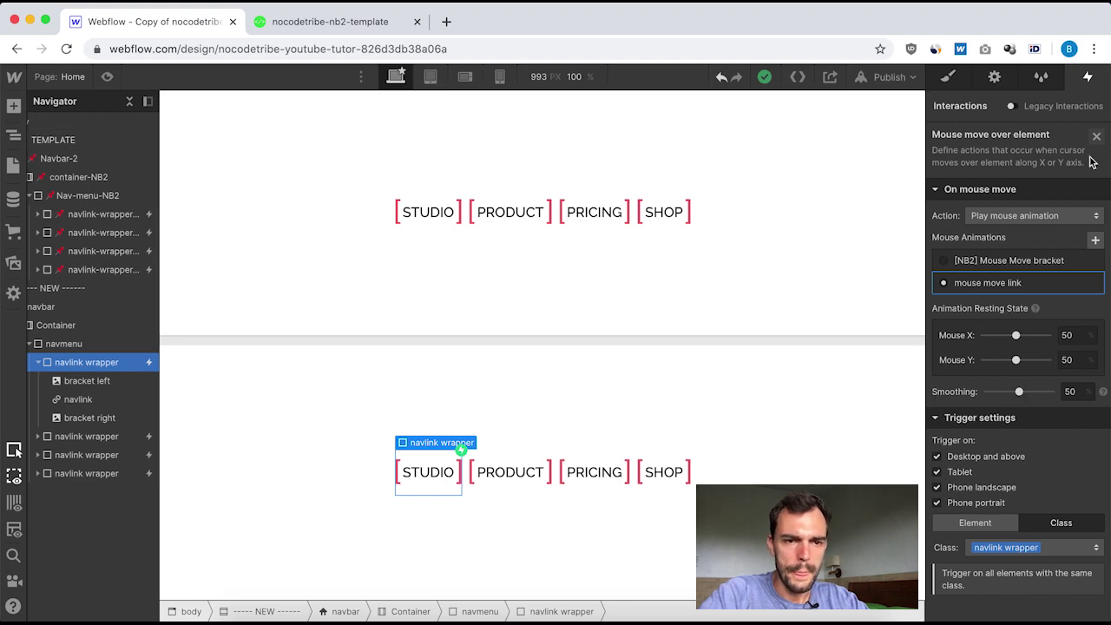
Step: Check the template wrapper's 75 smoothing and compare its bracket movement in preview
{"action": "left_click", "coordinate": [96, 214]}
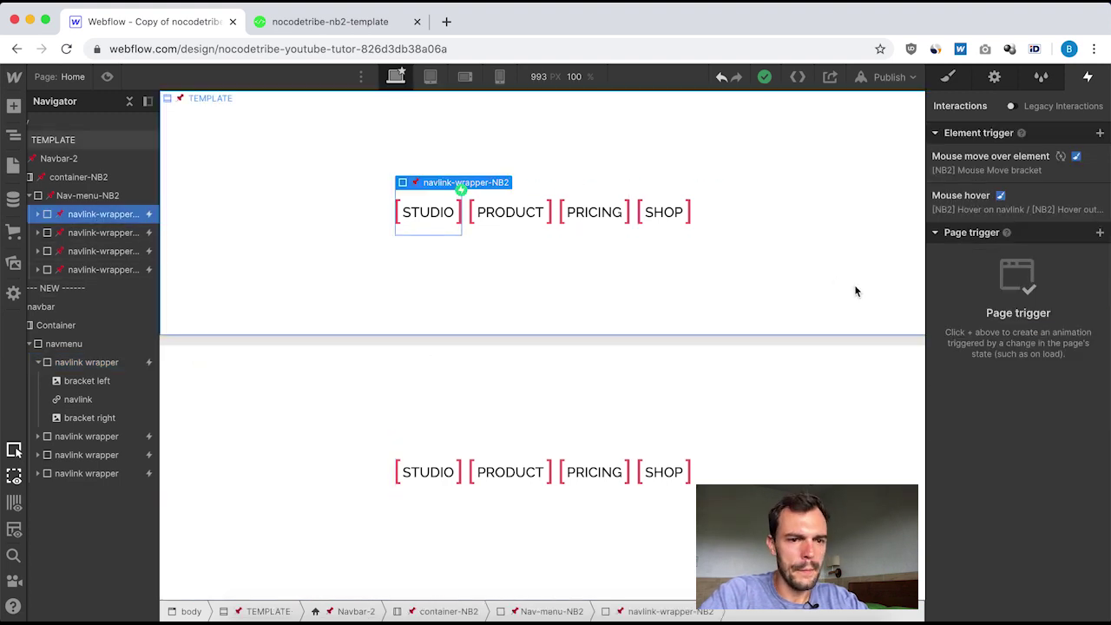
{"action": "left_click", "coordinate": [1002, 160]}
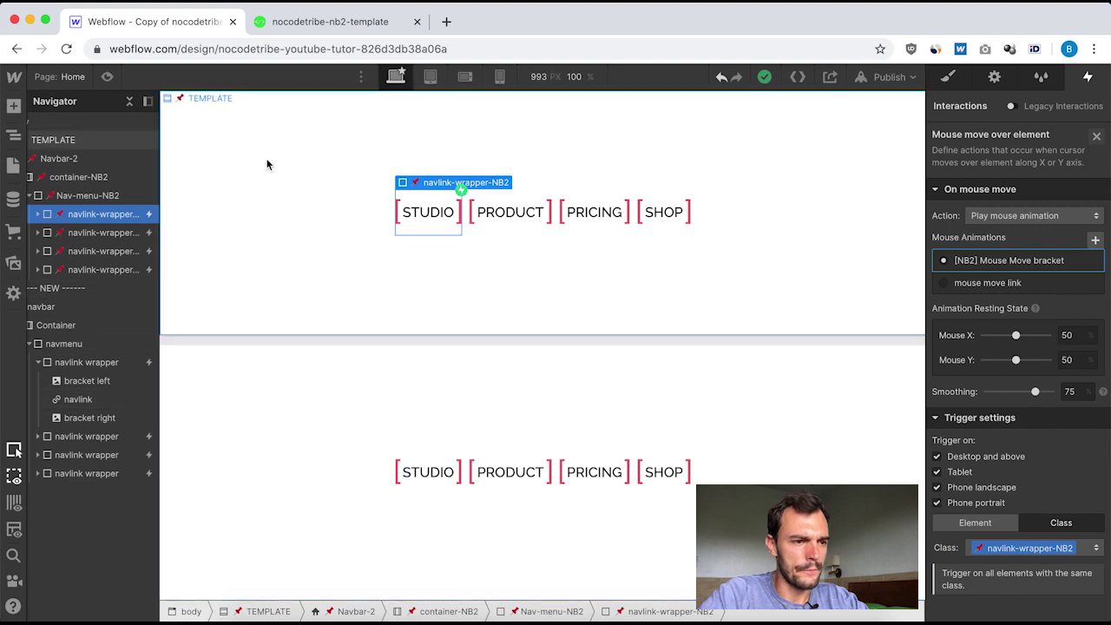
{"action": "left_click", "coordinate": [108, 77]}
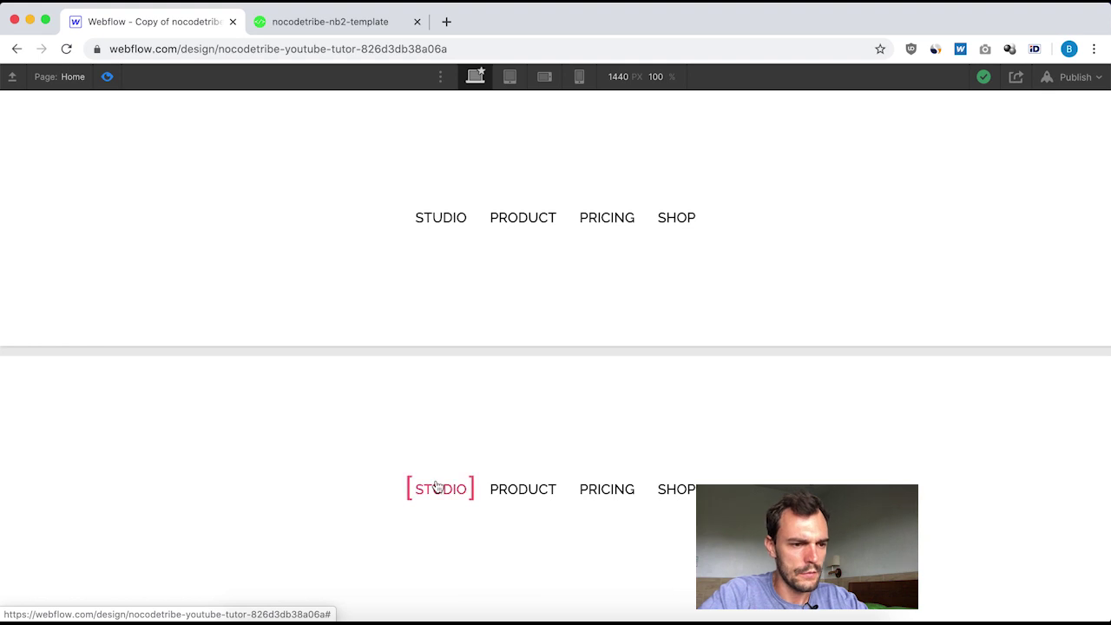
{"action": "left_click", "coordinate": [107, 77]}
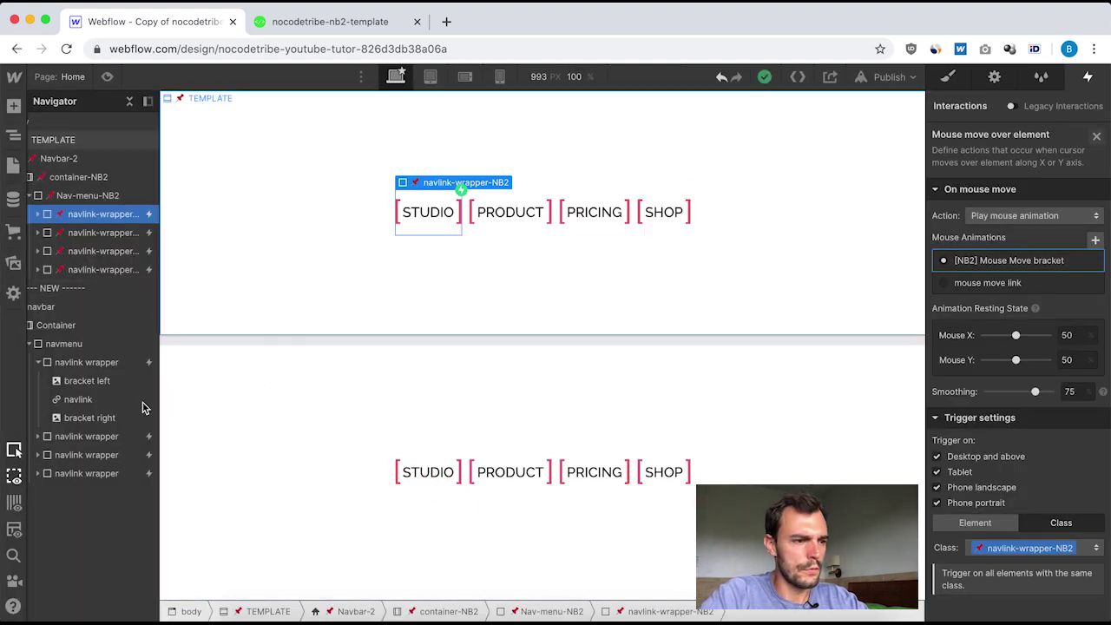
Step: Set the new navlink wrapper's mouse move smoothing to 75 and preview the navbar
{"action": "left_click", "coordinate": [94, 364]}
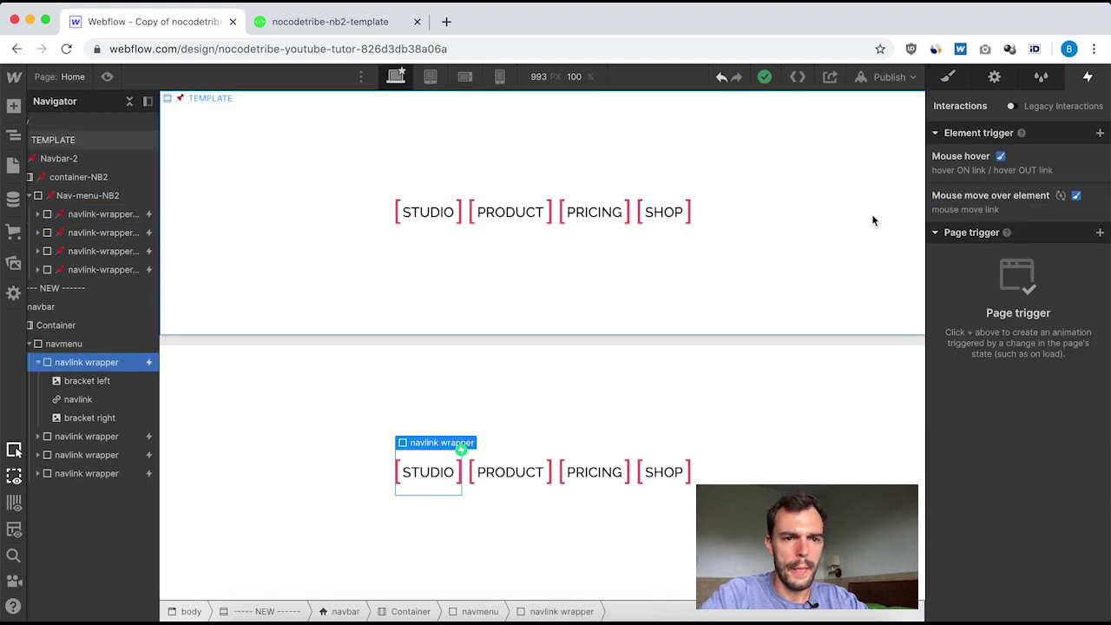
{"action": "left_click", "coordinate": [974, 197]}
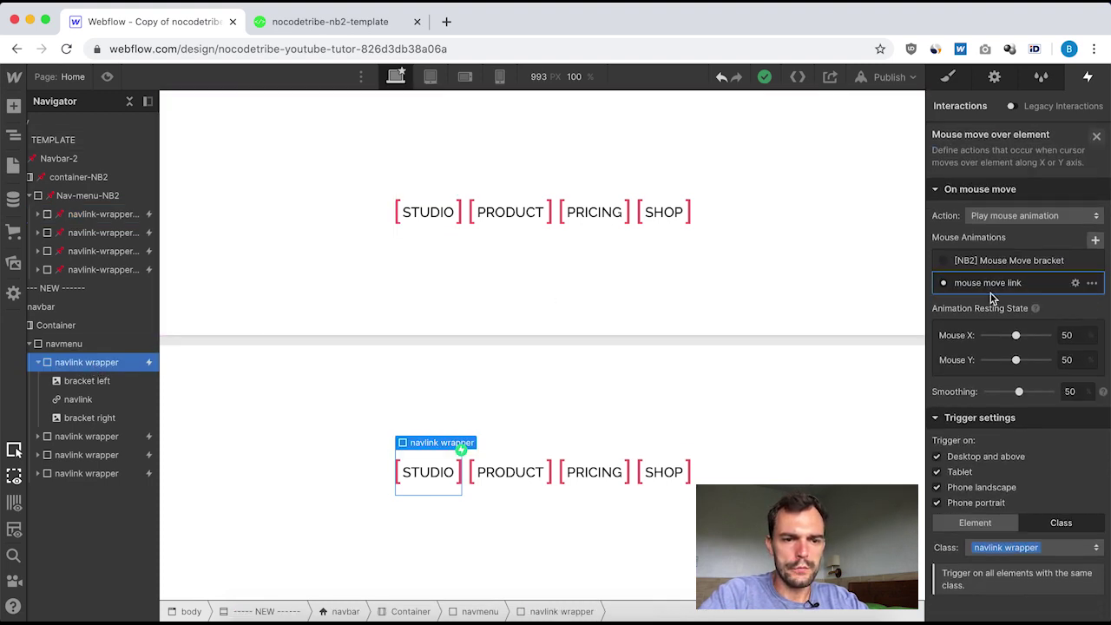
{"action": "left_click", "coordinate": [1072, 392]}
{"action": "type", "text": "75"}
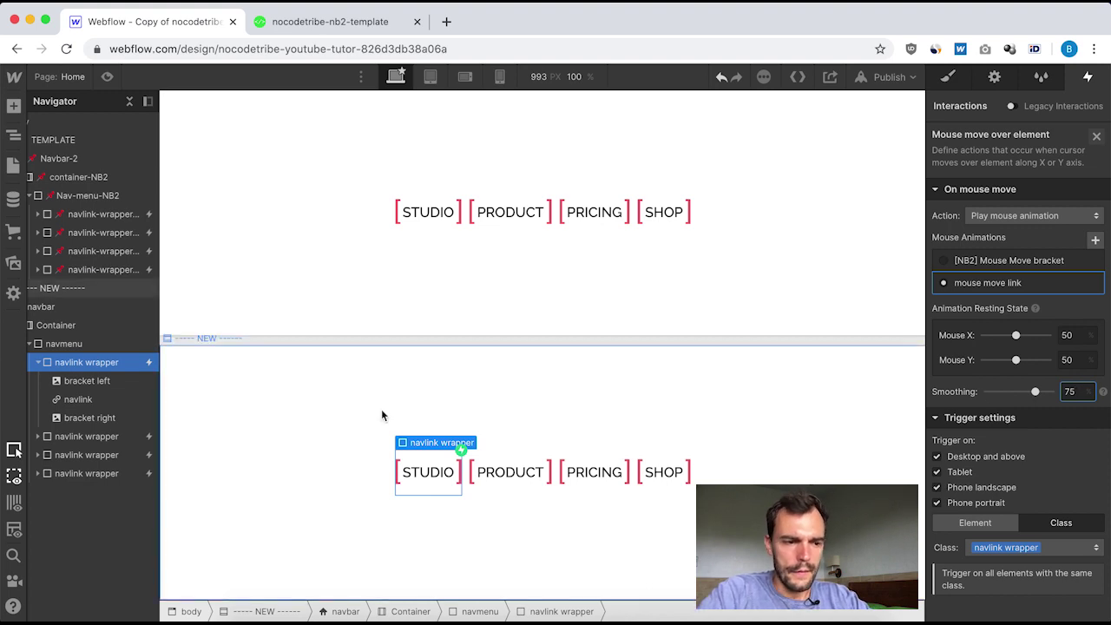
{"action": "left_click", "coordinate": [107, 76]}
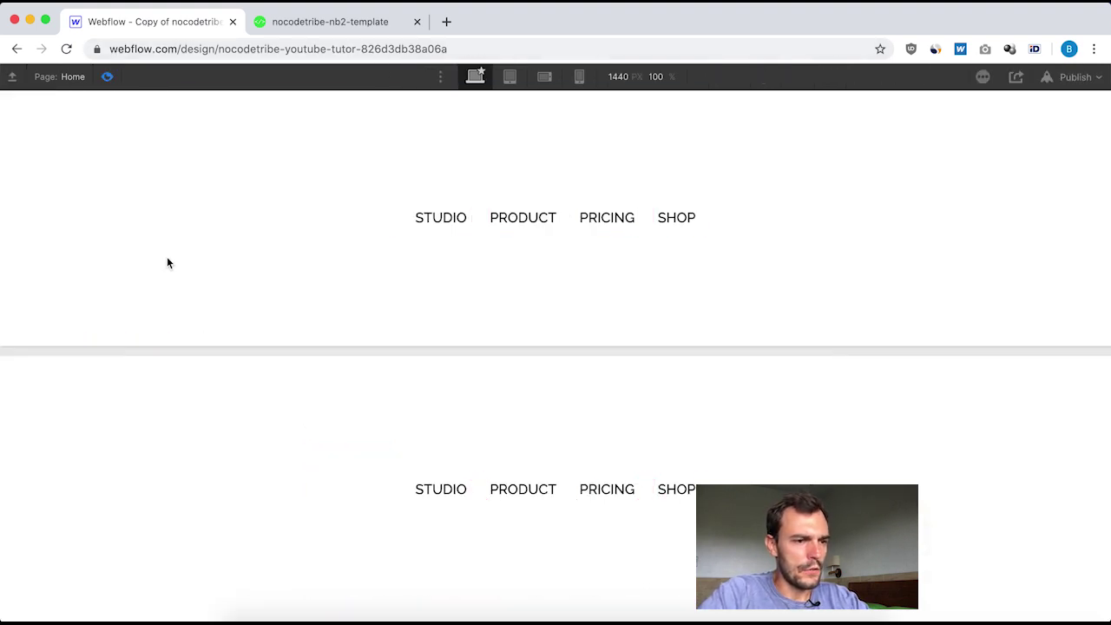